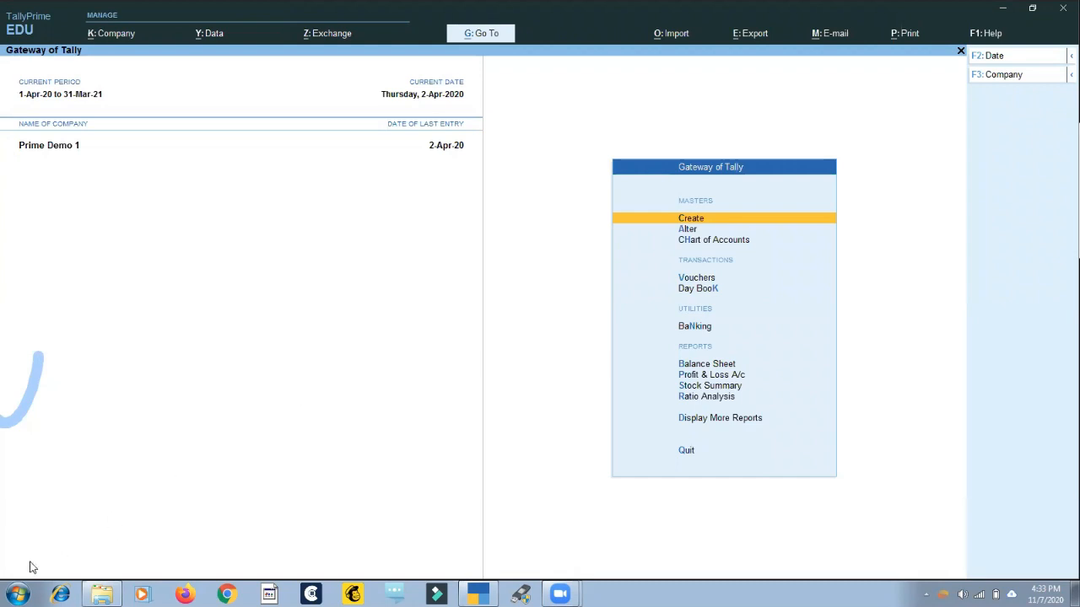
View the computer's basic system information, including the Windows edition and system type, and put the window away.
left_click(18, 593)
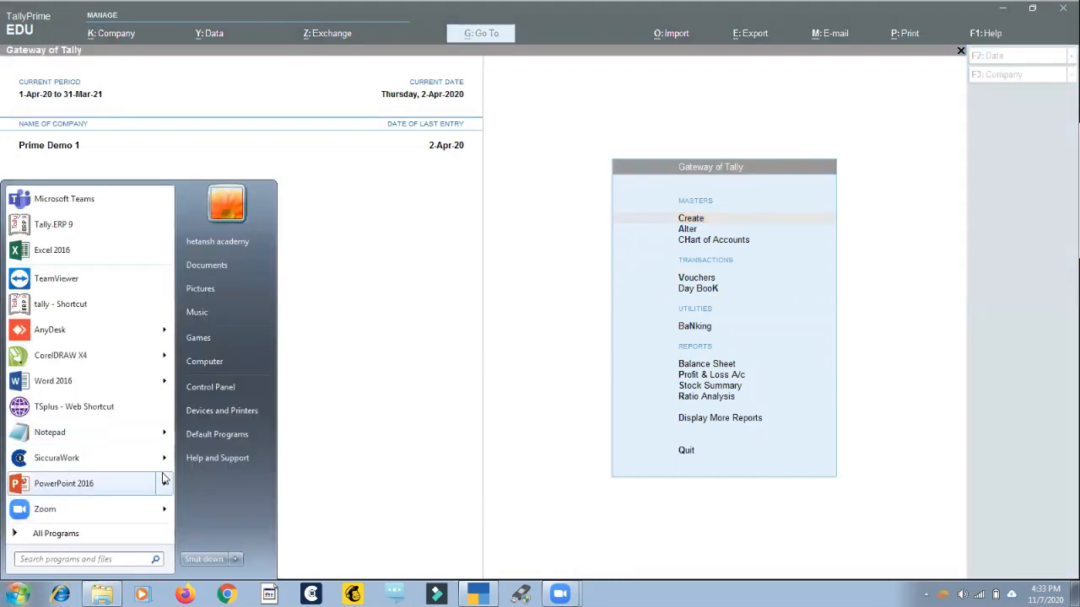
right_click(215, 363)
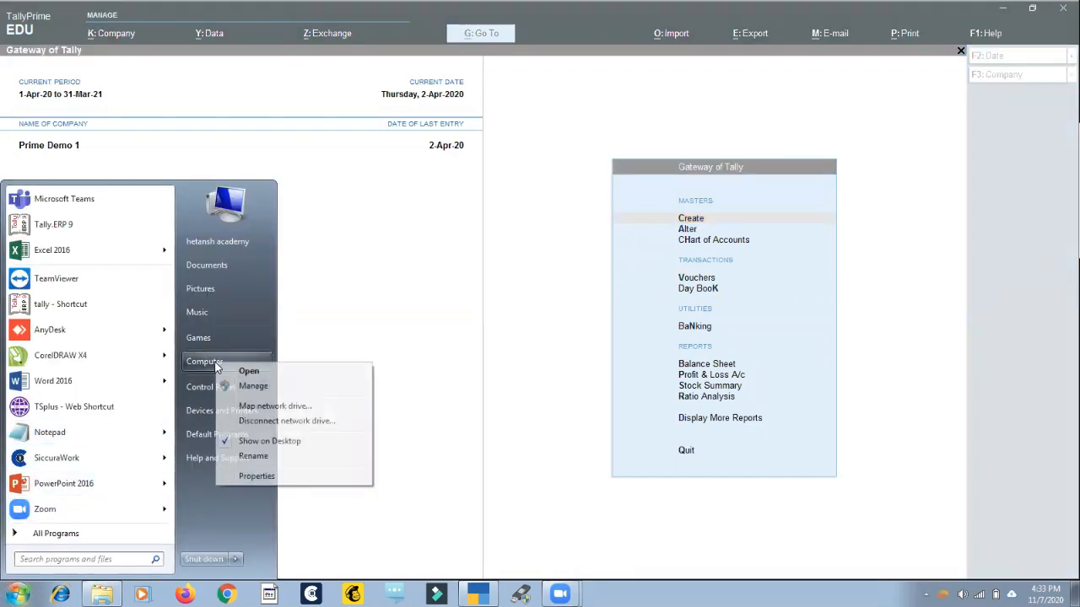
left_click(264, 475)
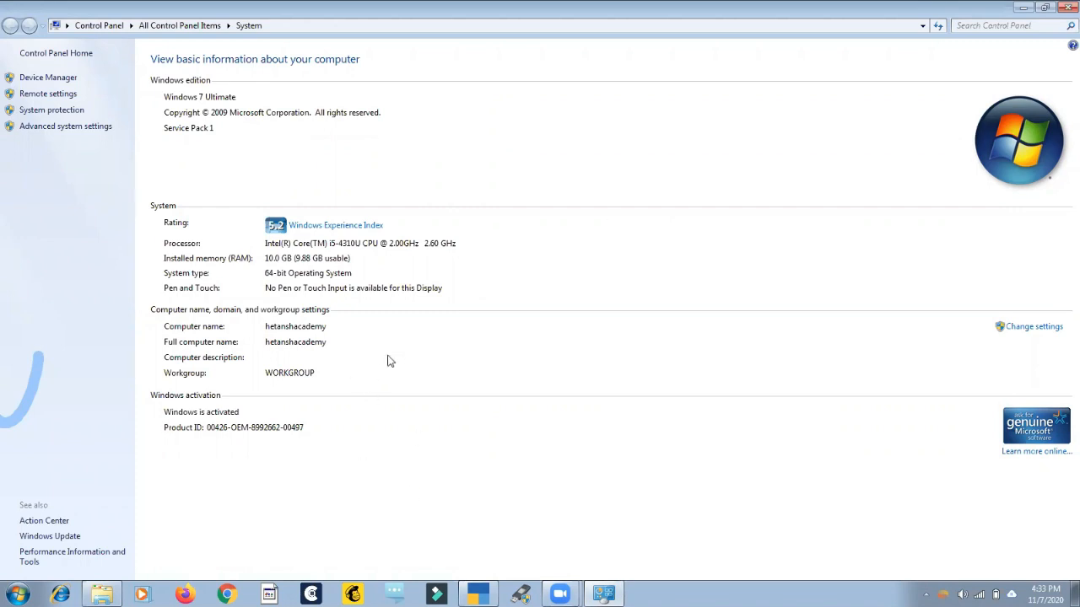
left_click(1023, 7)
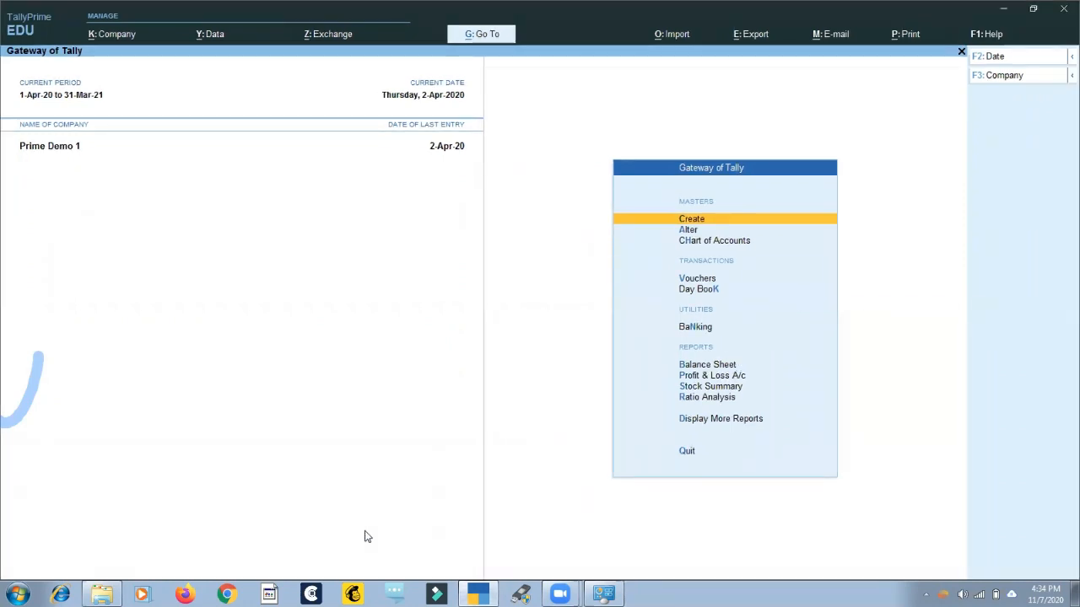
Launch Tally.ERP 9 from its desktop shortcut and compare its startup screen with the TallyPrime window.
key("super+d")
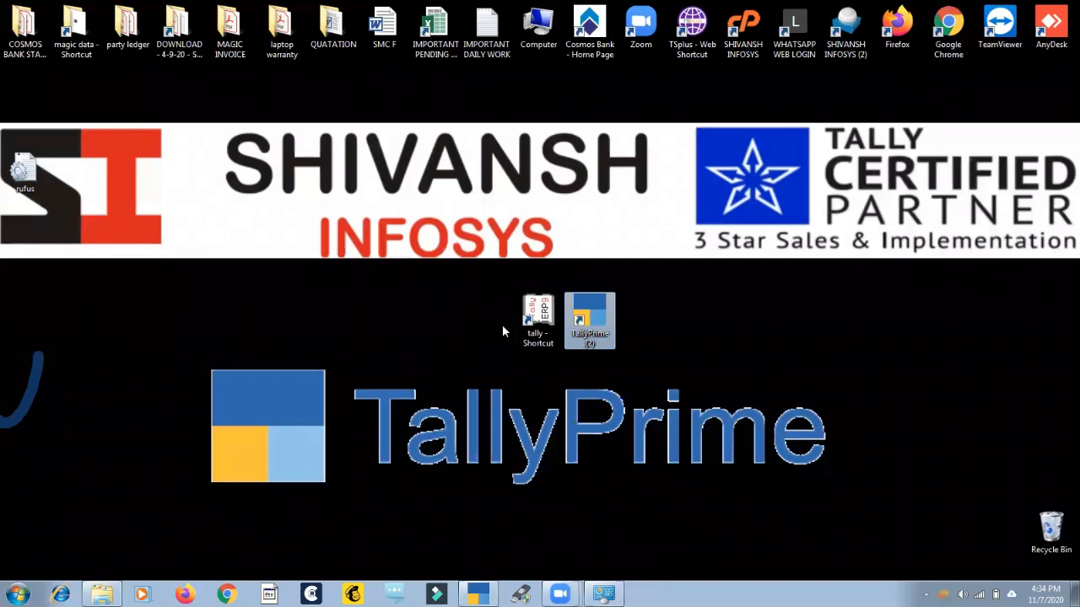
left_click(526, 318)
double_click(526, 318)
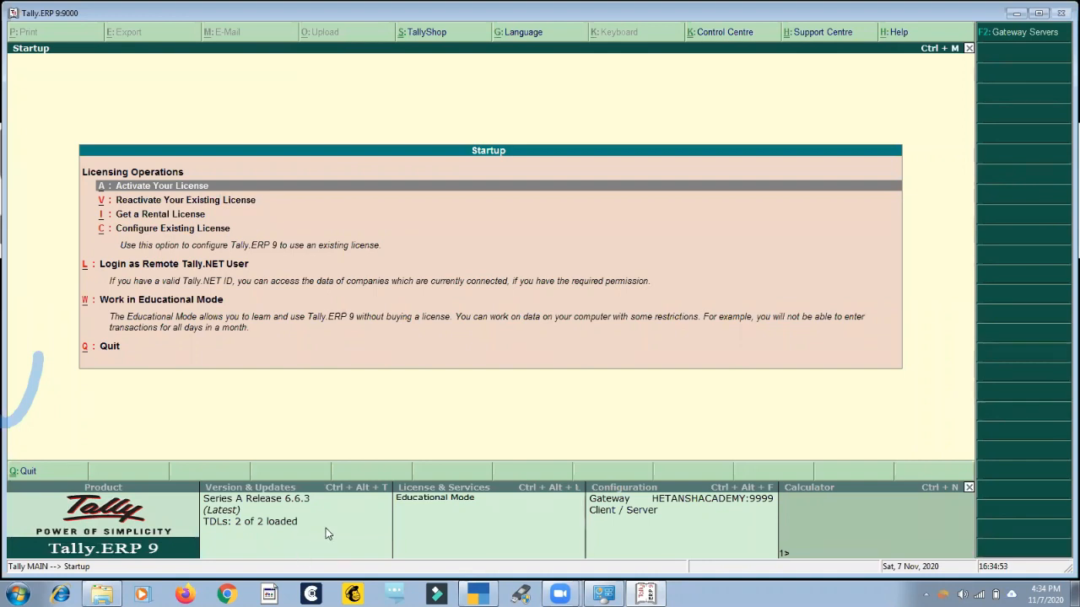
left_click(235, 530)
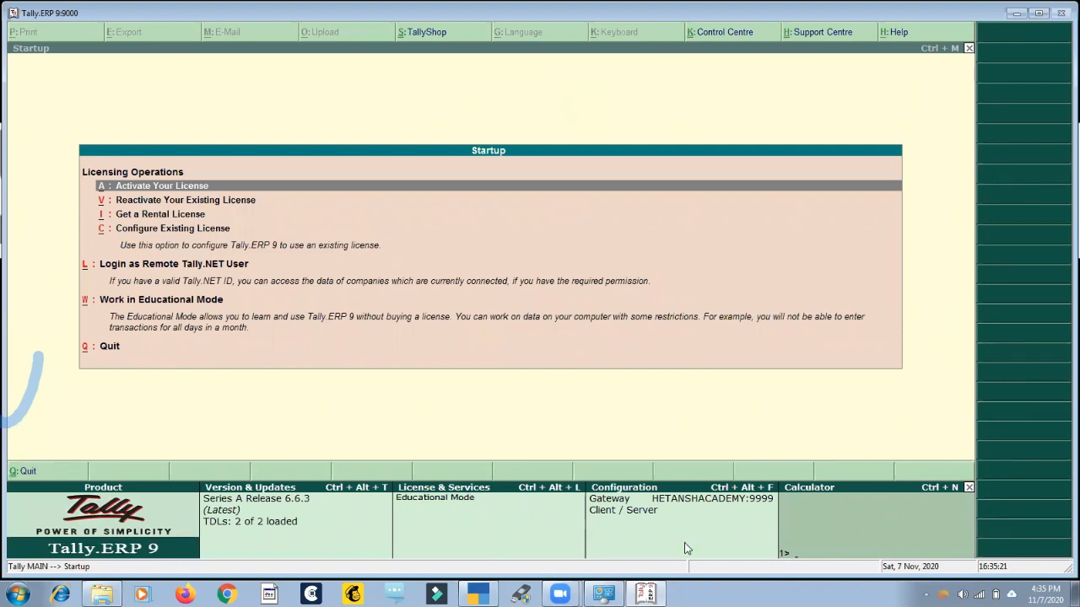
left_click(480, 595)
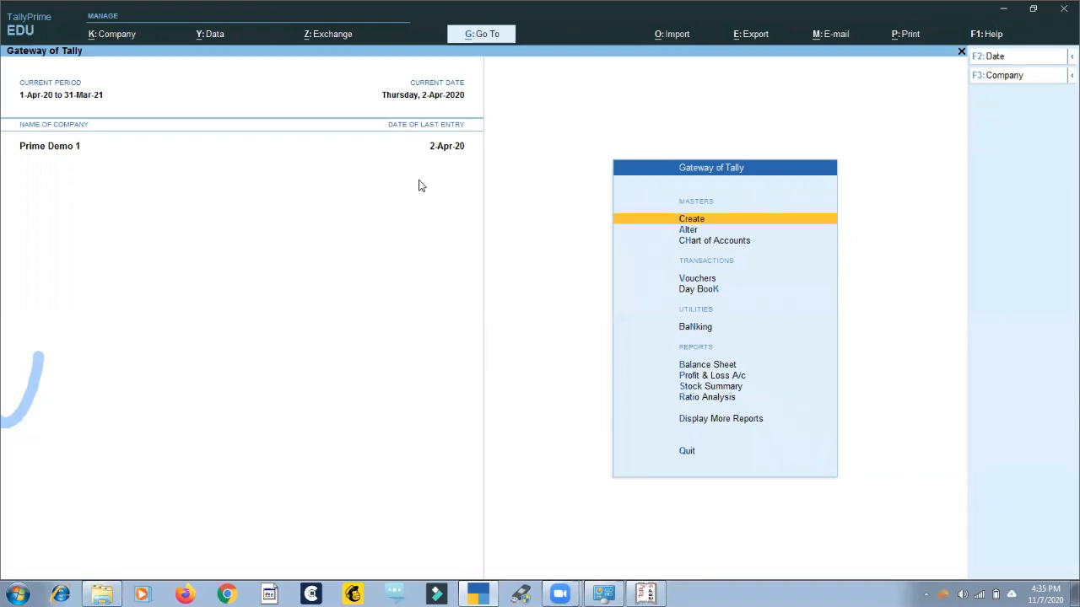
left_click(646, 594)
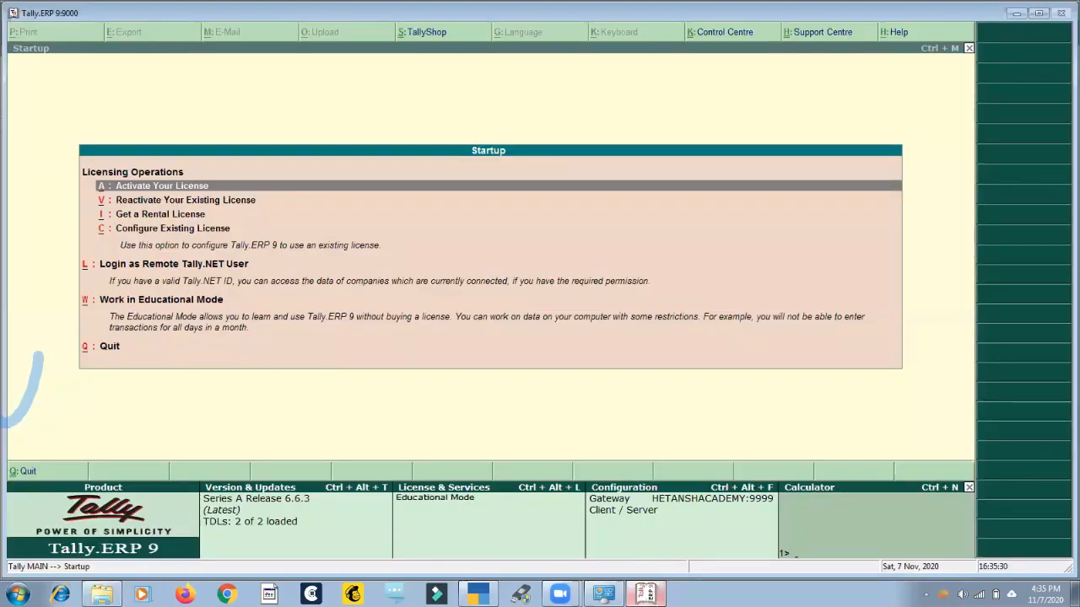
Start Tally.ERP 9 in Educational Mode and load the company Hetansh Academy Project.
key("w")
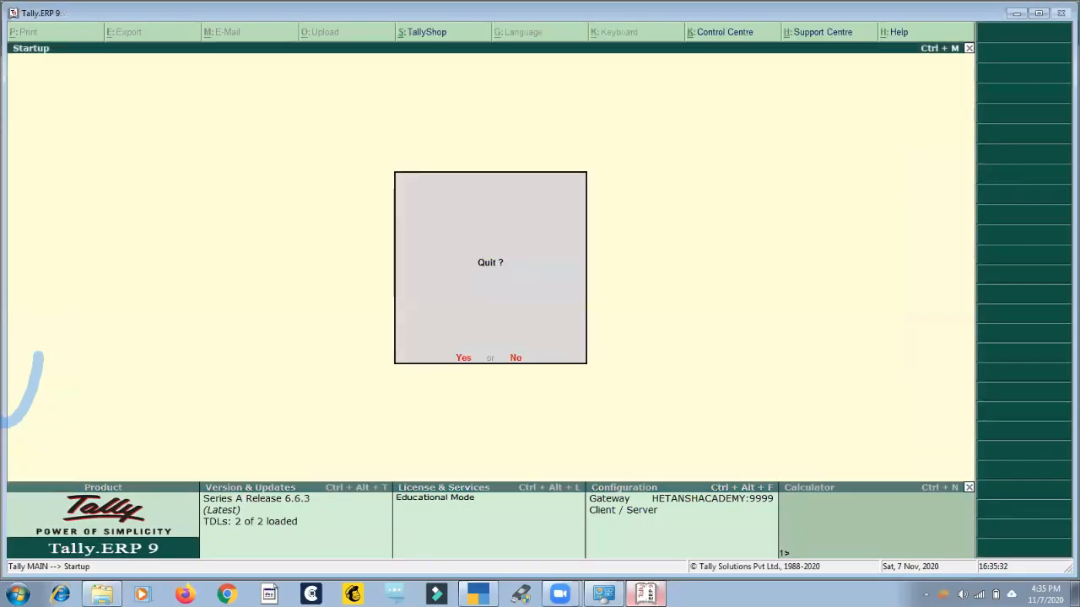
key("Down")
key("Down")
key("Down")
key("Down")
key("Down")
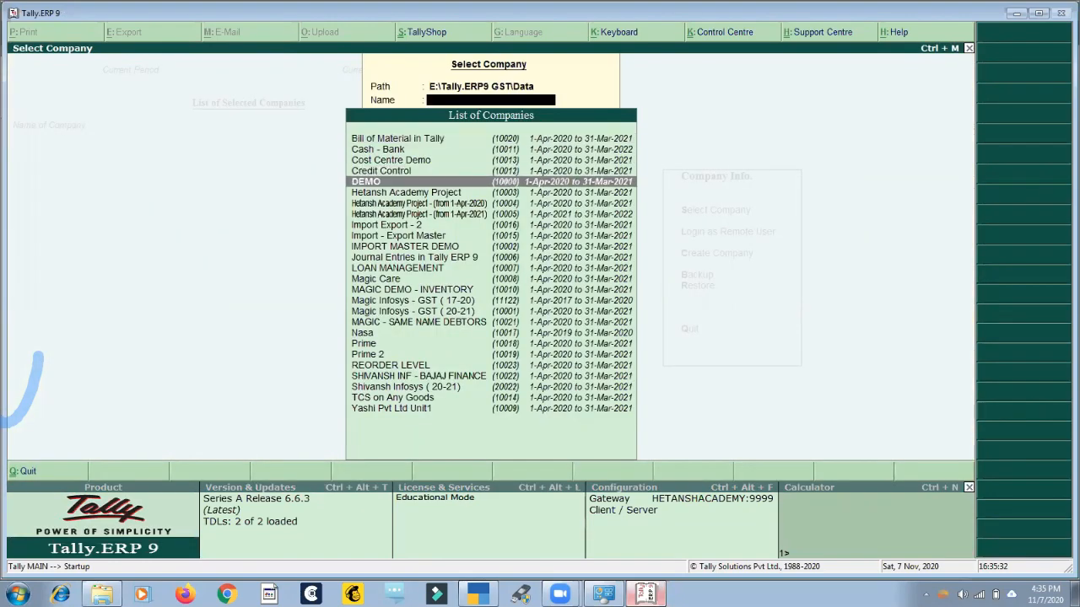
key("Return")
type("ansh Academy Project")
key("Return")
key("Return")
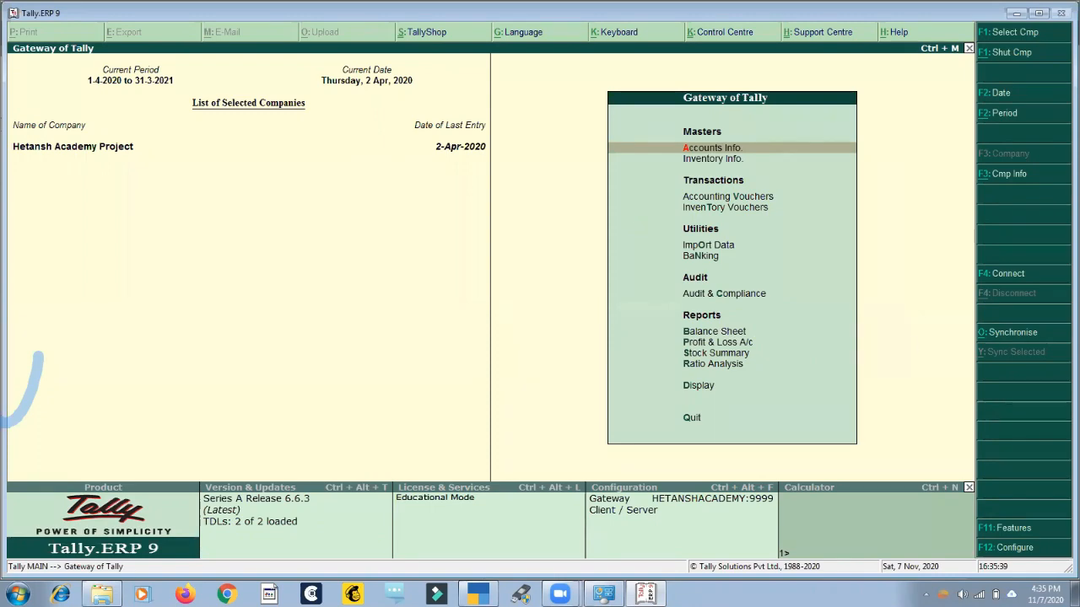
Compare the Gateway of Tally menus in TallyPrime and Tally.ERP 9, including the Accounting Vouchers entry.
left_click(479, 593)
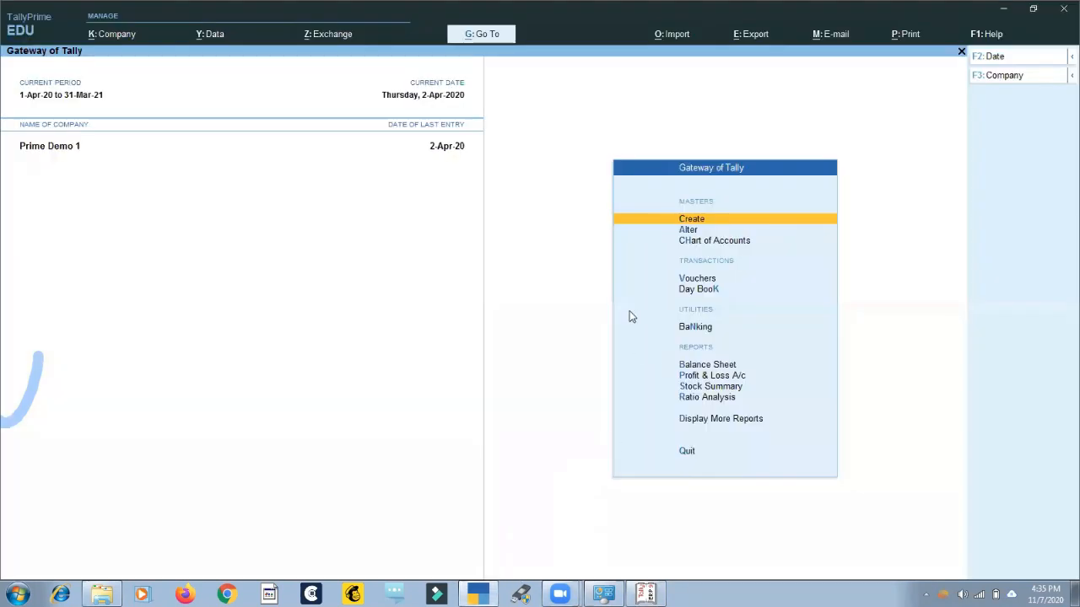
left_click(645, 594)
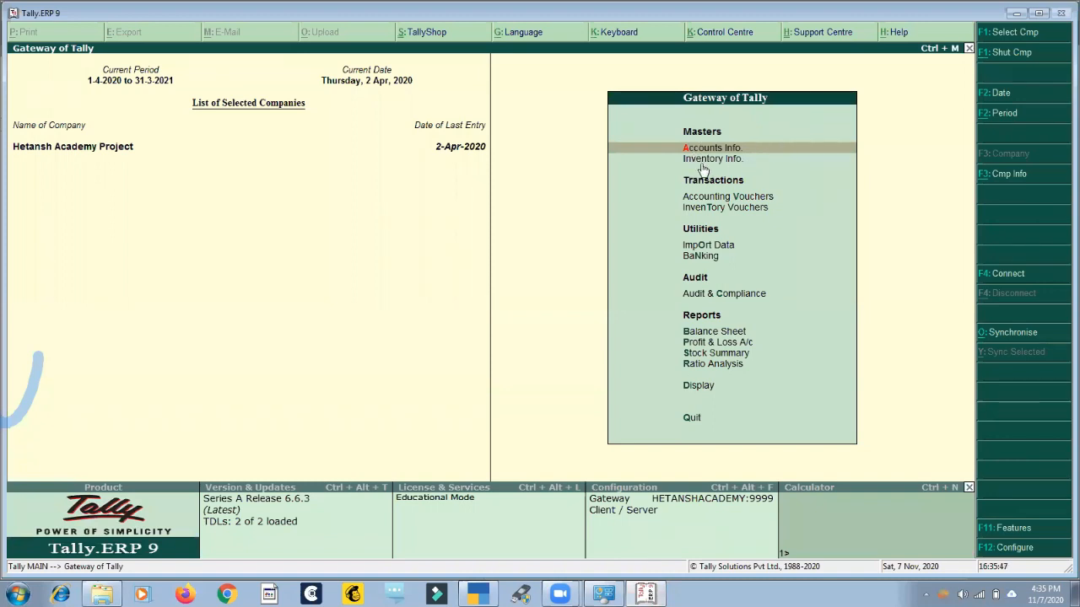
key("v")
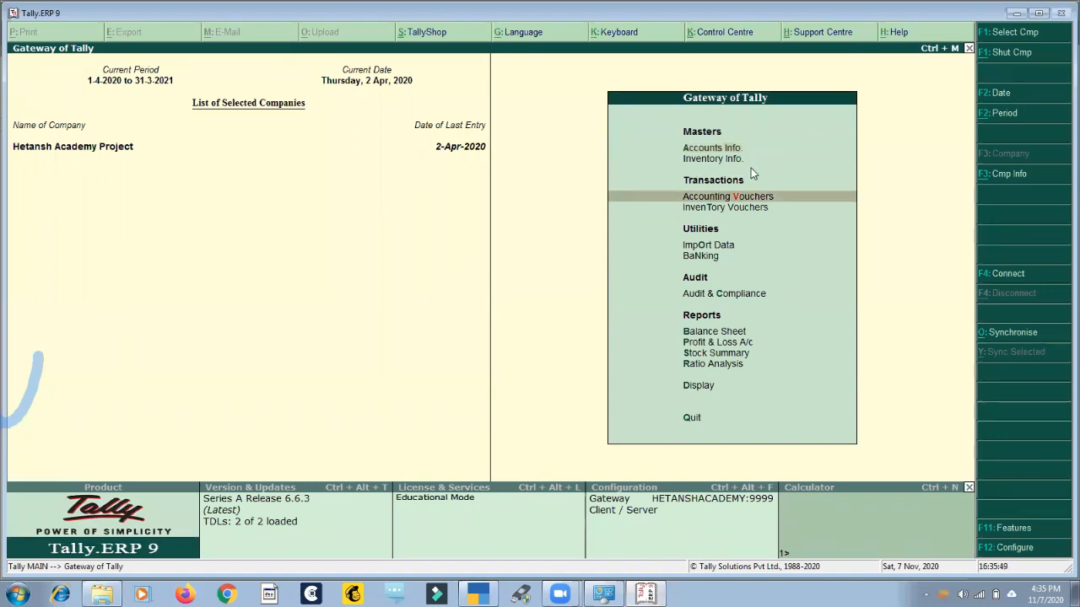
key("Escape")
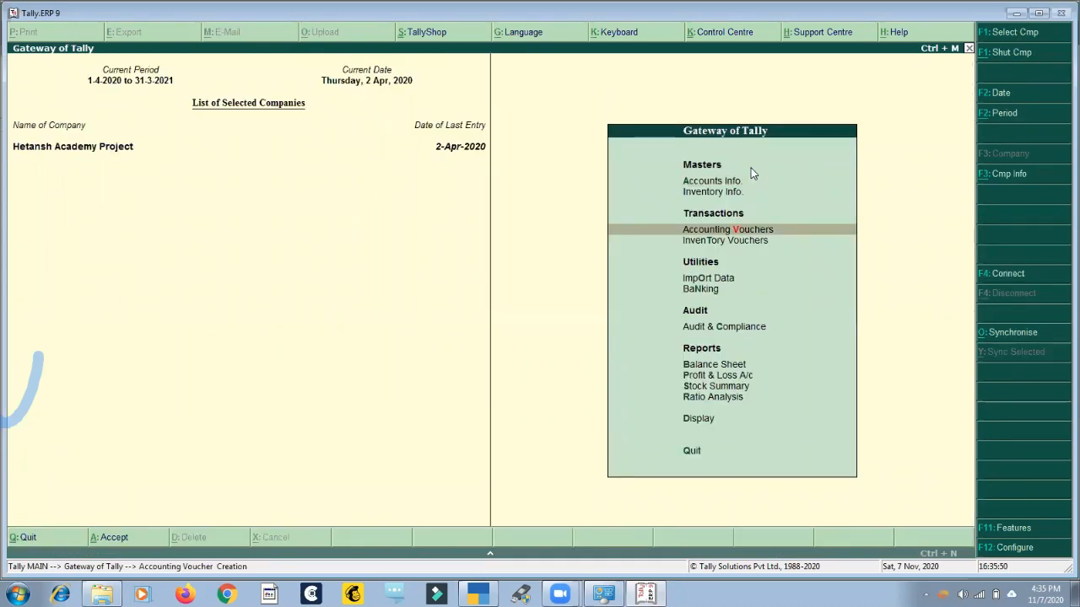
View the ledger options under Accounts Info. in Tally.ERP 9, including single ledger alteration, and return to the gateway.
key("a")
key("l")
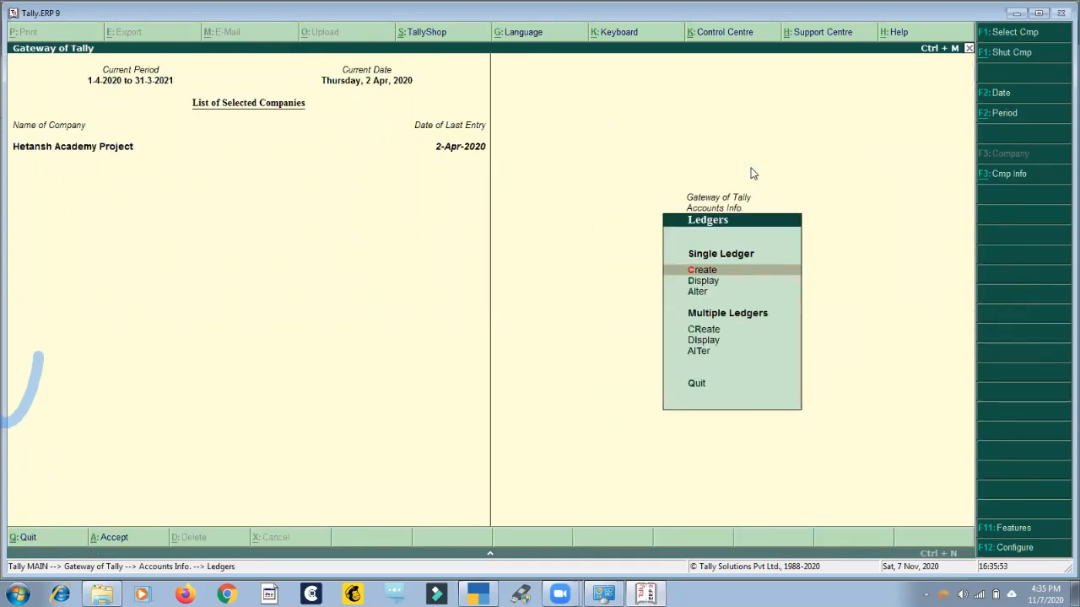
key("a")
key("Escape")
key("Escape")
key("Escape")
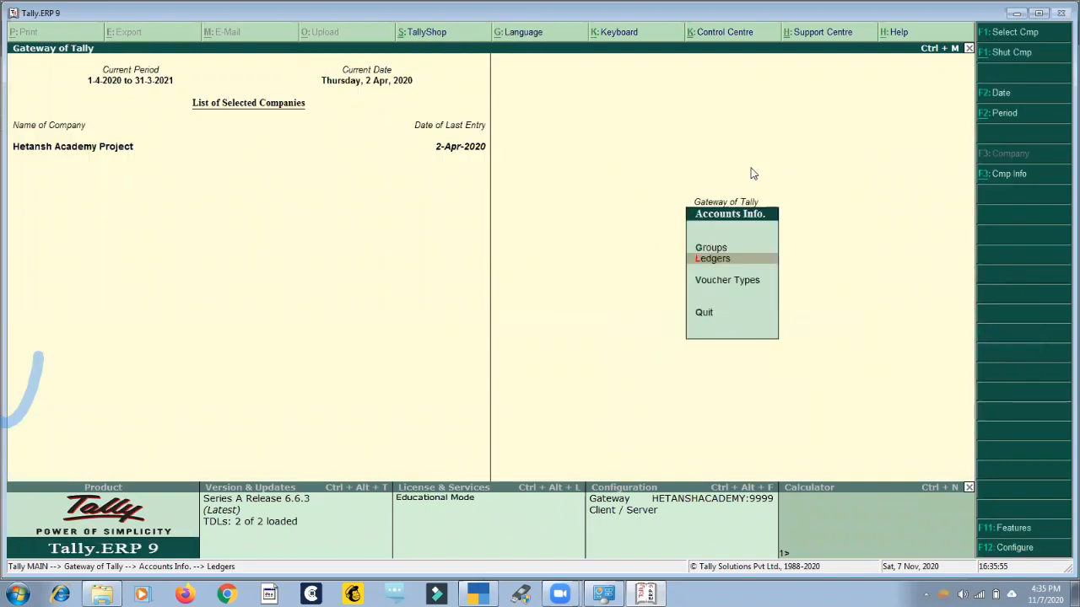
View the stock item options under Inventory Info. and return to the gateway.
key("i")
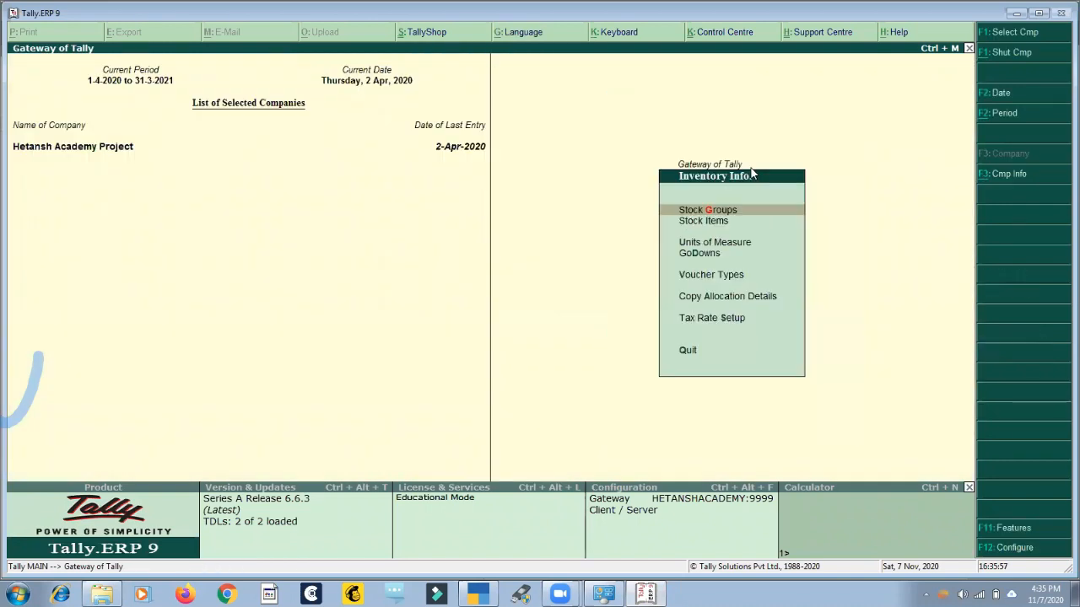
key("Down")
key("Return")
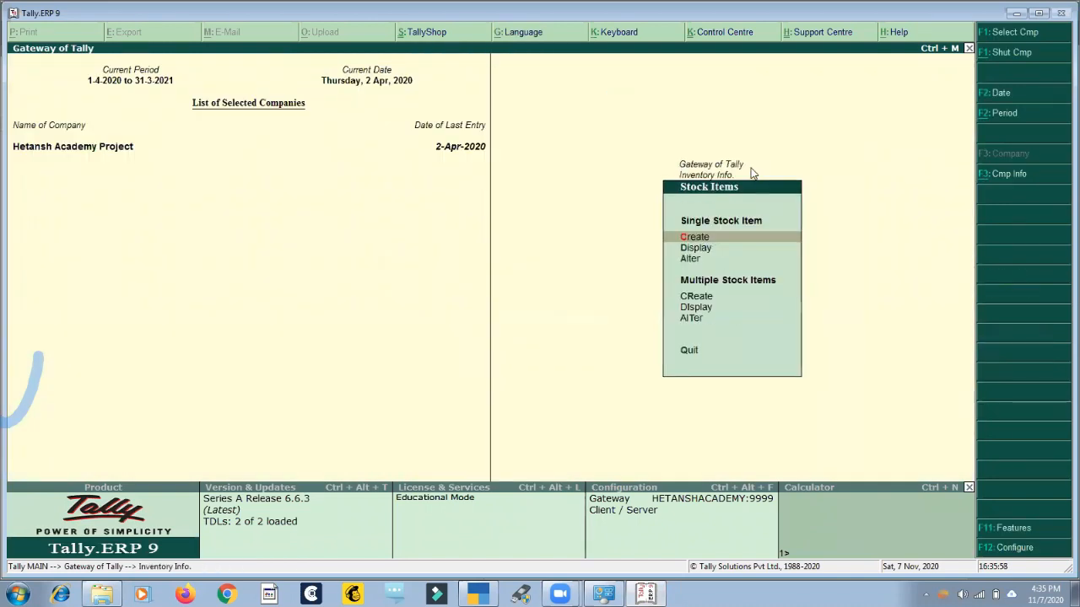
key("Escape")
key("Escape")
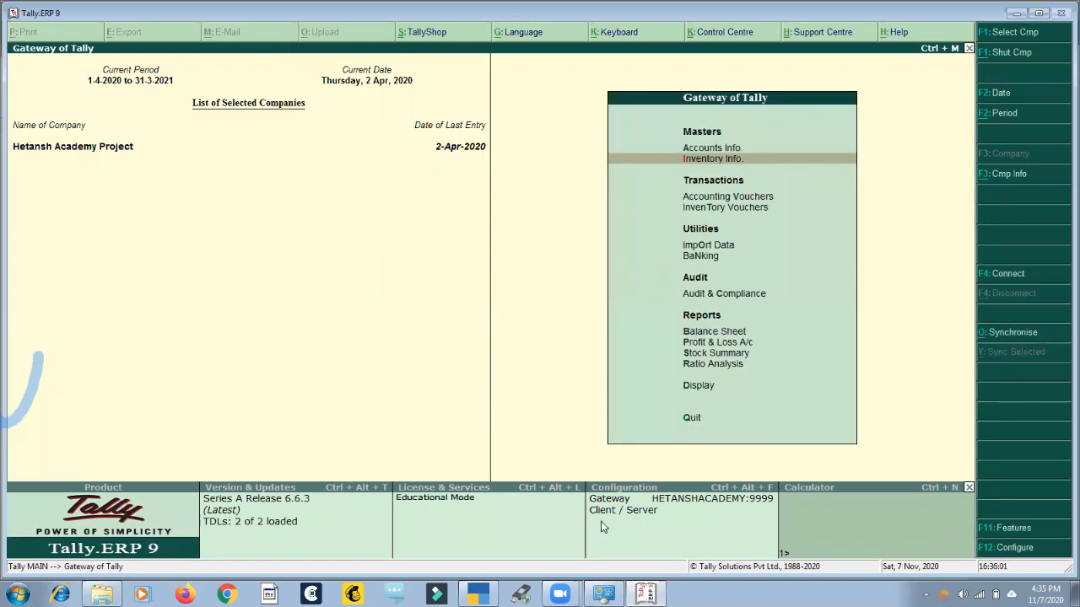
Switch to TallyPrime and view the list of masters available for creation.
left_click(486, 593)
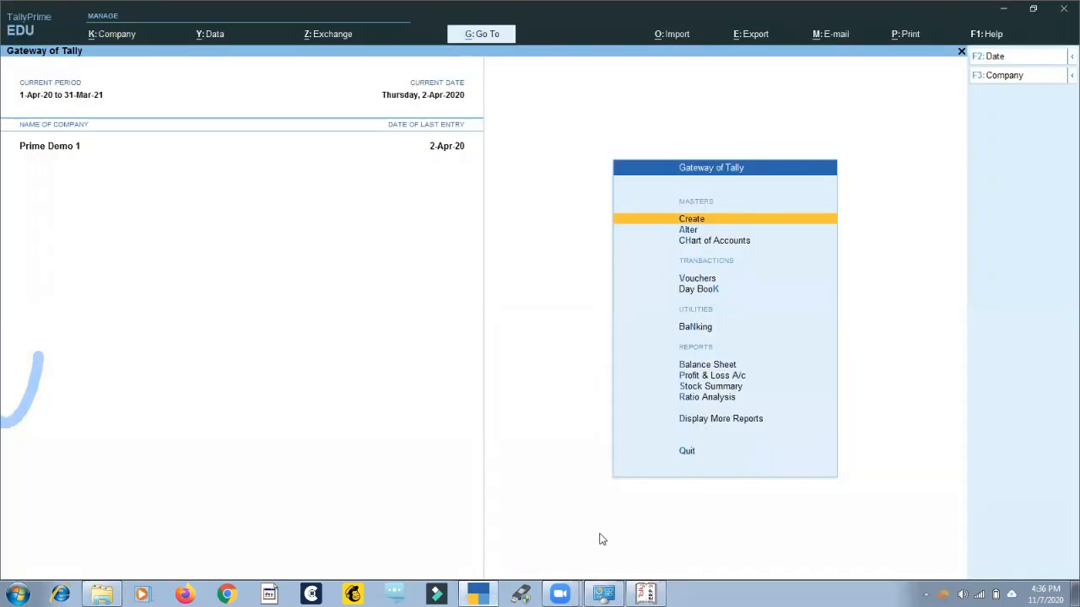
key("Return")
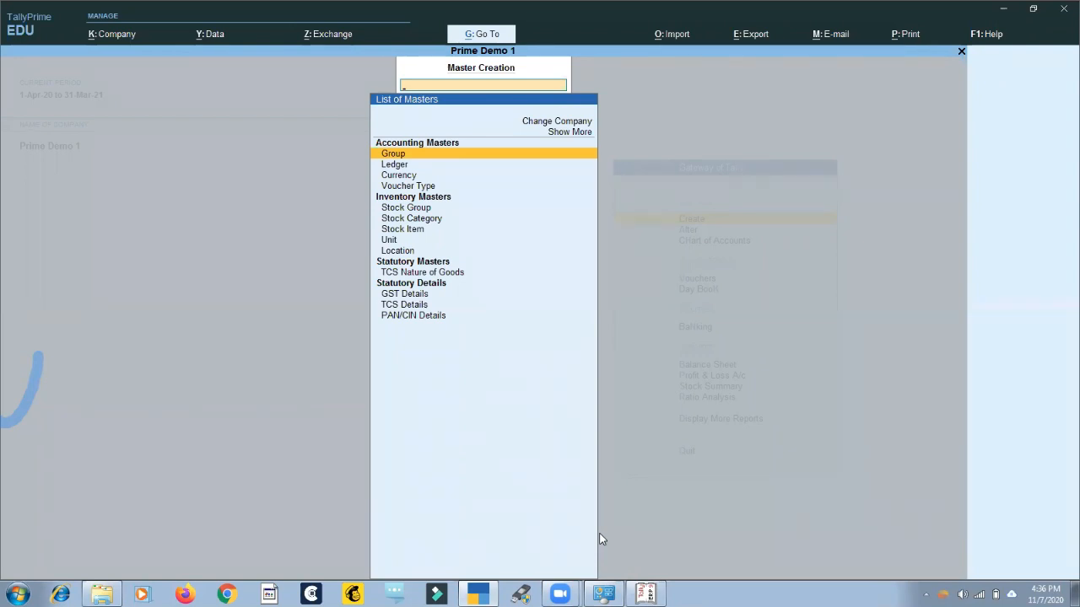
key("Escape")
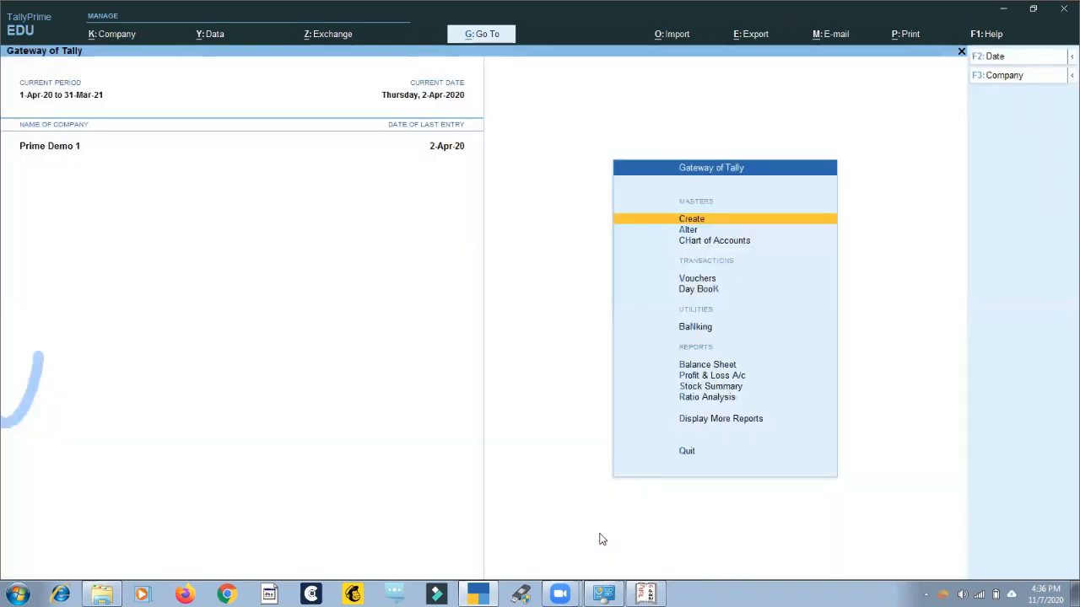
View the blank Ledger Creation form for Prime Demo 1 and quit back to the gateway without saving.
key("Return")
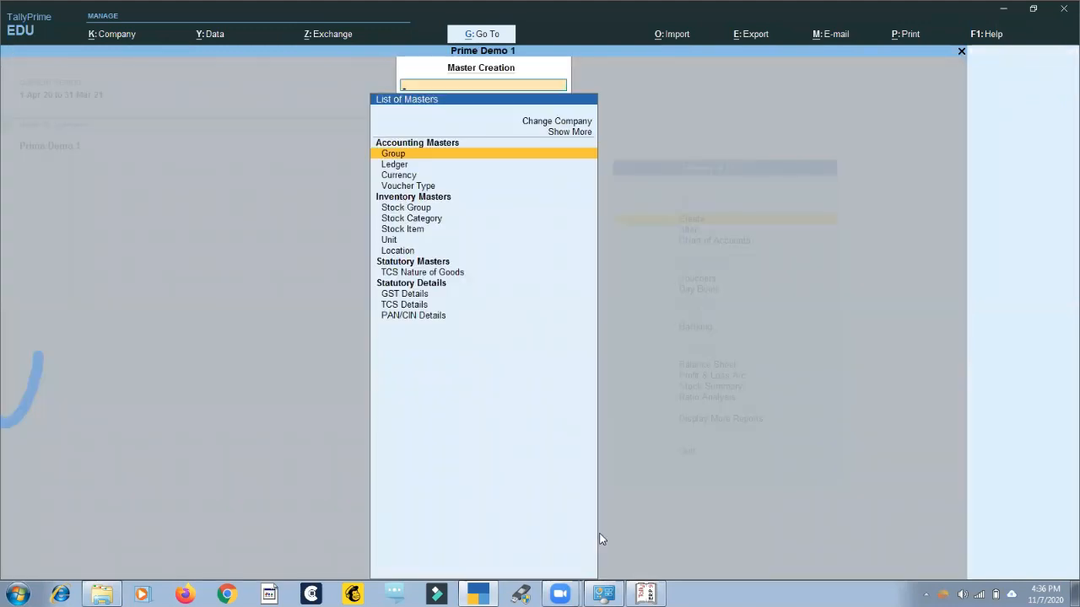
key("Down")
key("Return")
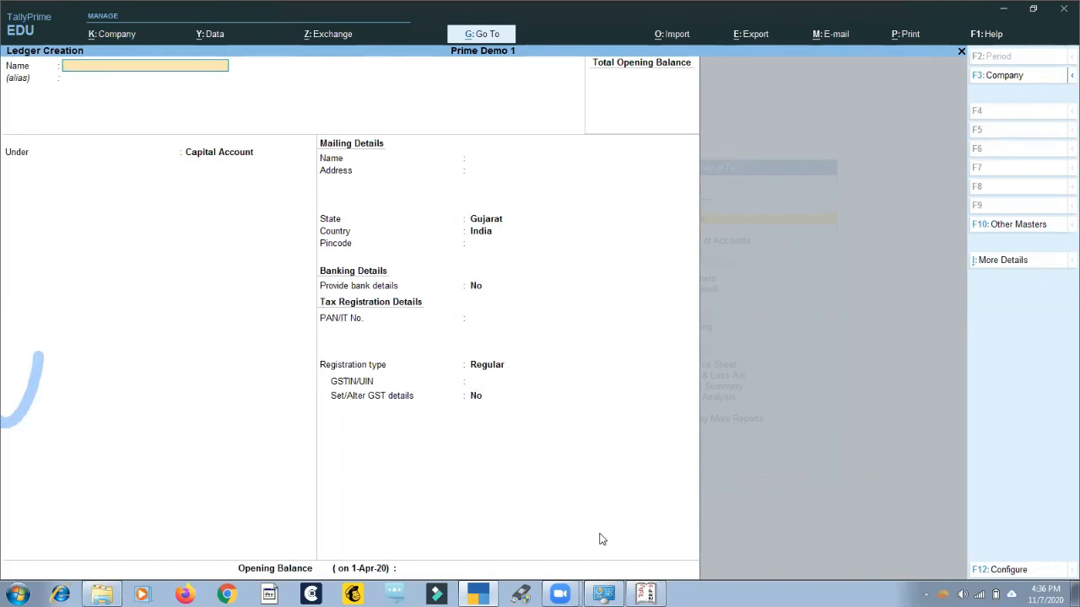
key("Escape")
key("y")
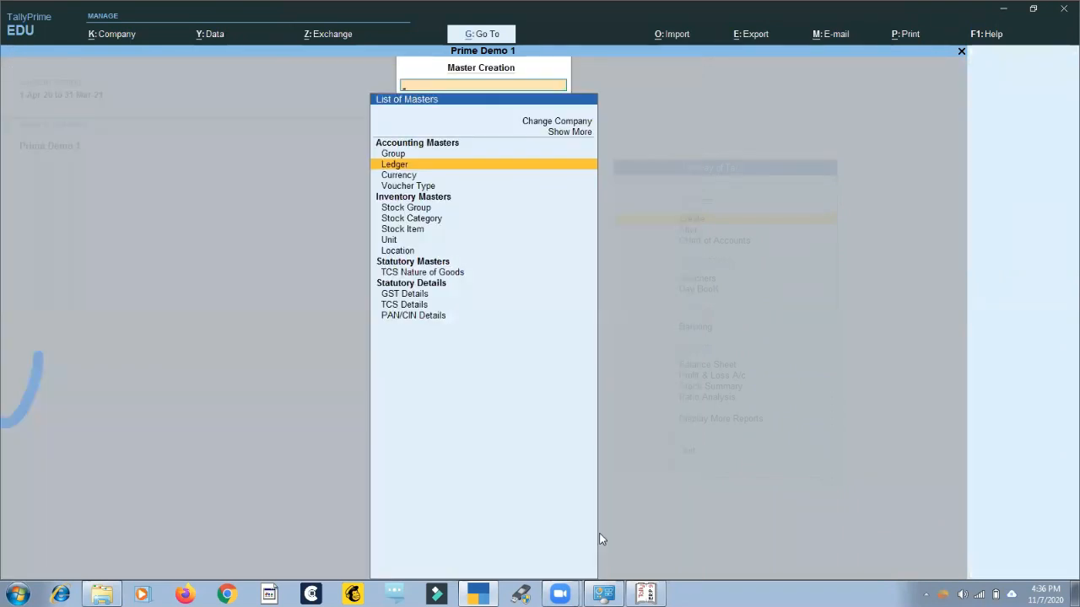
key("Escape")
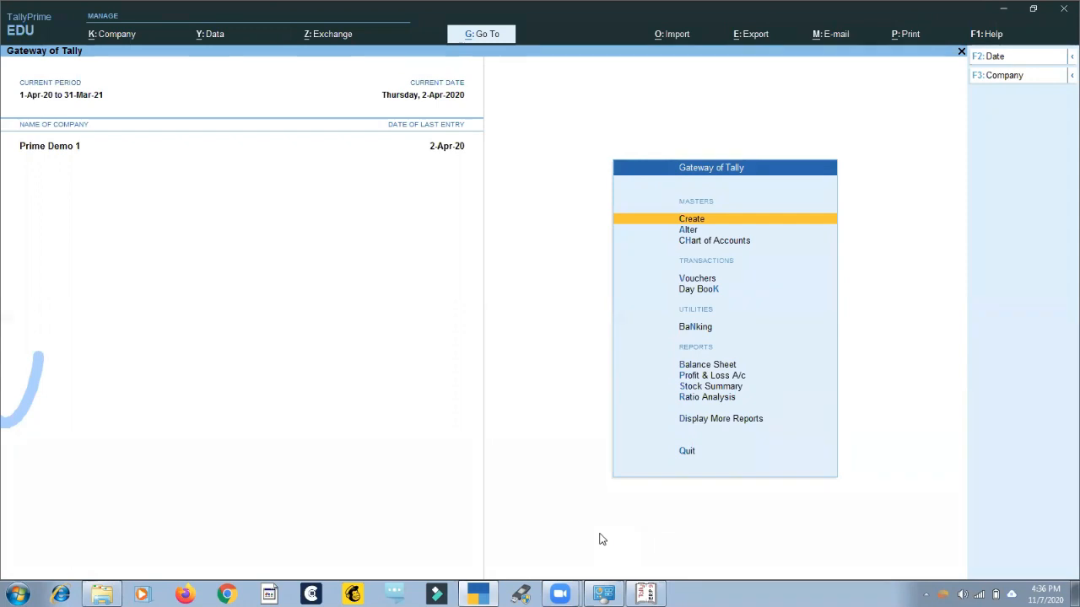
Revisit the master creation list and its ledger form, leaving the form empty and returning to the gateway.
key("Return")
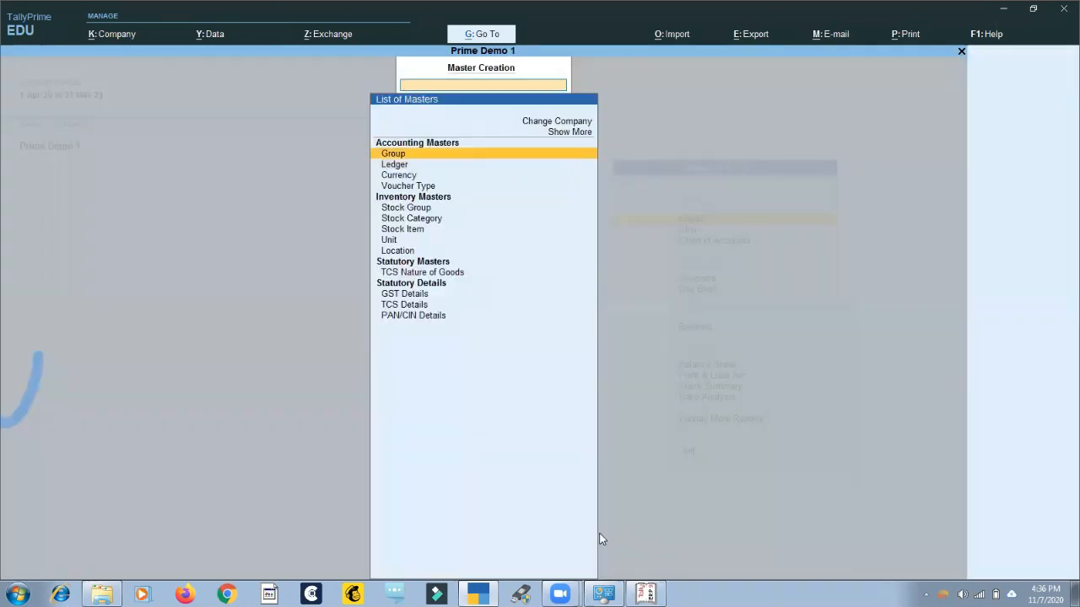
key("Down")
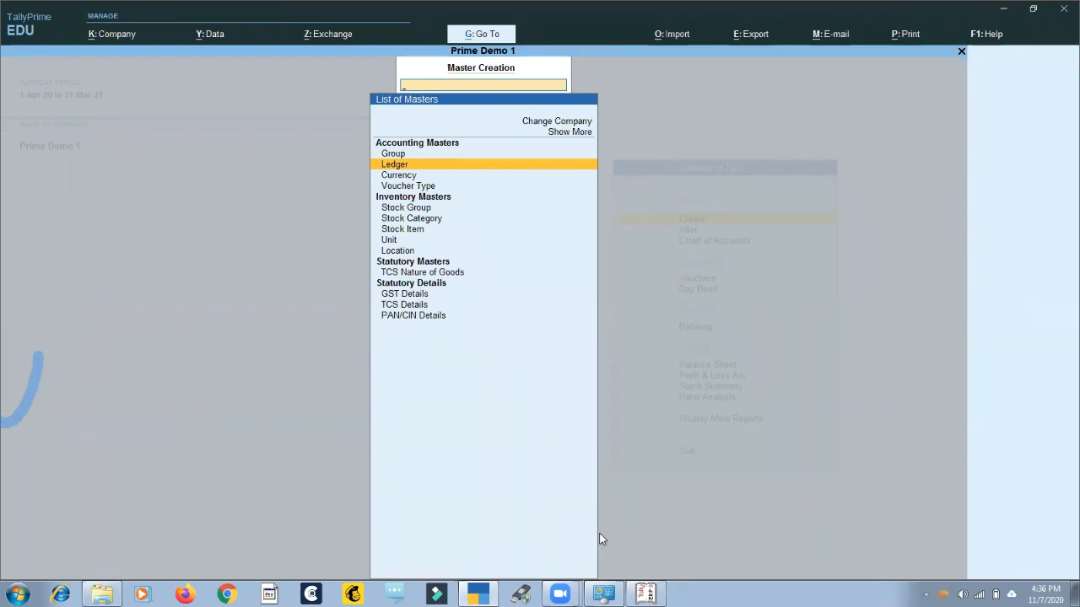
key("Return")
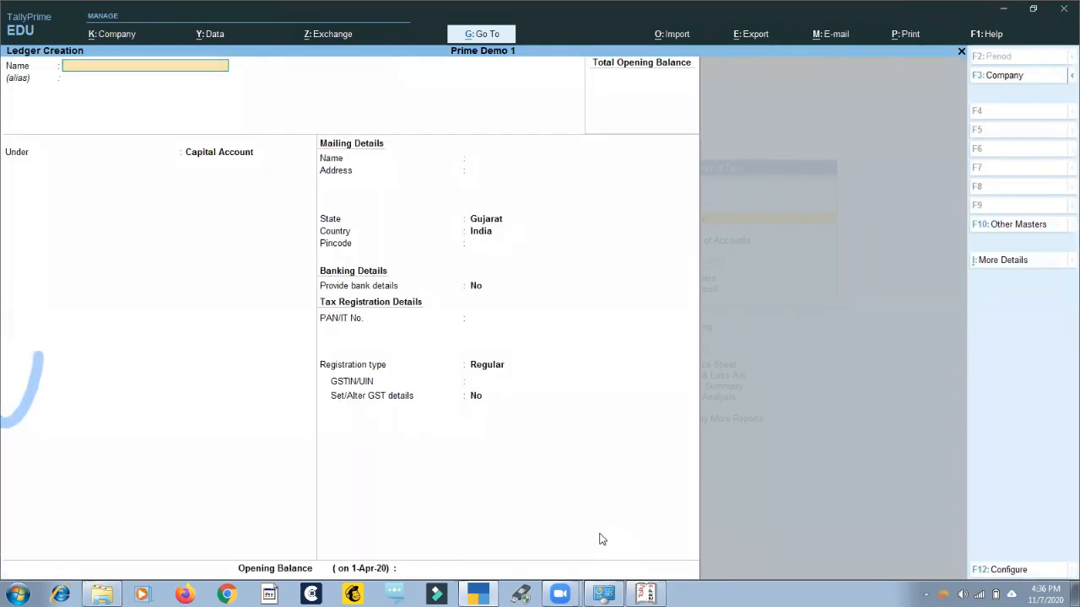
key("Escape")
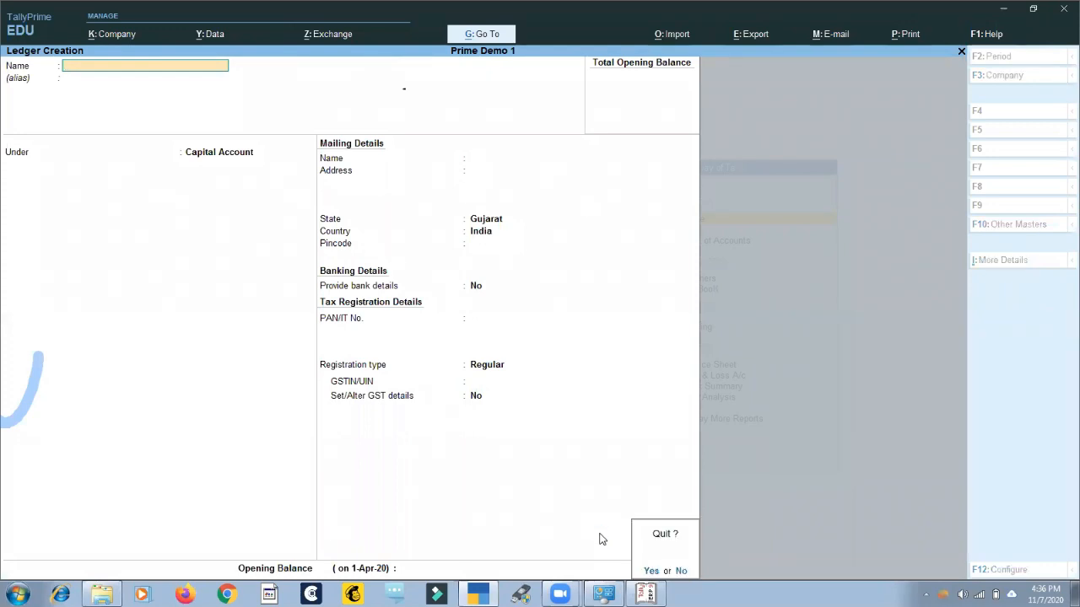
key("y")
key("Escape")
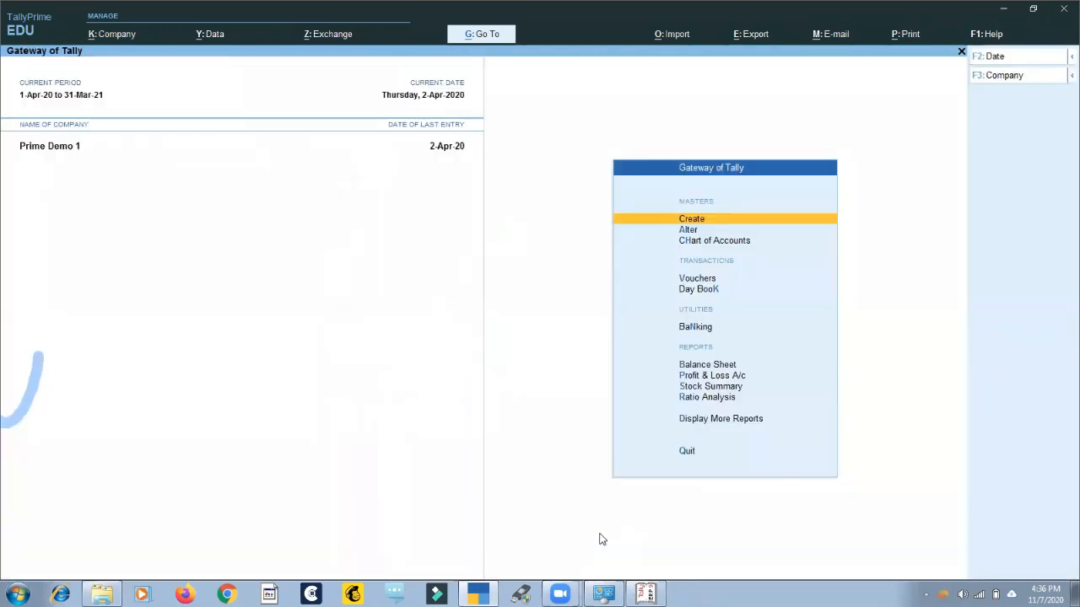
Open the CGST ledger for alteration in Prime Demo 1.
key("Down")
key("Return")
key("Down")
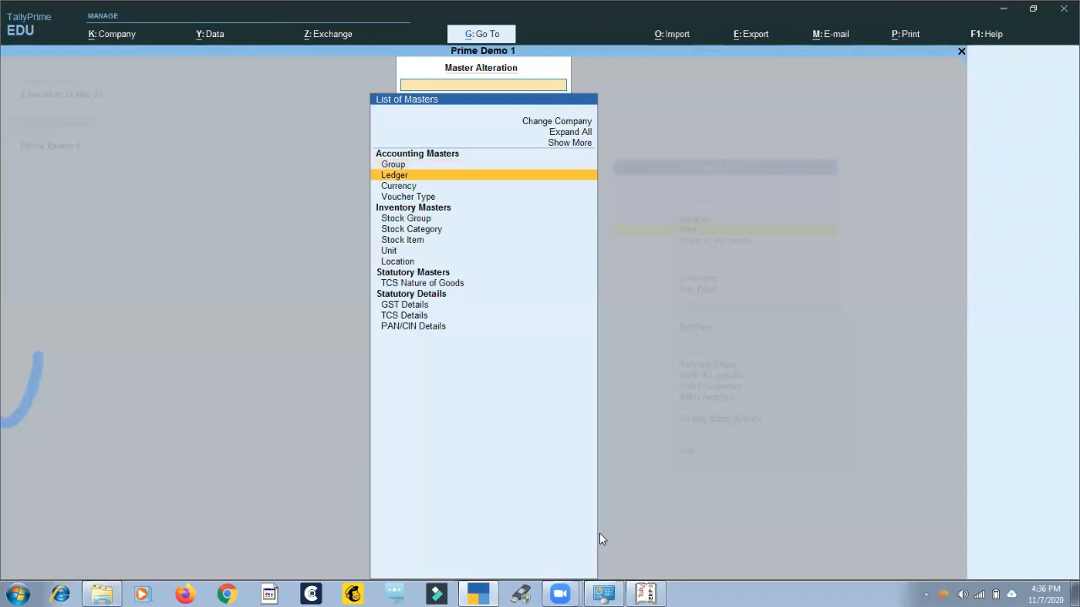
key("Return")
key("Down")
key("Return")
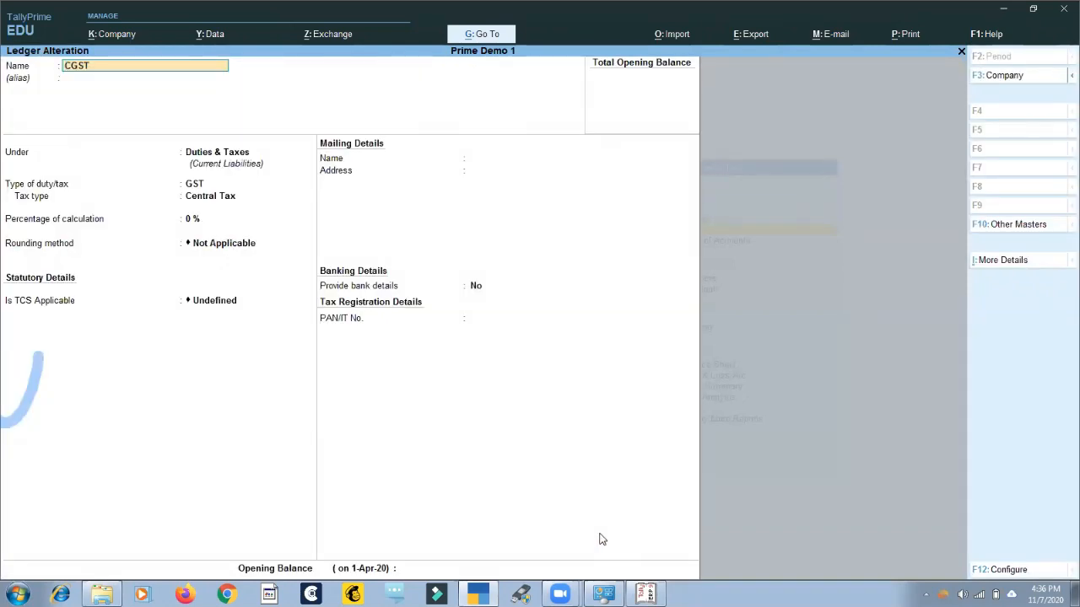
Close the CGST ledger alteration without saving and return to the gateway.
key("BackSpace")
key("Escape")
key("Escape")
key("Escape")
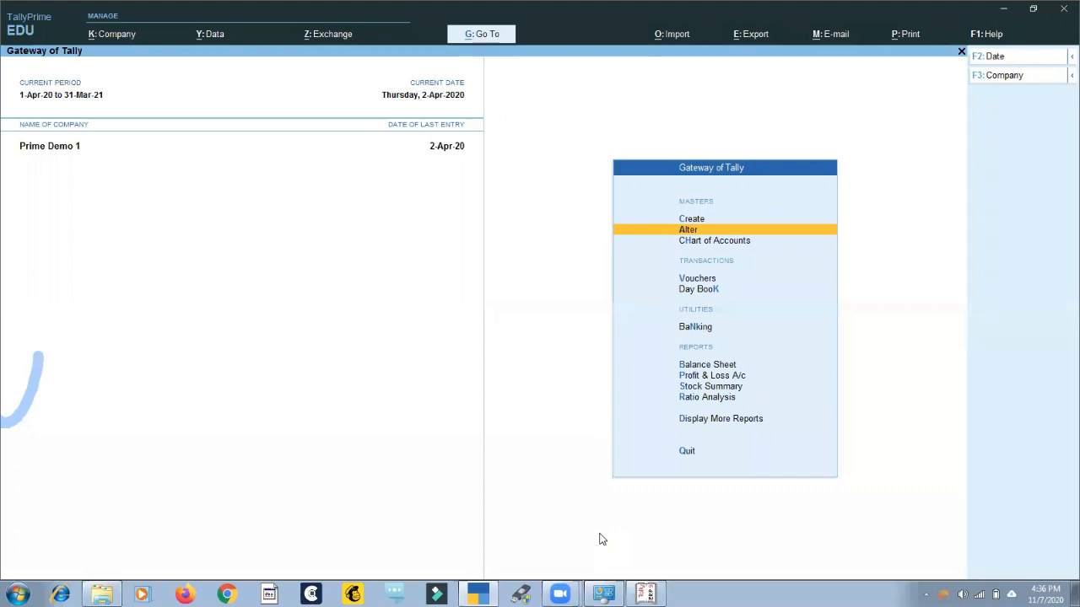
Open a payment voucher, view the blank ledger creation form offered from its account list, and quit the form.
key("Down")
key("Down")
key("Return")
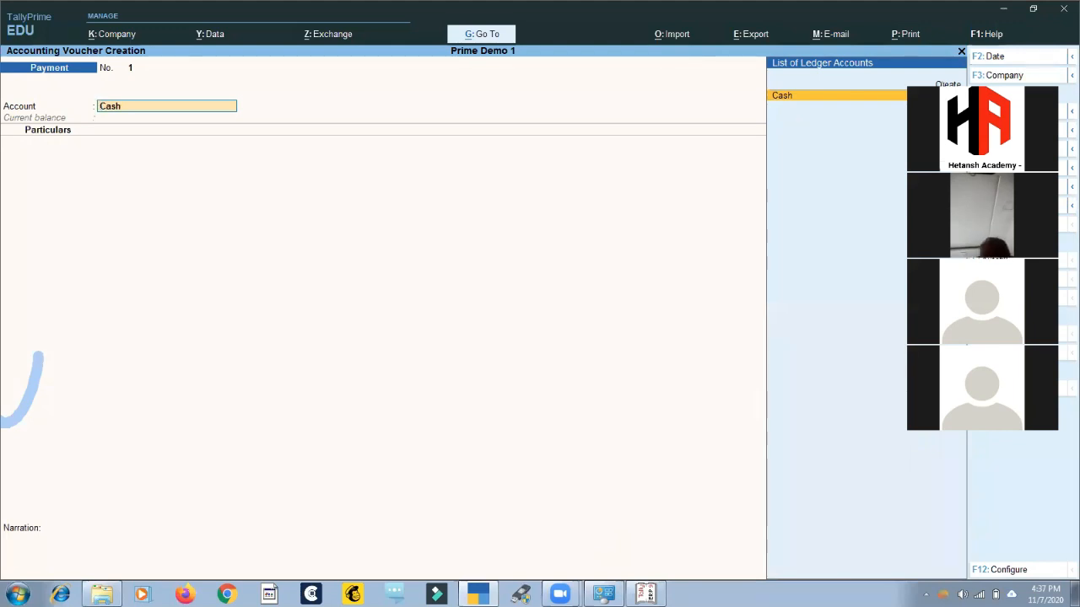
left_click(942, 84)
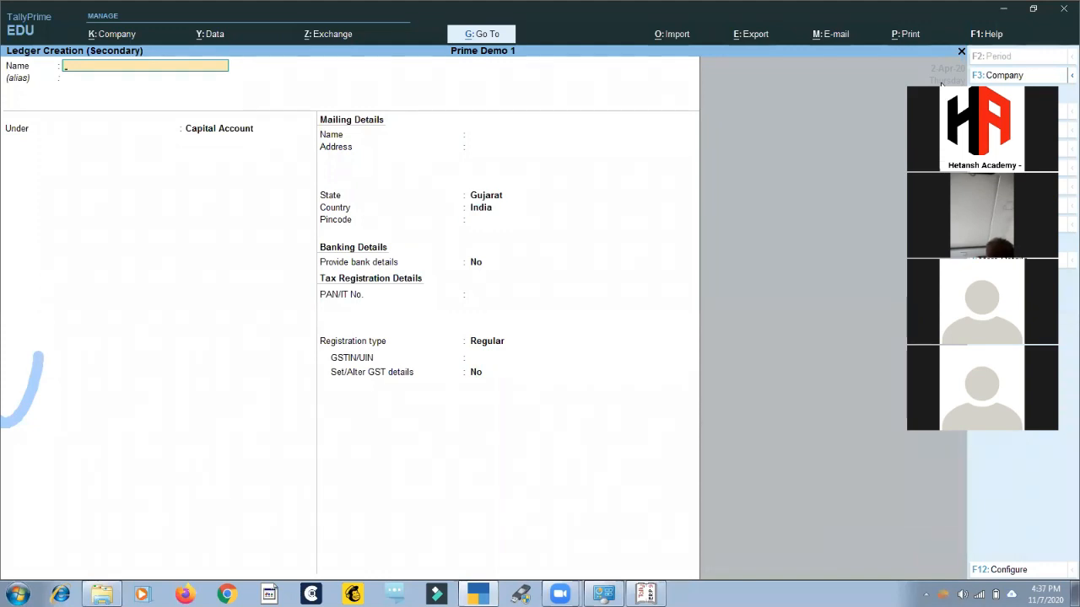
key("Escape")
key("y")
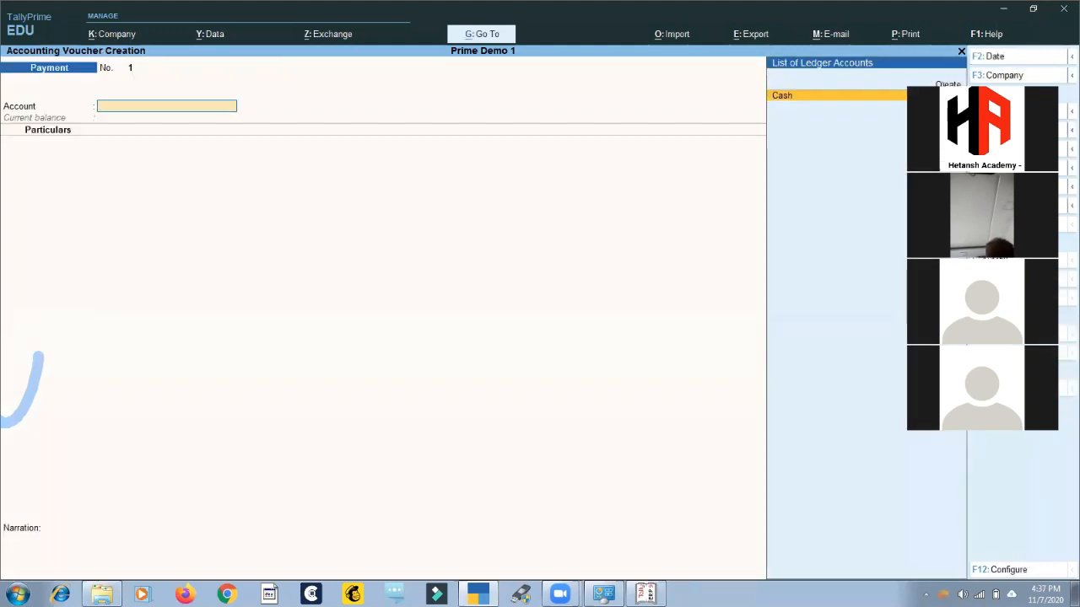
View the ledger creation form from the payment voucher again and return to the gateway without saving anything.
left_click(941, 84)
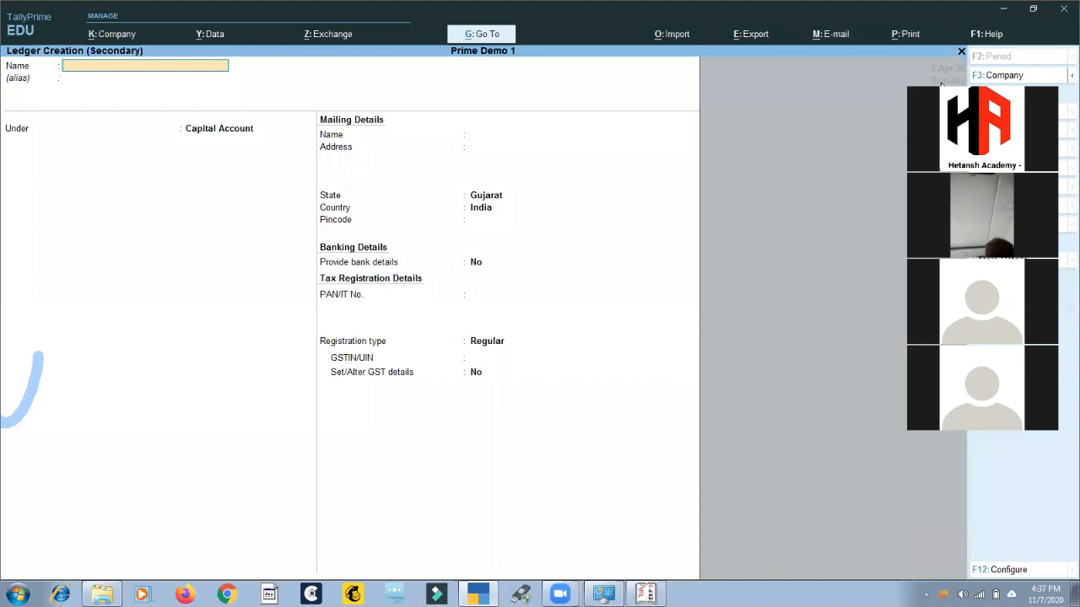
key("Escape")
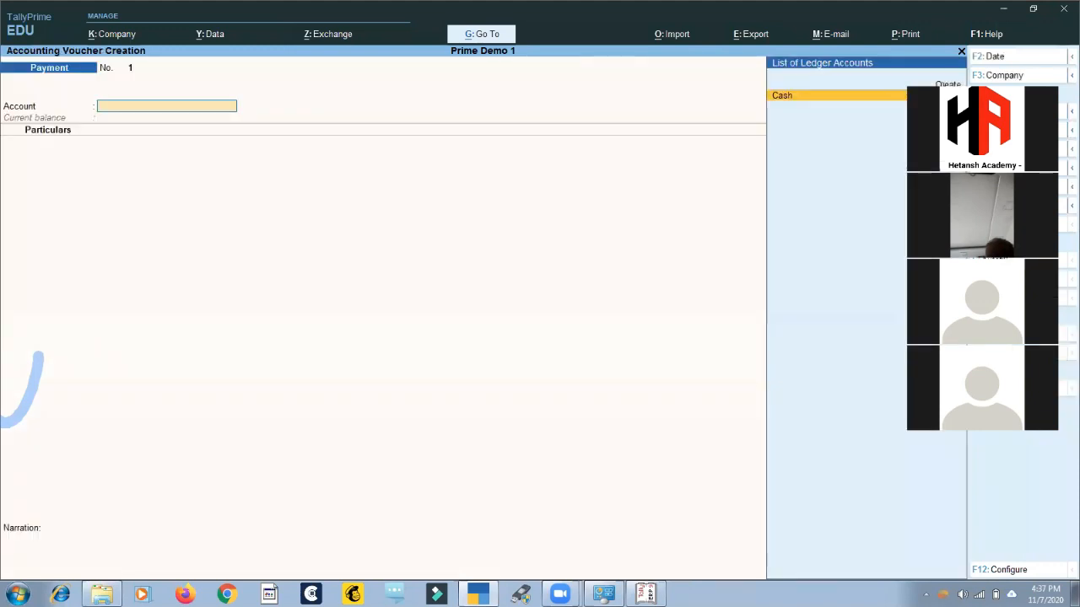
key("Escape")
key("Escape")
key("n")
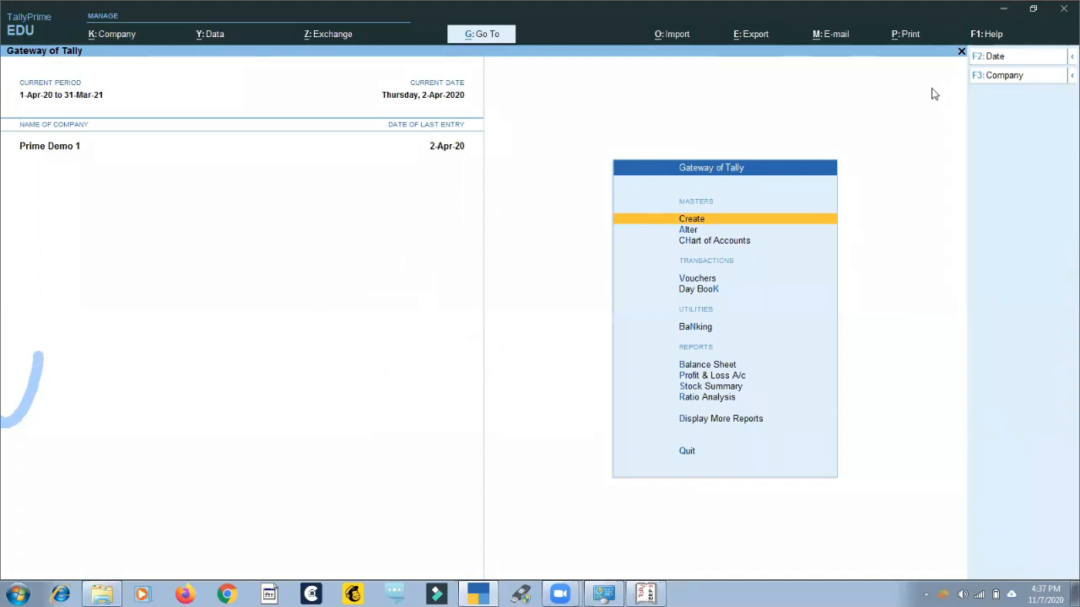
Open the voucher entry screen from the gateway's transactions.
key("Down")
key("Down")
key("Down")
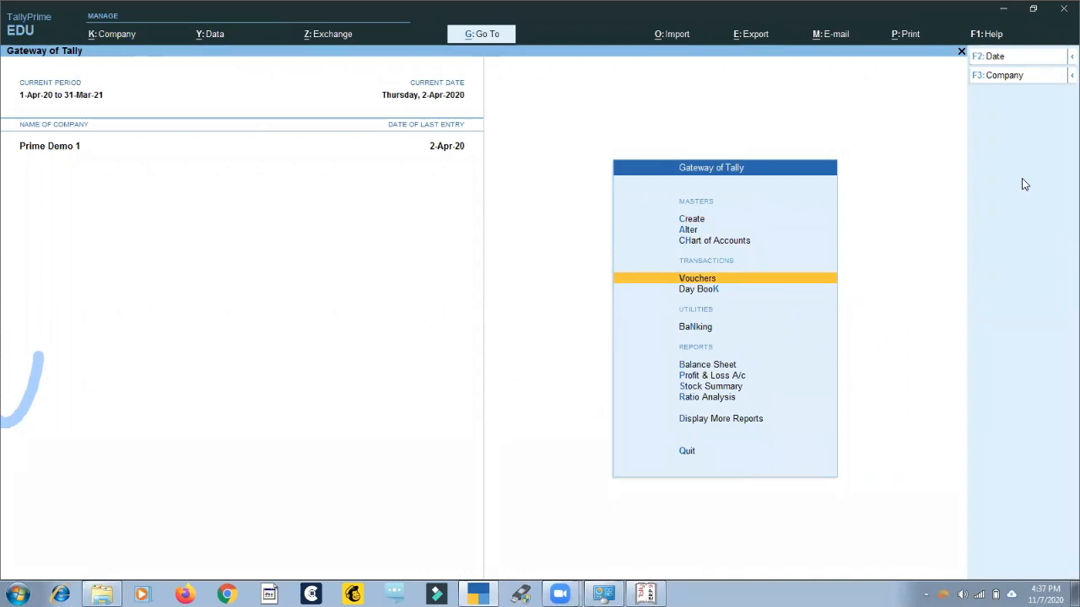
left_click(592, 80)
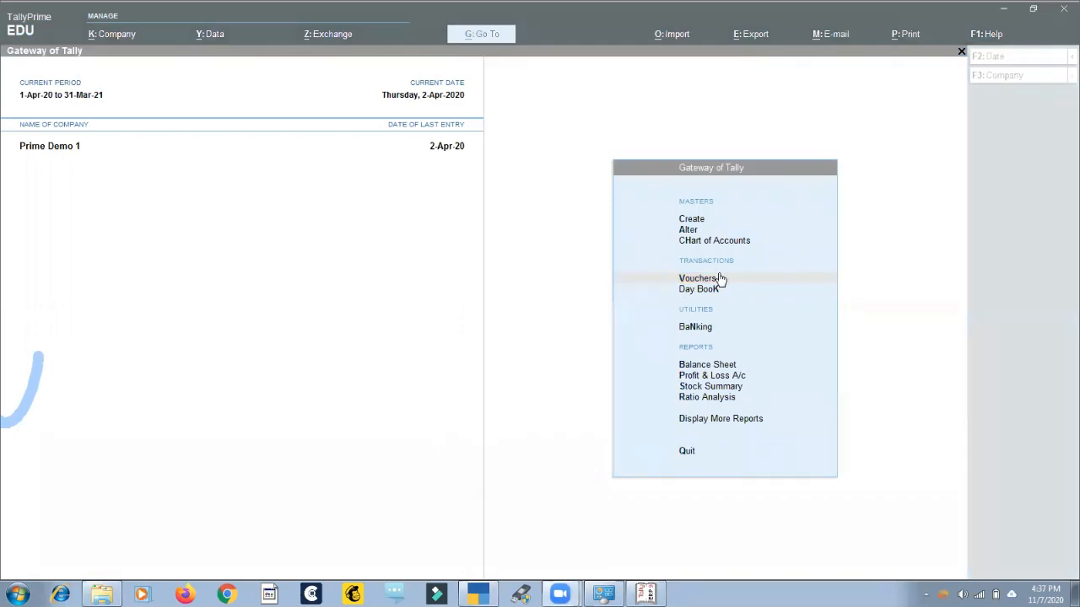
left_click(555, 298)
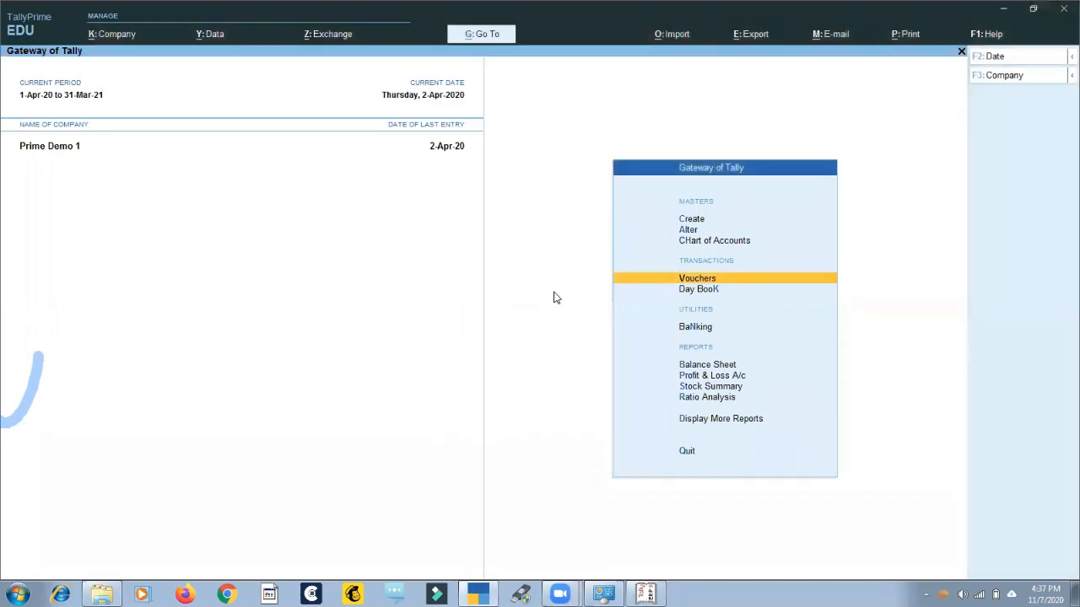
key("Down")
key("Up")
key("Return")
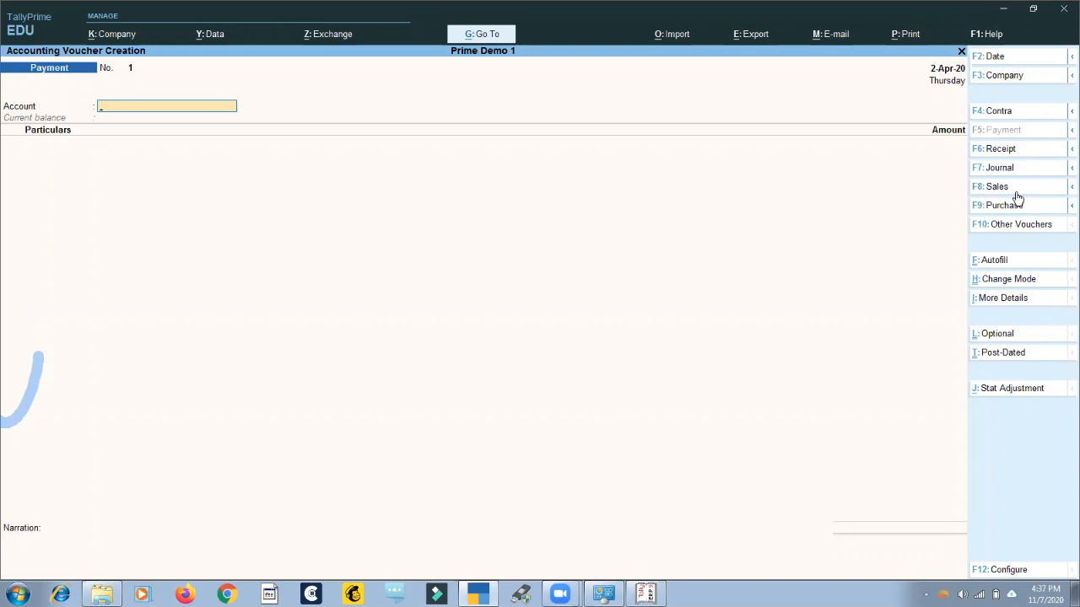
Open the company features of Prime Demo 1 and set both Show all features and Show more features to No.
key("F11")
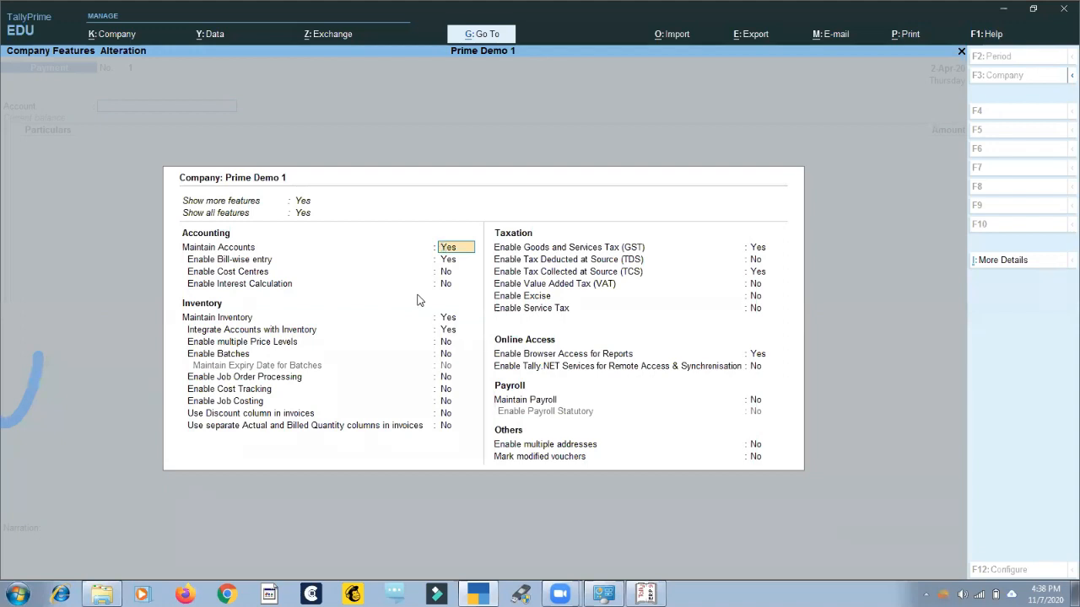
key("Up")
key("Up")
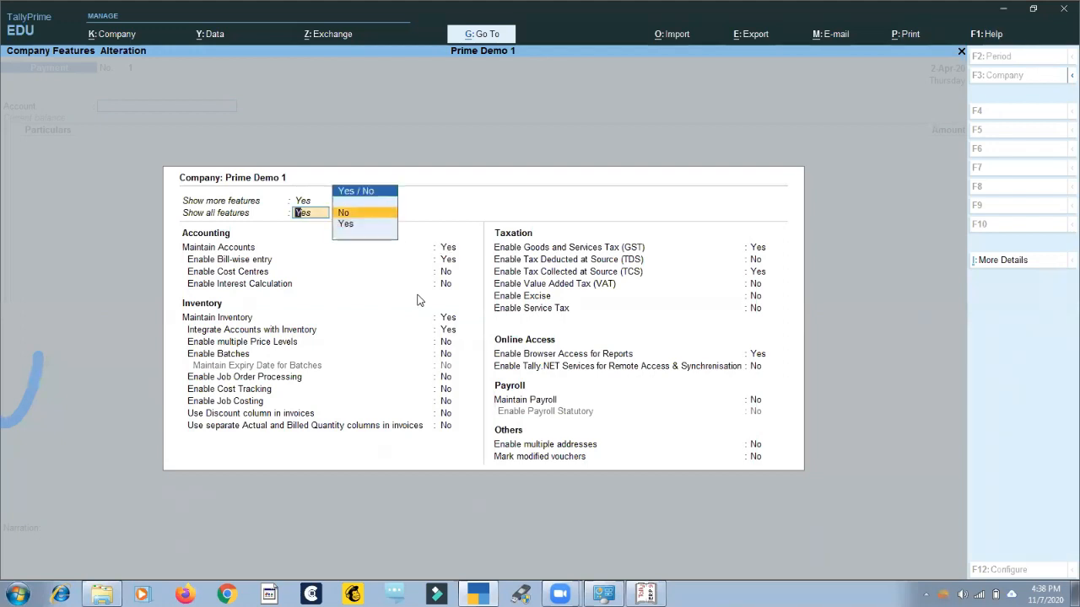
key("Return")
key("Up")
key("Down")
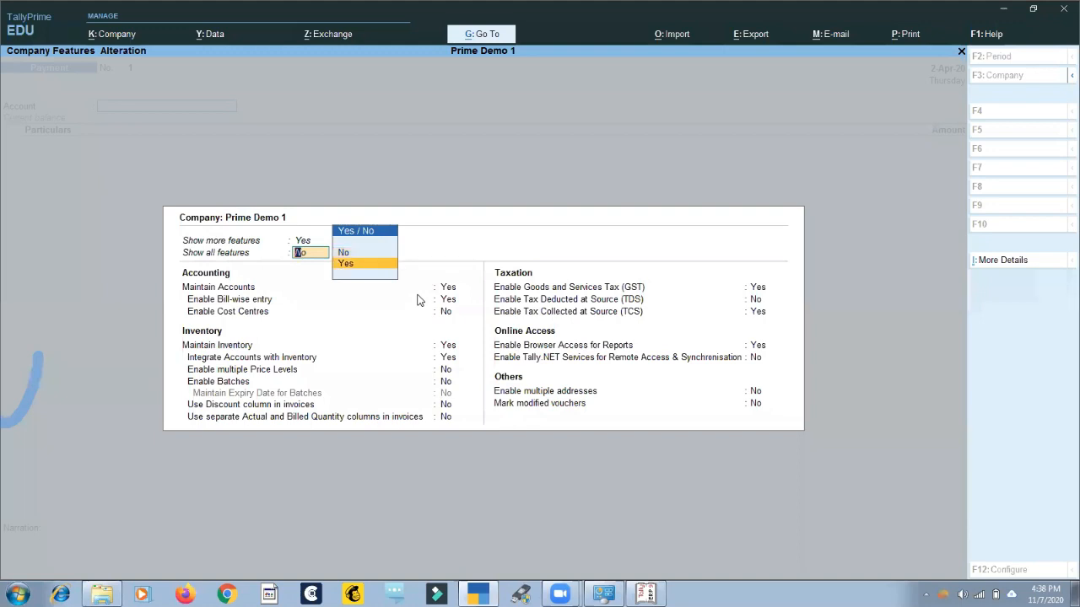
key("Up")
key("Up")
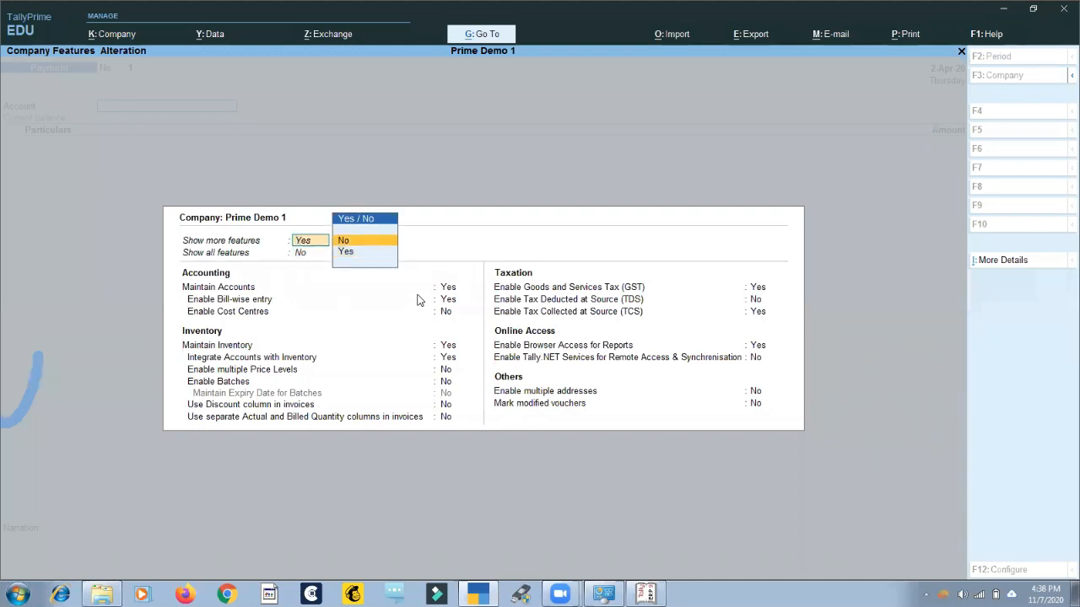
key("Return")
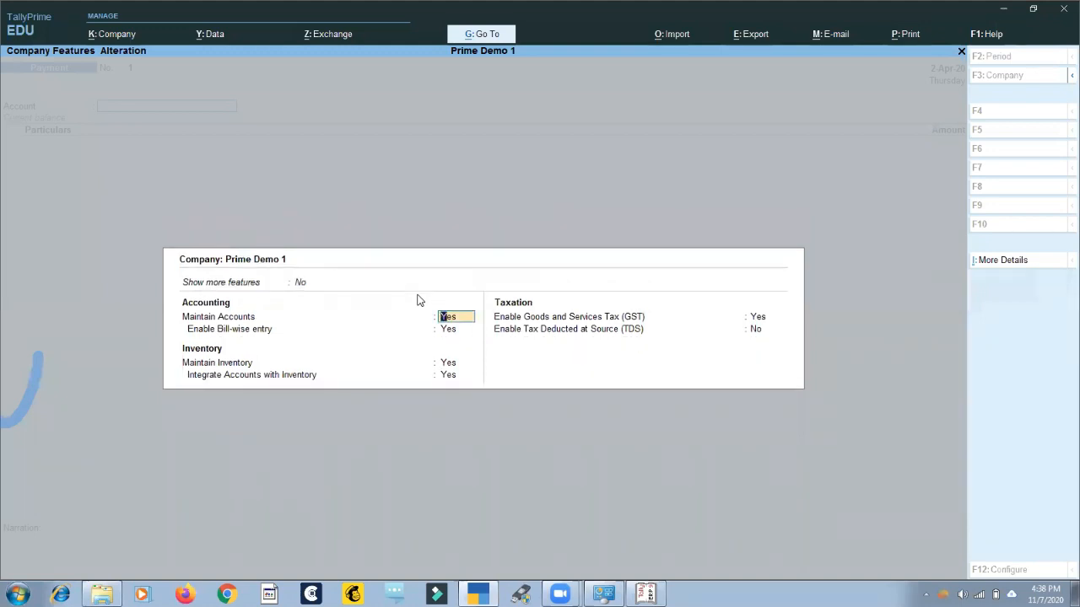
Set Show more features and Show all features to Yes in the company features.
key("Up")
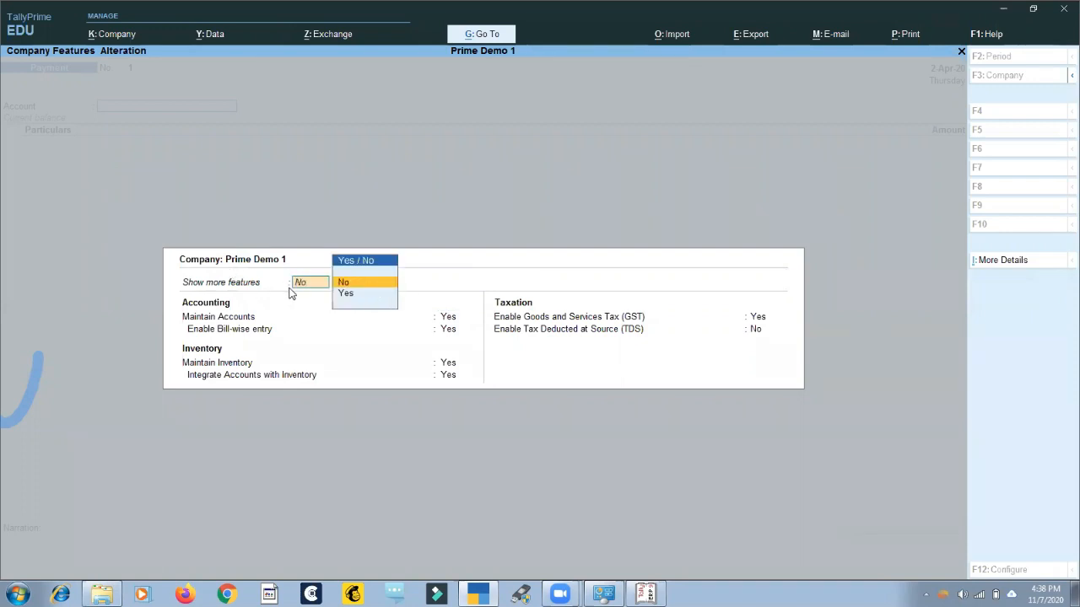
key("Down")
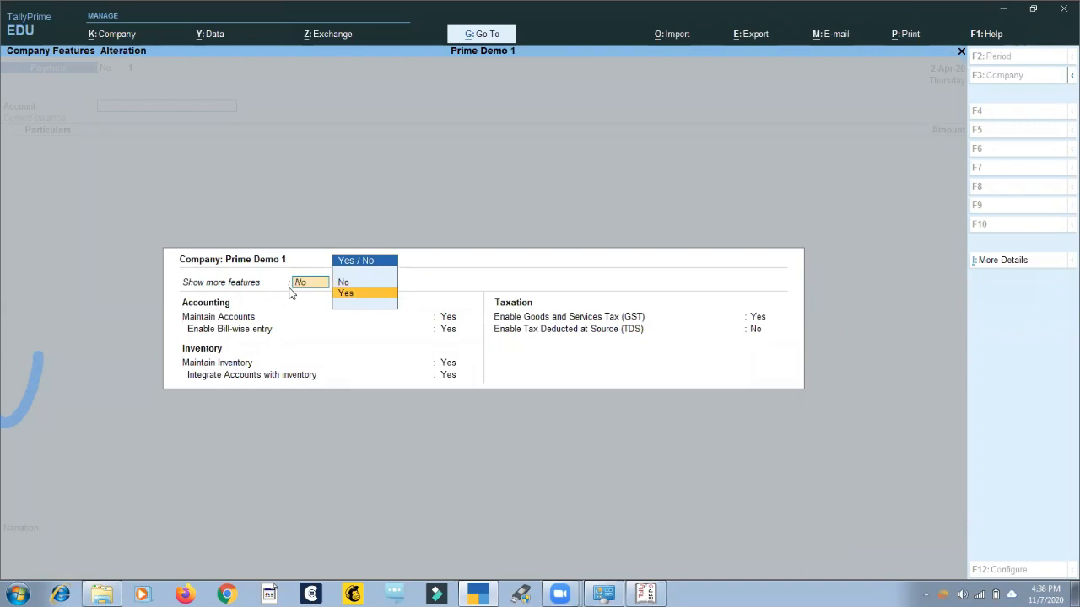
key("Return")
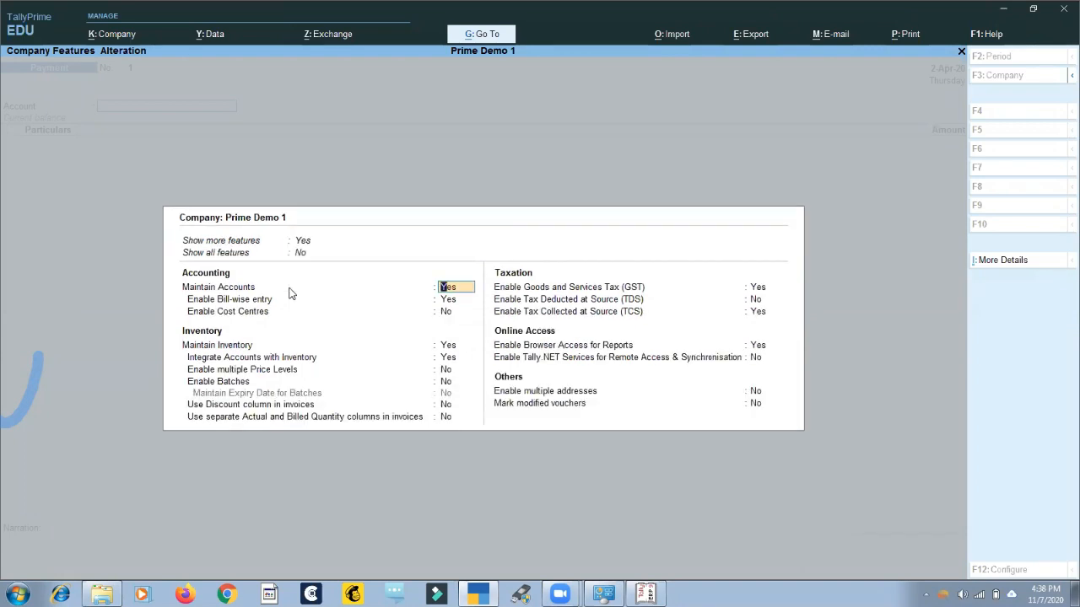
key("Up")
key("Down")
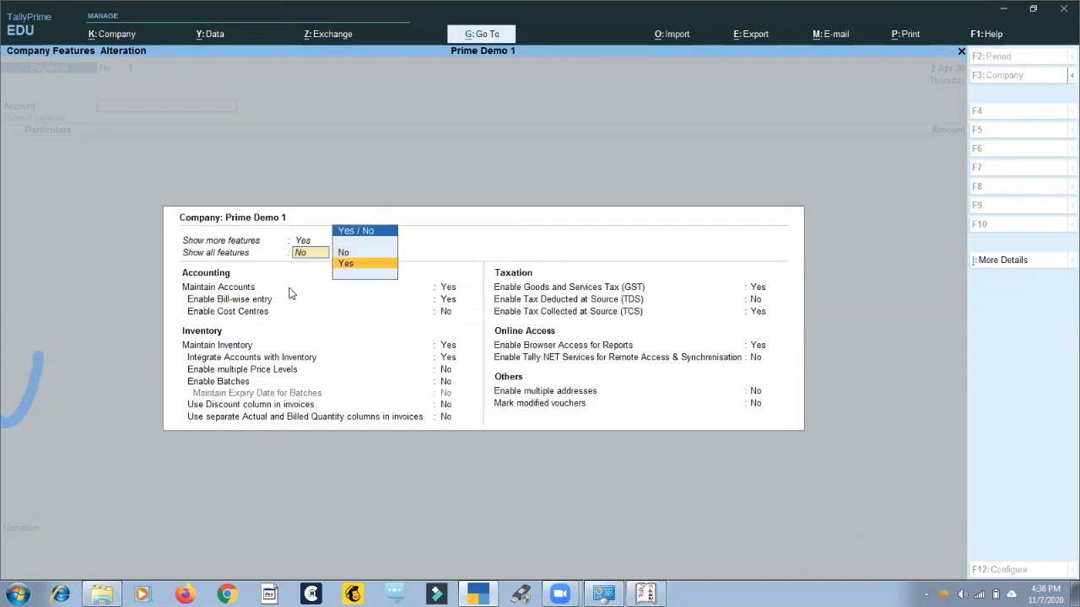
key("Return")
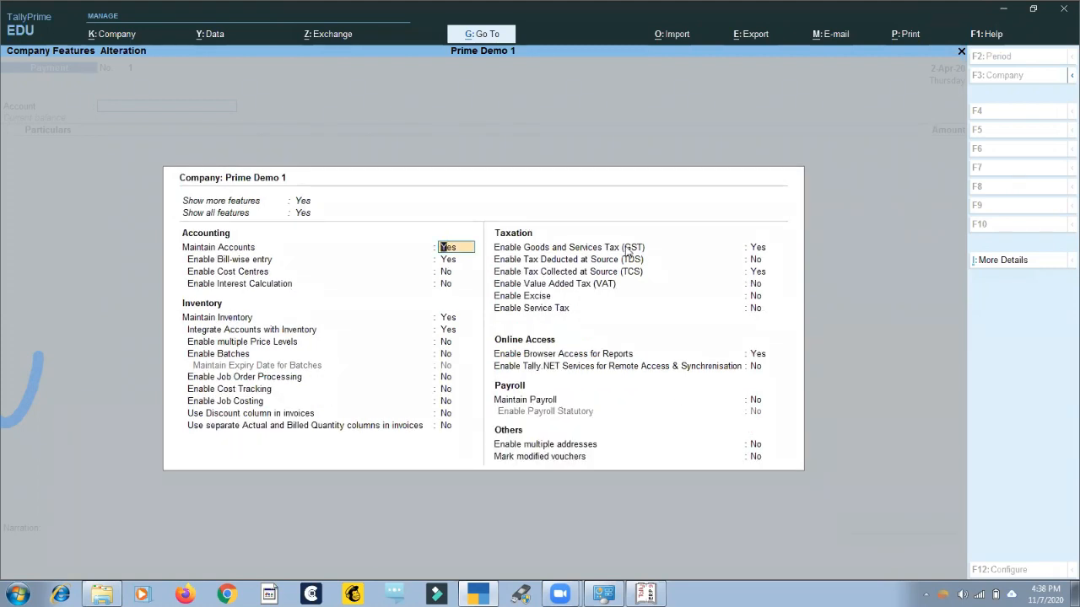
Step through the first accounting features and quit the company features without saving.
key("Return")
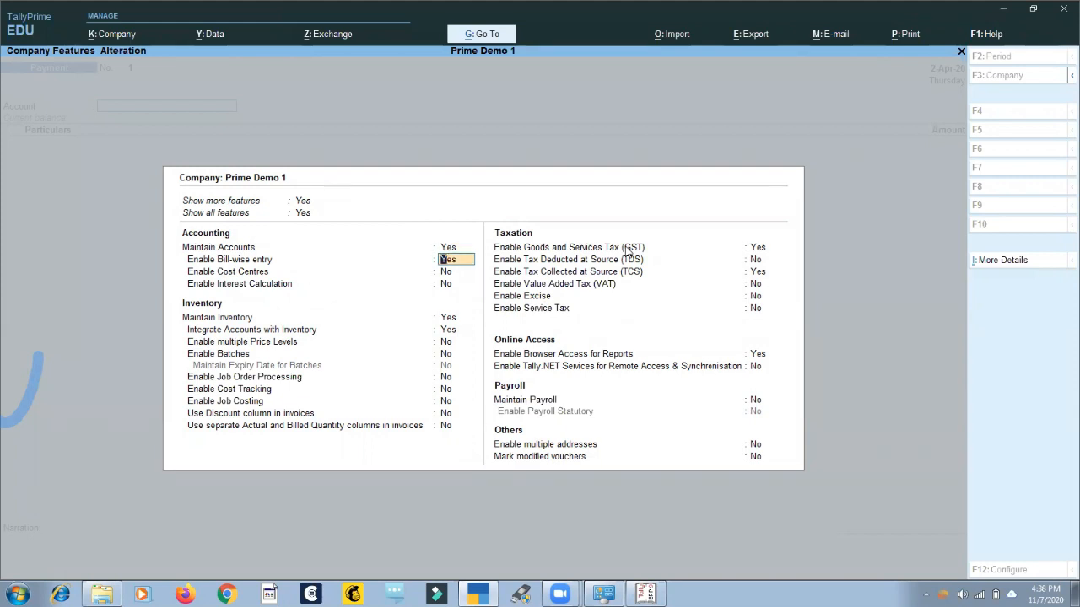
key("Return")
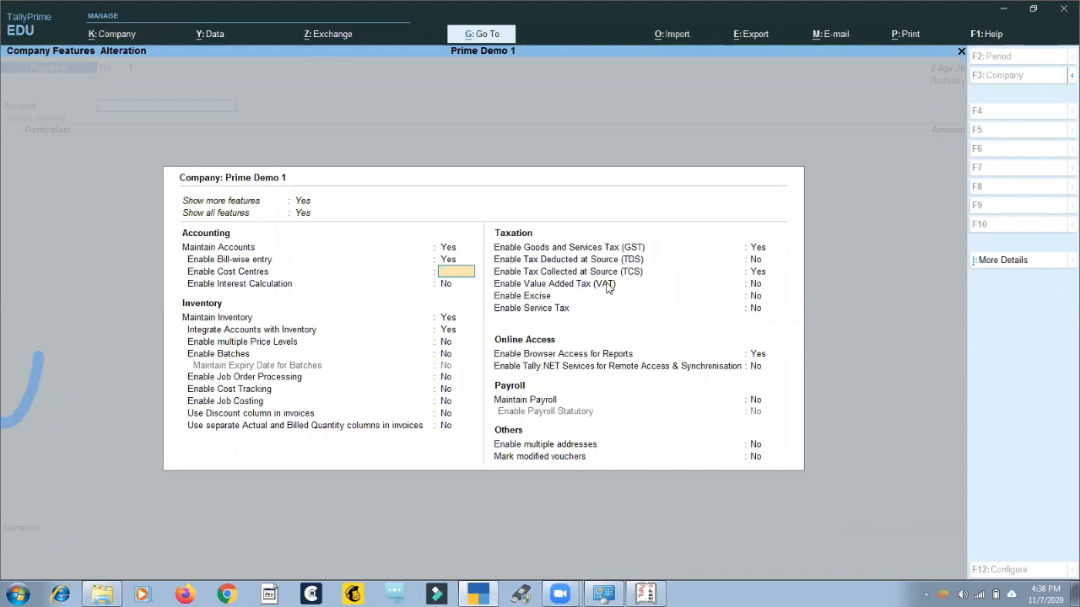
key("Escape")
key("y")
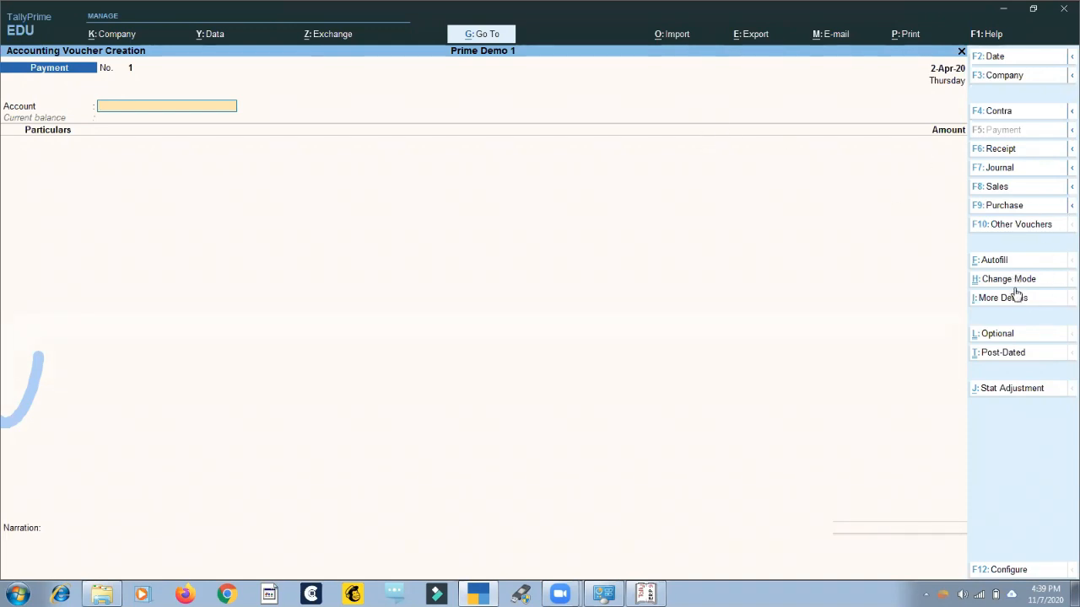
Open the list of other voucher types and show the inactive ones as well.
left_click(1017, 226)
key("Up")
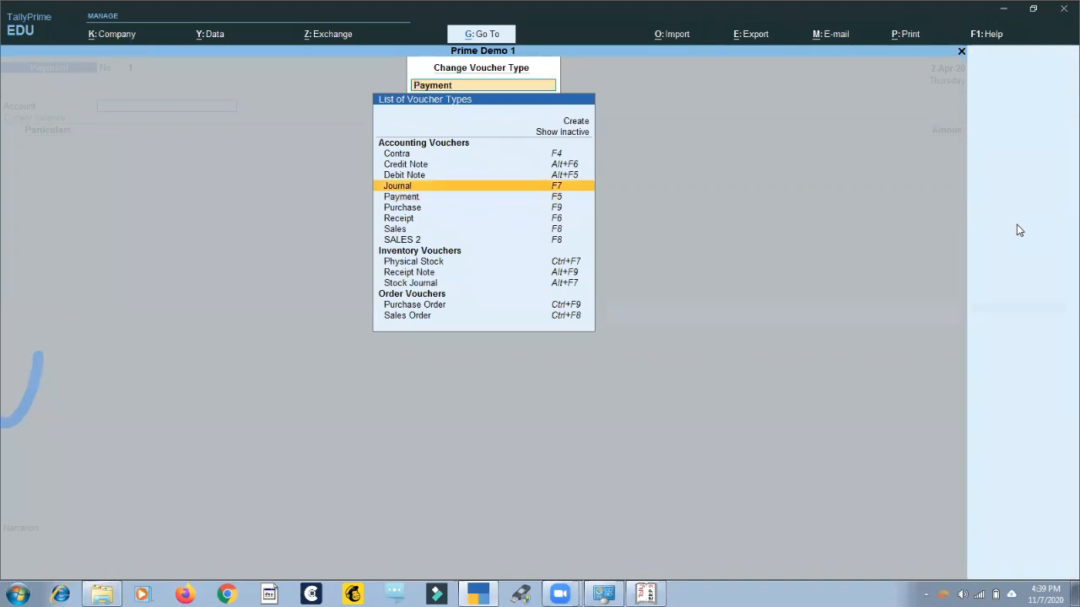
key("Up")
key("Up")
key("Up")
key("Up")
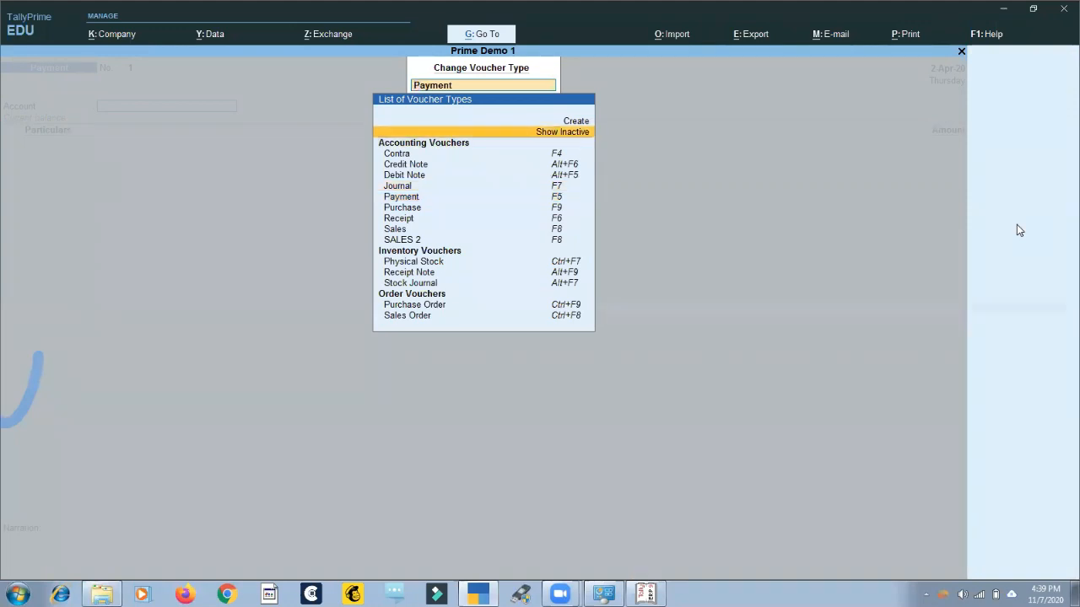
key("Return")
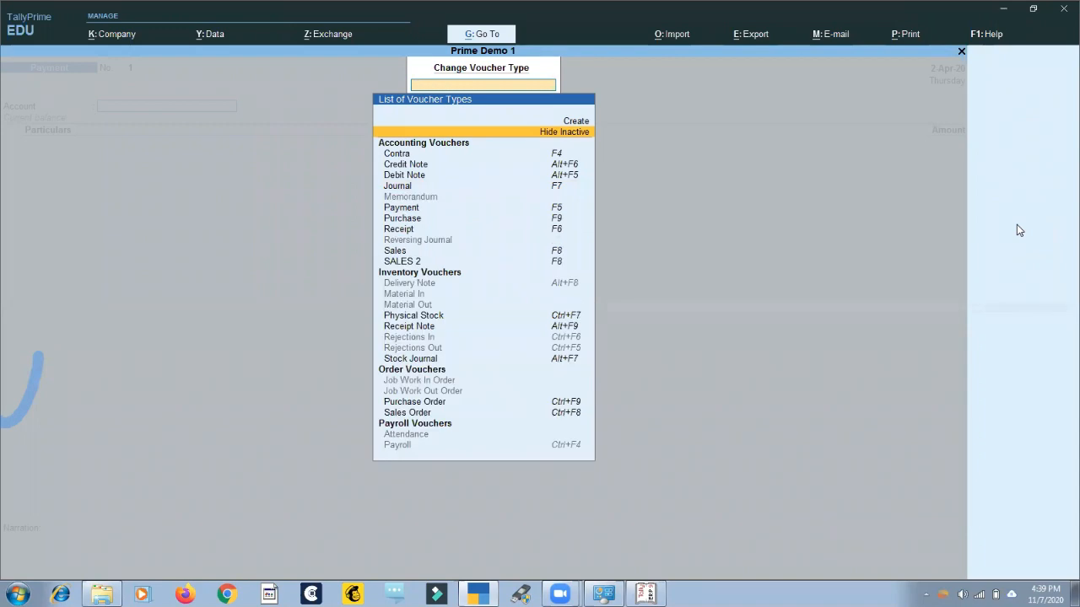
Look through the full list of active and inactive accounting, inventory, order and payroll voucher types.
key("Down")
key("Down")
key("Down")
key("Down")
key("Down")
key("Down")
key("Down")
key("Down")
key("Down")
key("Down")
key("Down")
key("Down")
key("Down")
key("Down")
key("Down")
key("Down")
key("Down")
key("Down")
key("Down")
key("Down")
key("Down")
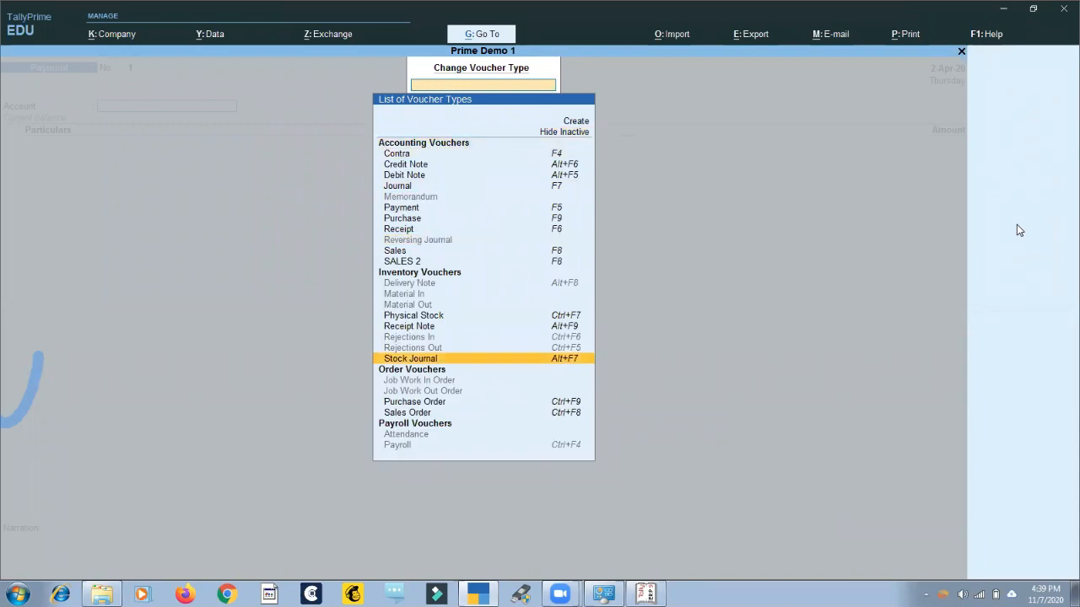
key("Up")
key("Up")
key("Up")
key("Up")
key("Up")
key("Up")
key("Up")
key("Up")
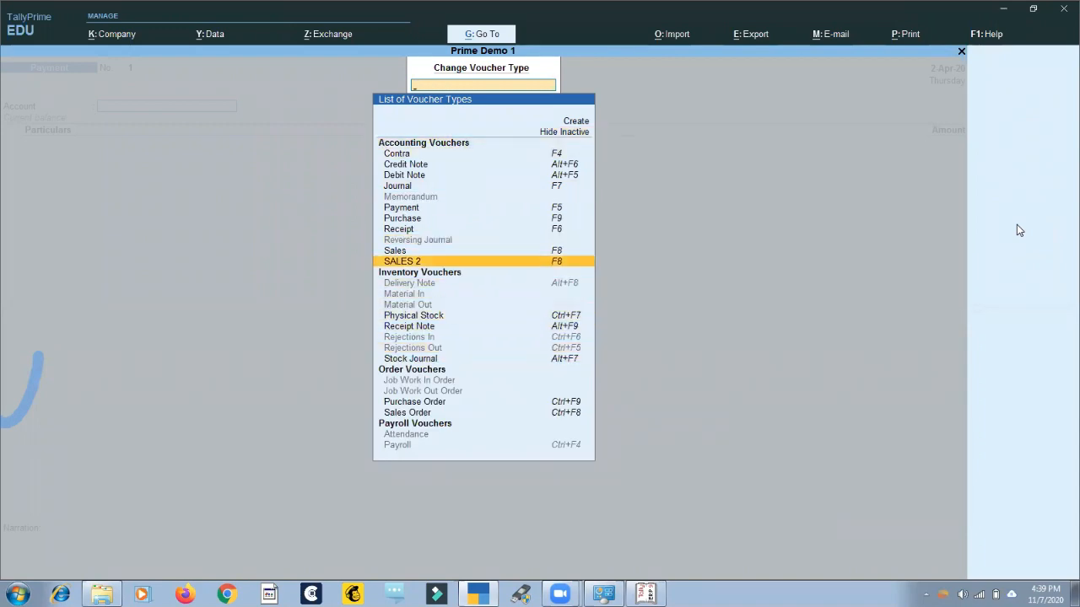
Filter the voucher types by "Re" to view the matches and change the voucher type to Purchase Order.
type("Re")
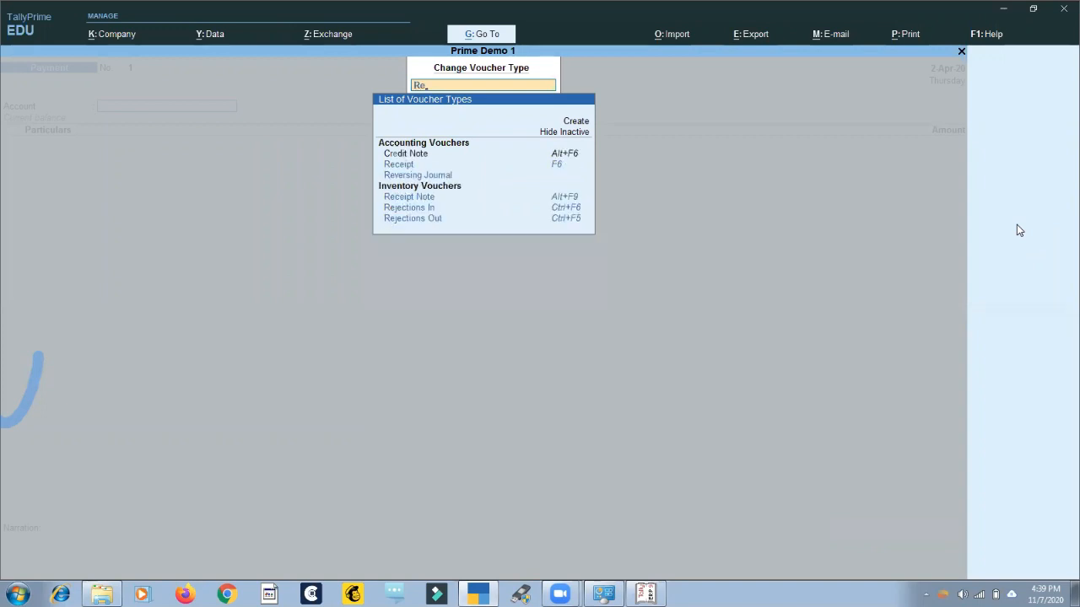
key("Down")
key("Down")
key("Down")
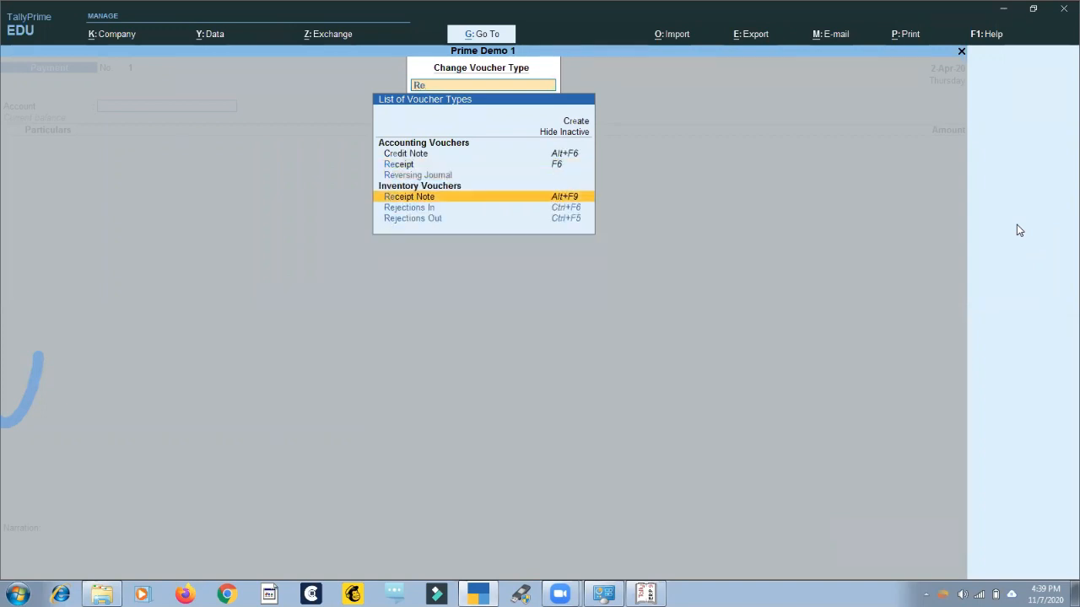
key("Return")
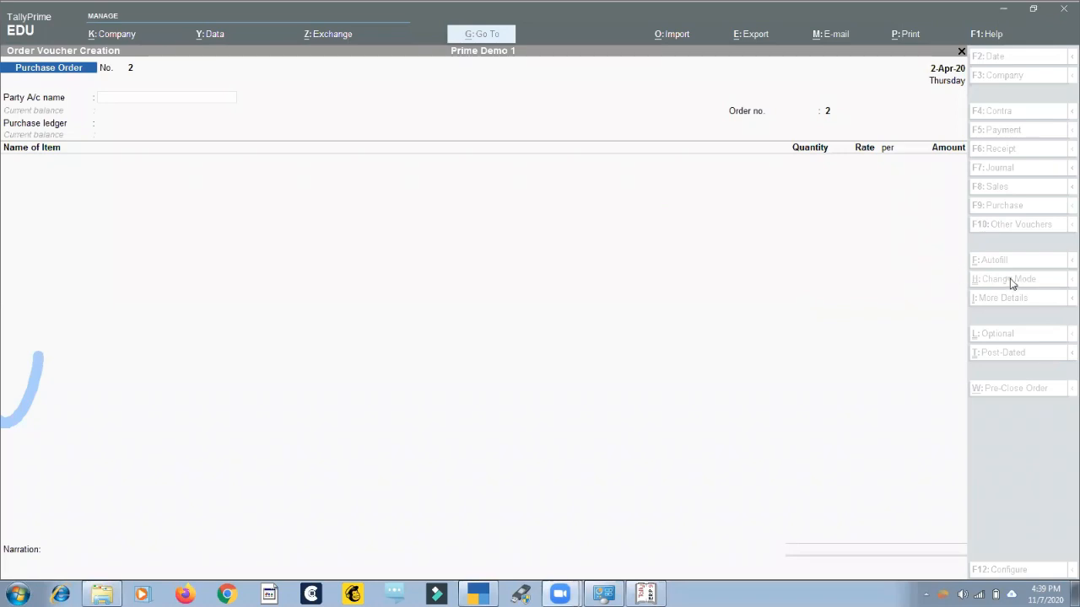
left_click(766, 280)
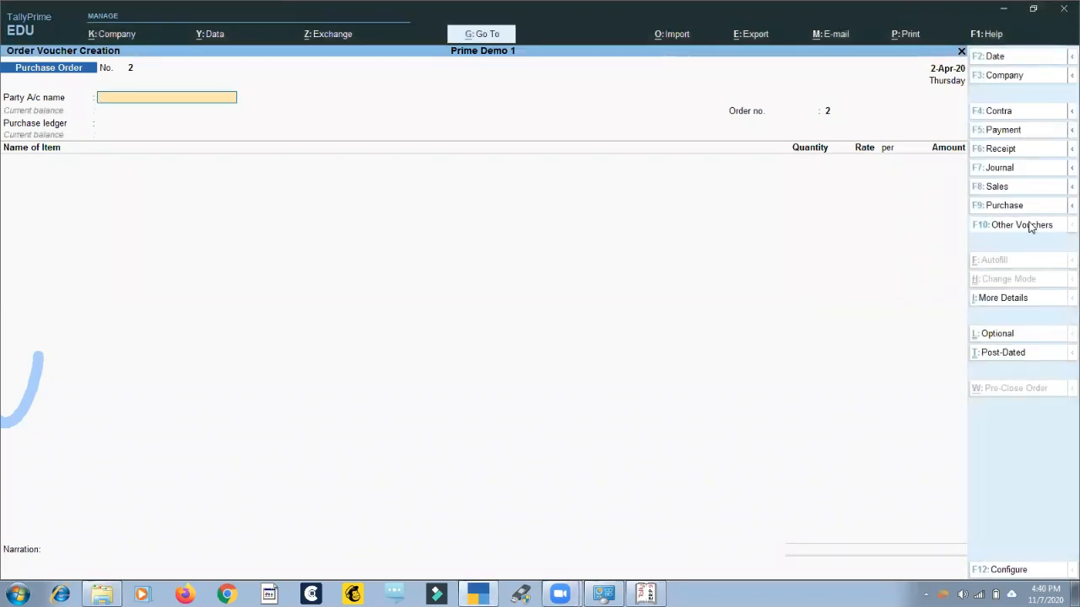
Filter the other voucher types by "Sa" and change the voucher type to Sales Order.
left_click(1021, 225)
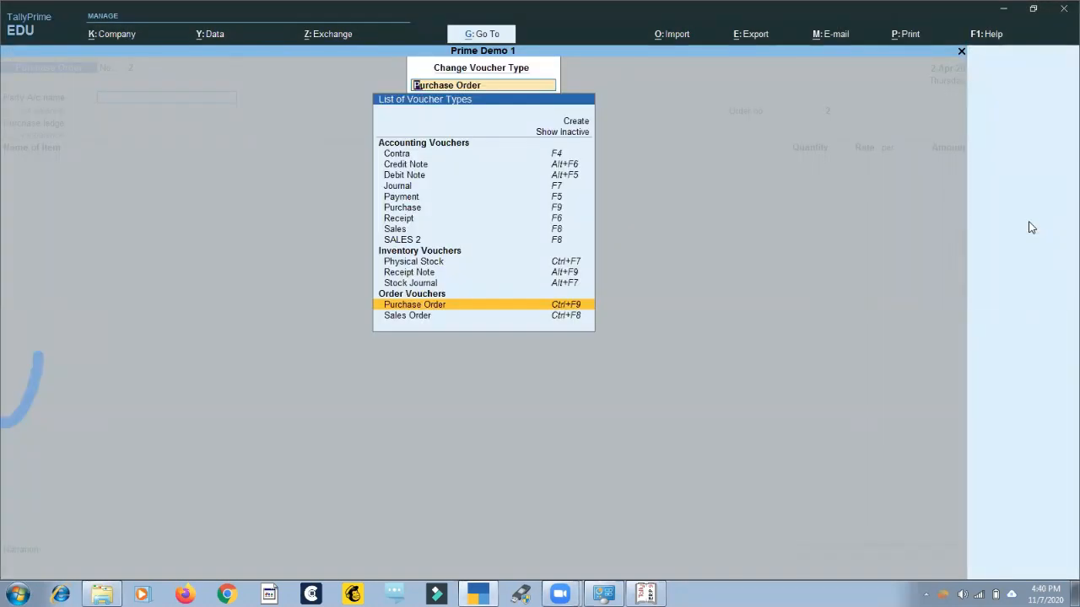
type("Sa")
key("Down")
key("Down")
key("Down")
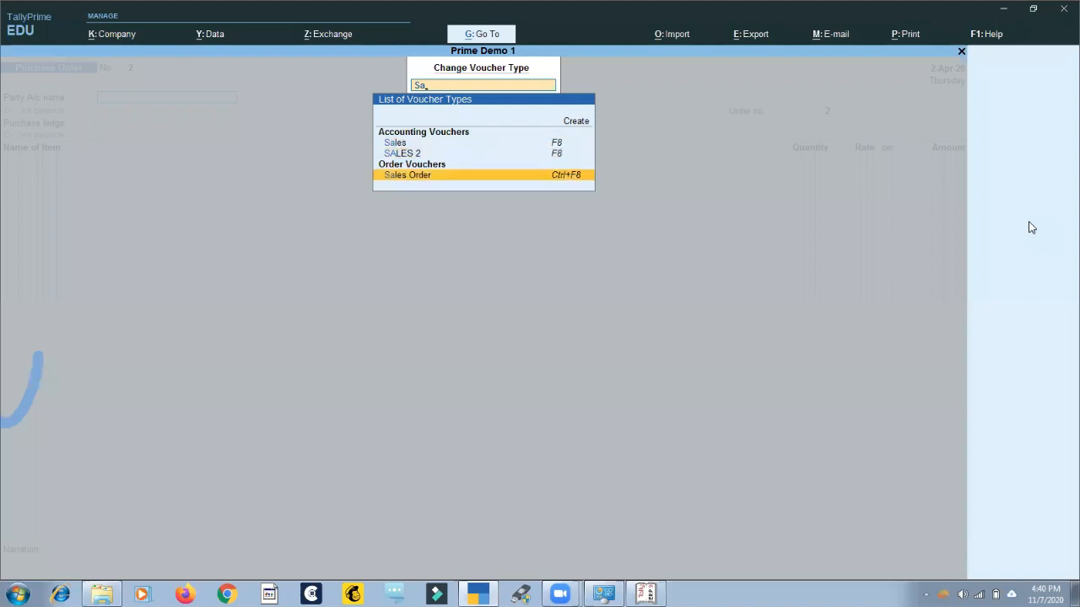
key("Return")
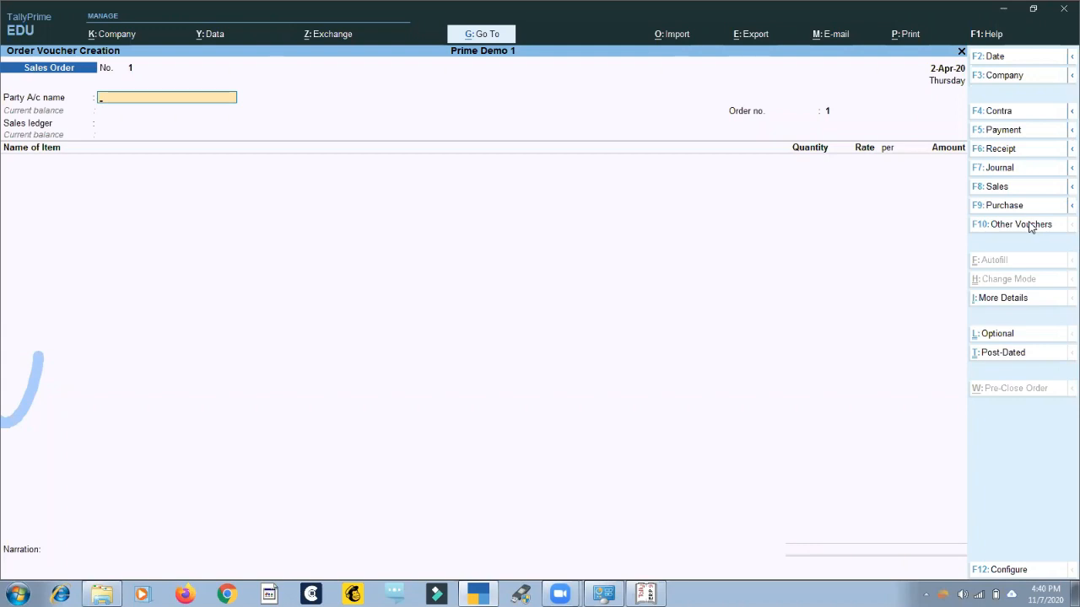
Abandon the sales order, look at the available types of Sales voucher, and quit voucher creation without choosing one.
key("Escape")
key("y")
left_click(1029, 192)
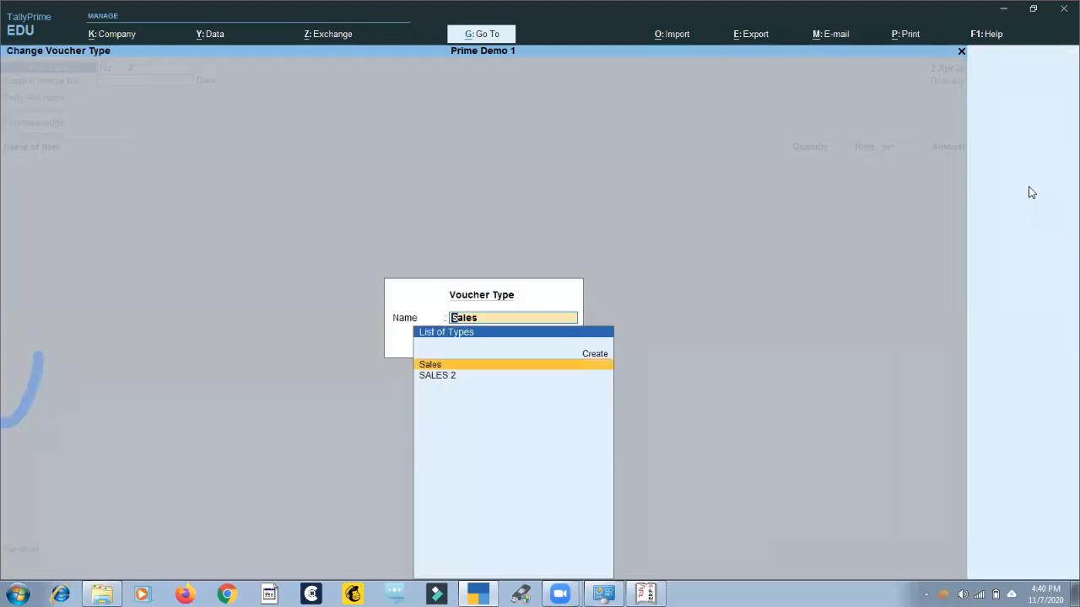
key("Down")
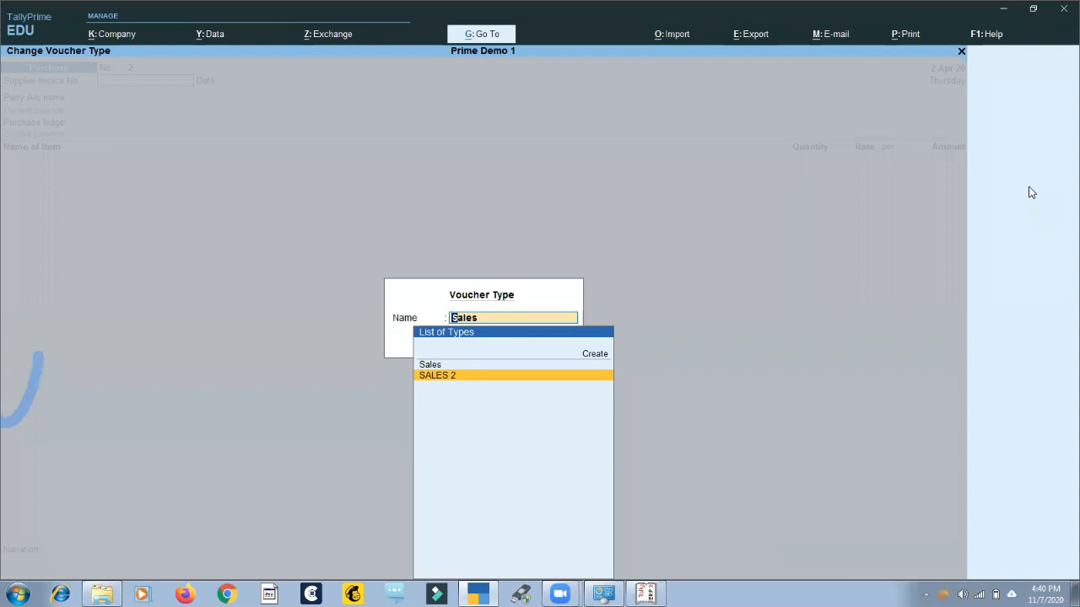
key("Escape")
key("Escape")
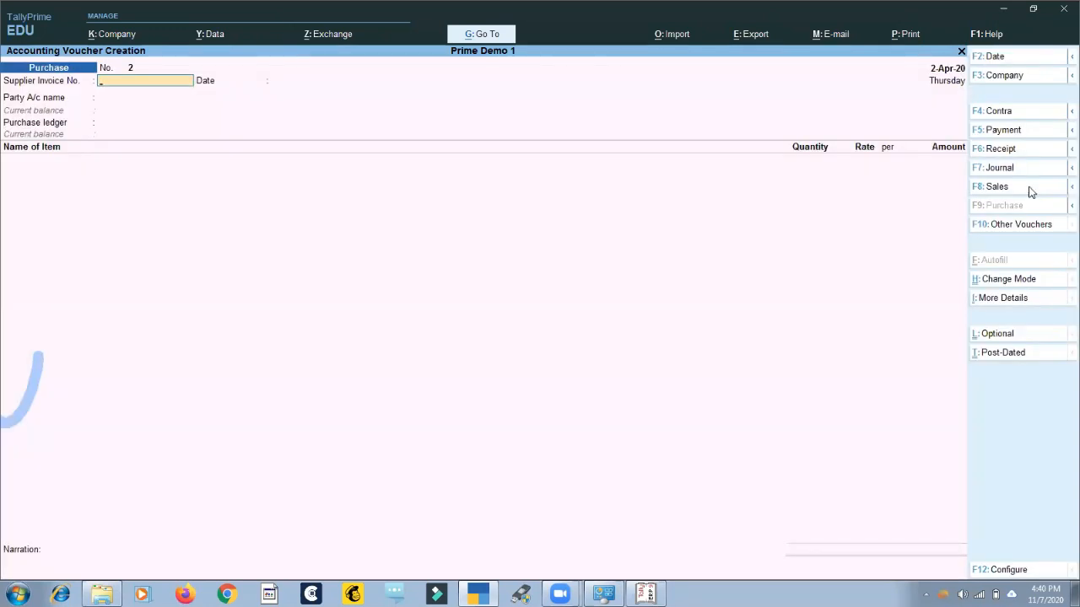
key("Escape")
key("y")
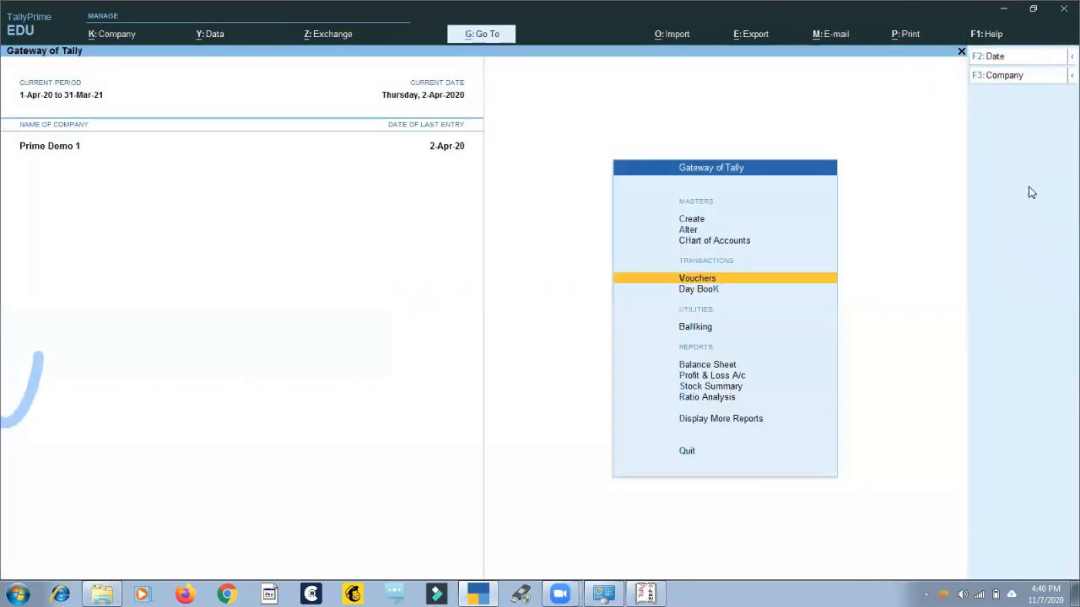
Open the SALES 2 voucher type for alteration from the voucher type masters.
key("Up")
key("Up")
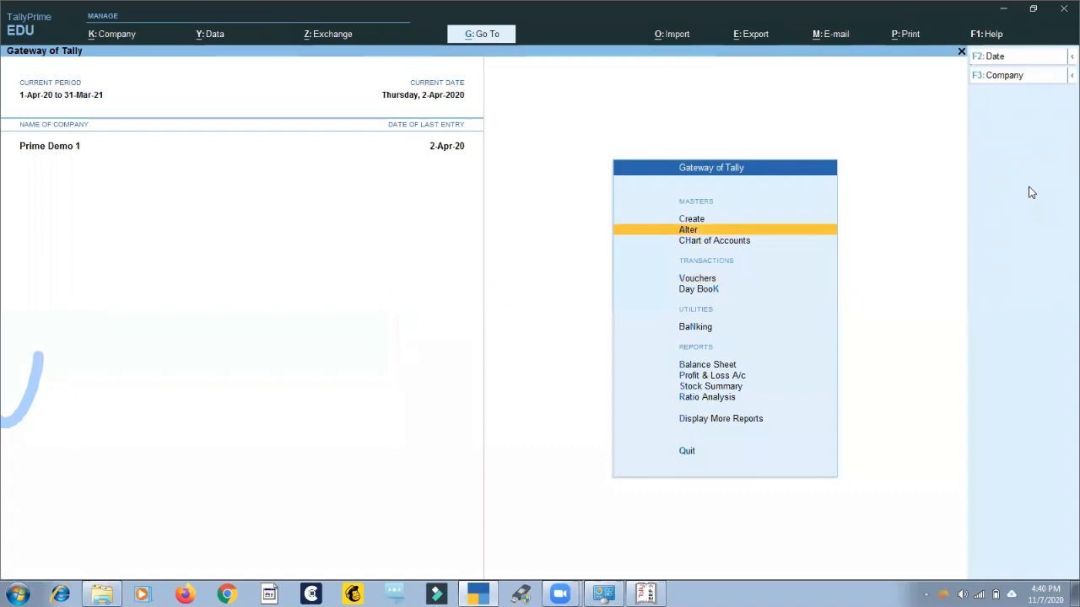
key("Return")
type("V")
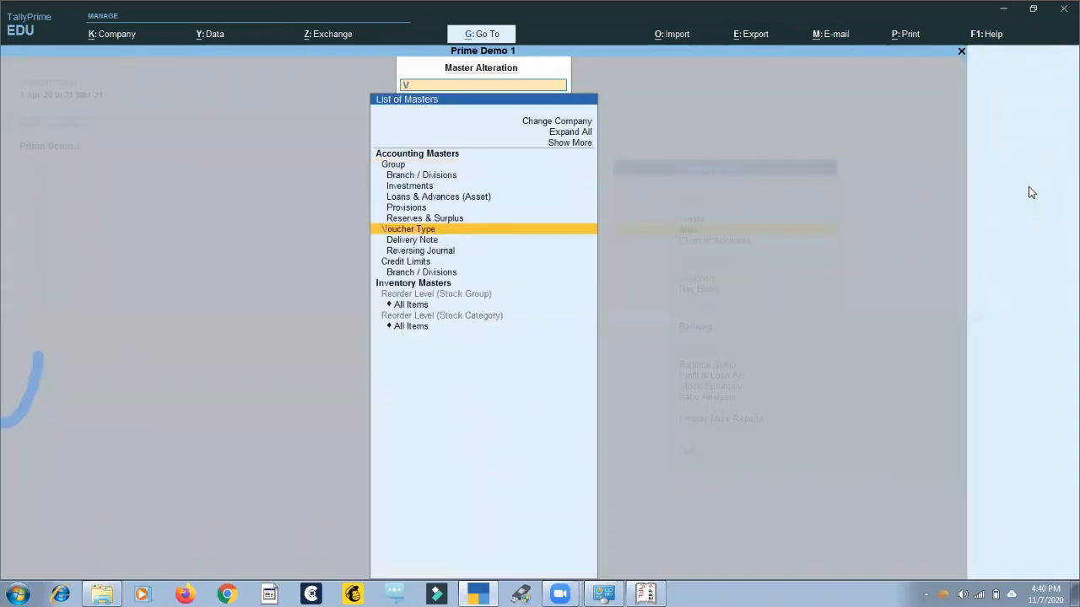
key("Return")
type("Sa")
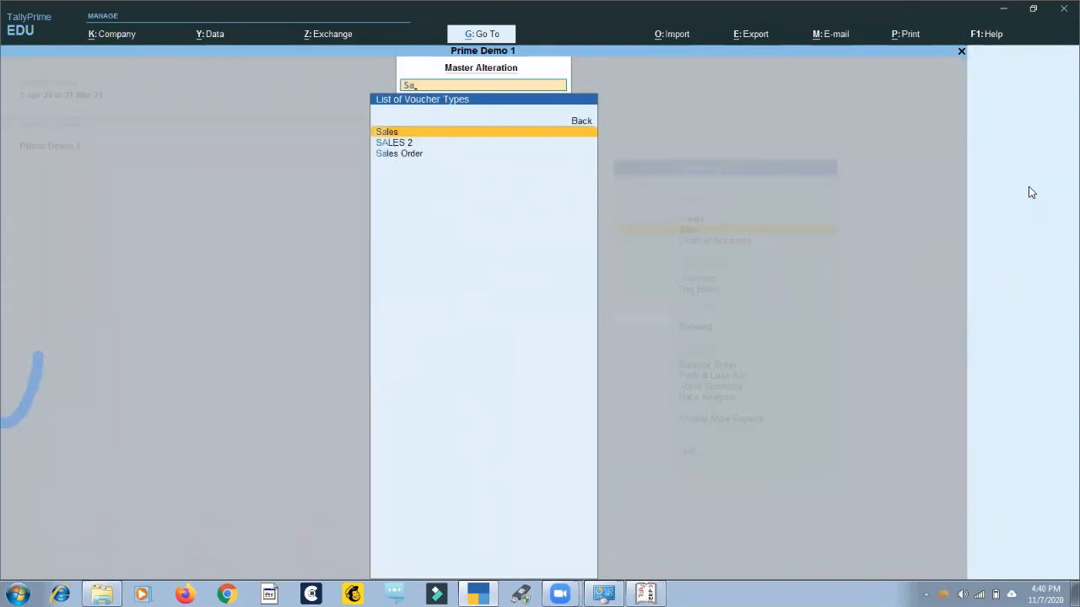
key("Down")
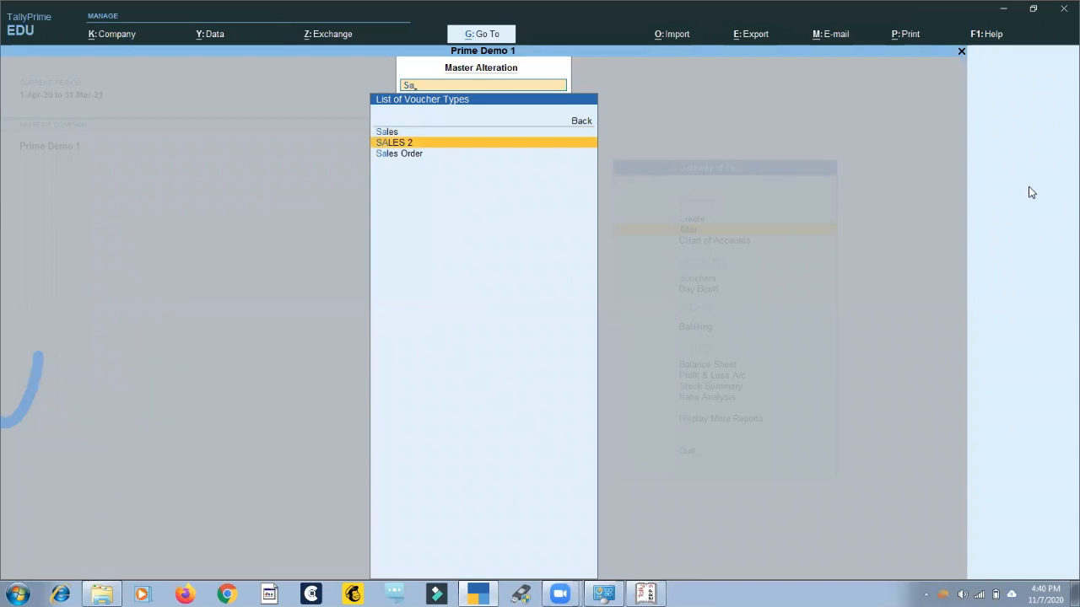
key("Return")
key("Return")
key("Return")
key("Return")
key("Return")
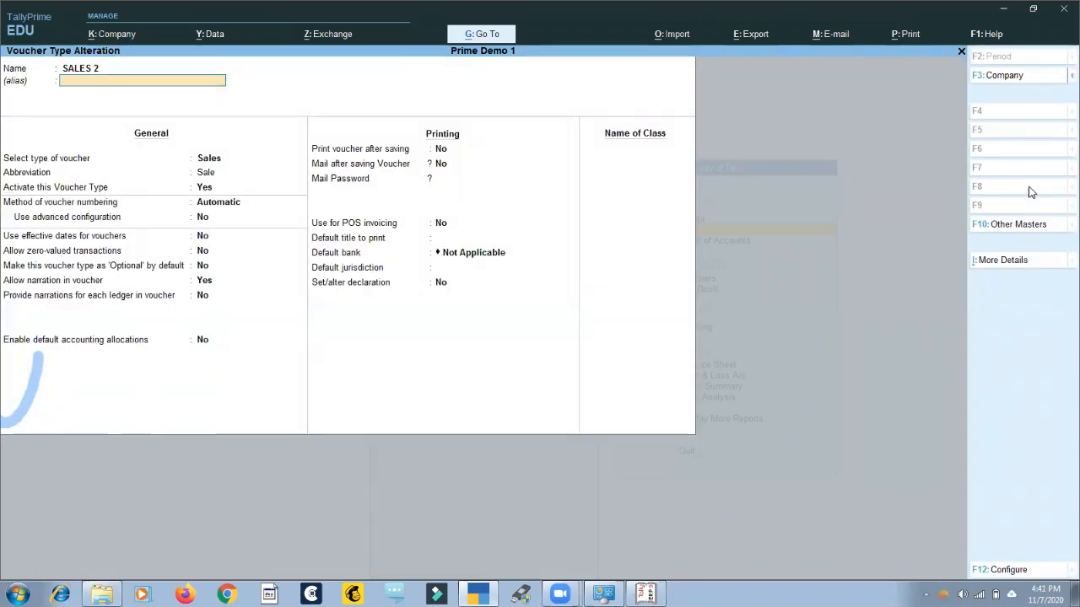
Set Activate this Voucher Type to No for SALES 2 and save the voucher type.
key("BackSpace")
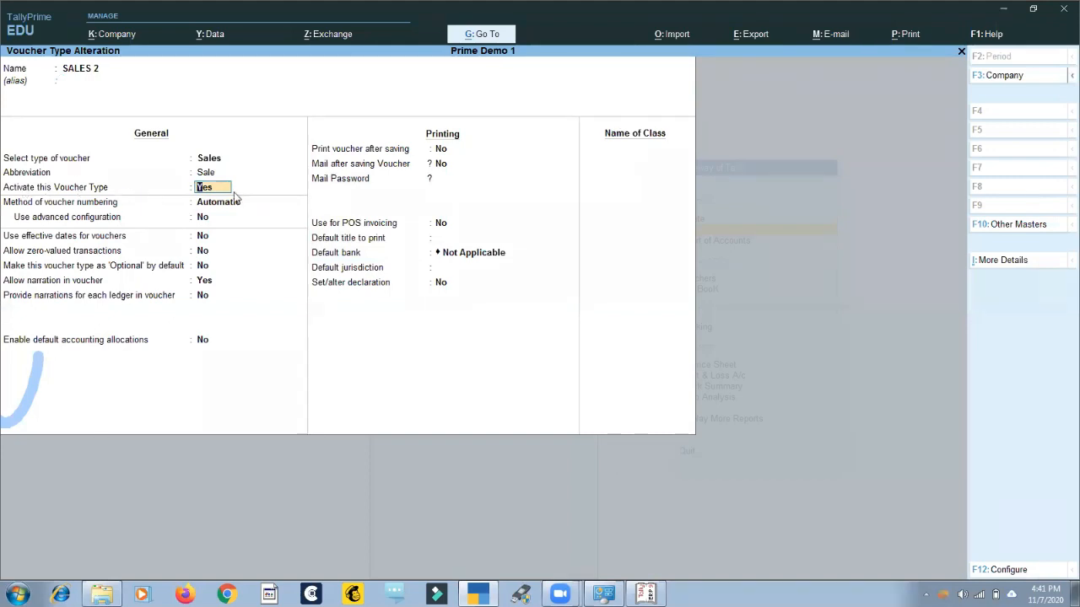
key("n")
key("Return")
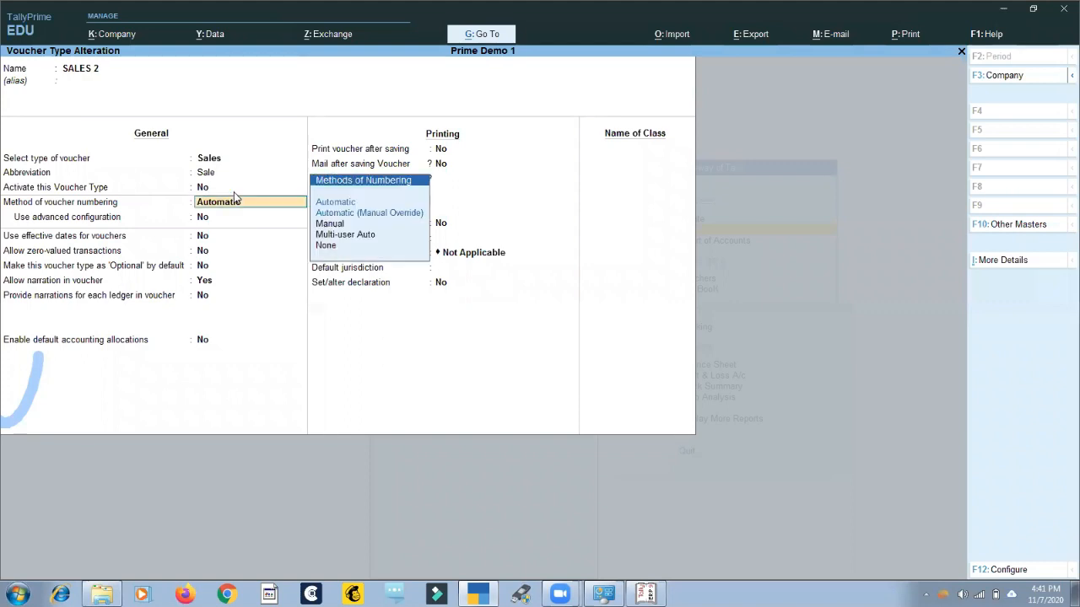
key("Return")
key("Return")
key("Return")
key("Return")
key("Return")
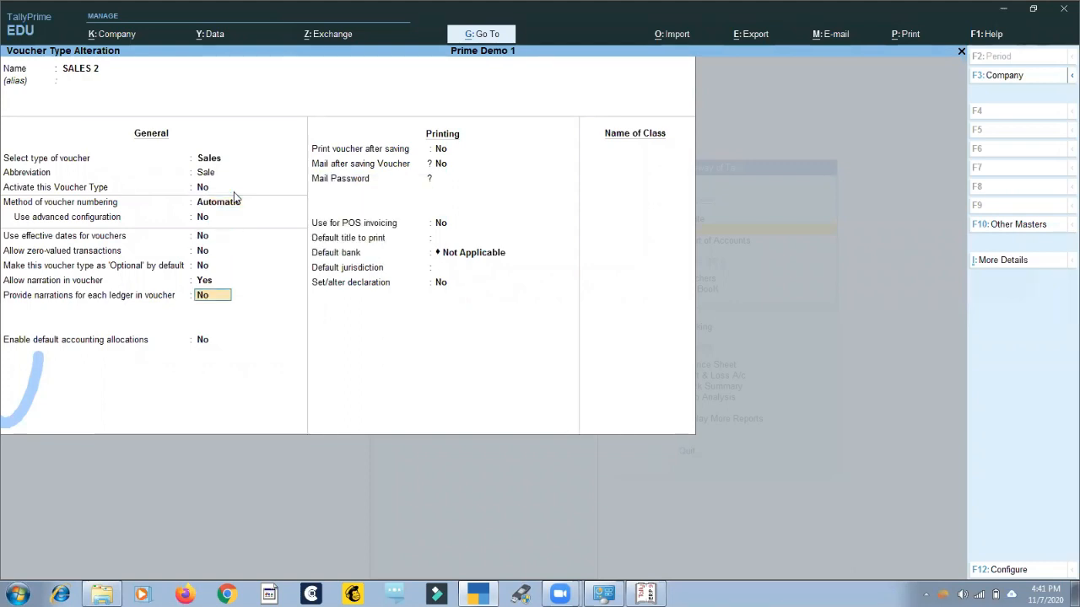
key("ctrl+a")
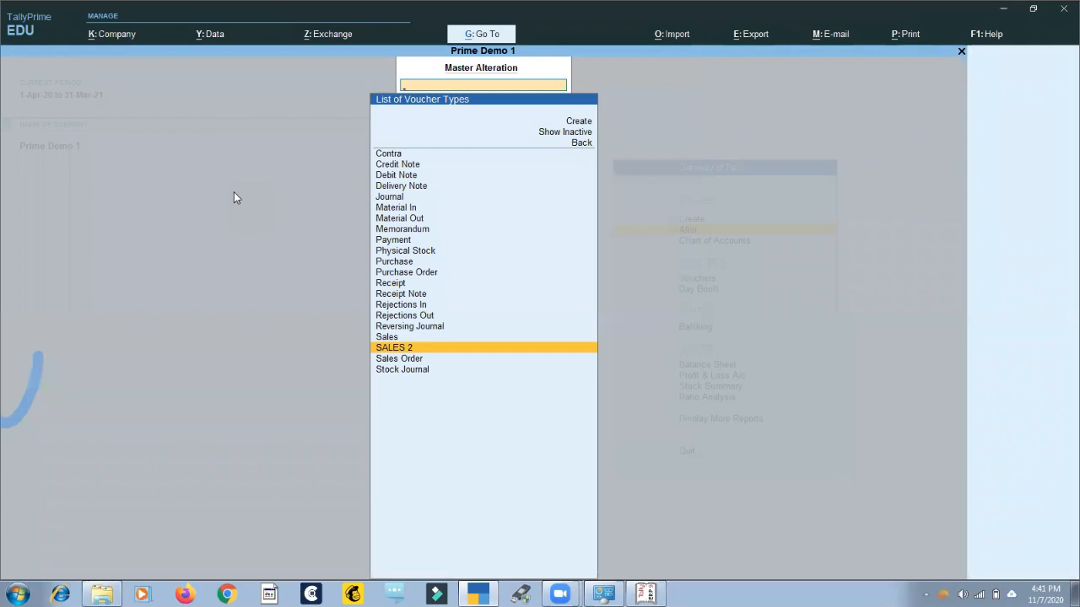
View the list of April sales vouchers through the Sales Register and return to the Account Books.
key("Escape")
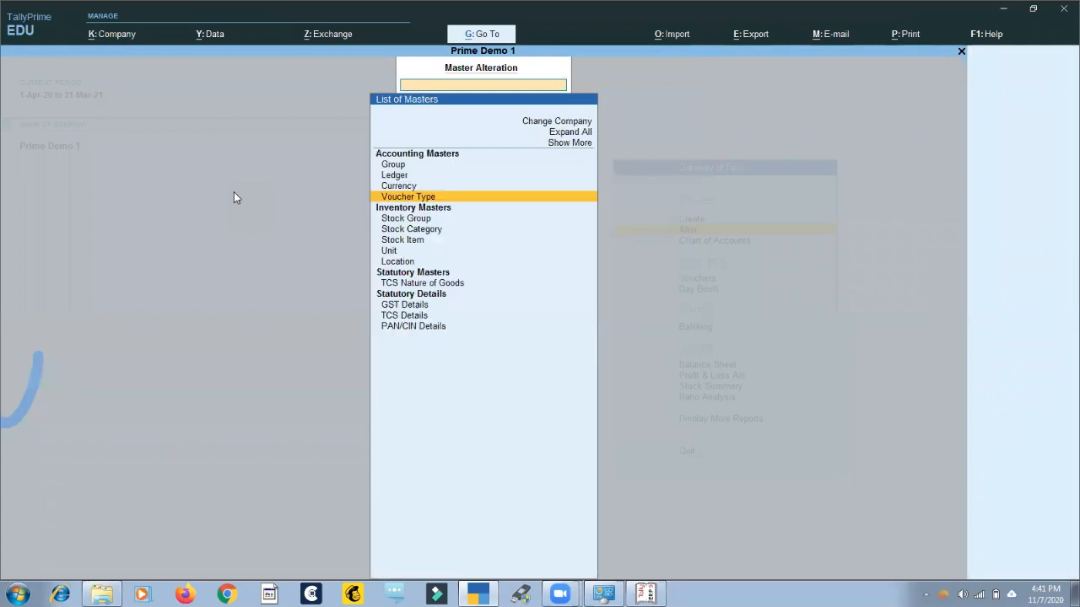
key("Escape")
key("Escape")
key("Escape")
key("d")
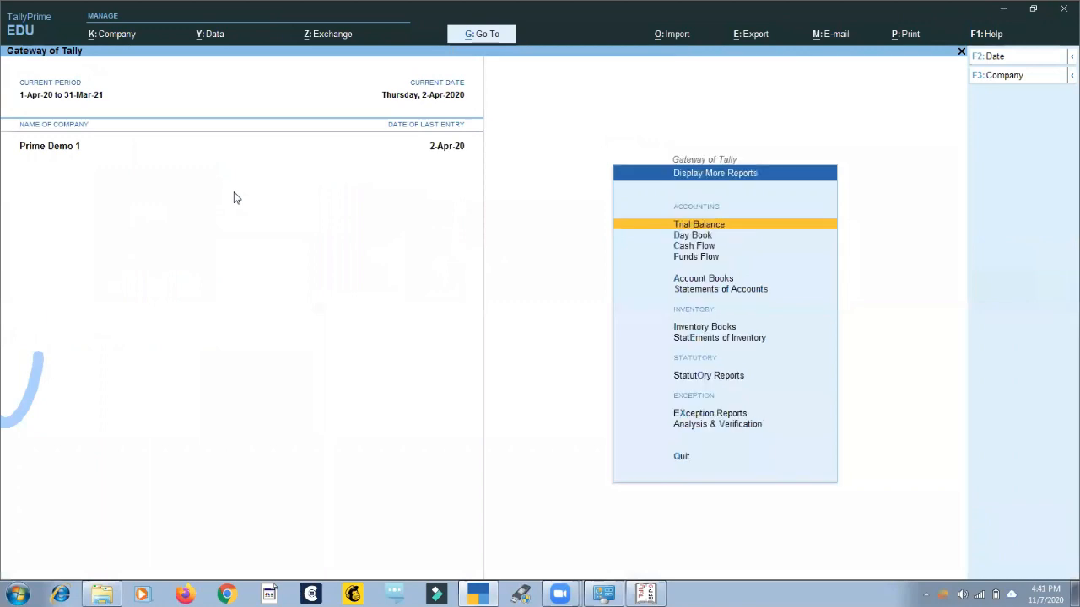
key("a")
key("s")
key("Return")
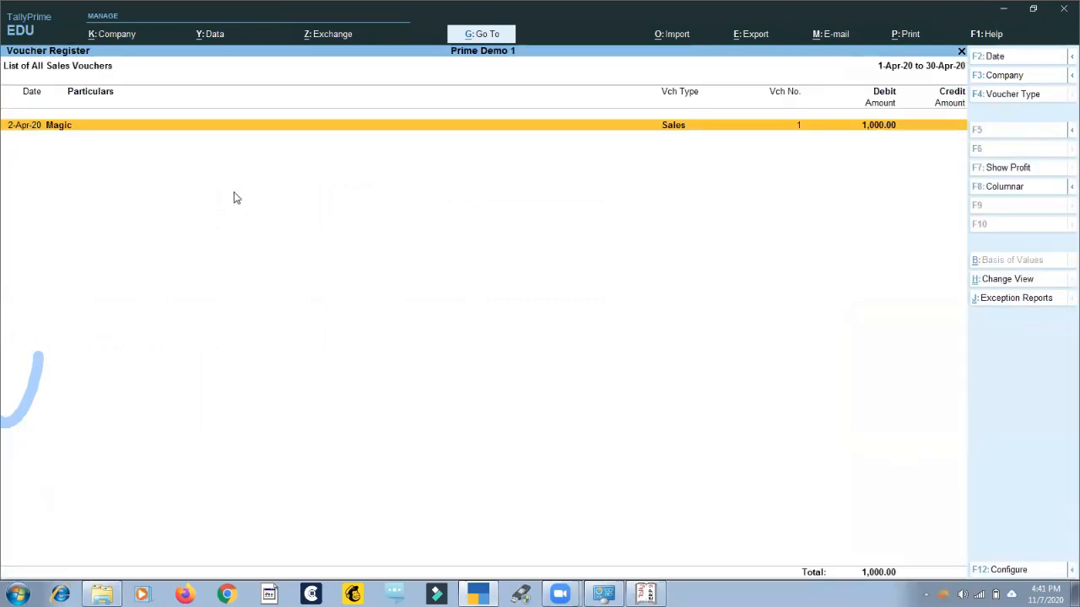
key("Escape")
key("Escape")
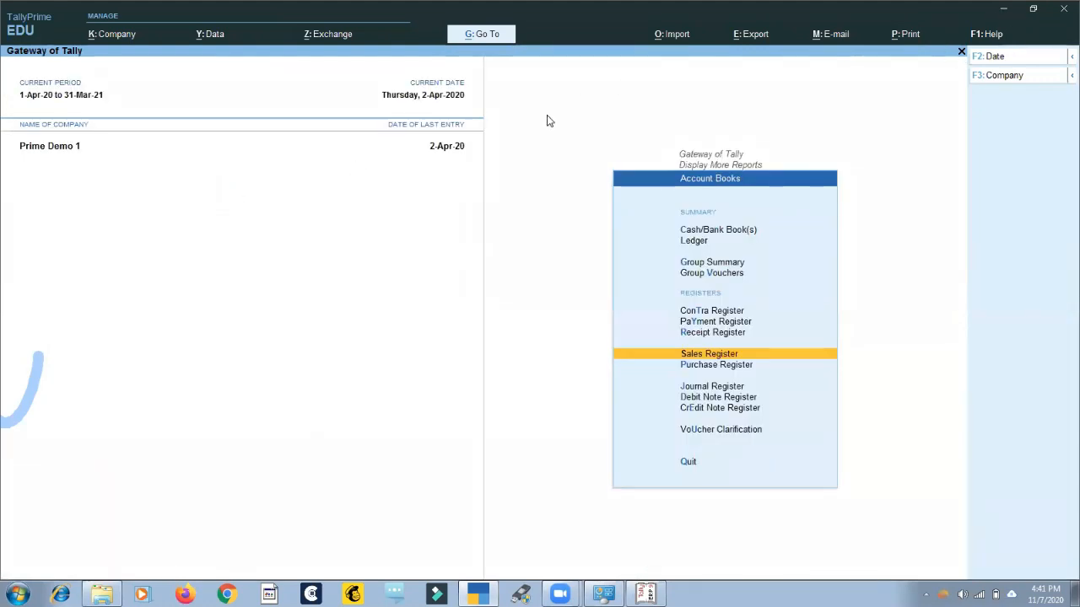
Shut the company Prime Demo 1 and open the company SHIVANSH INFOSYS.
key("alt+F3")
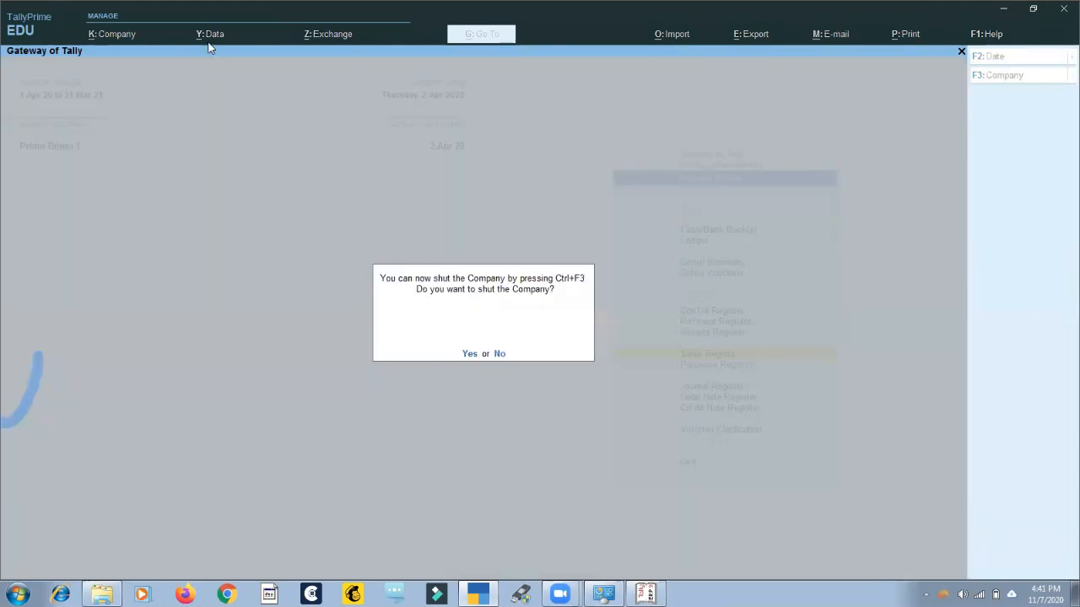
key("y")
key("Return")
key("Down")
key("Down")
key("Down")
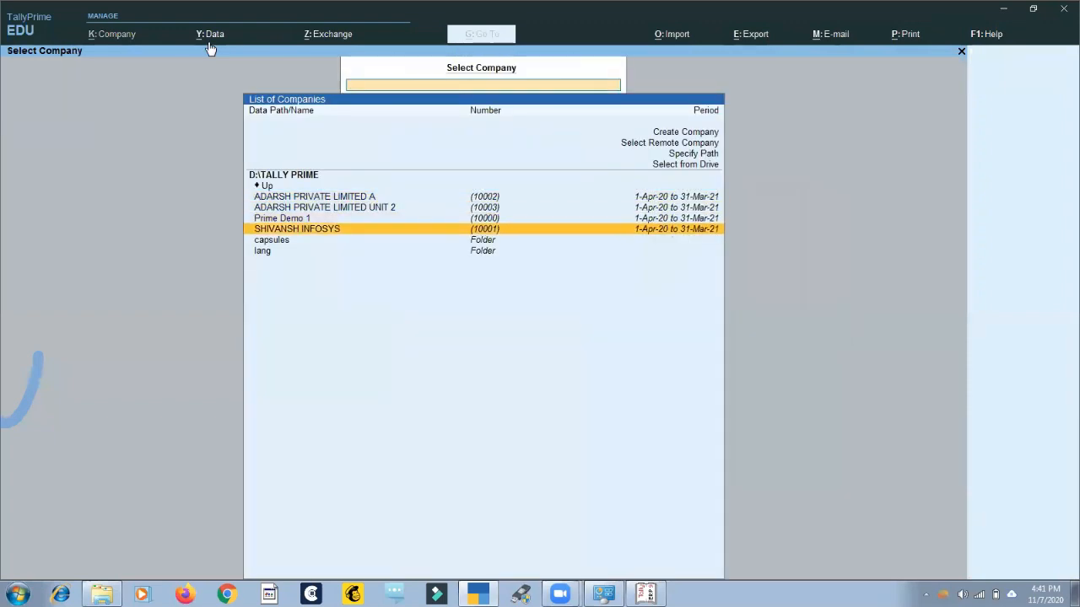
key("Return")
type("a")
key("Return")
Open the Sales S voucher type of SHIVANSH INFOSYS for alteration.
key("Return")
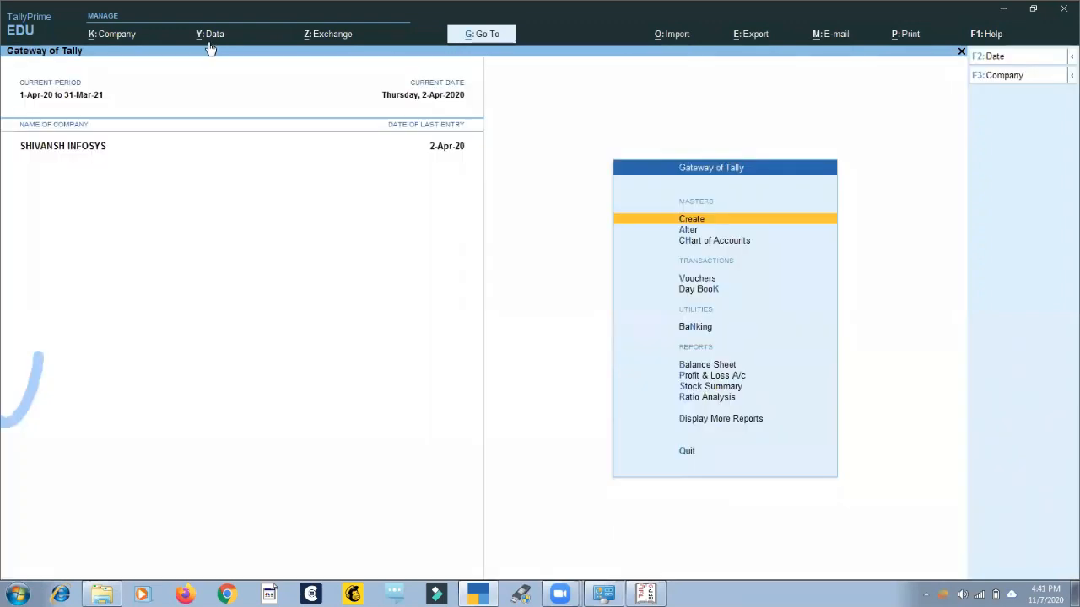
key("Down")
key("Return")
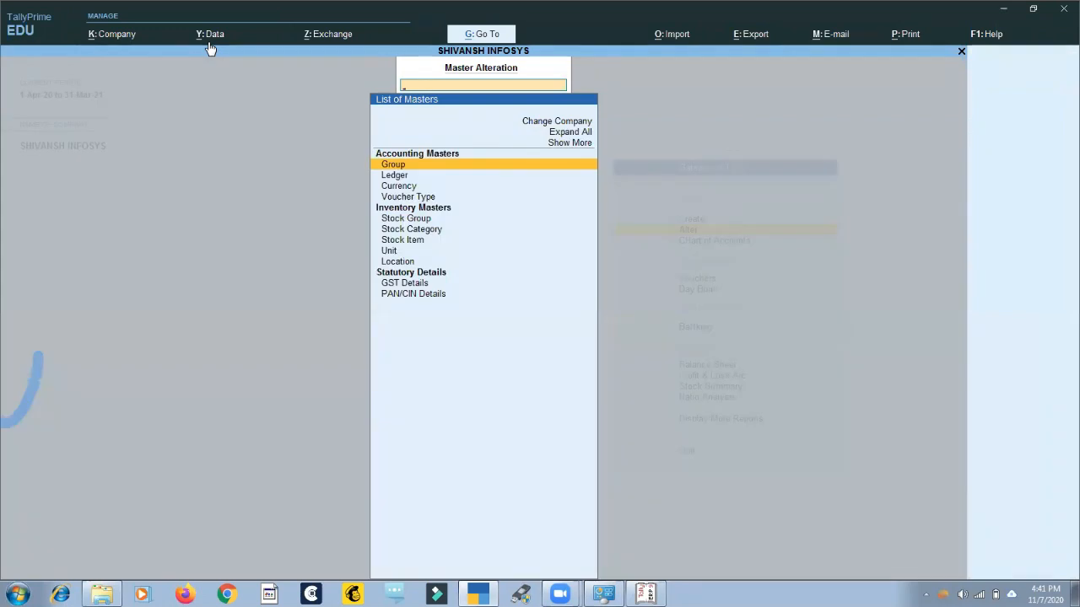
type("v")
key("Return")
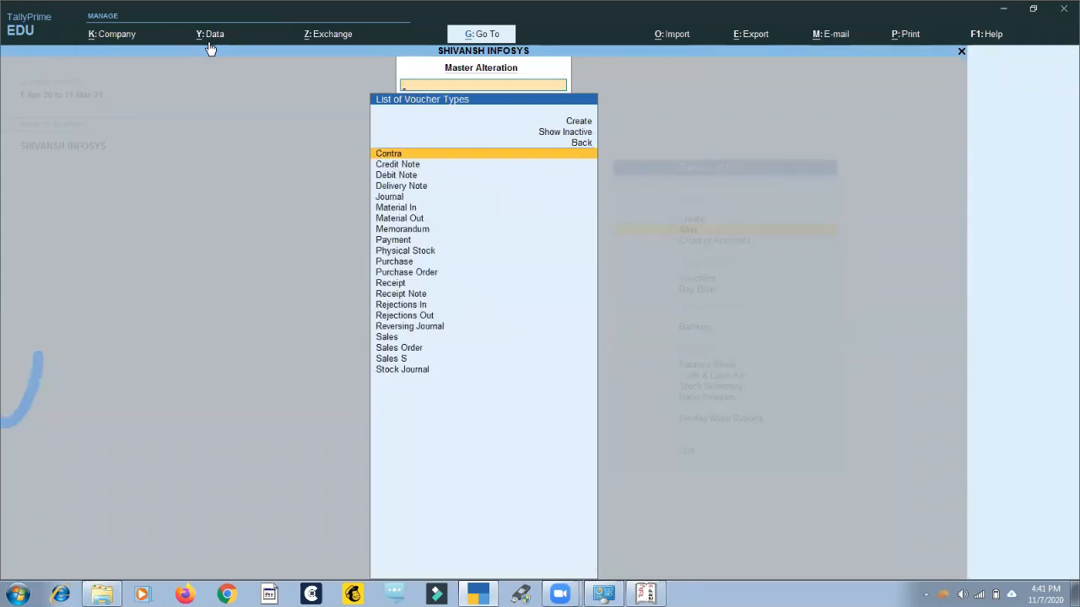
type("sa")
key("Down")
key("Down")
Set Activate this Voucher Type to No for Sales S and return to the list of voucher types.
key("Return")
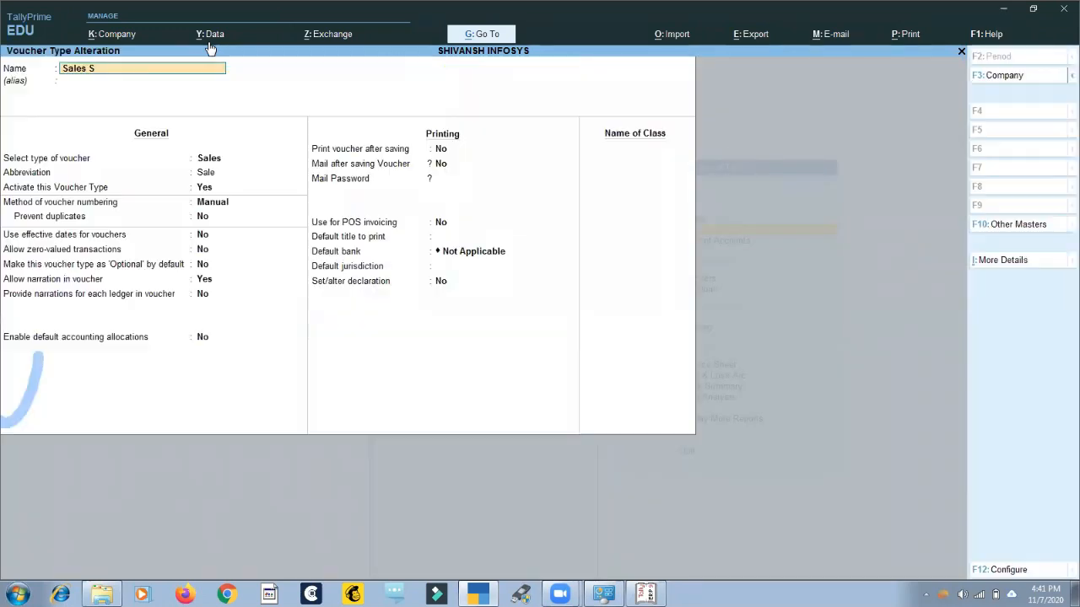
key("Return")
key("Return")
key("Return")
key("BackSpace")
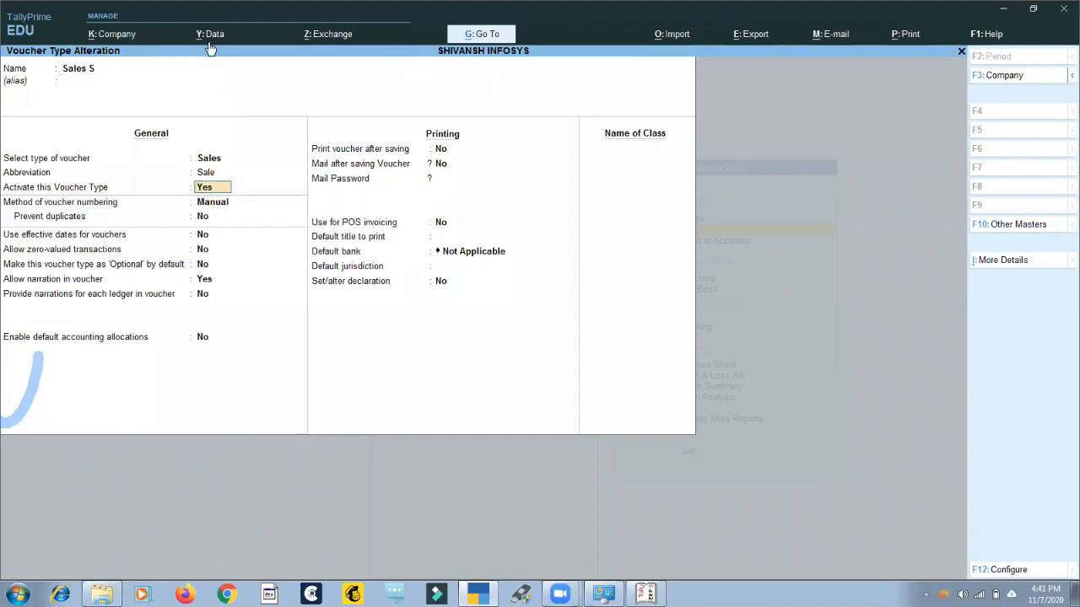
type("n")
key("Return")
key("Escape")
key("Escape")
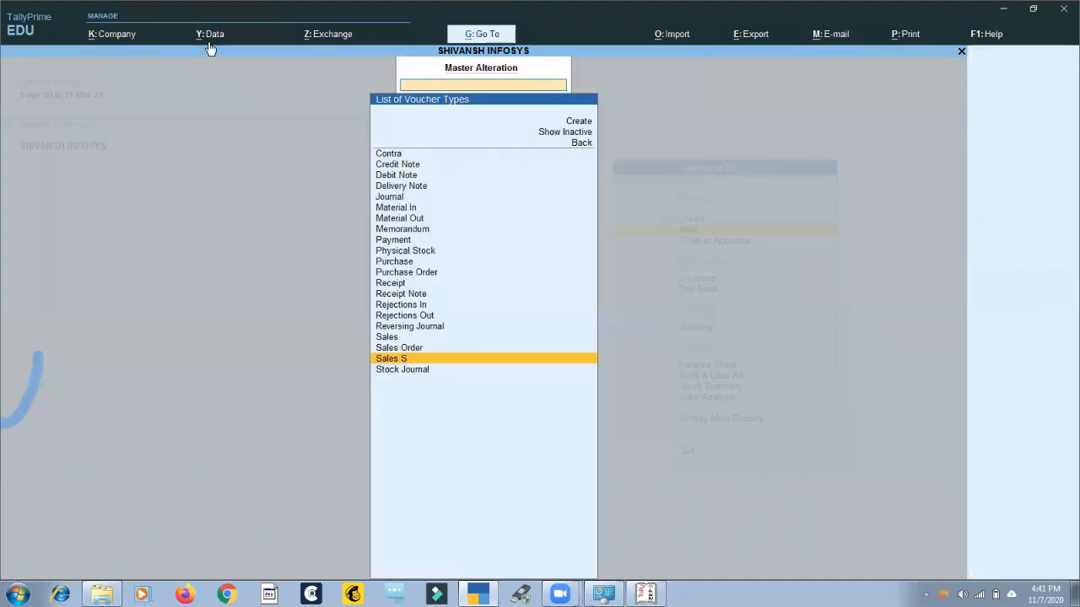
Open voucher creation to check whether Sales is available, then quit back to the Gateway of Tally.
key("Escape")
key("Escape")
key("n")
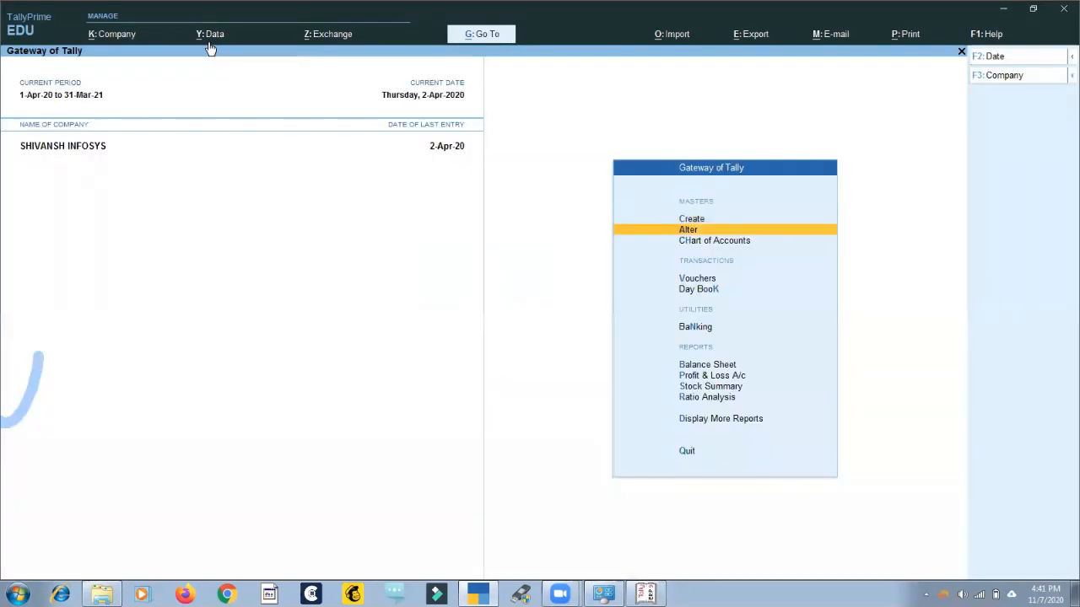
key("Down")
key("Down")
key("Return")
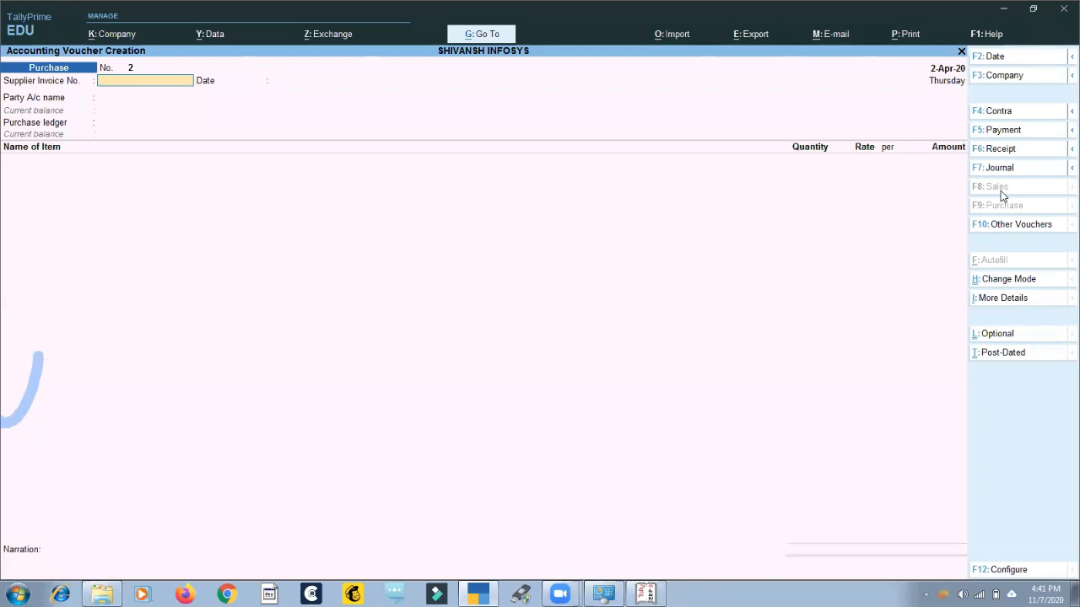
key("Escape")
key("y")
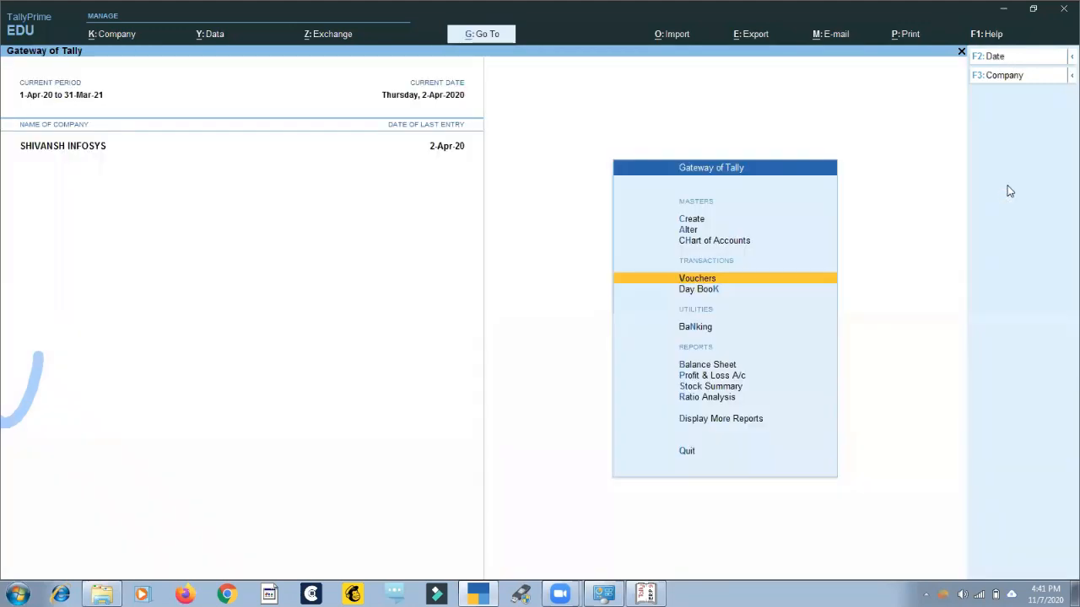
Open the Sales voucher type of SHIVANSH INFOSYS for alteration.
key("a")
key("Down")
key("Down")
key("Down")
key("Return")
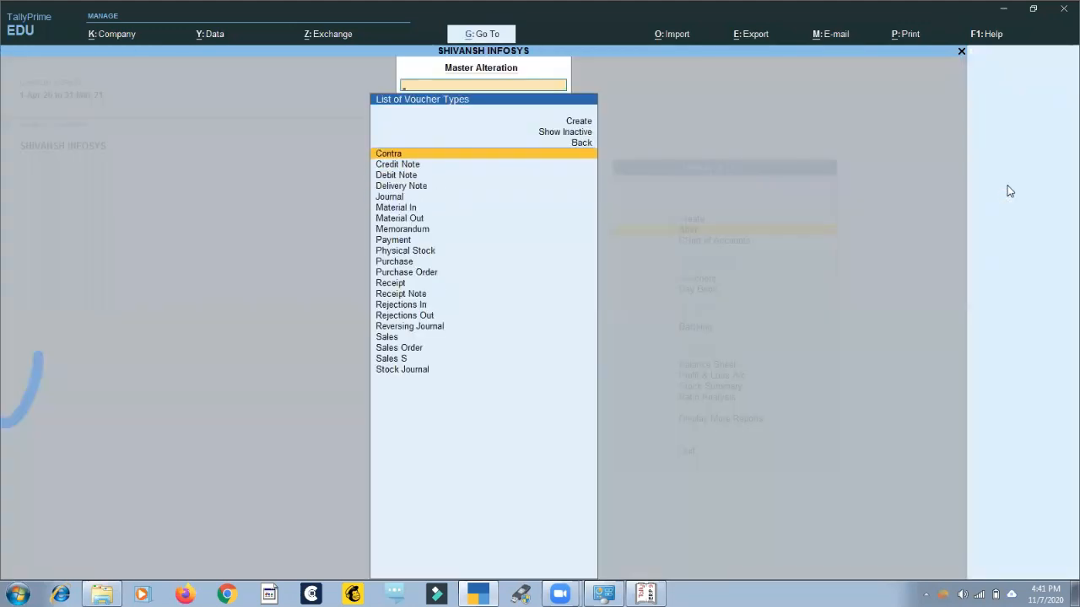
type("sal")
key("Return")
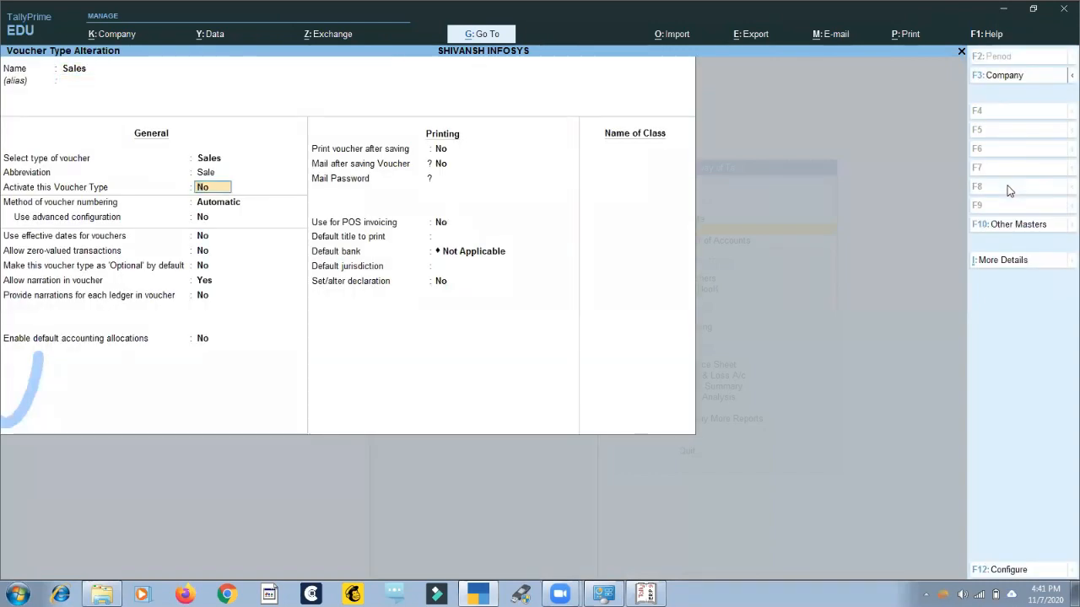
Set Activate this Voucher Type to Yes for Sales, save it, and return to the Gateway of Tally.
type("y")
key("Return")
key("ctrl+a")
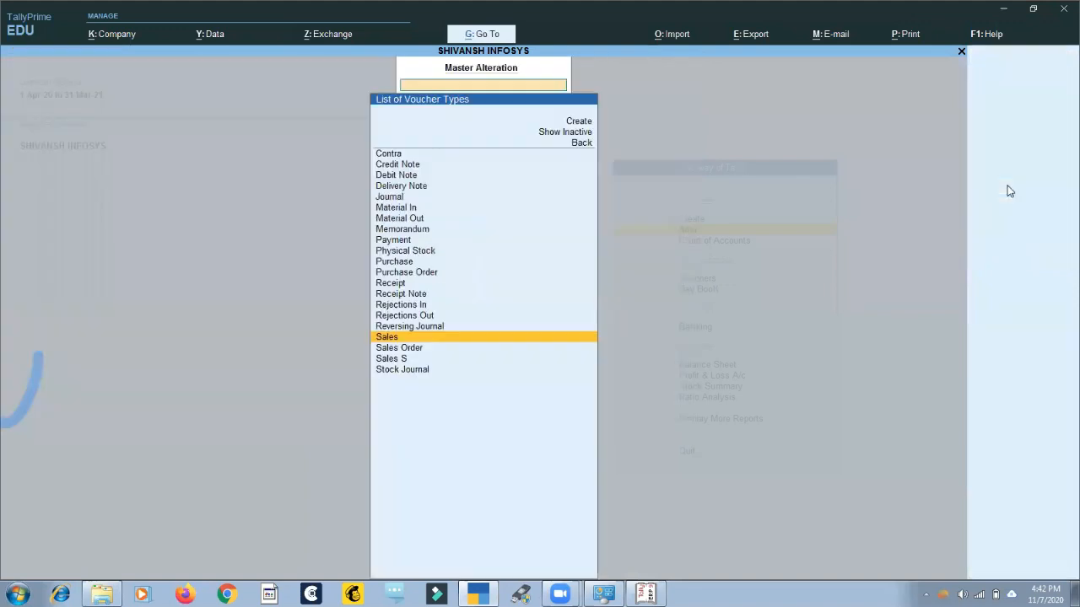
key("Escape")
key("Escape")
key("Escape")
key("Down")
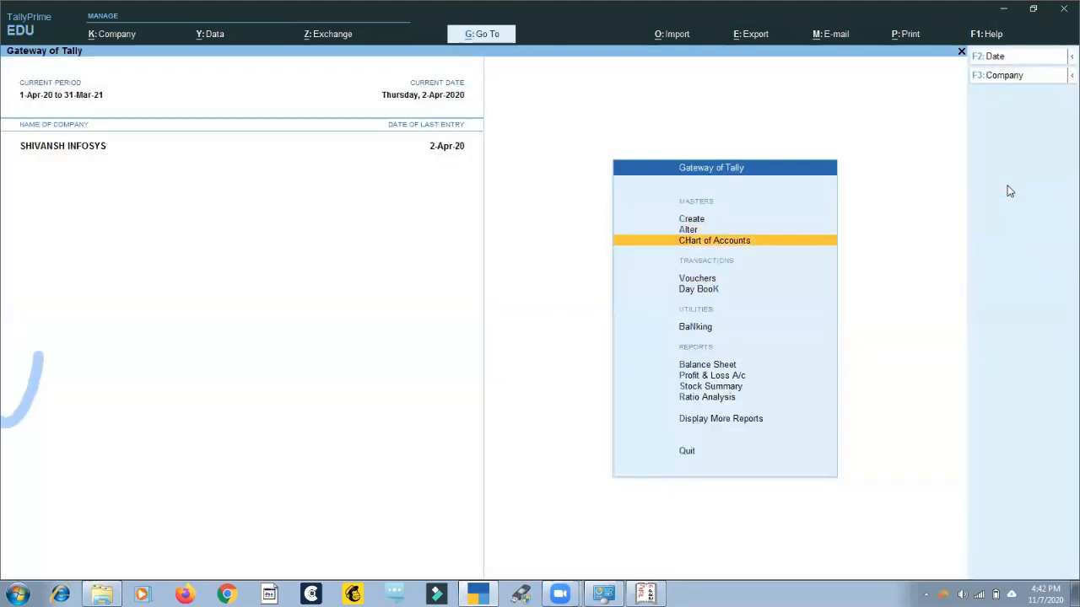
Open voucher creation with the Sales voucher type to check its availability, and return to the Gateway of Tally.
key("Down")
key("Return")
left_click(1010, 189)
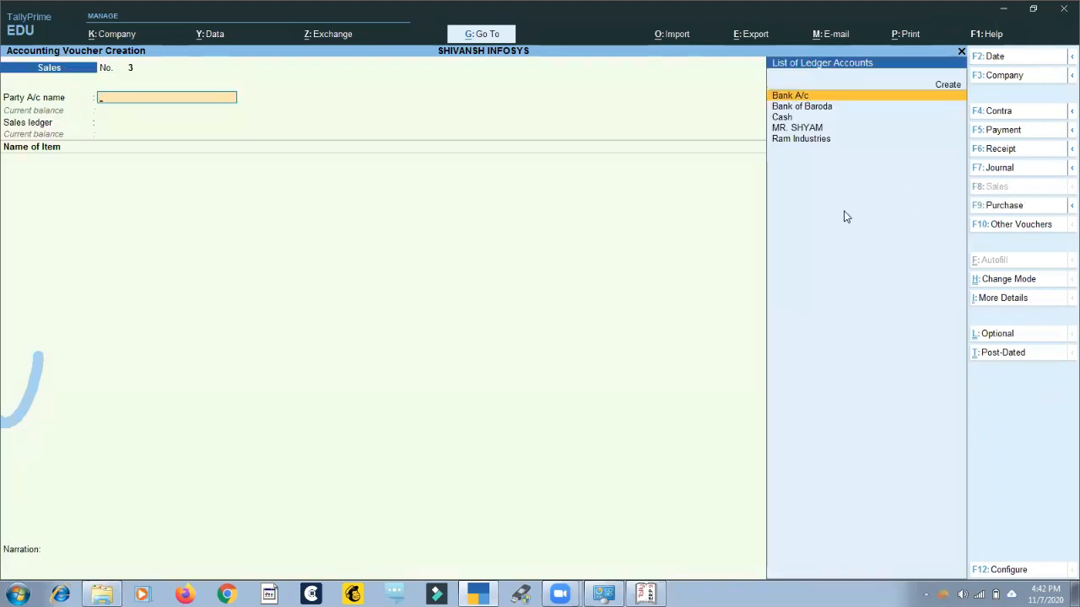
key("Escape")
key("Escape")
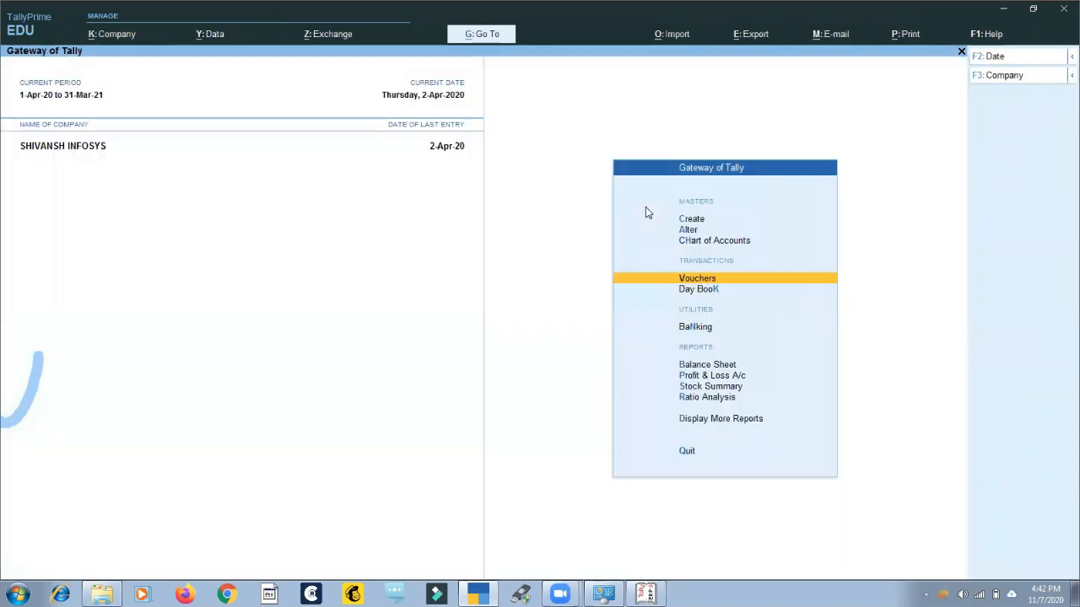
Open the April sales voucher register and go to the first Sales S entry dated 2-Apr-20.
key("d")
key("a")
key("s")
key("Return")
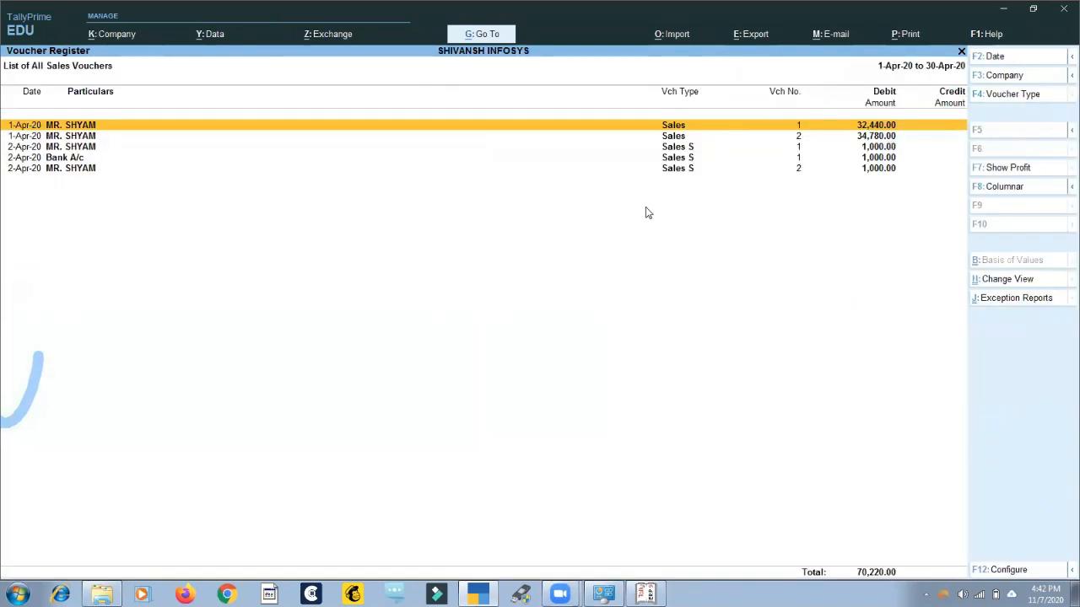
key("Down")
key("Down")
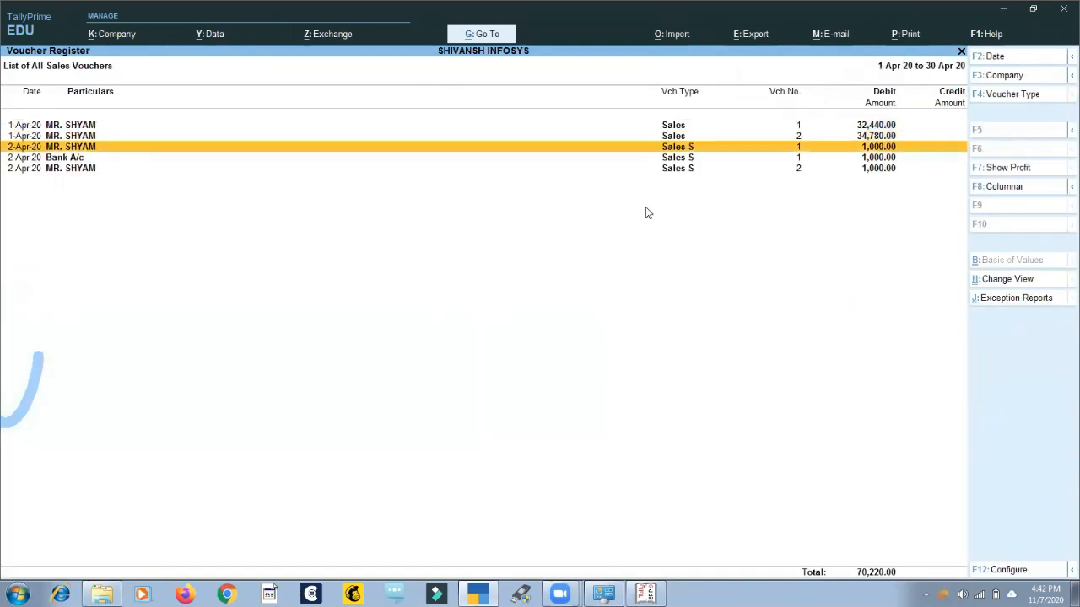
View the selected Sales S voucher, quit it without changes, and return from the register to the Gateway of Tally.
key("Return")
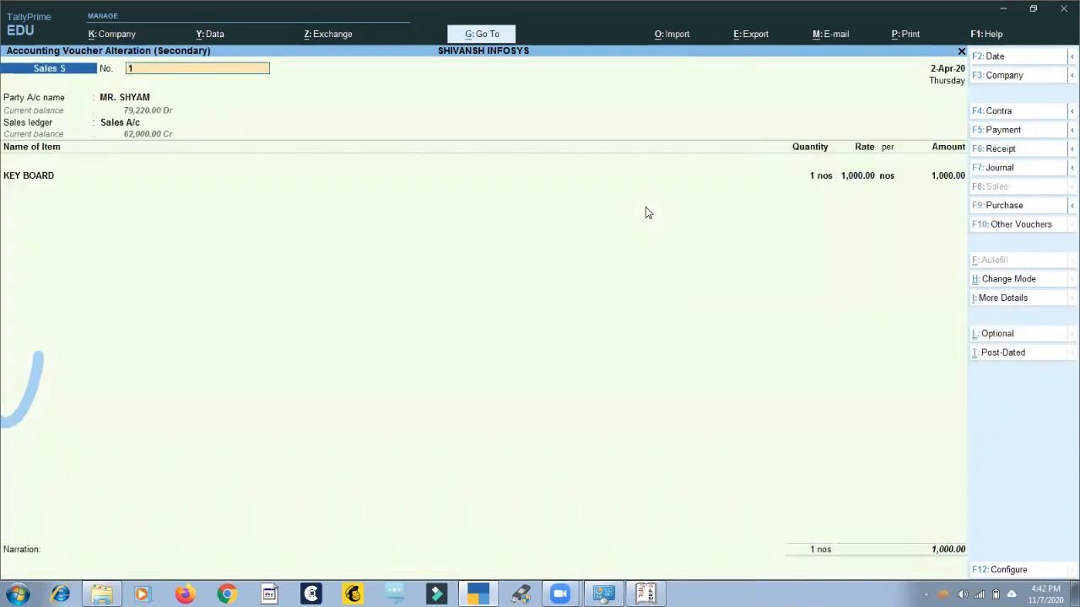
key("Escape")
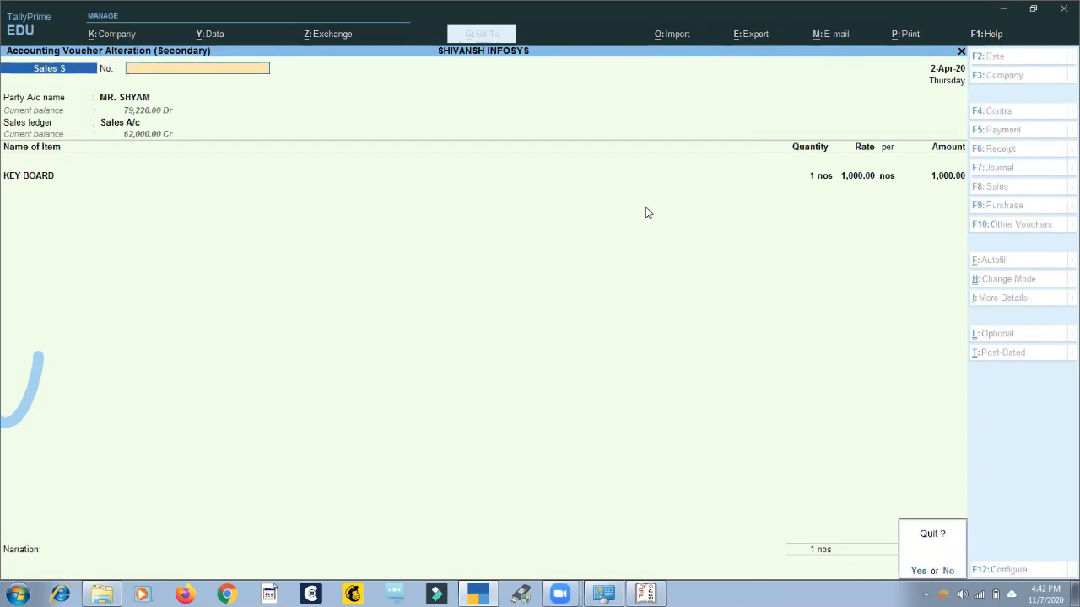
key("y")
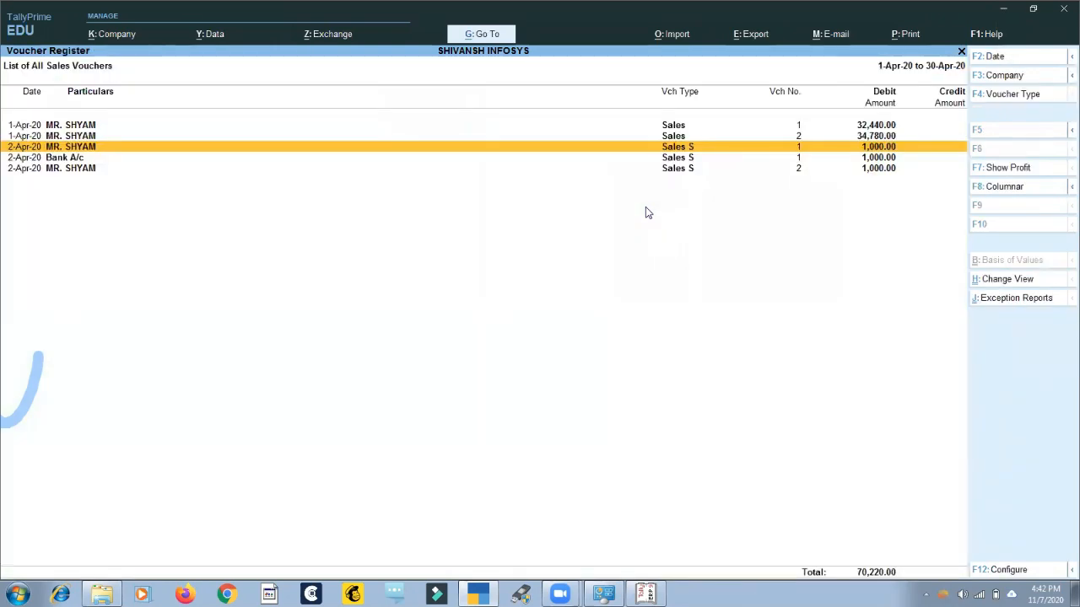
key("Escape")
key("Escape")
key("Escape")
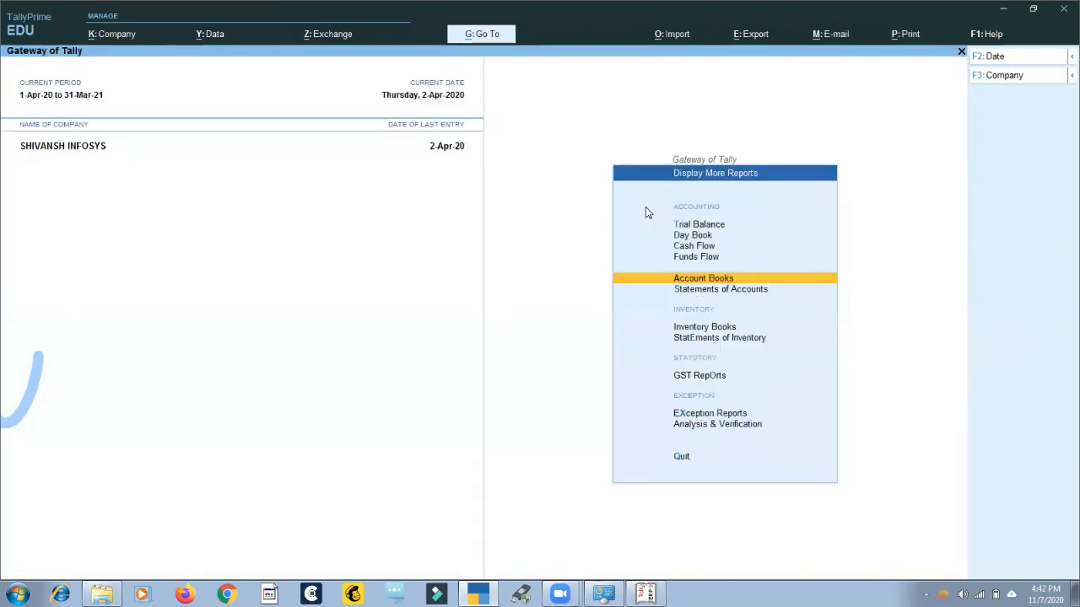
Open the Sales S voucher type for alteration.
key("a")
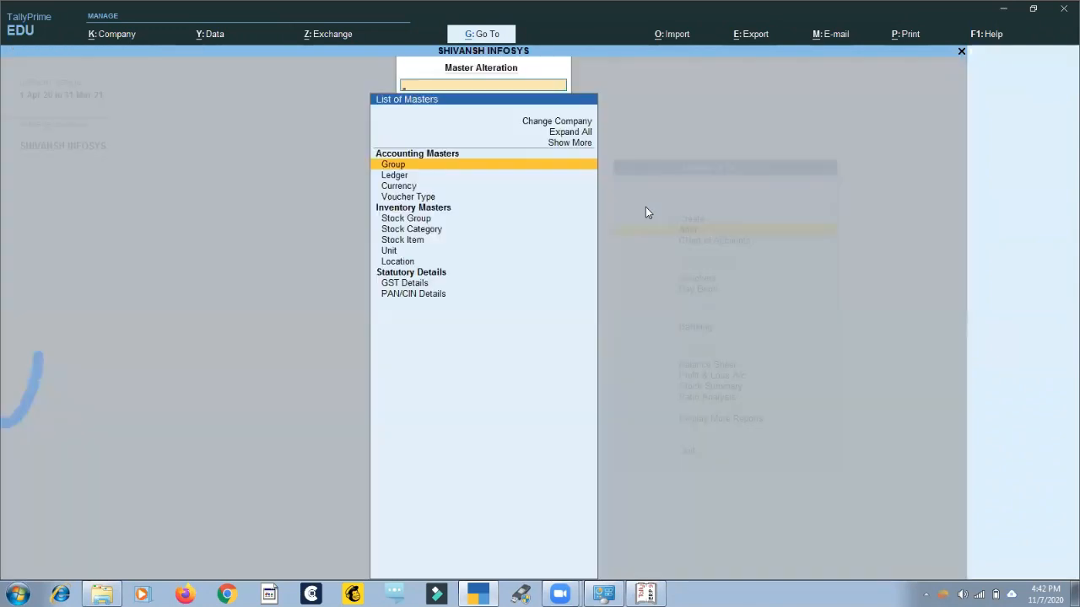
key("Down")
key("Down")
key("Down")
key("Return")
type("Sa")
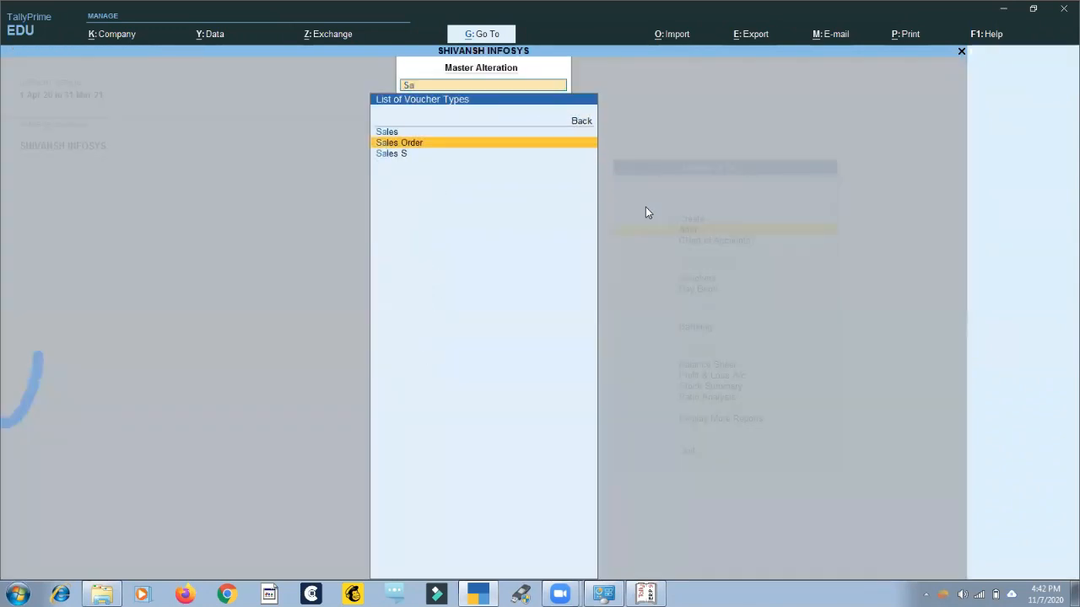
key("Return")
key("Return")
key("Return")
key("Return")
Set Activate this Voucher Type to Yes for Sales S, save it, and return to the Gateway of Tally.
key("y")
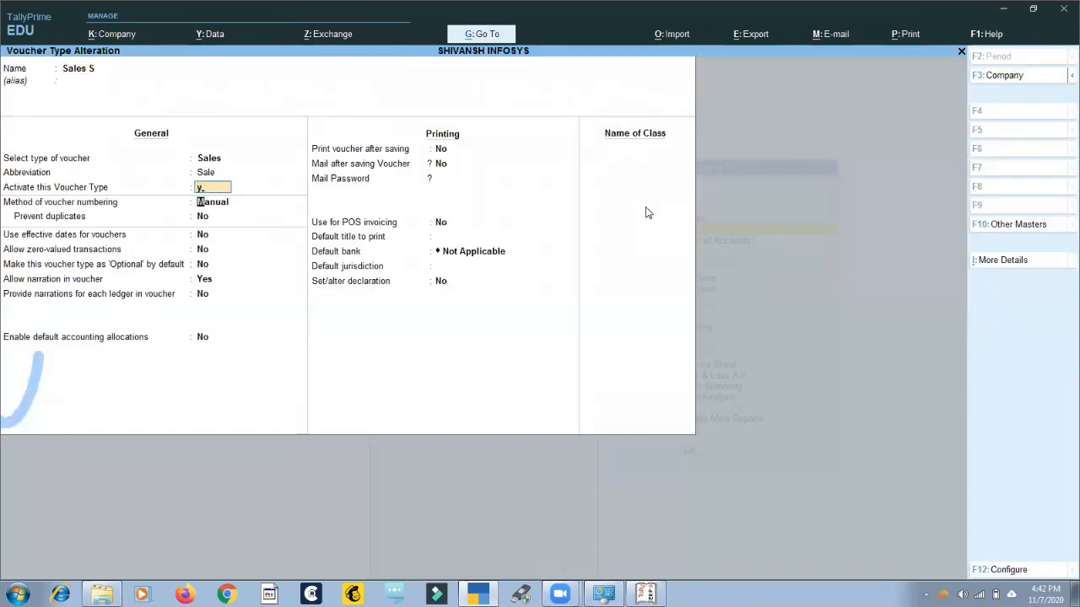
key("Escape")
key("Escape")
key("Escape")
key("Escape")
key("Escape")
key("Escape")
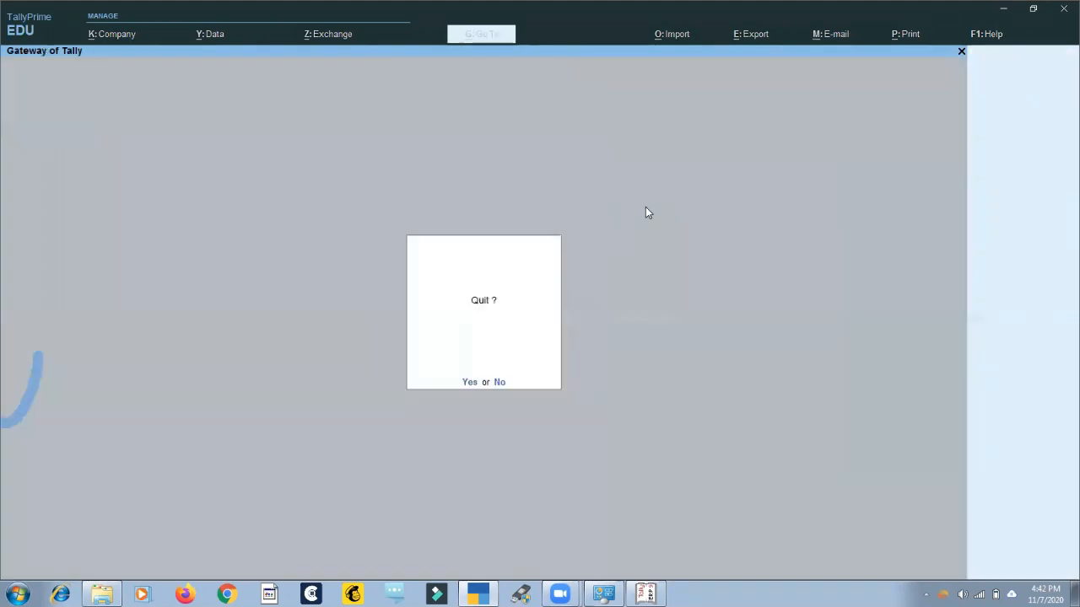
Open accounting voucher creation from the Gateway of Tally.
key("Down")
key("Down")
key("Down")
key("Return")
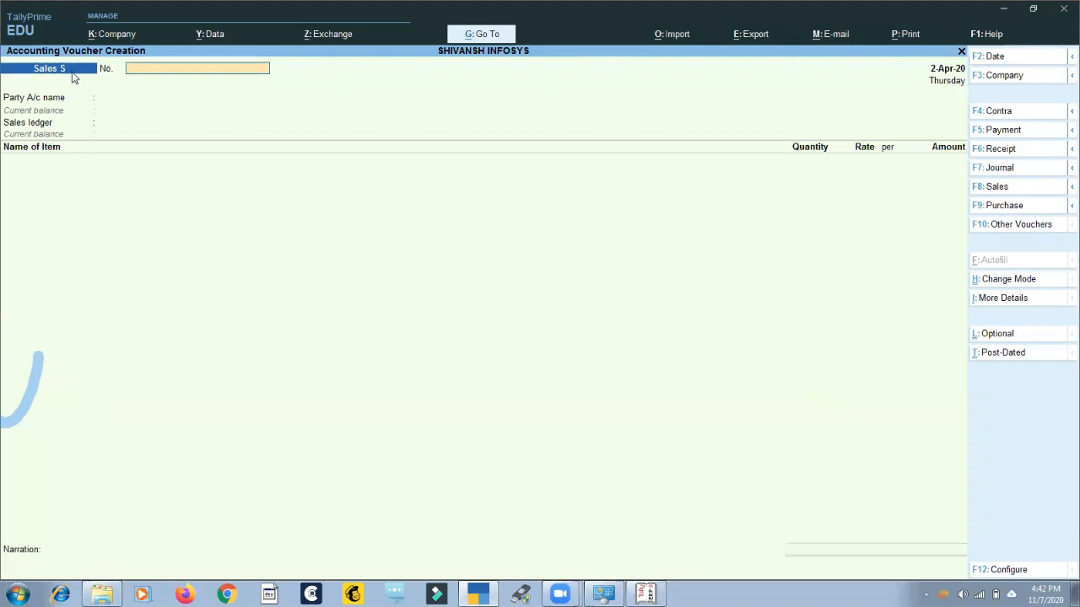
Review the Sales and Sales S choices in the sales voucher type list, and quit voucher creation without choosing one.
left_click(978, 189)
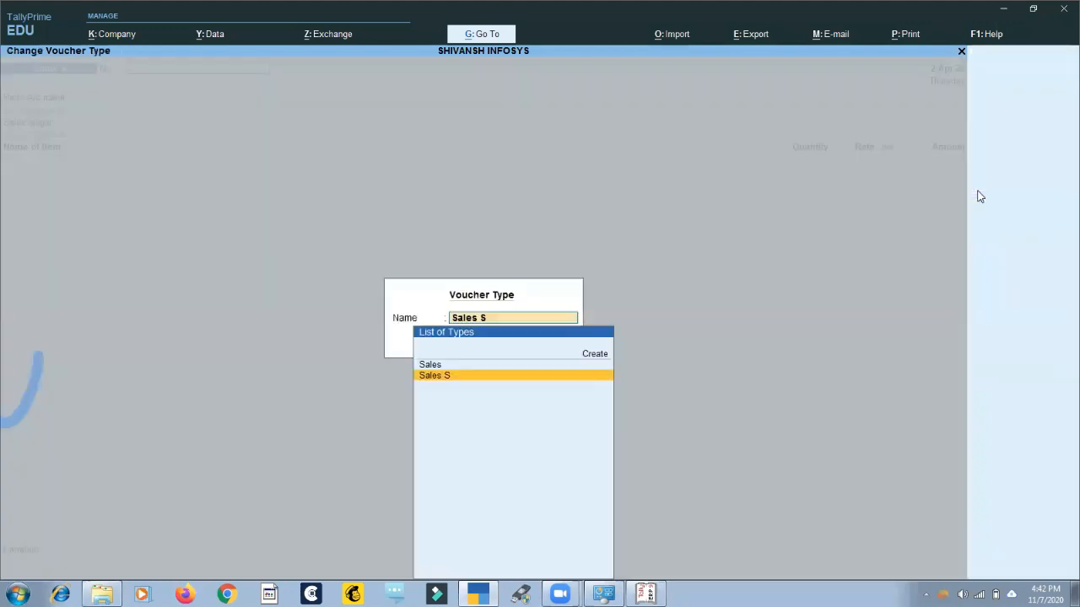
key("Up")
key("Down")
key("Up")
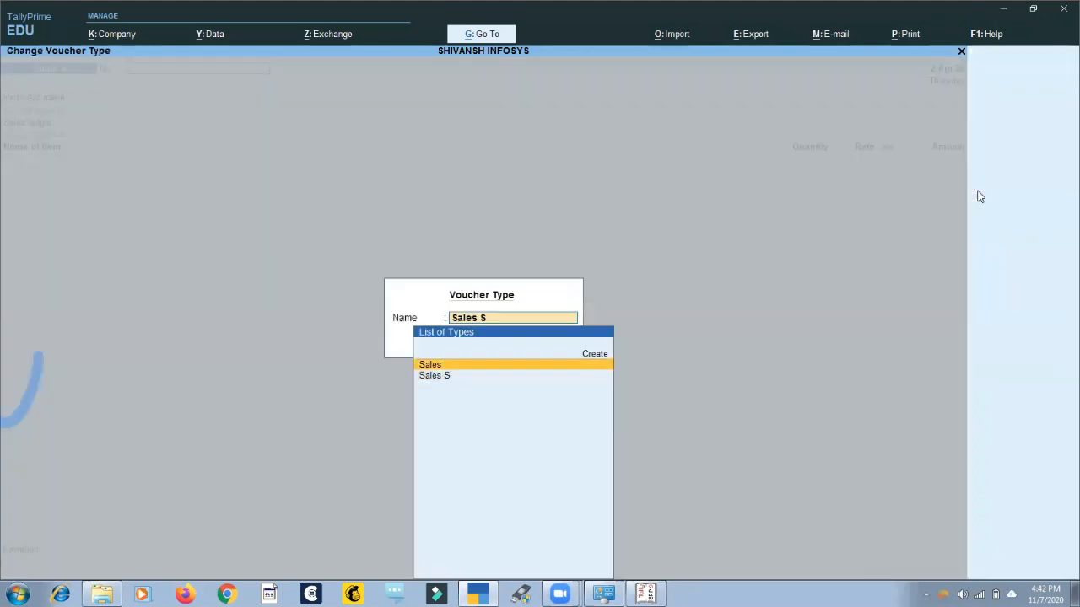
key("Down")
key("Up")
key("Escape")
key("Escape")
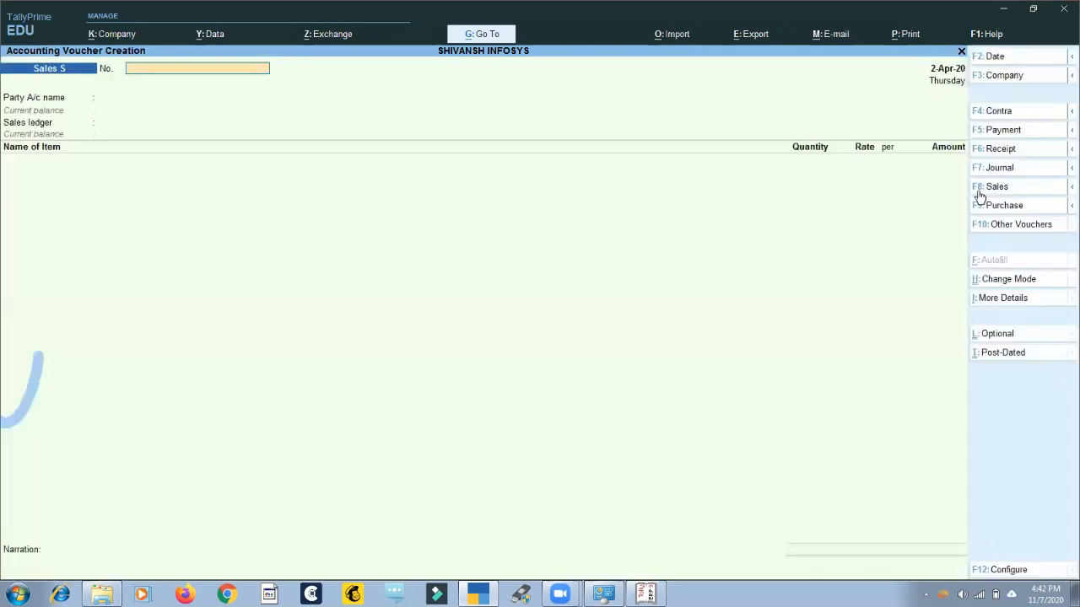
key("Escape")
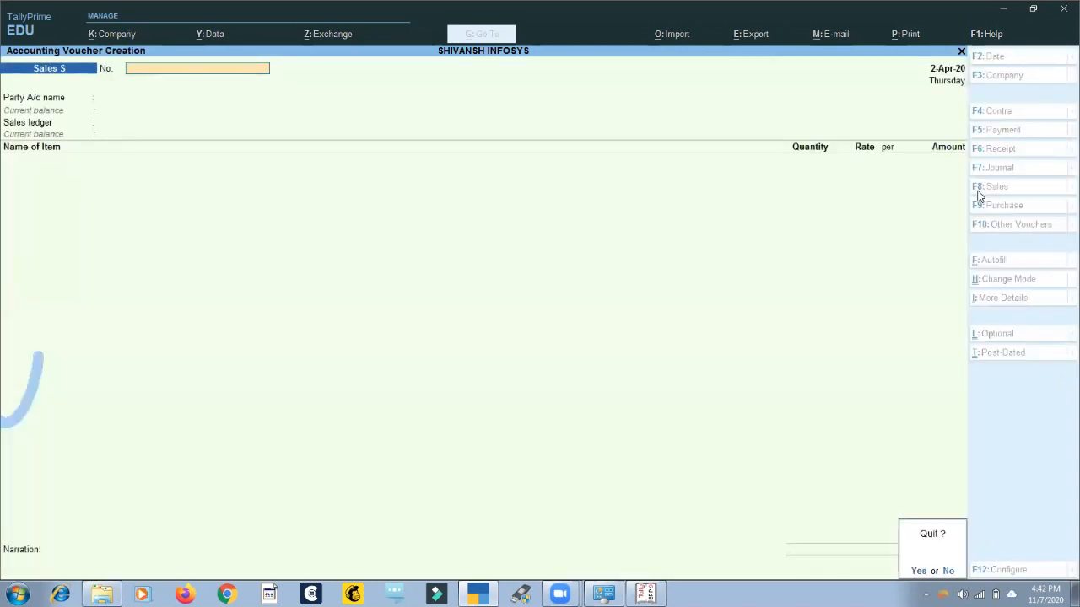
key("y")
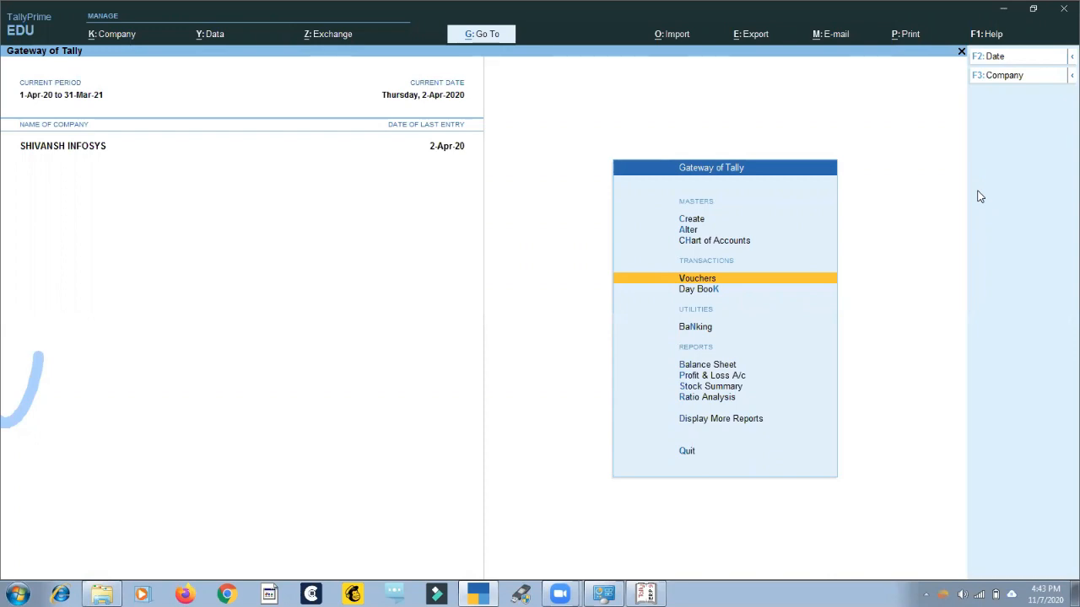
Look through the Sales and Sales S entries in the April sales voucher register, and return to the Gateway of Tally.
key("d")
key("a")
key("s")
key("Return")
key("Down")
key("Down")
key("Down")
key("Down")
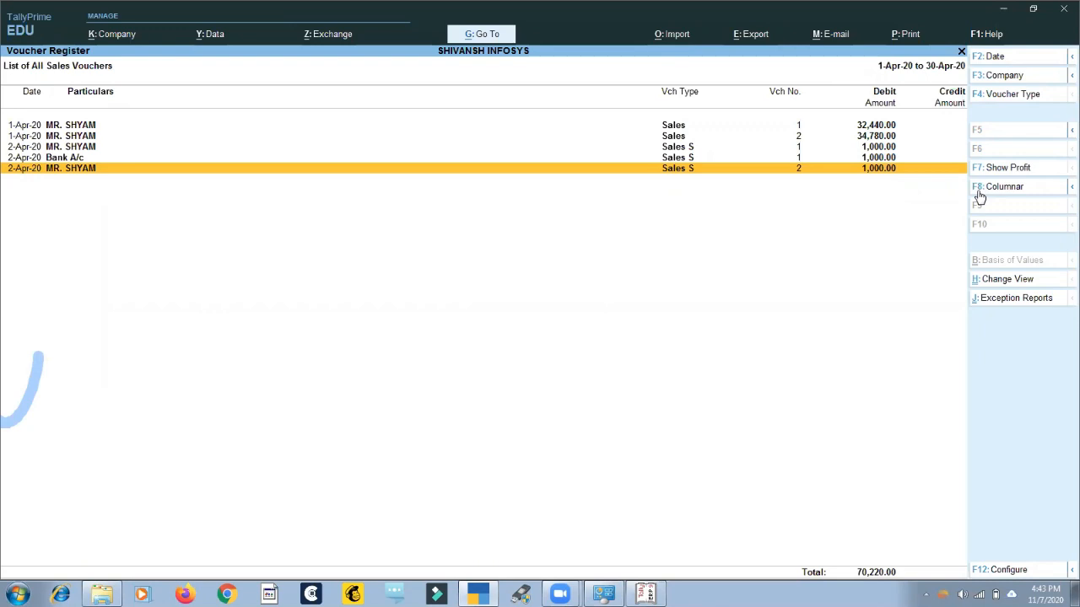
key("Escape")
key("Escape")
key("Escape")
key("Escape")
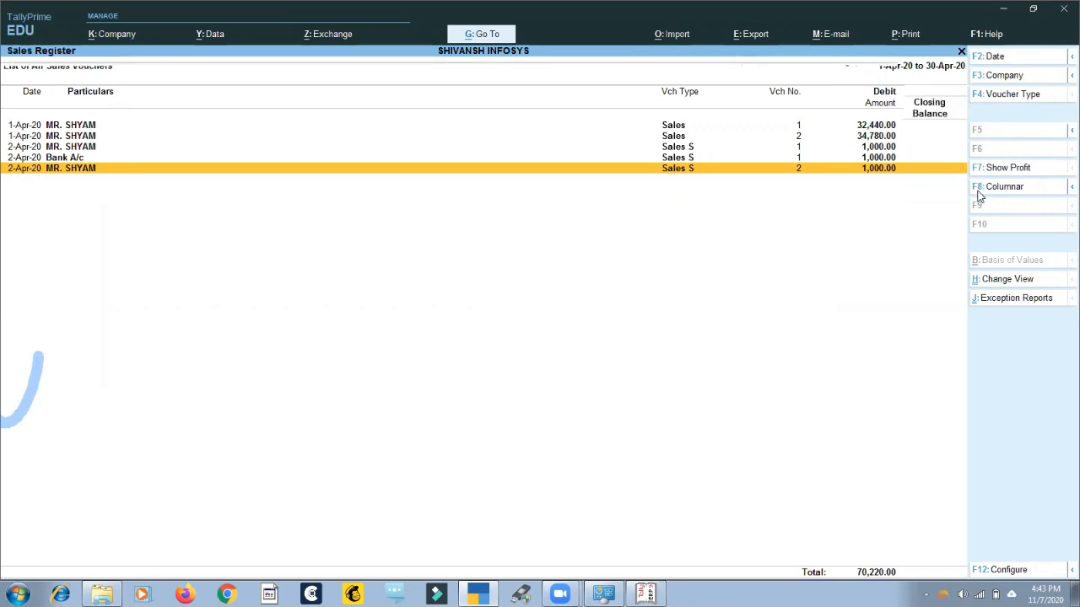
Open voucher creation, switch the voucher type from Sales S to Sales, and quit without entering a voucher.
key("Up")
key("Up")
key("Up")
key("Up")
key("Up")
key("Up")
key("Up")
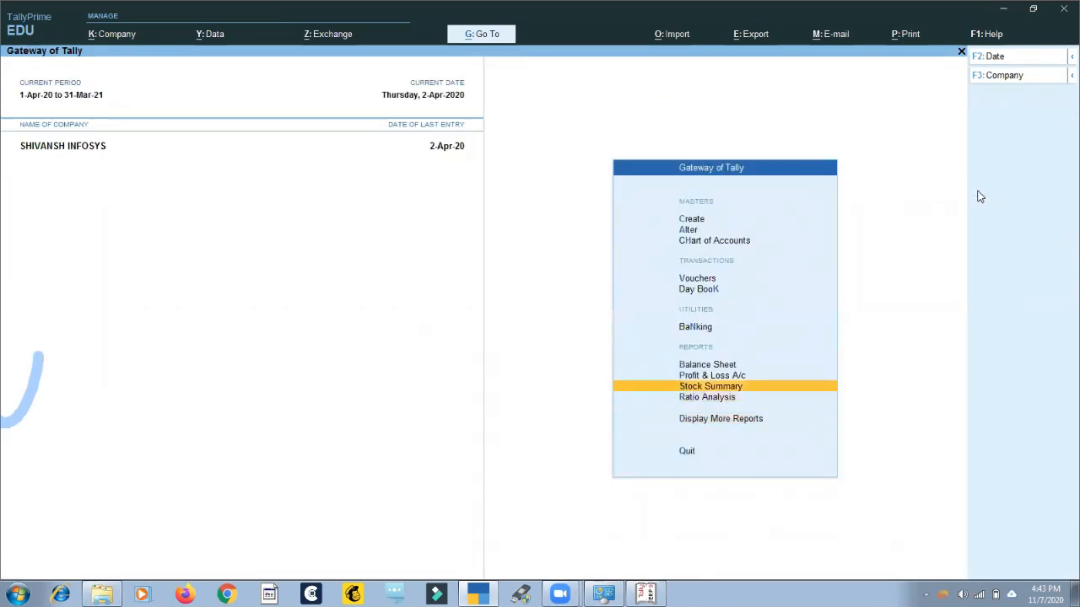
key("Return")
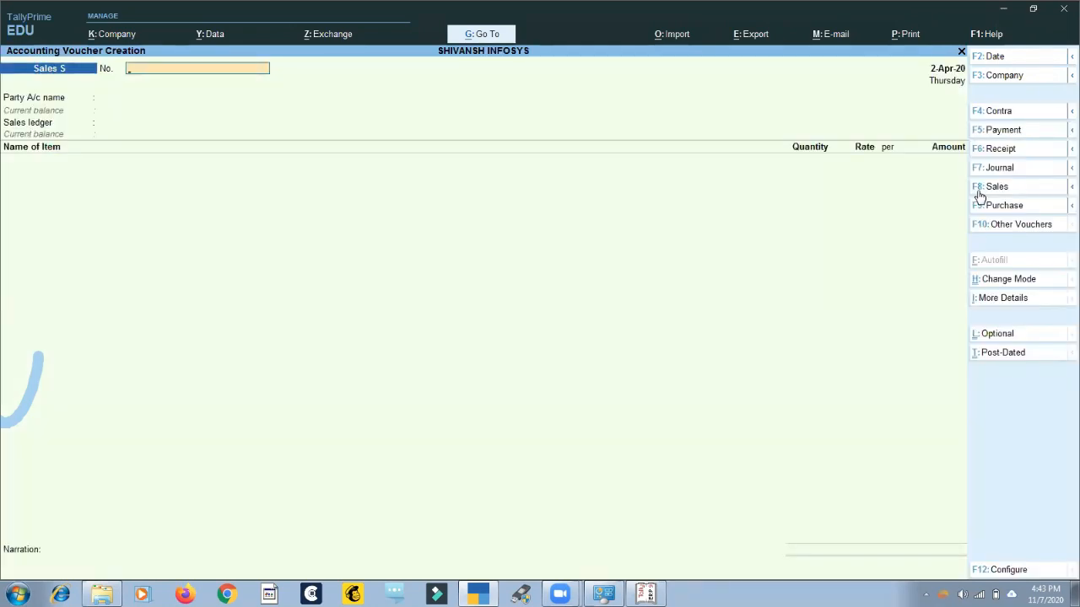
left_click(995, 188)
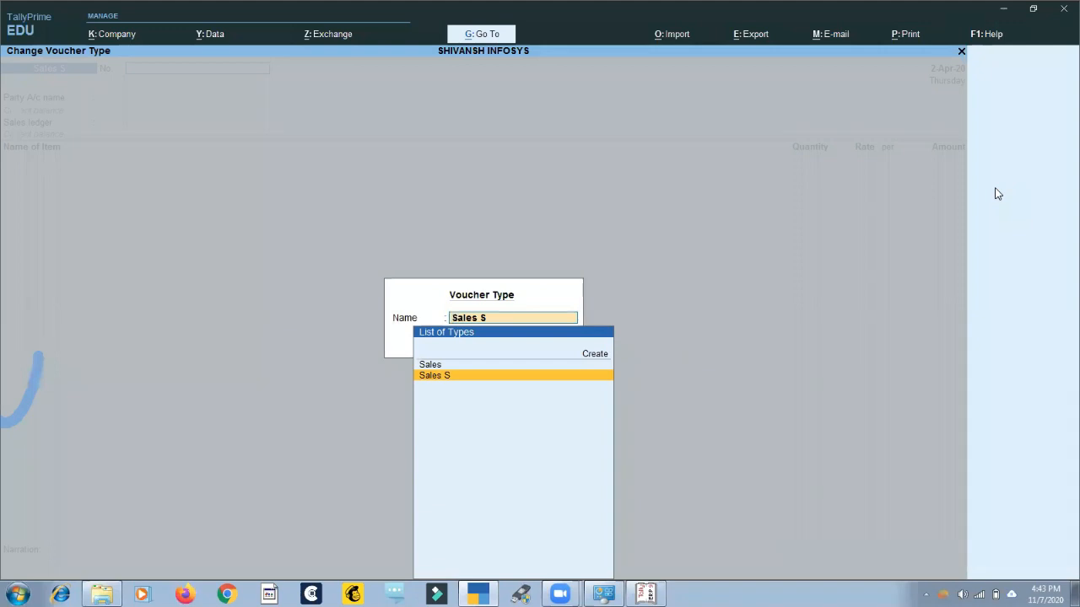
key("Up")
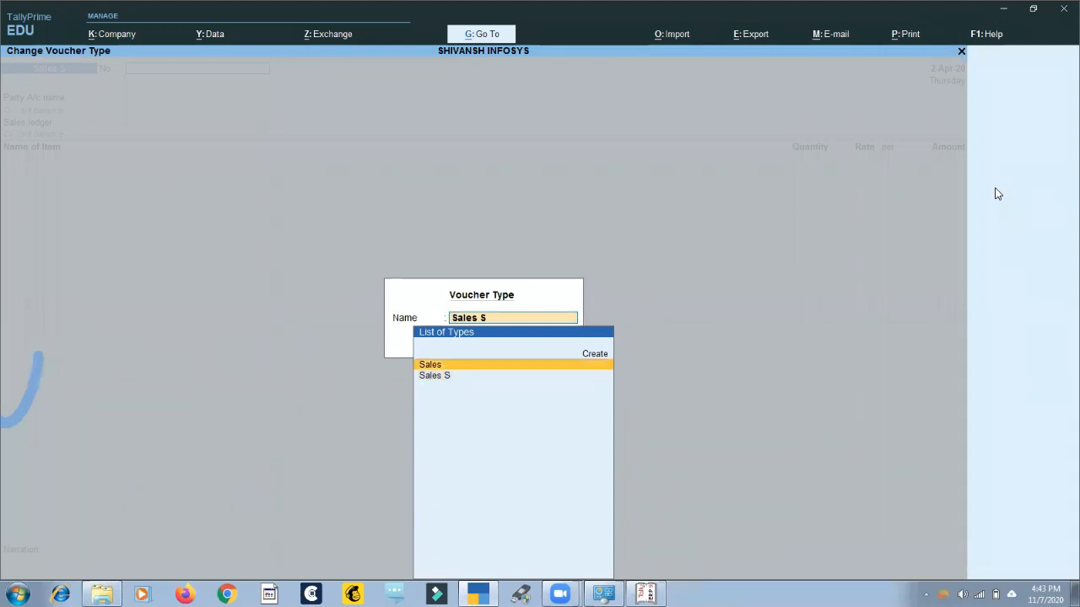
key("Return")
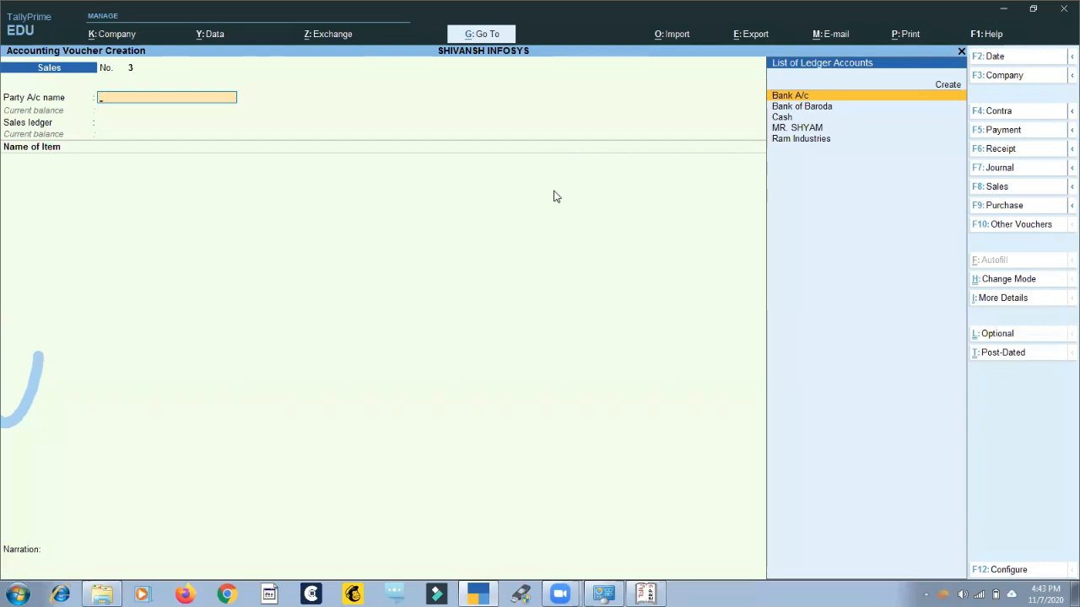
key("Escape")
key("Return")
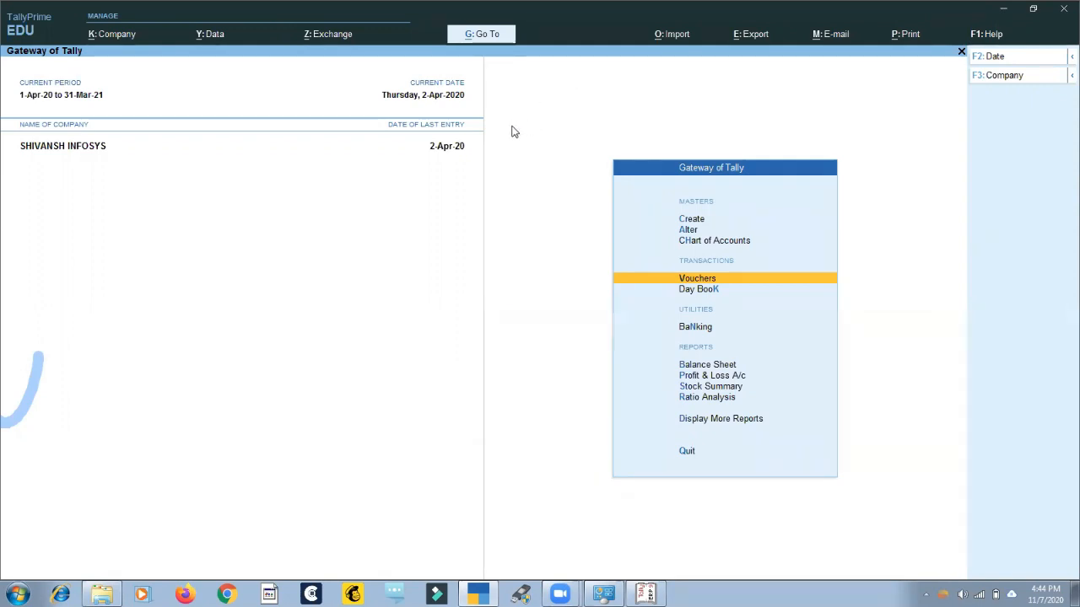
Find GSTR-1 with the Go To search "Gs", open it, and return to the Gateway of Tally.
key("alt+g")
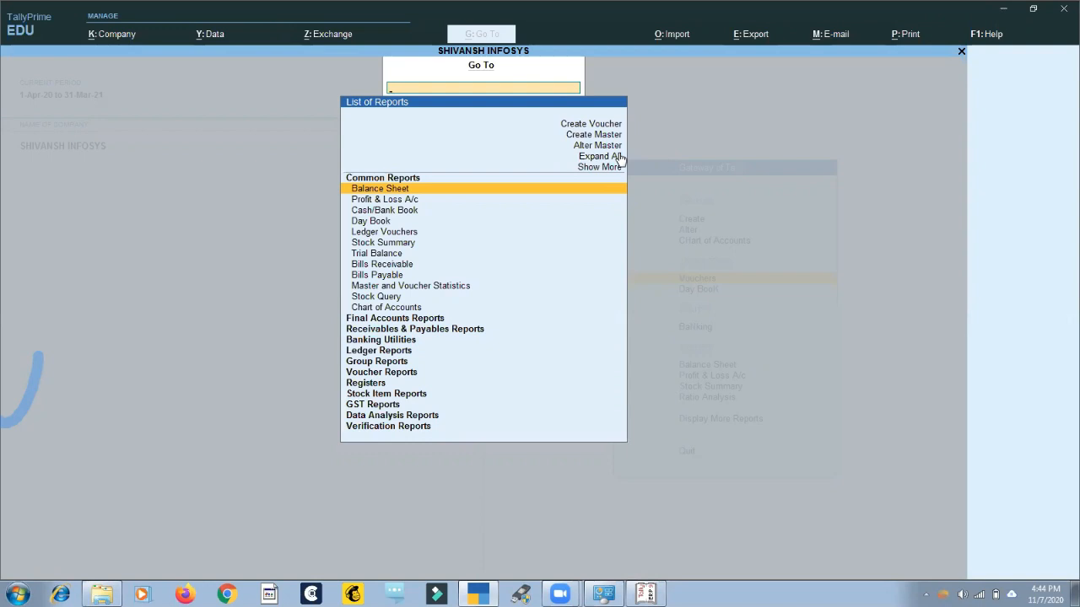
type("Gs")
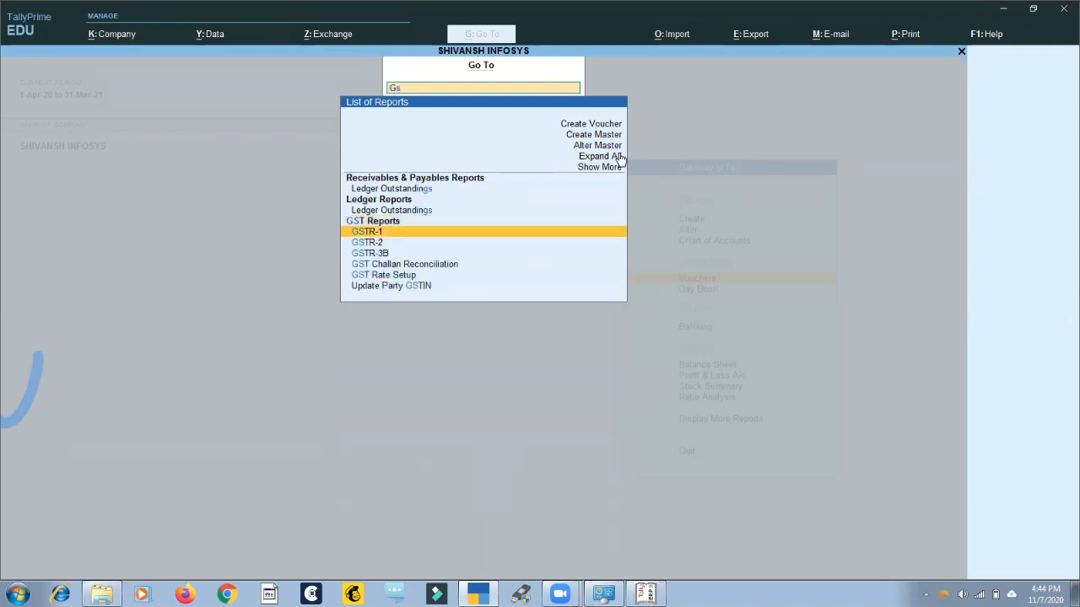
key("Return")
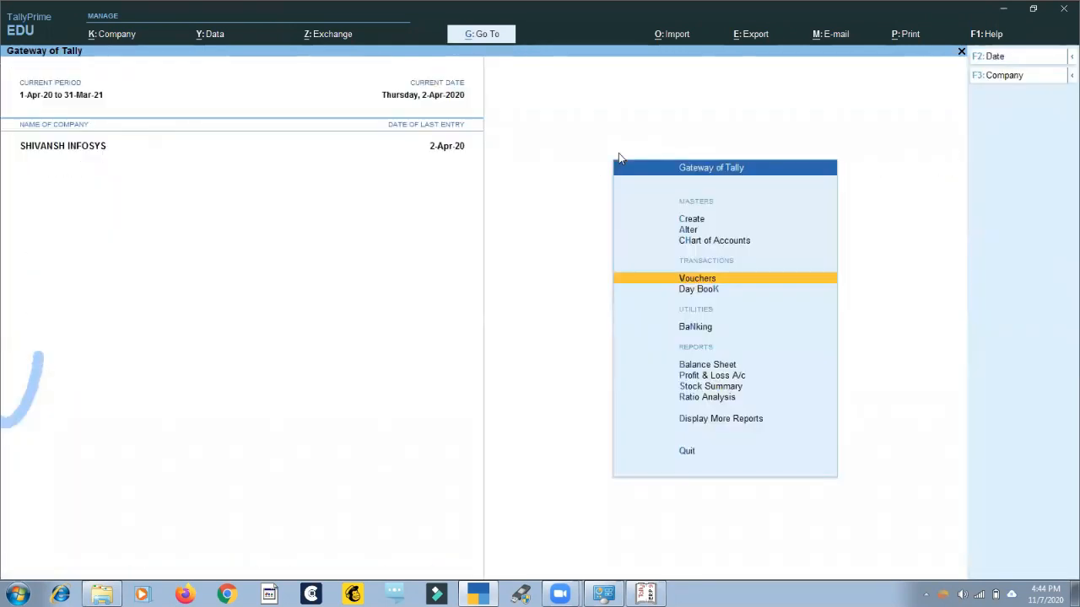
key("Escape")
Find Profit & Loss A/c with the Go To search "Pro" and open the report.
key("alt+g")
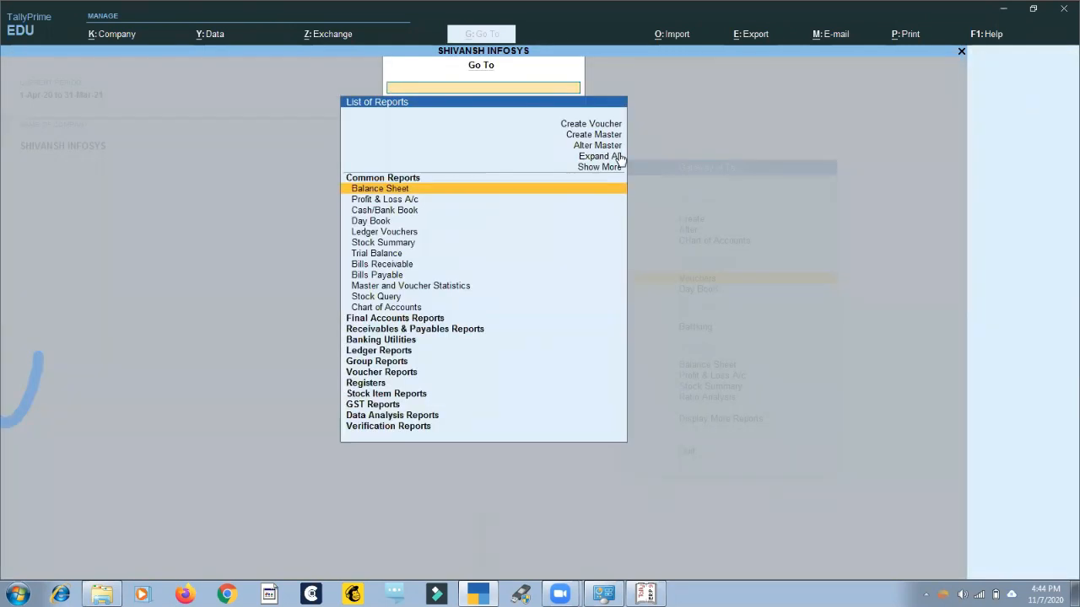
type("Pro")
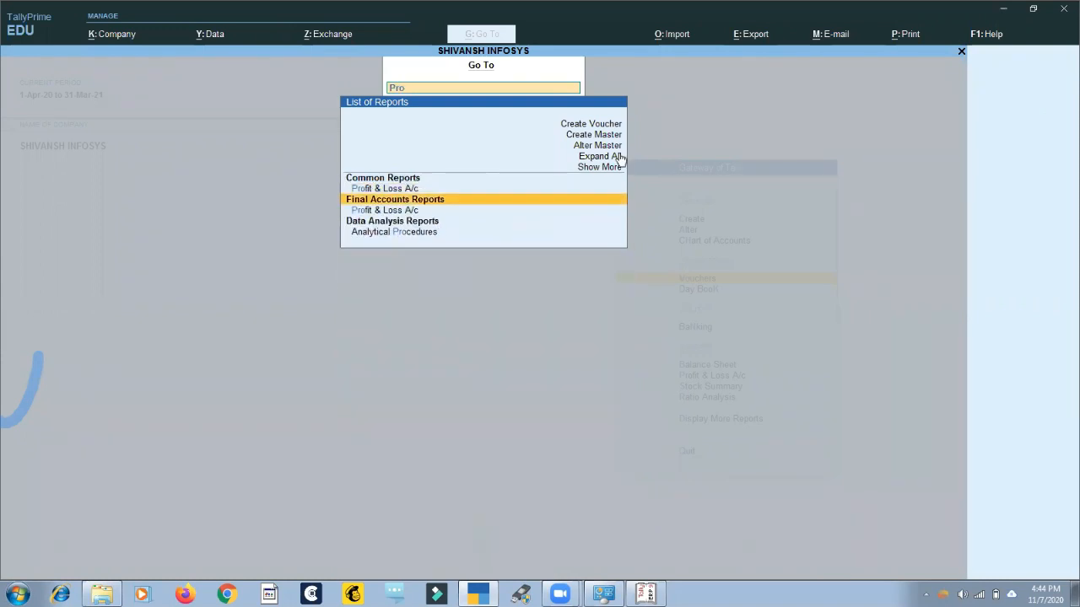
key("Up")
key("Return")
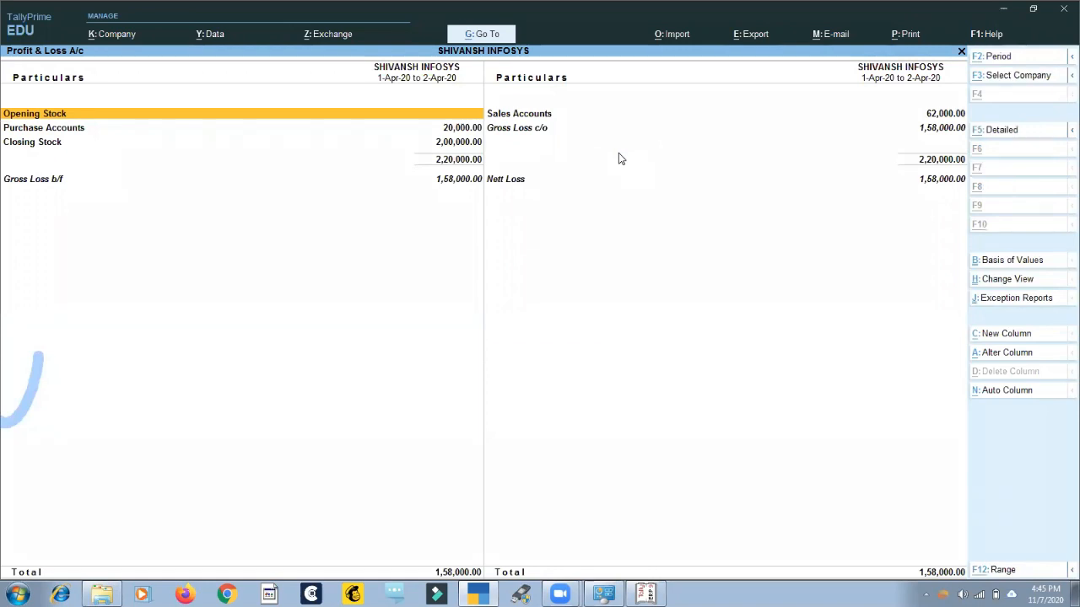
Jump from the Profit & Loss A/c to the Sales Register using Go To, and return to the Gateway of Tally.
key("alt+g")
type("Sales")
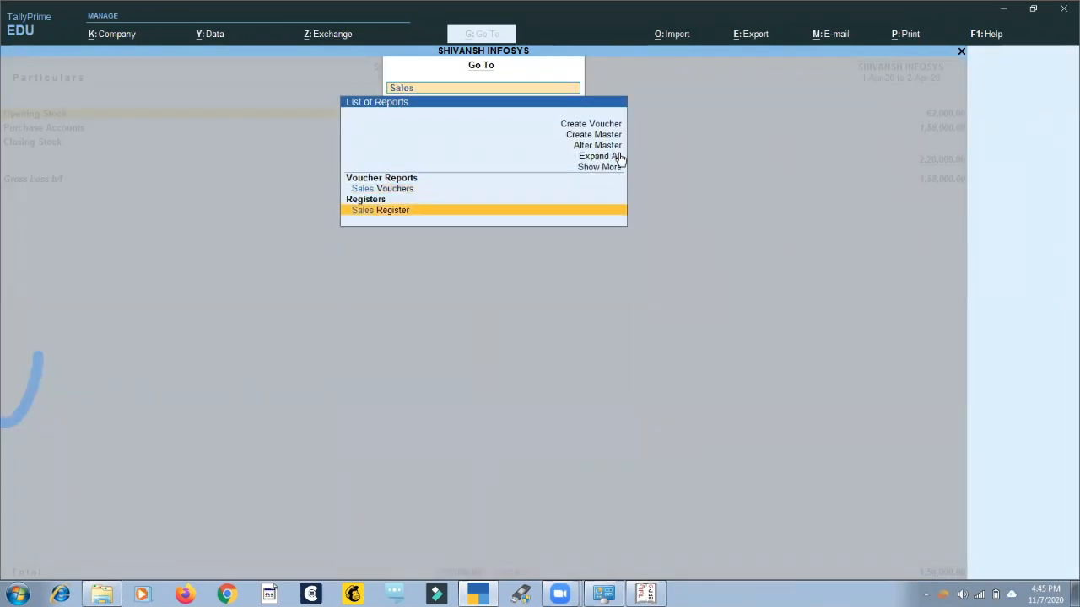
key("Return")
key("Escape")
key("Escape")
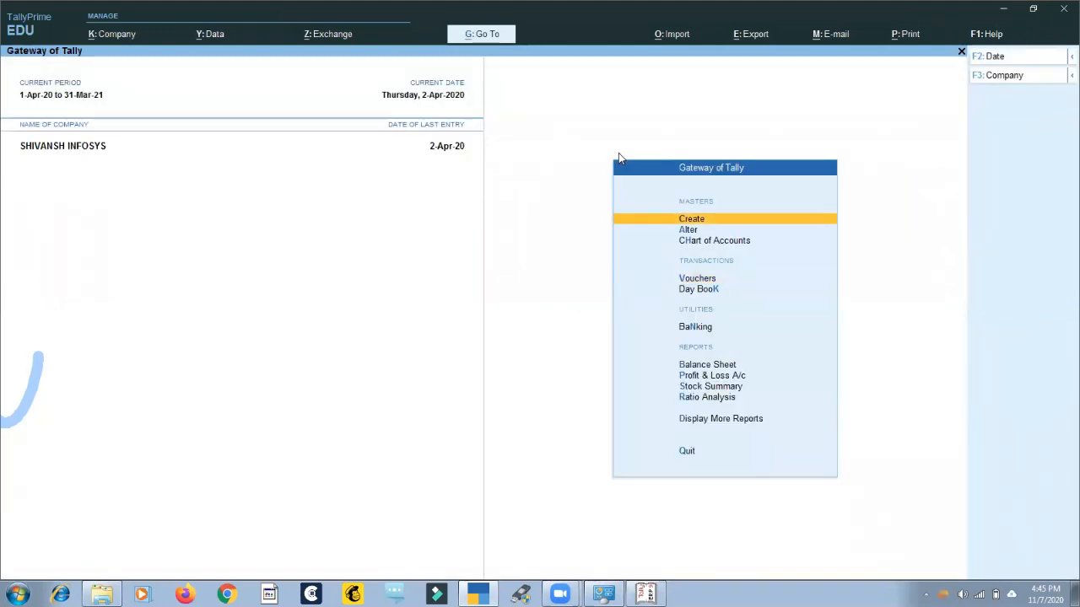
Open the Sales Register through Display More Reports and Account Books, look into April, and return to the Gateway of Tally.
key("d")
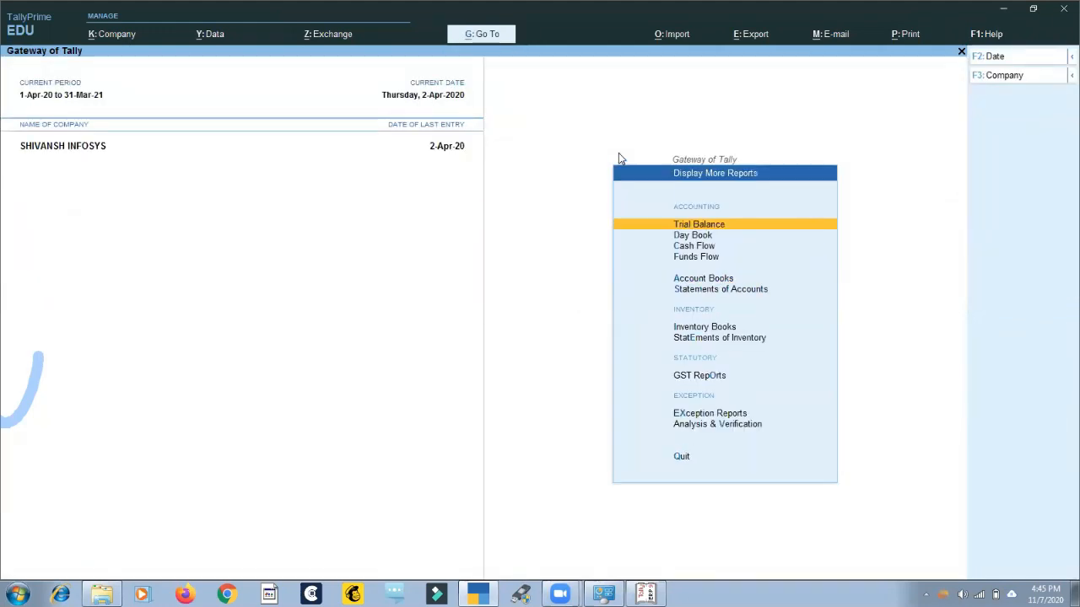
key("a")
key("s")
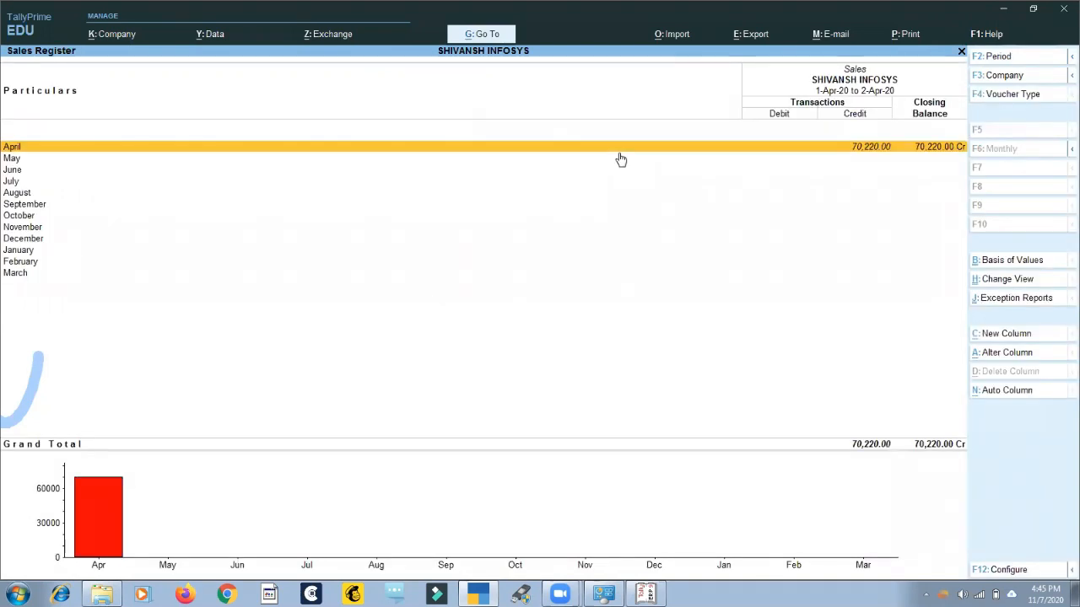
key("Return")
key("Escape")
key("Escape")
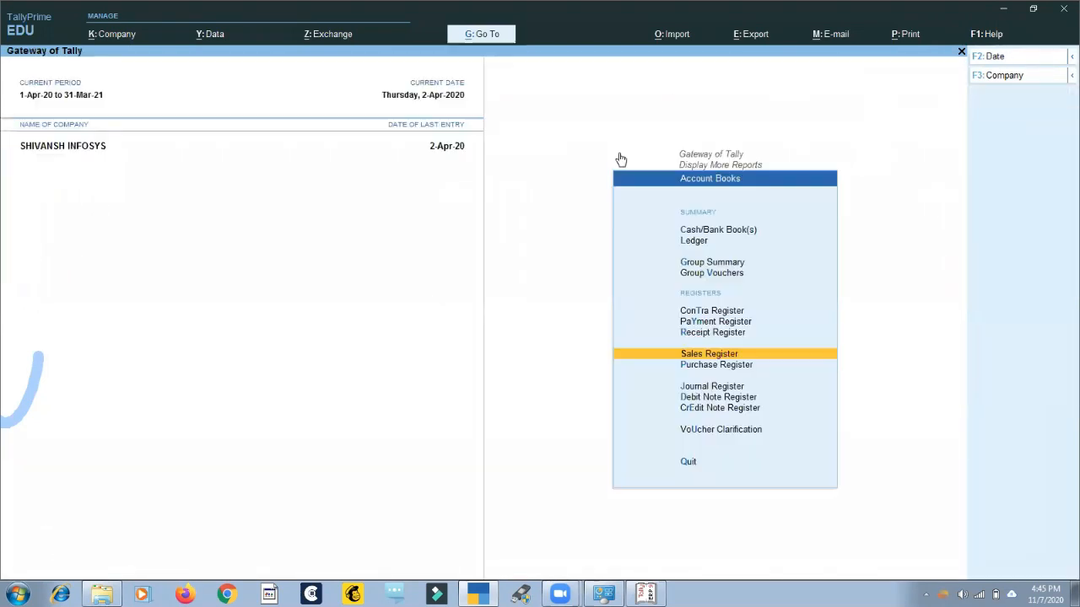
key("Escape")
key("Escape")
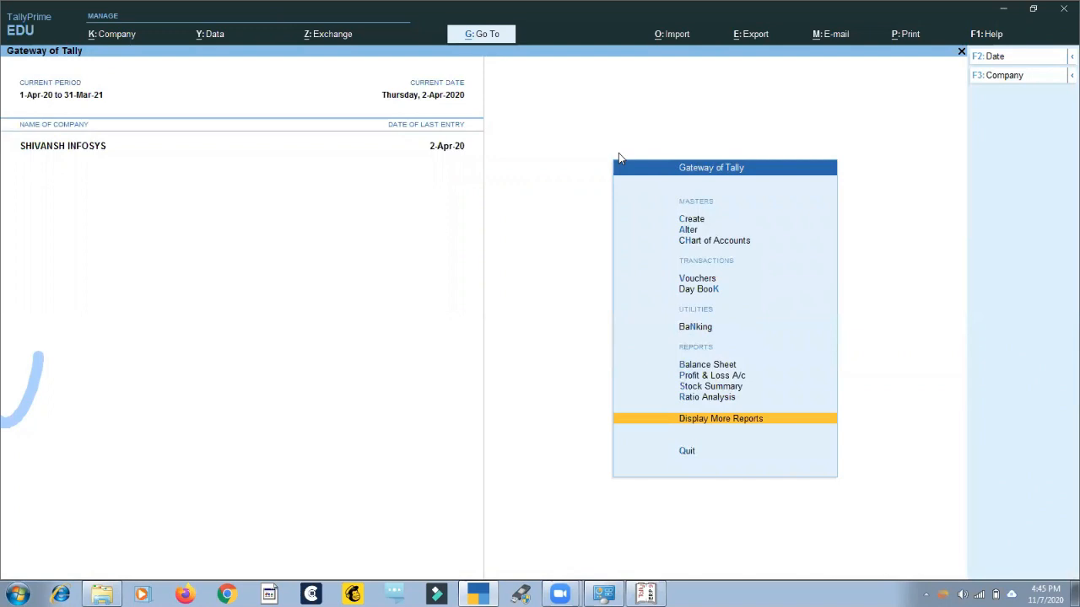
key("Return")
key("Escape")
Open voucher creation from the Gateway of Tally for a Sales voucher.
key("Up")
key("Up")
key("Up")
key("Up")
key("Up")
key("Up")
key("Up")
key("Up")
key("Down")
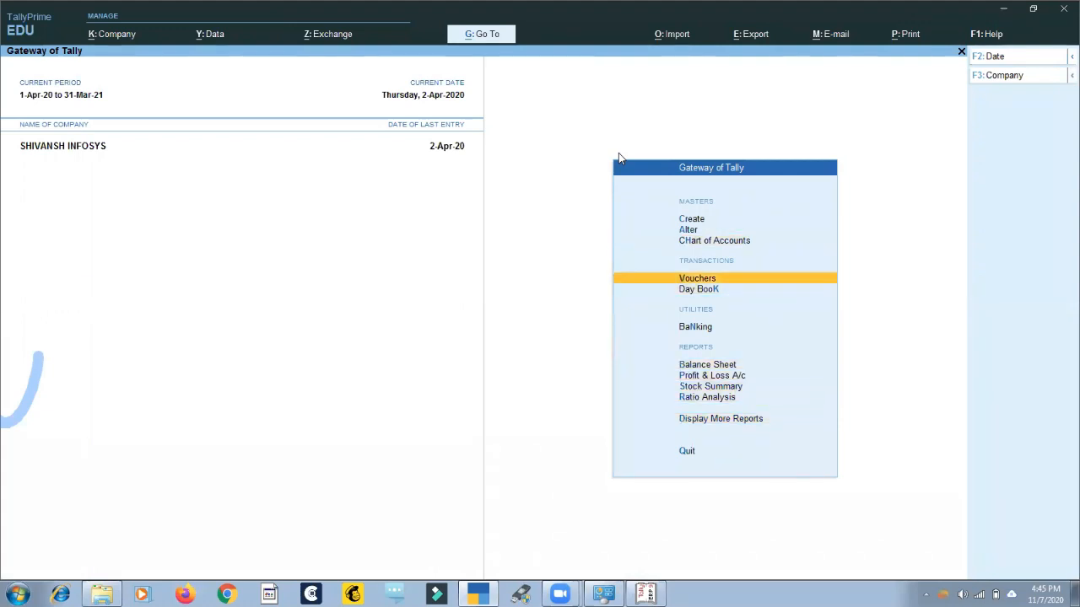
key("Return")
Choose Cash as the party account of the Sales voucher and accept its party details.
key("Down")
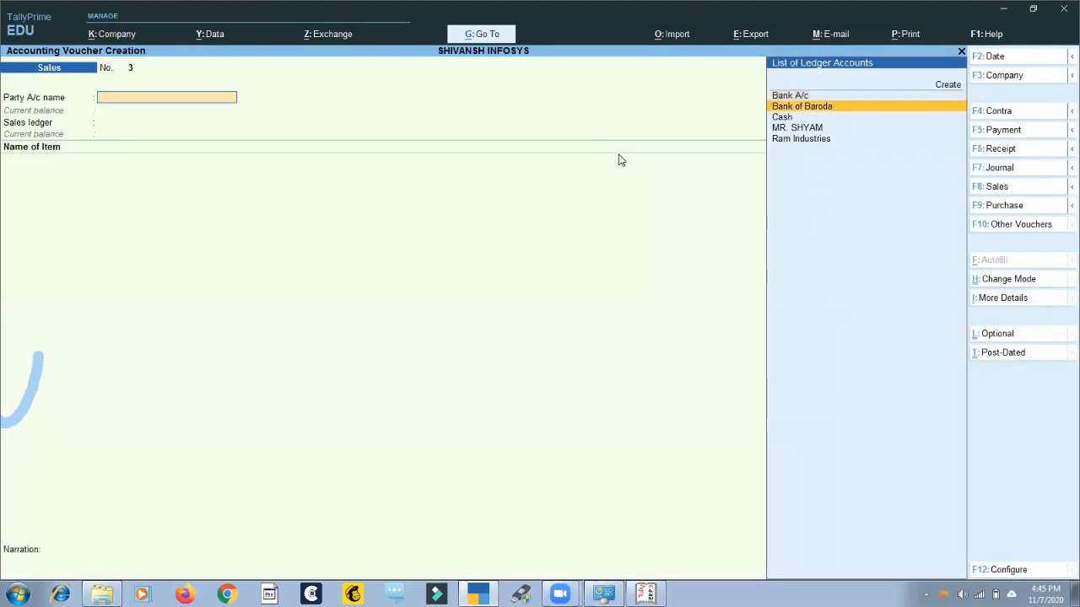
key("Down")
key("Return")
key("ctrl+a")
key("Down")
key("Down")
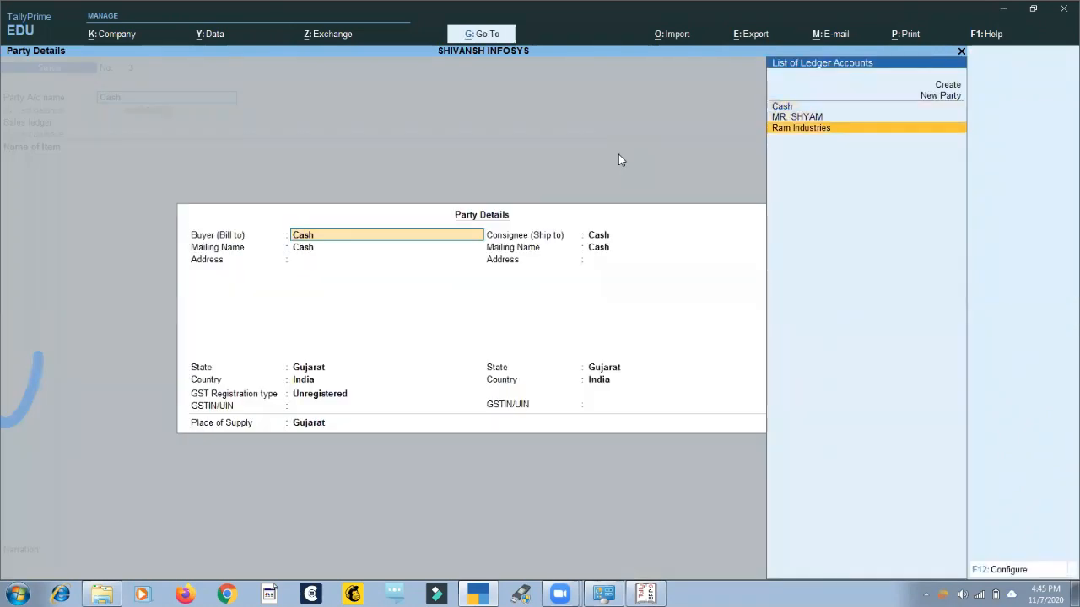
key("Up")
key("Return")
key("ctrl+a")
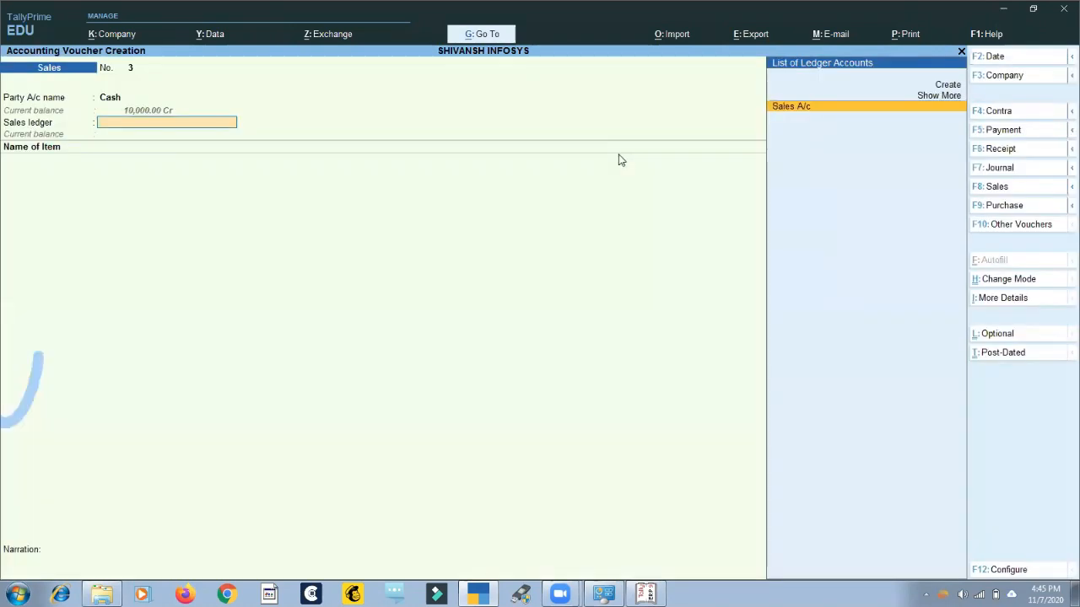
Select Sales A/c as the sales ledger and add KEY BOARD as the item.
key("Return")
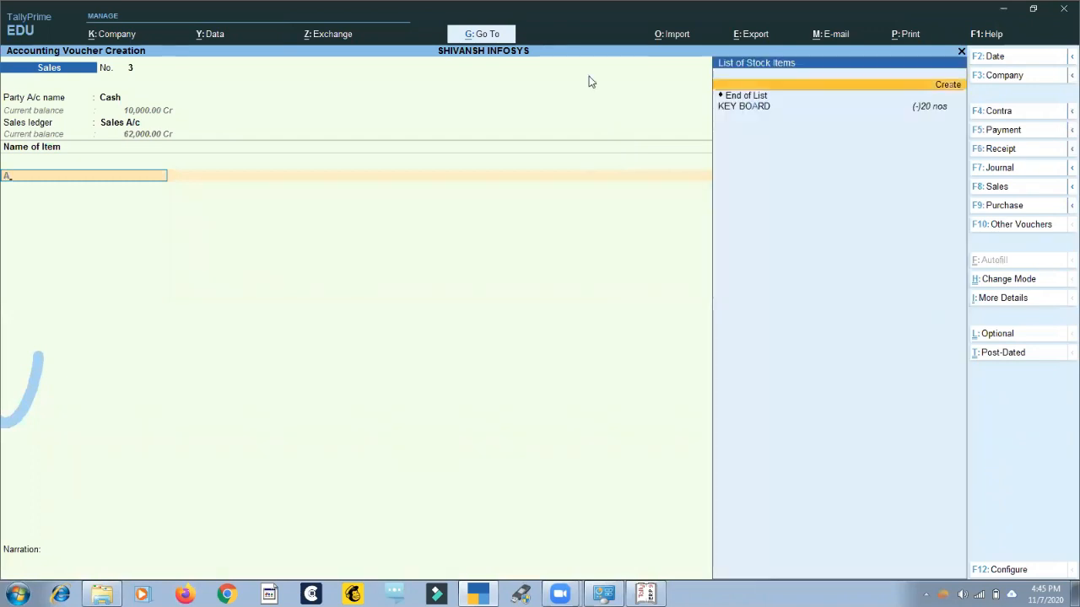
key("Down")
key("Return")
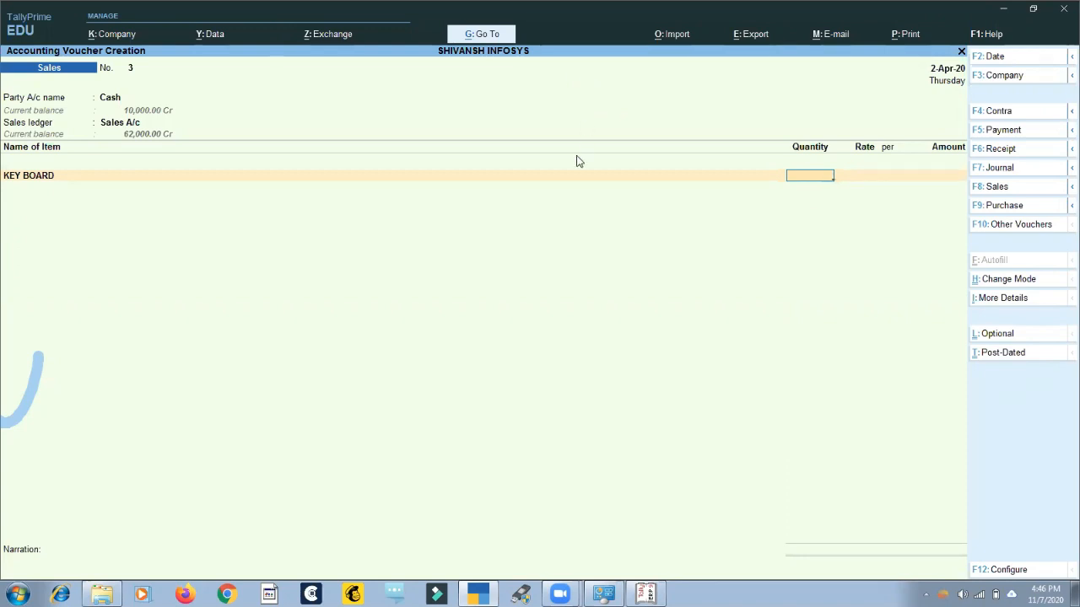
Without leaving the unfinished Sales voucher, find the Cash/Bank Book with Go To and open it.
key("alt+g")
type("cash")
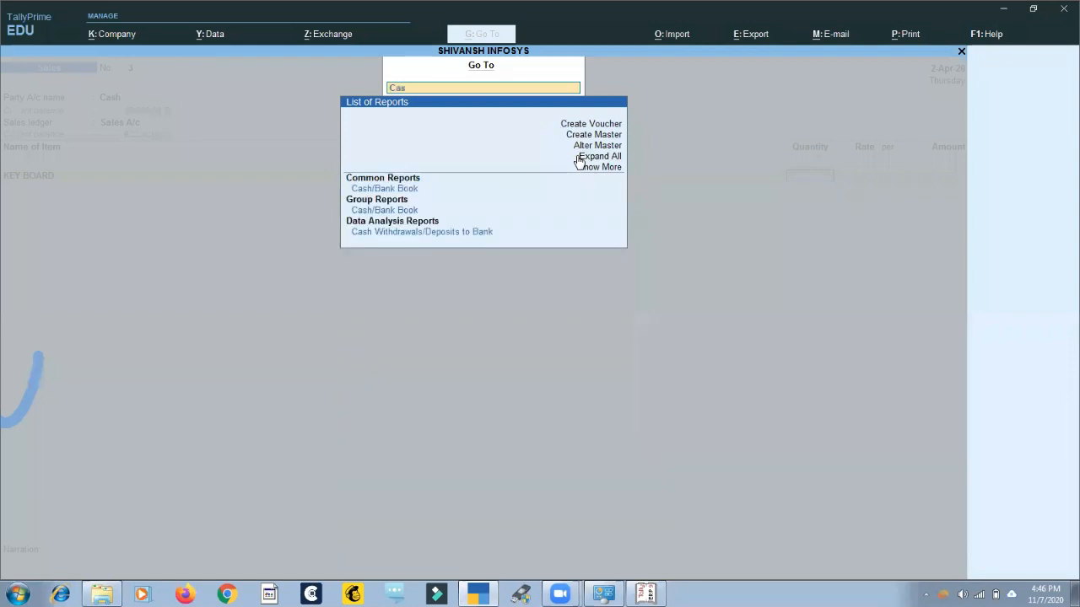
key("Return")
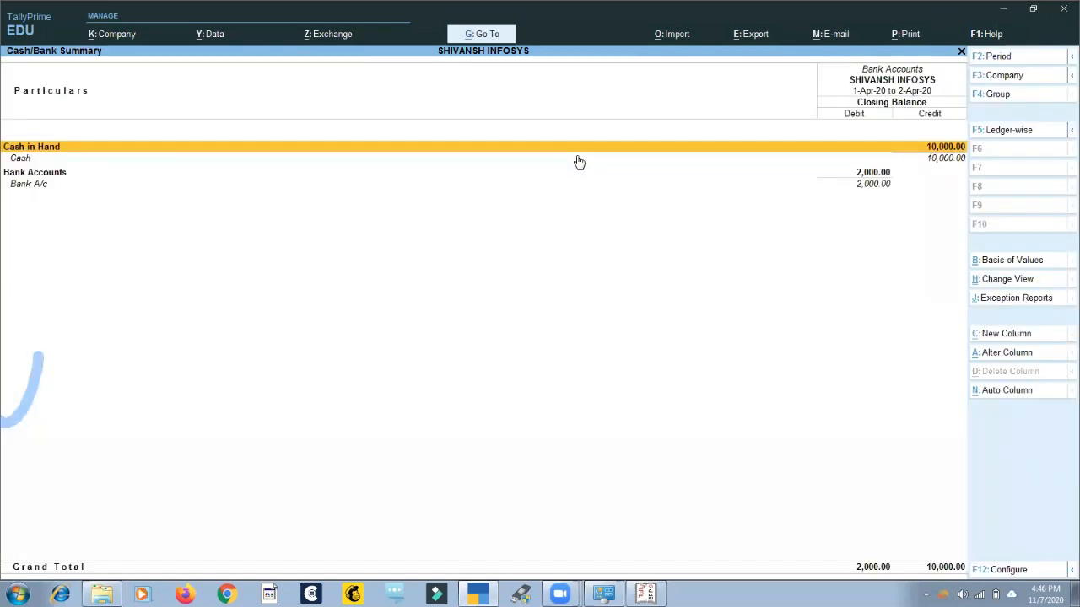
Jump from the Cash/Bank Summary to the list of all Sales Vouchers with the Go To search "Sal".
key("alt+g")
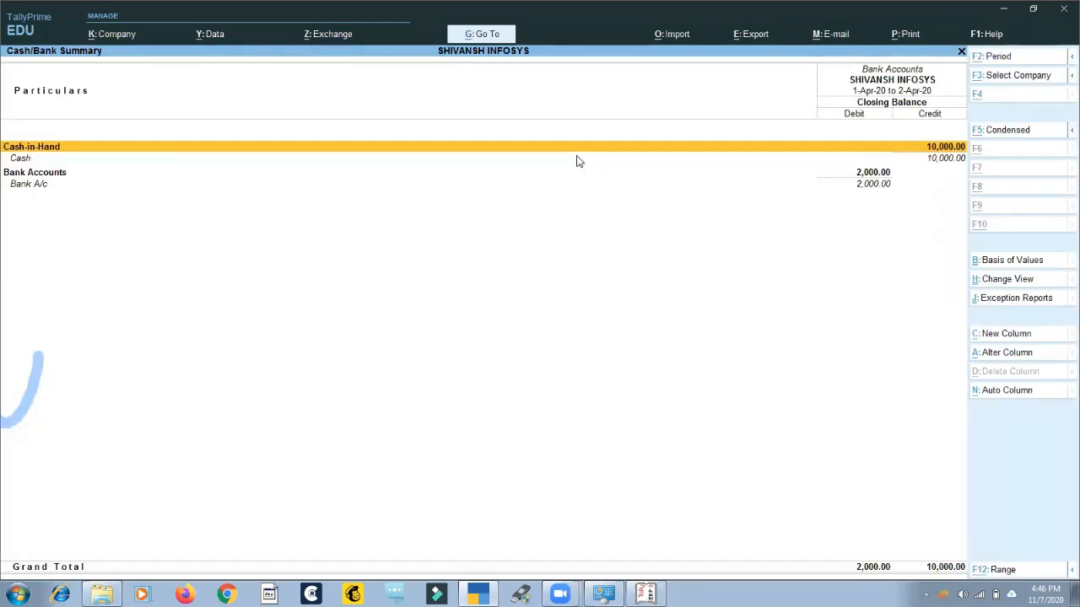
type("Sal")
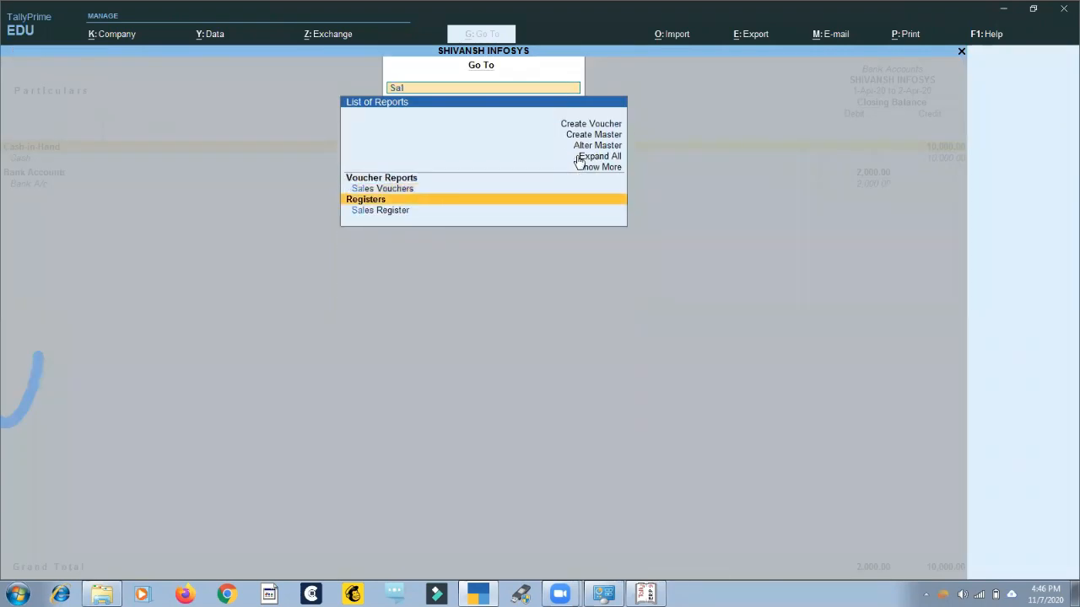
key("Return")
Find Ledger Vouchers with Go To, view the customer's ledger, and go back through the reports to the unfinished Sales voucher.
key("alt+g")
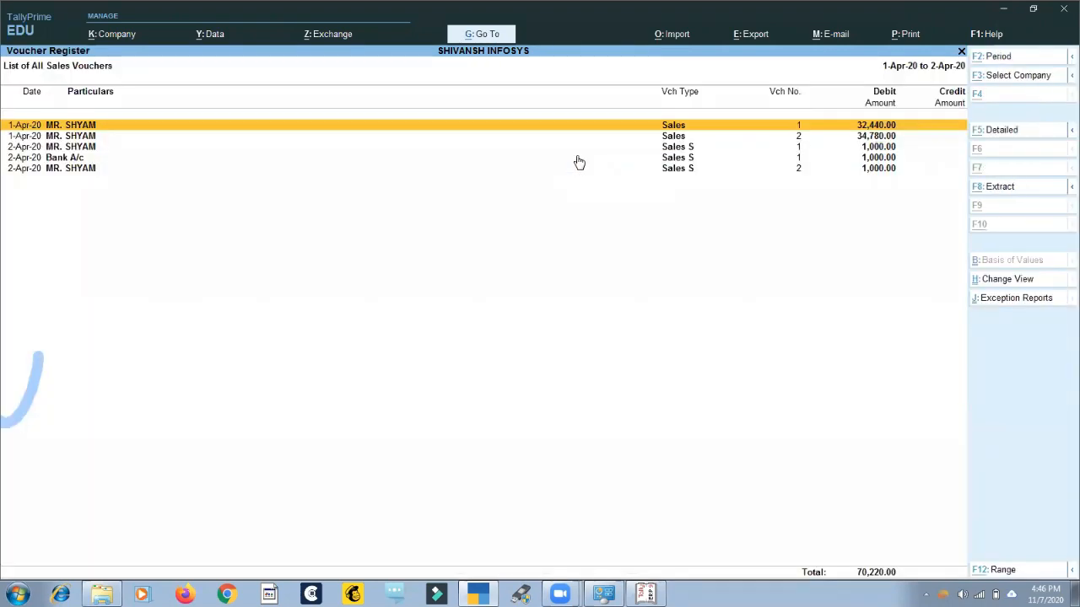
type("Ledg")
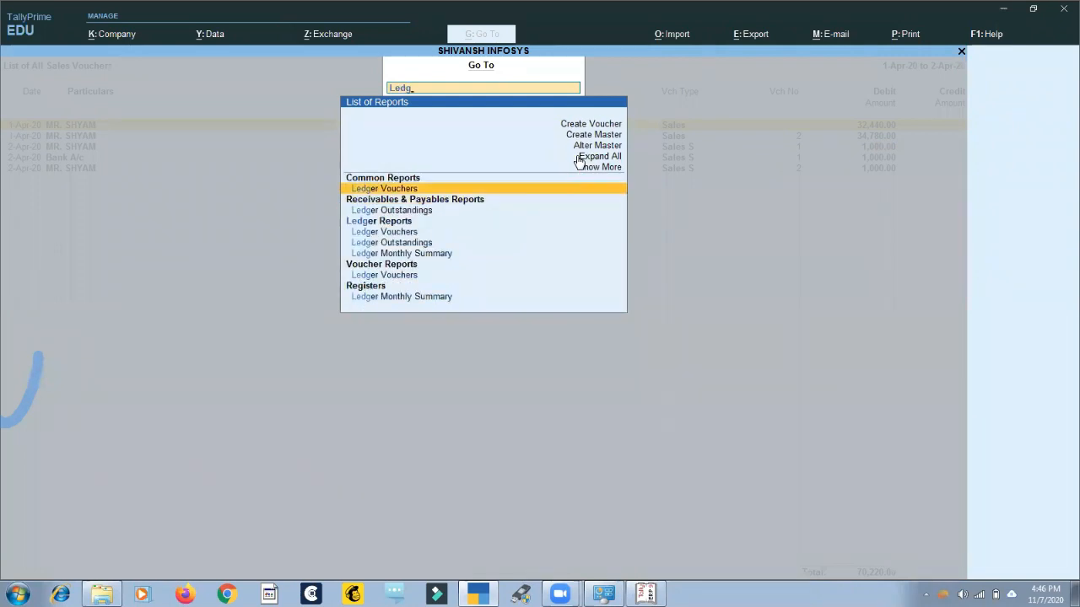
key("Return")
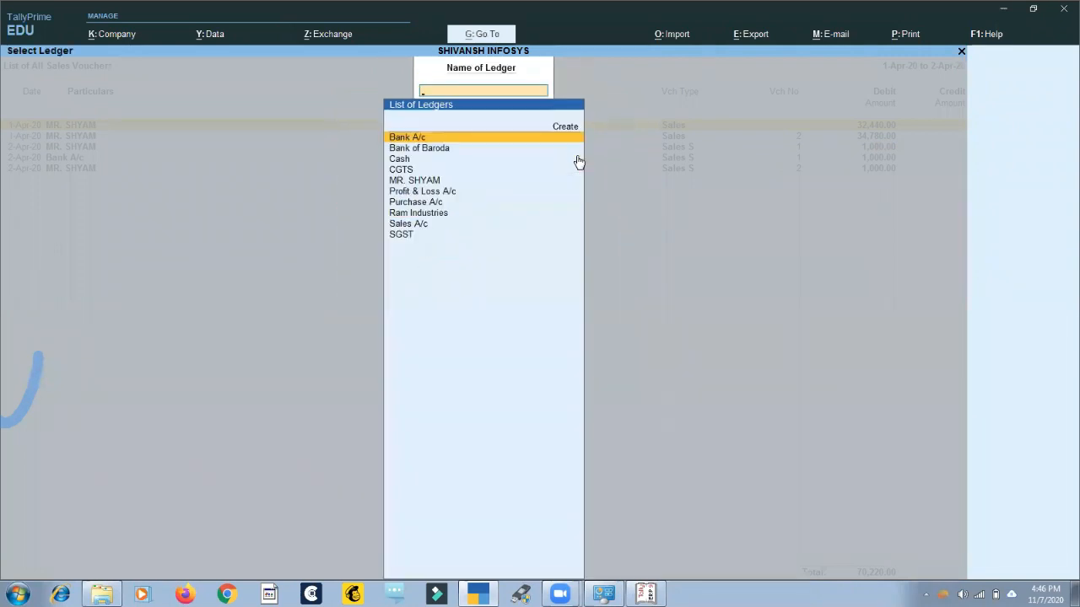
key("Down")
key("Down")
key("Down")
key("Down")
key("Return")
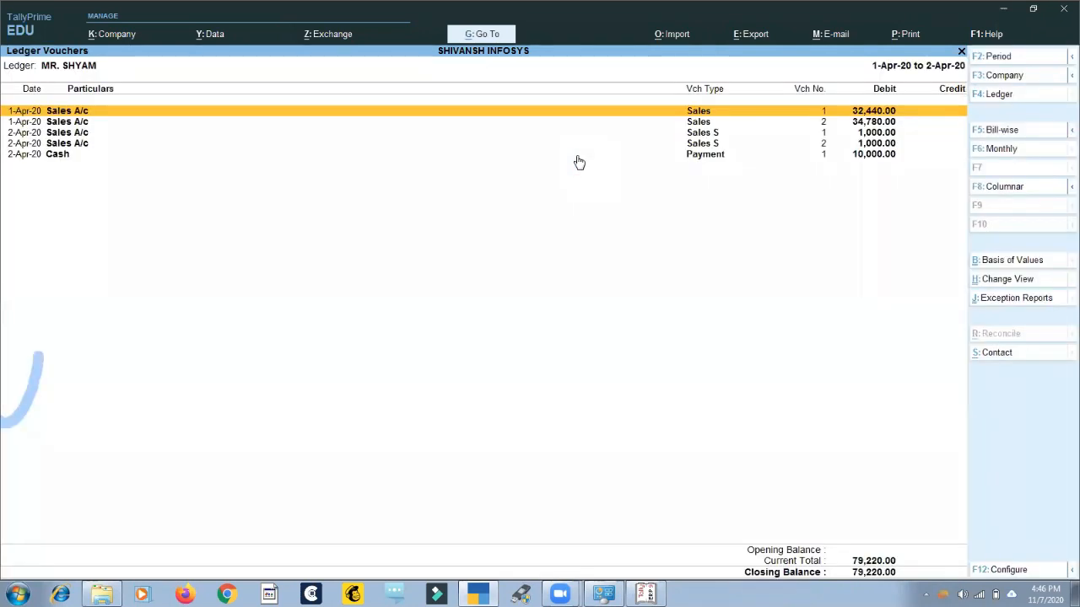
key("Escape")
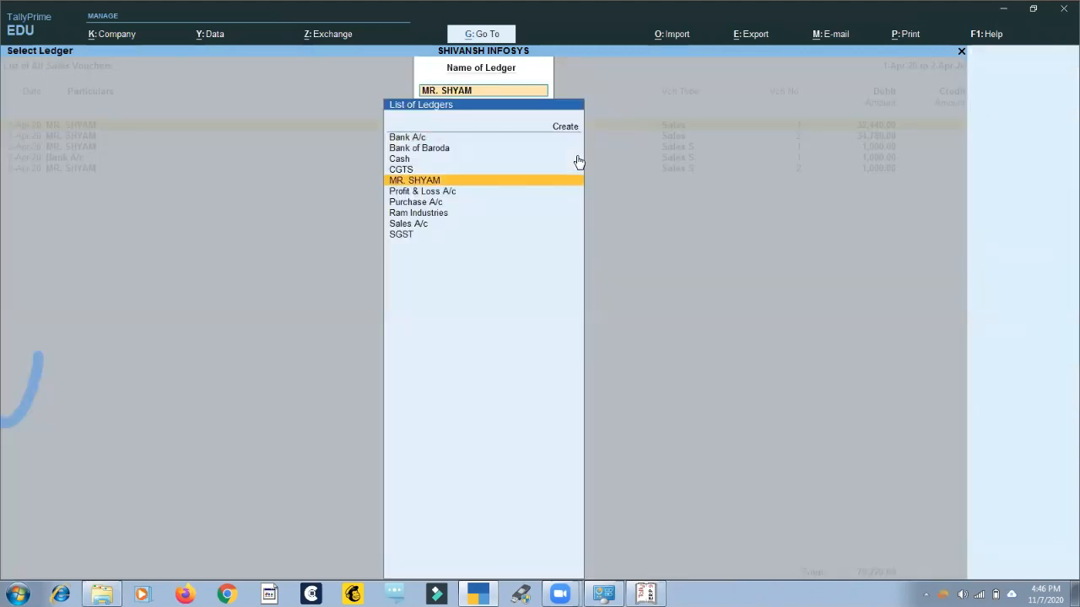
key("Escape")
key("Escape")
key("Escape")
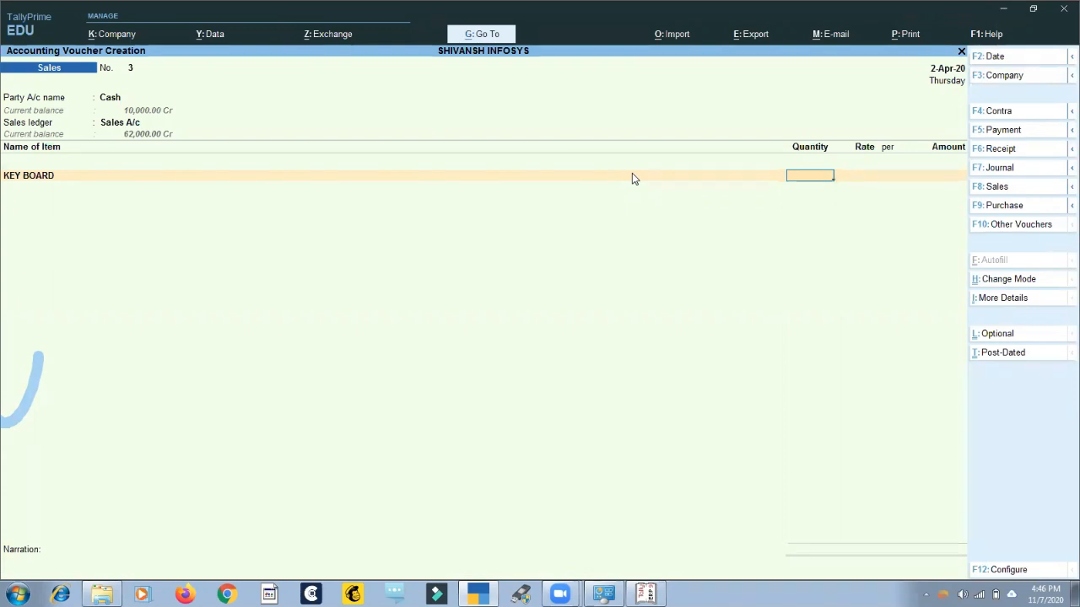
Use Create Voucher in Go To from the unfinished Sales voucher and switch the new voucher to Payment.
key("alt+g")
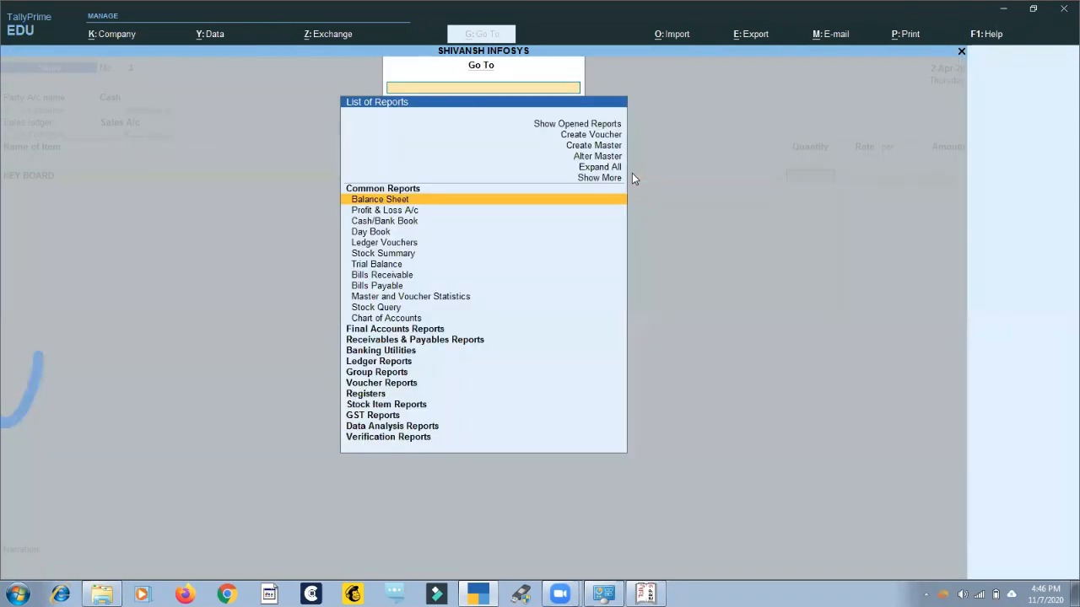
key("Up")
key("Up")
key("Up")
key("Up")
key("Up")
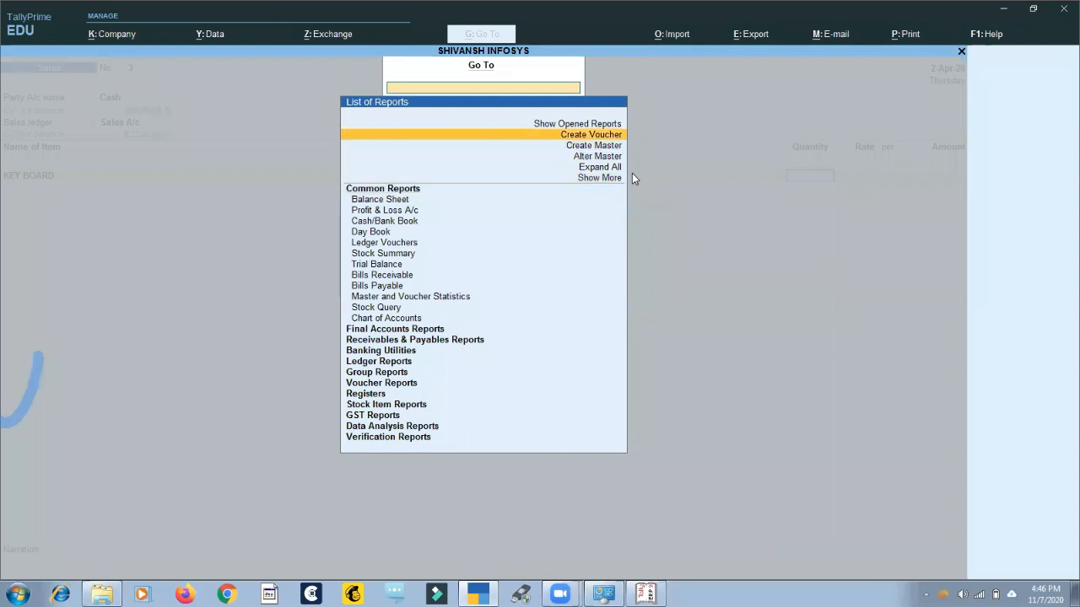
key("Return")
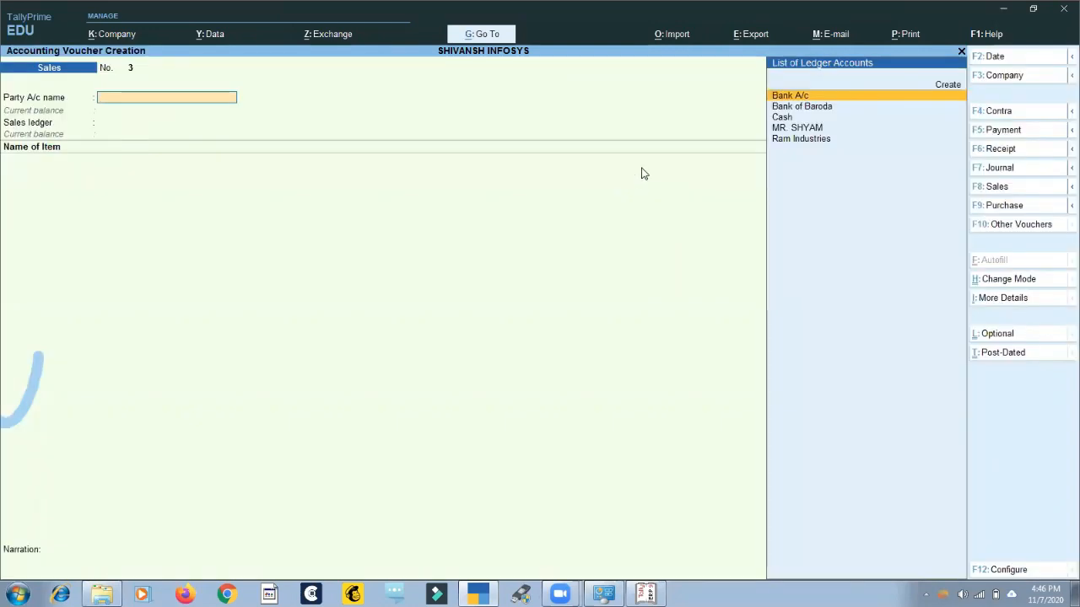
left_click(1003, 133)
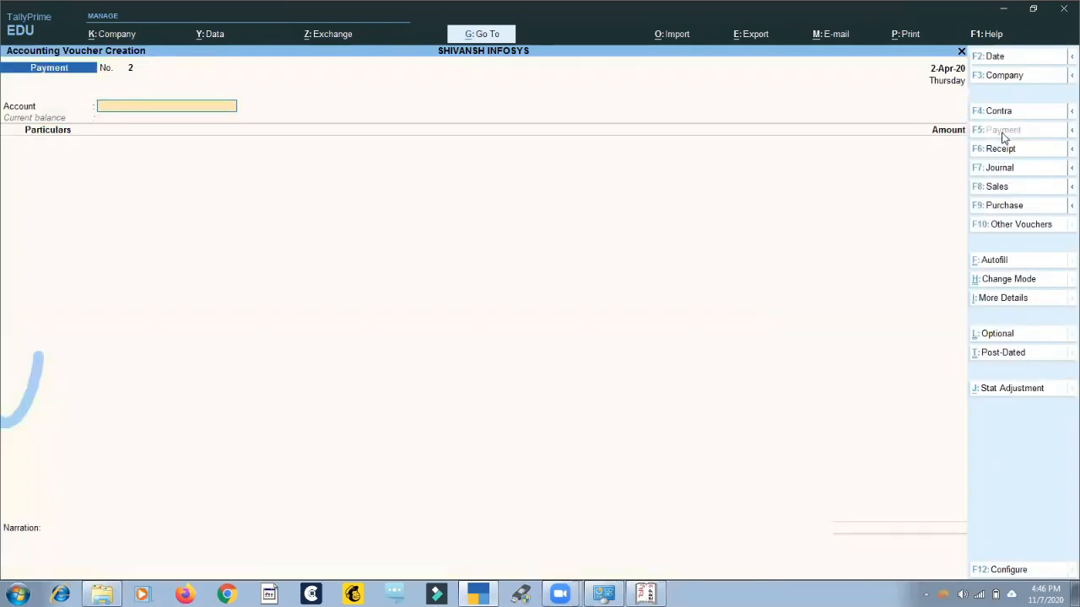
Enter Cash as the payment account and the customer's ledger as the particulars with an amount of 1.
type("Ca")
key("Return")
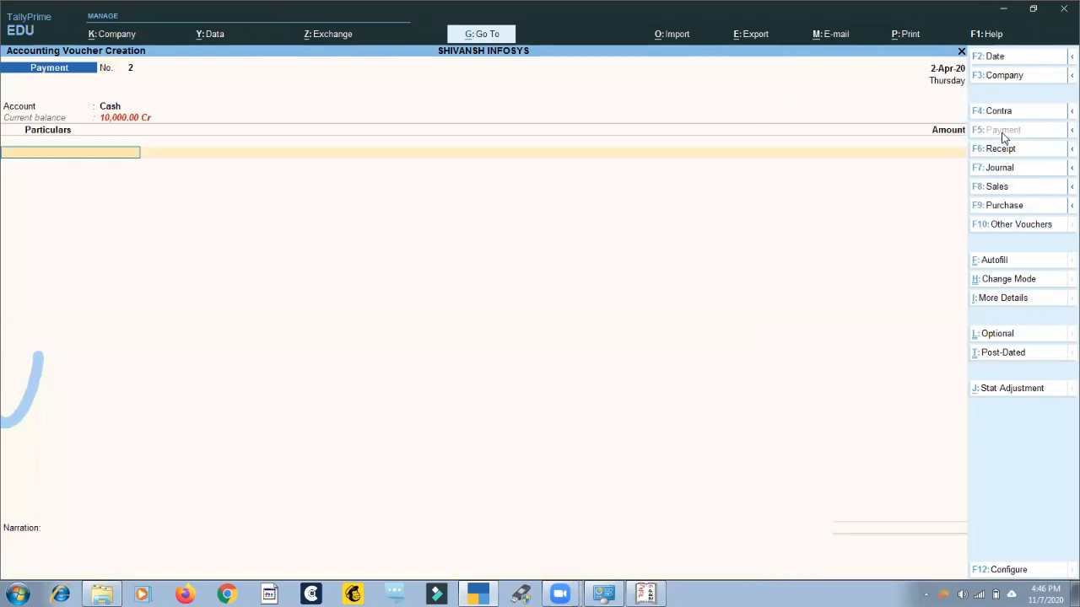
type("S")
key("Down")
key("Up")
key("Up")
key("Up")
key("Up")
key("Up")
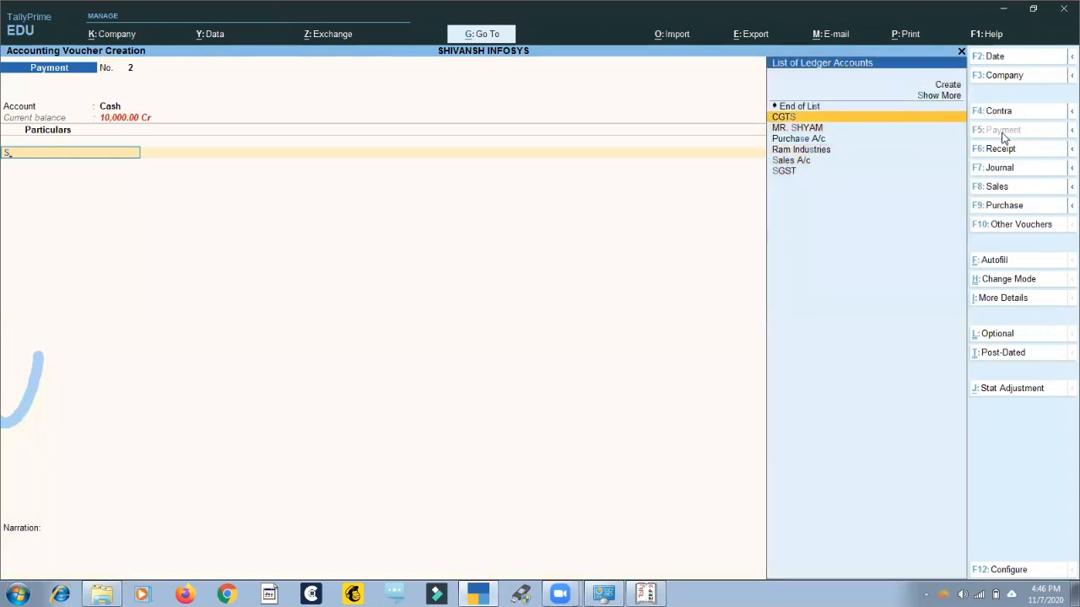
key("Down")
key("Return")
type("1")
key("Return")
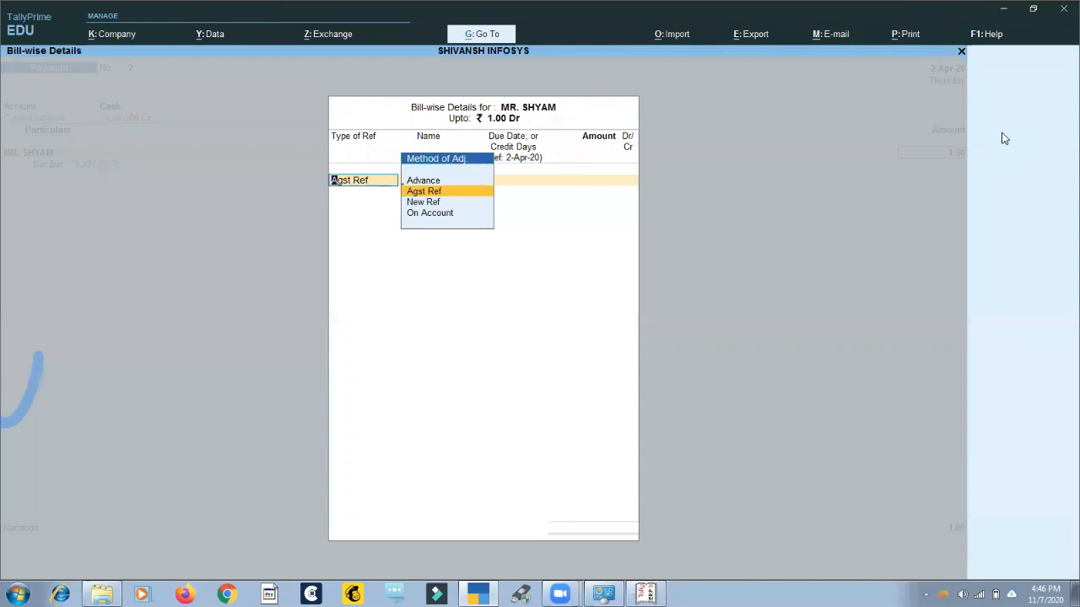
Allocate 1.00 Dr as Agst Ref to bill 1 and save the Payment voucher without a narration.
key("Return")
key("Return")
type("1")
key("Return")
key("Return")
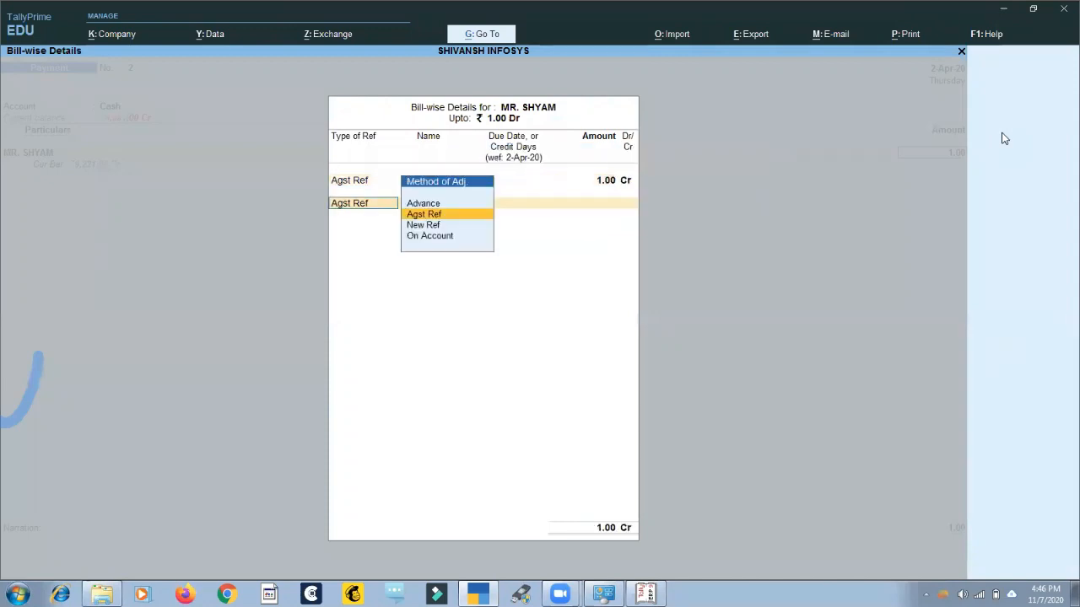
key("Return")
key("Escape")
key("Return")
key("Return")
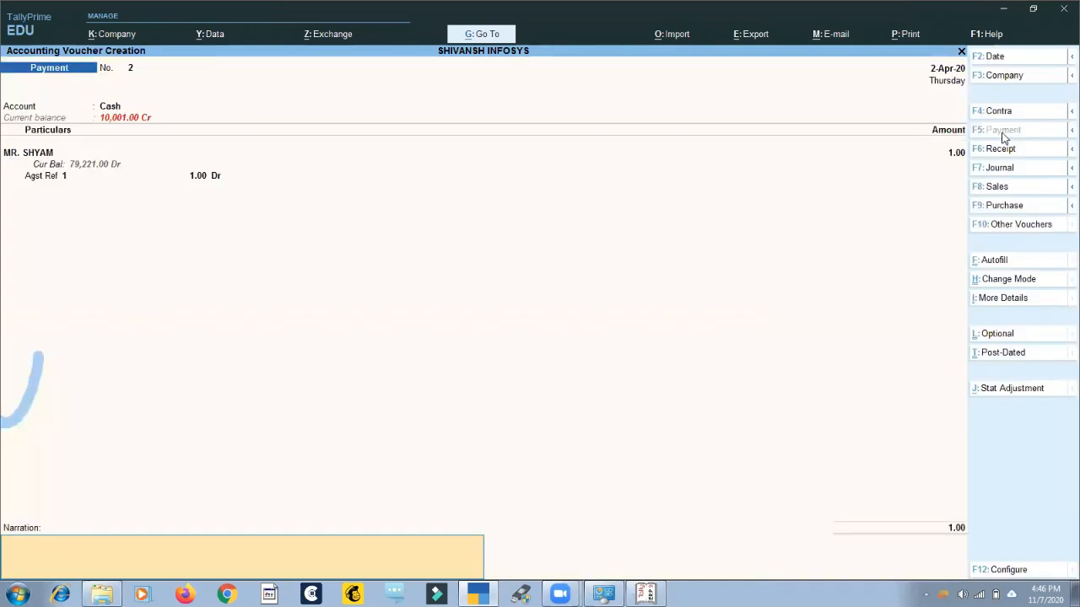
key("Return")
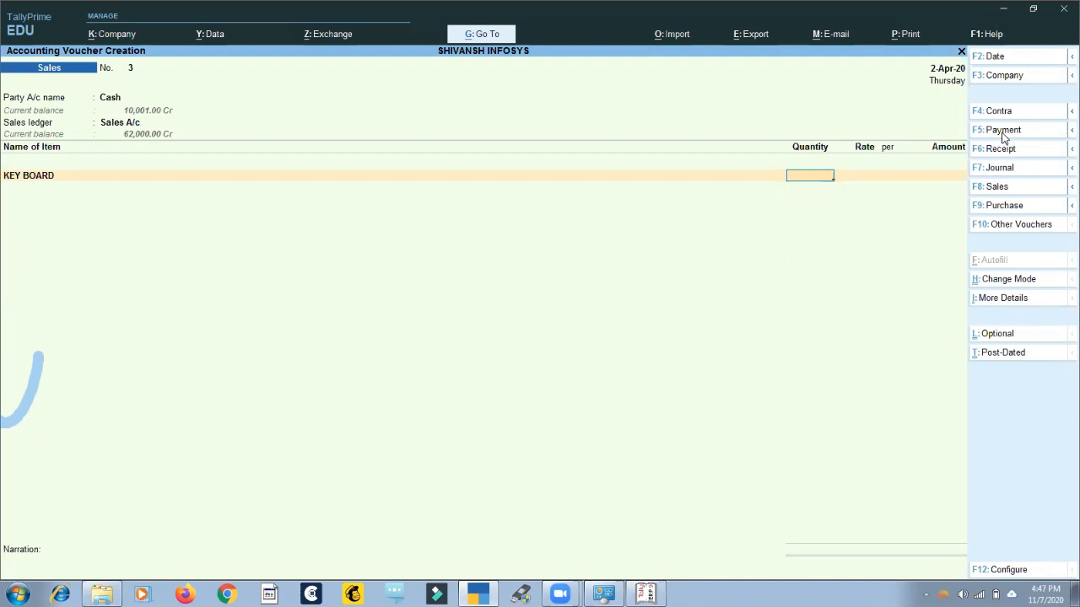
Quit the unfinished Sales voucher and open Sales voucher no. 1 of April from the Sales Register for alteration.
key("Escape")
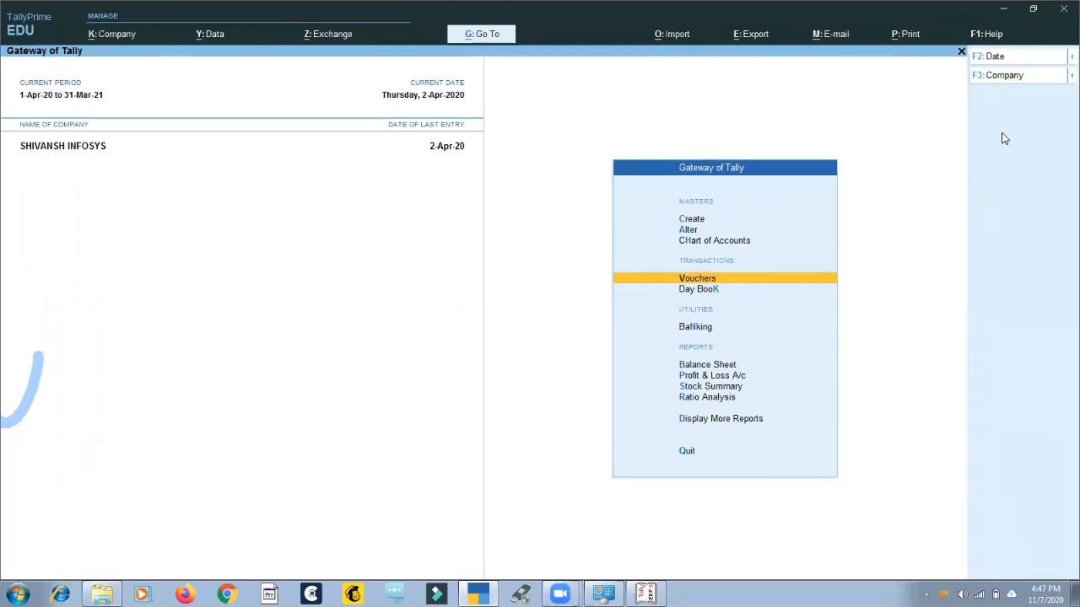
key("d")
key("a")
key("s")
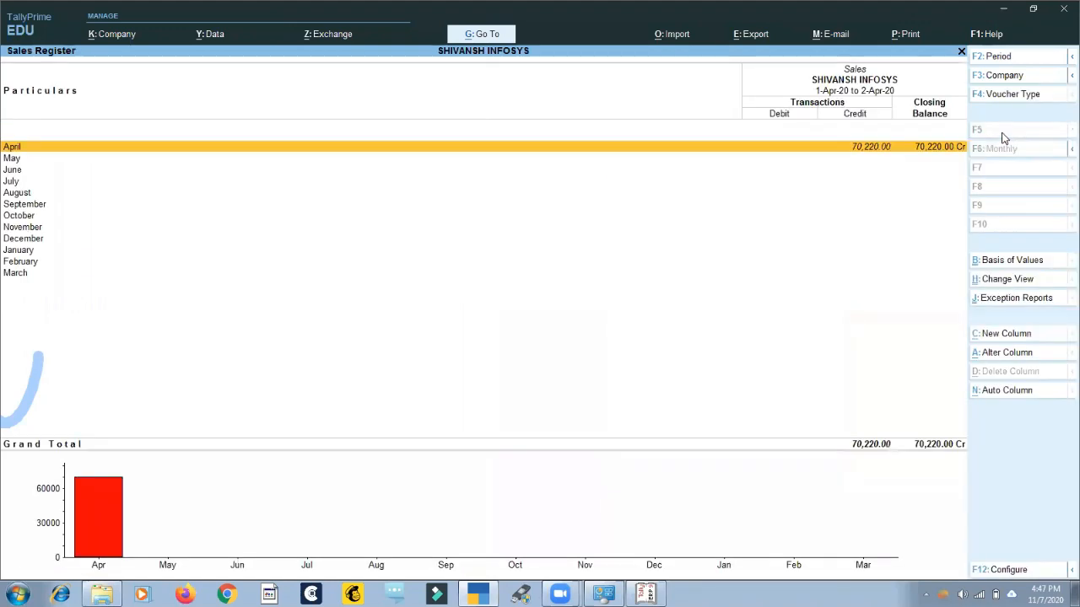
key("Return")
key("Return")
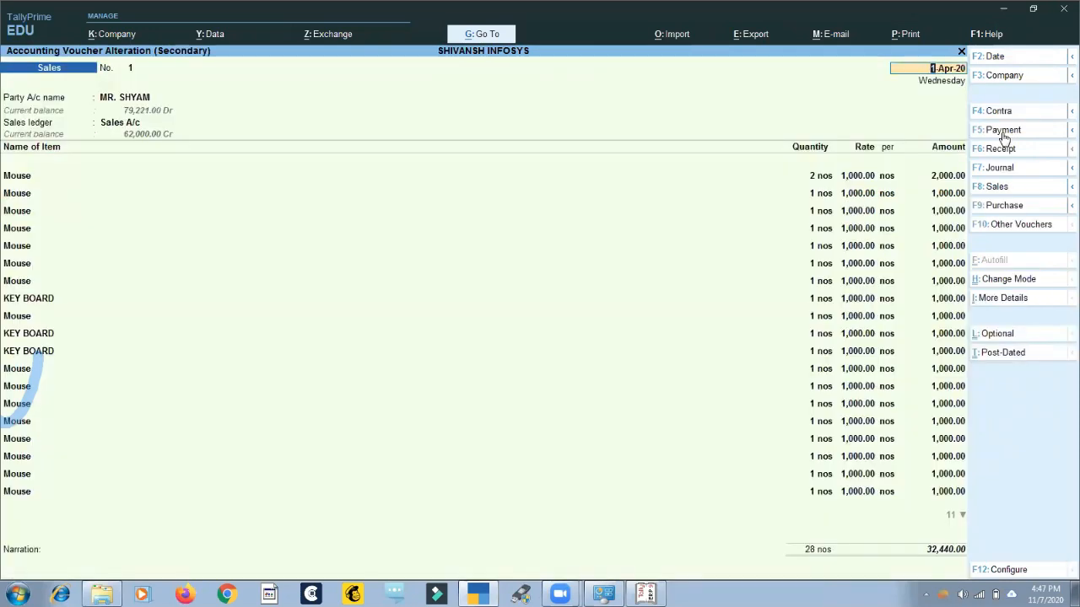
Change the party of Sales voucher no. 1 to Ram Industries and agree to update its address and tax registration details.
key("Return")
key("Return")
key("Escape")
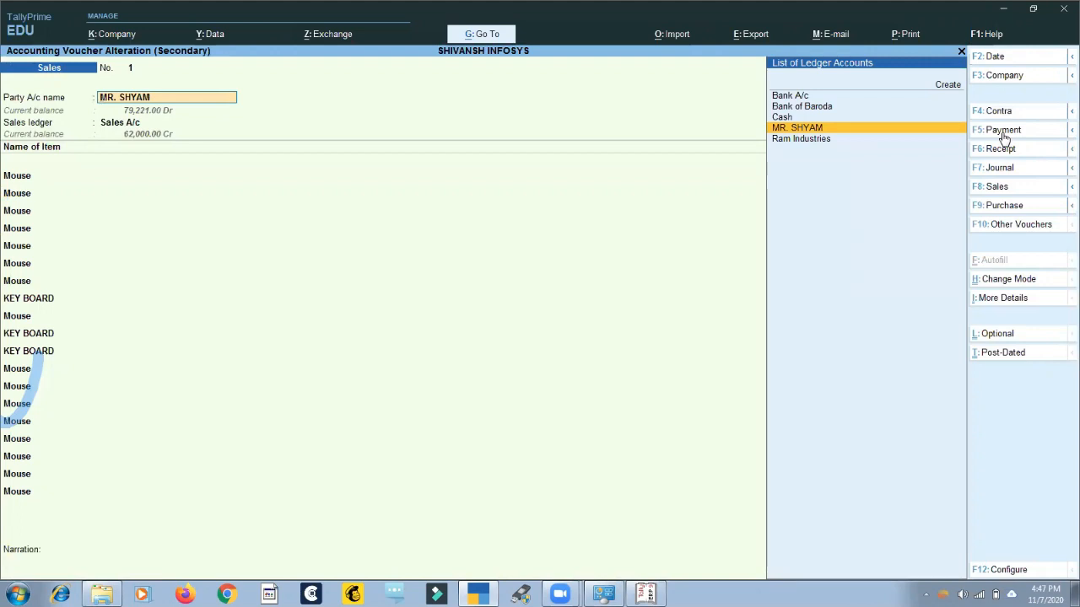
key("Down")
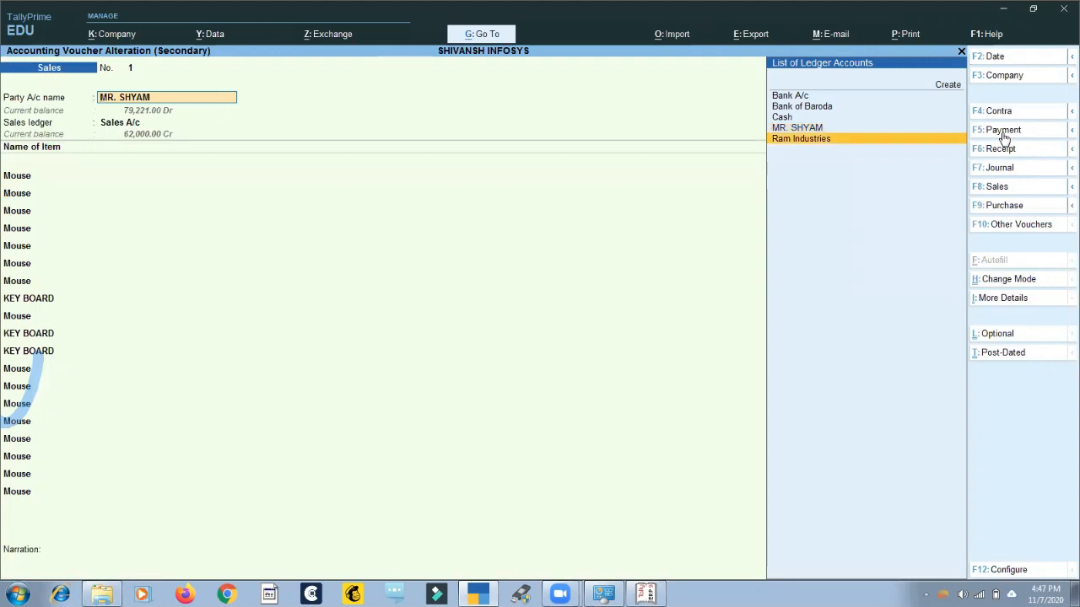
key("Return")
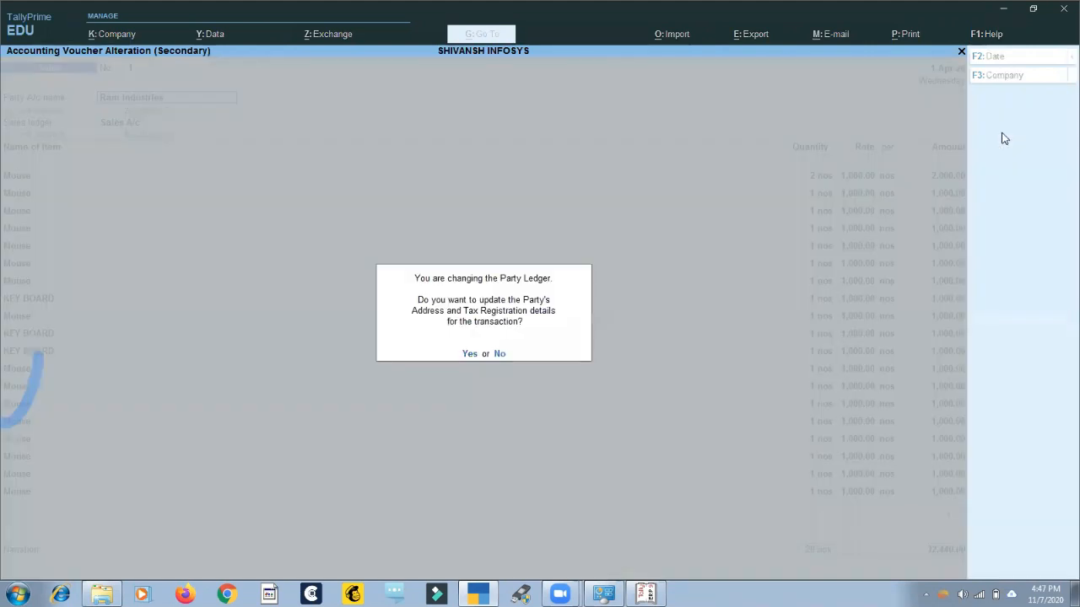
key("Return")
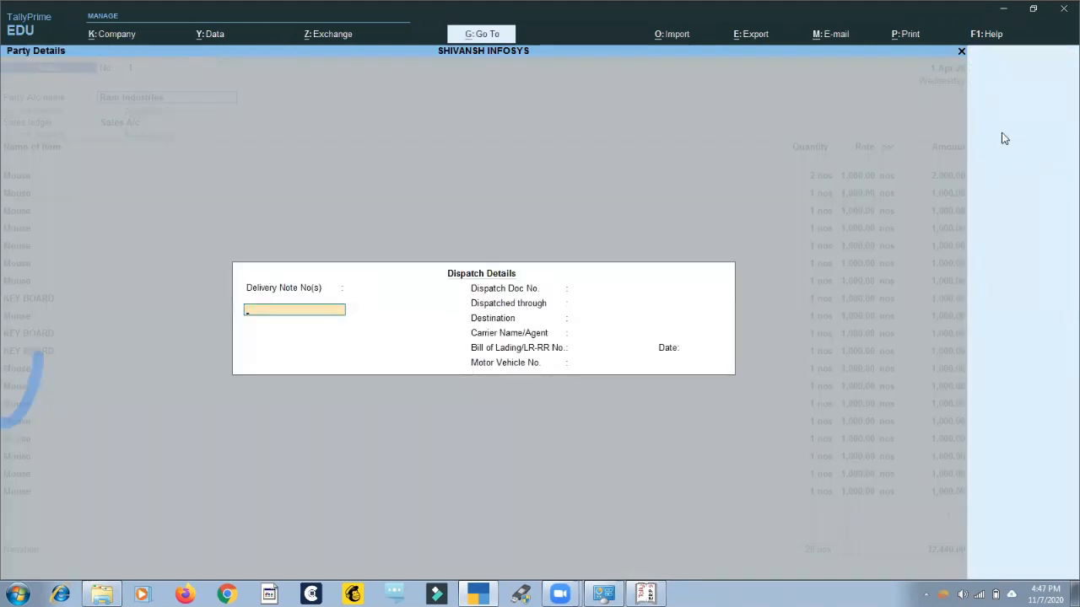
key("Escape")
key("Return")
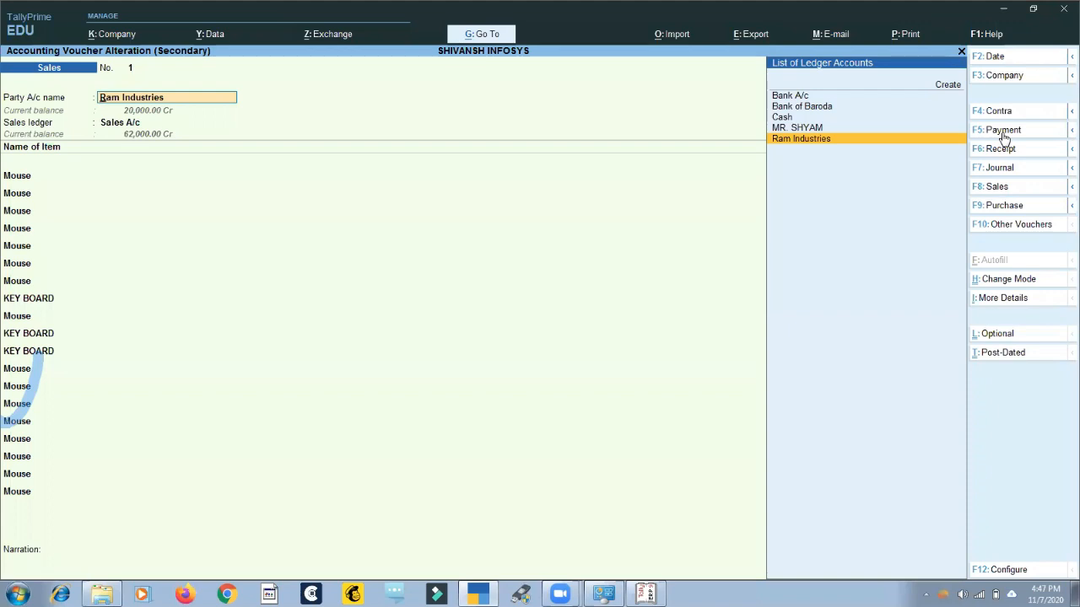
key("Return")
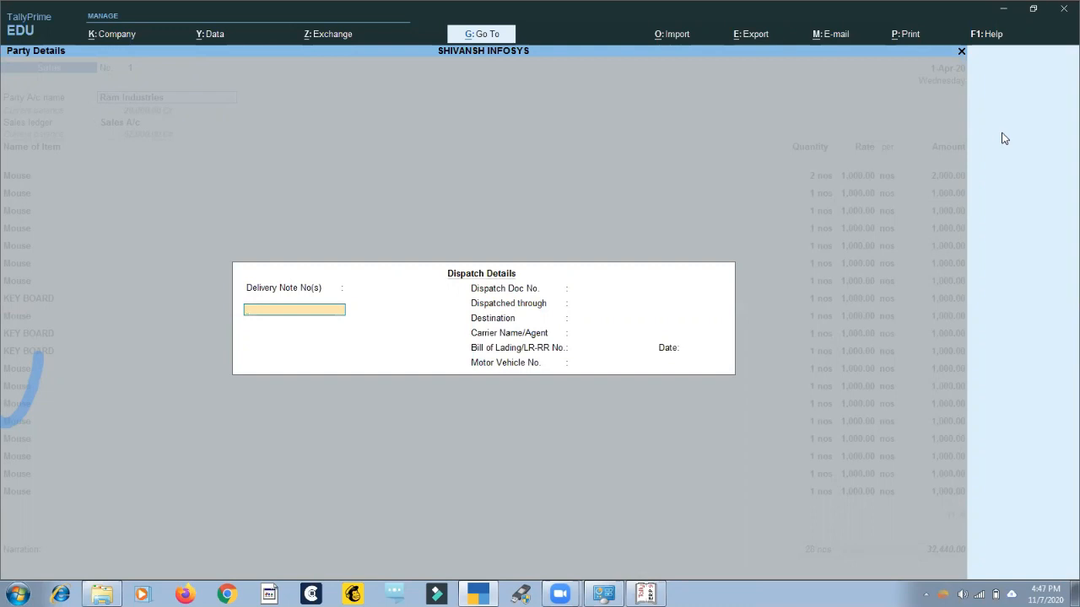
key("Escape")
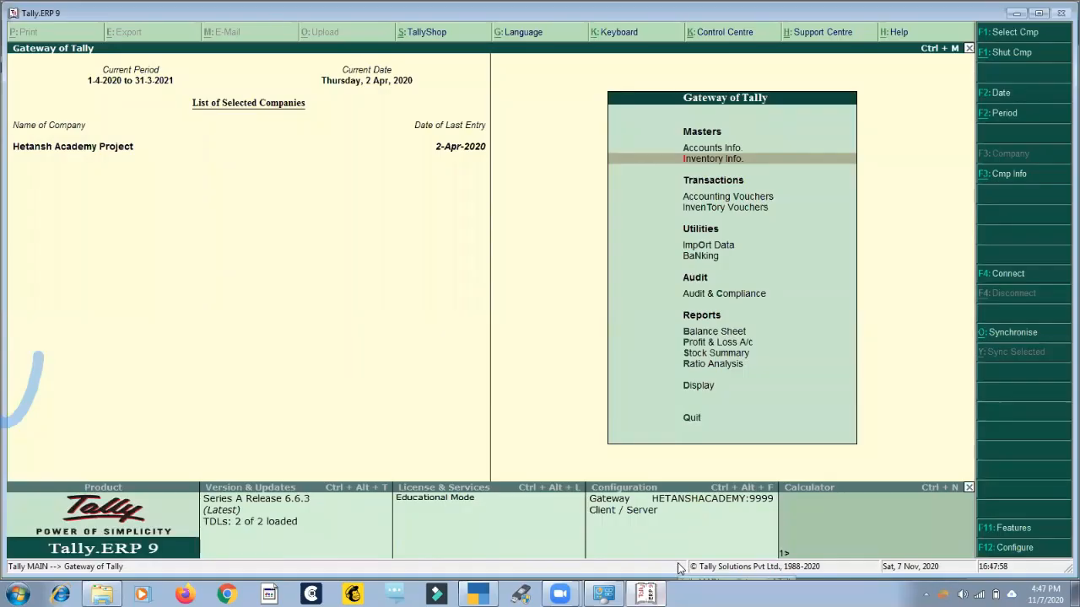
Switch to Tally.ERP 9 and open Sales voucher no. 1 of April from the Sales Register for alteration.
key("d")
key("a")
key("s")
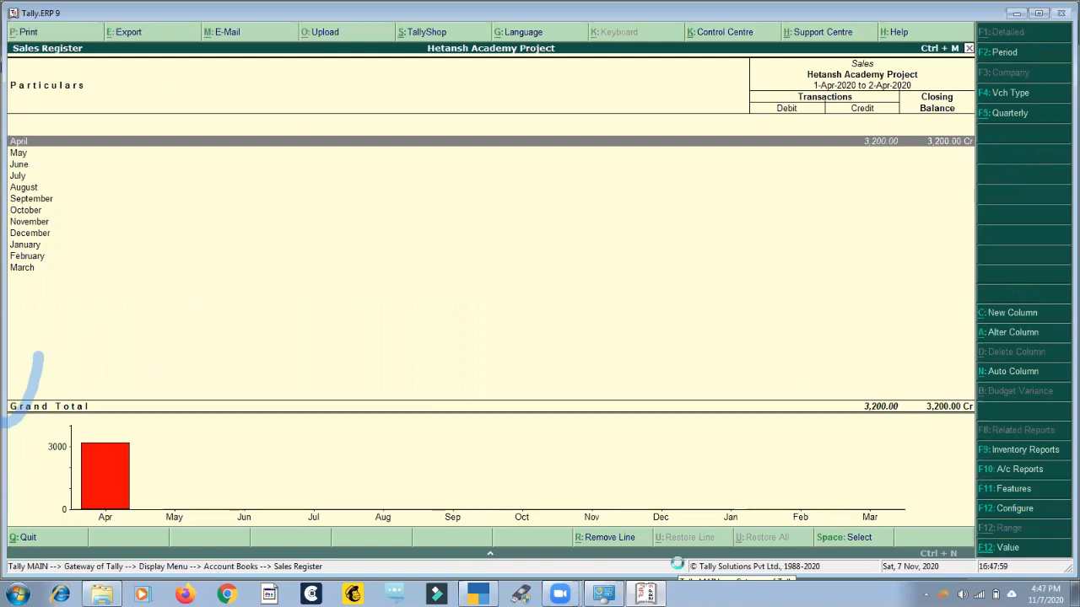
key("Return")
Change the party of the Sales voucher to MAGIC CARE - BUYER and bring up its party details.
key("Return")
key("Return")
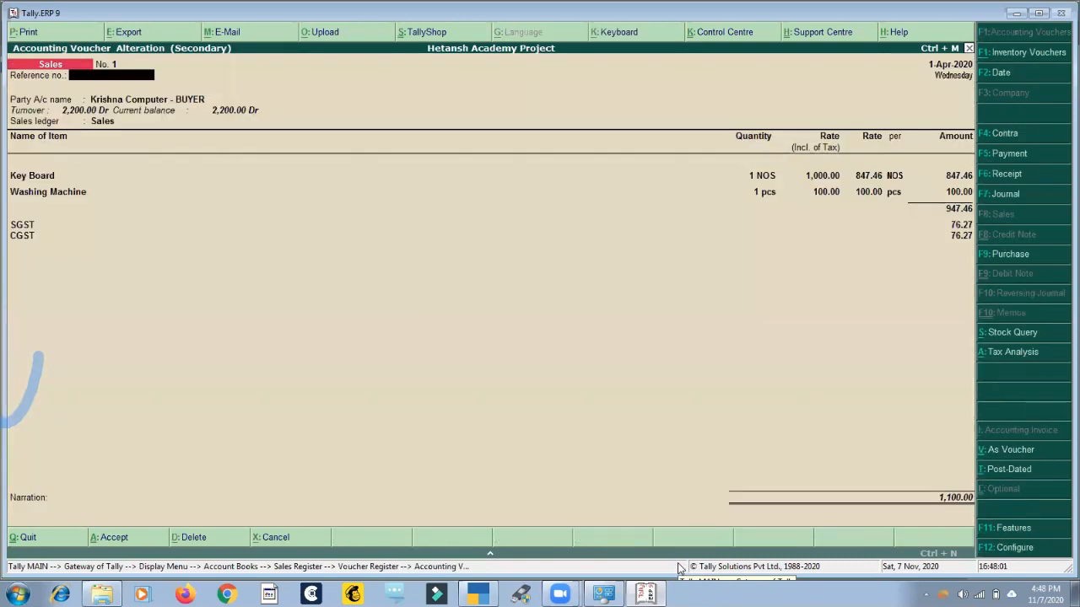
key("Return")
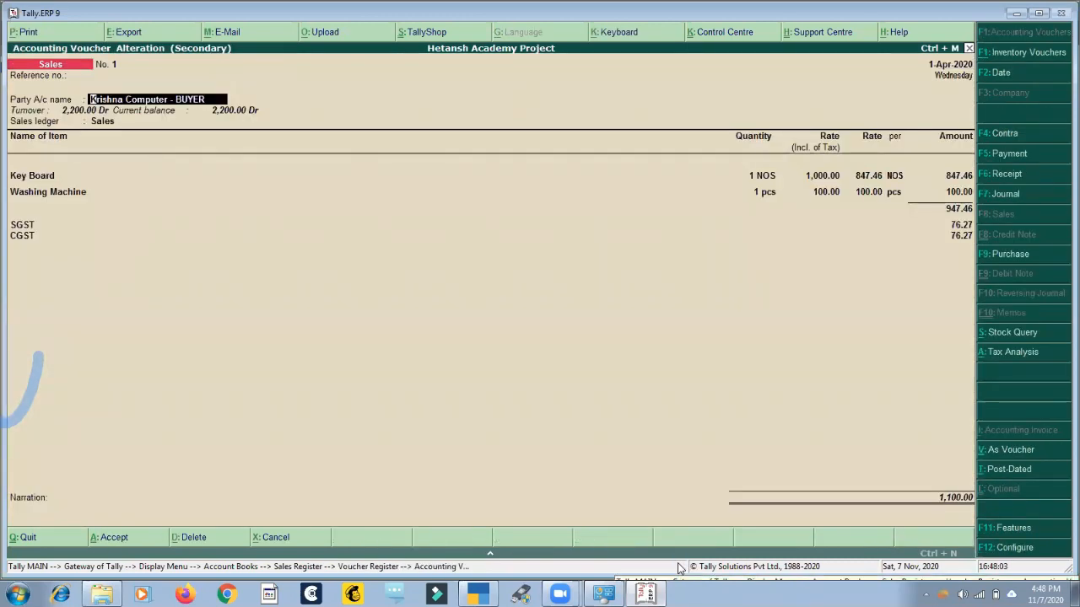
key("Return")
key("Escape")
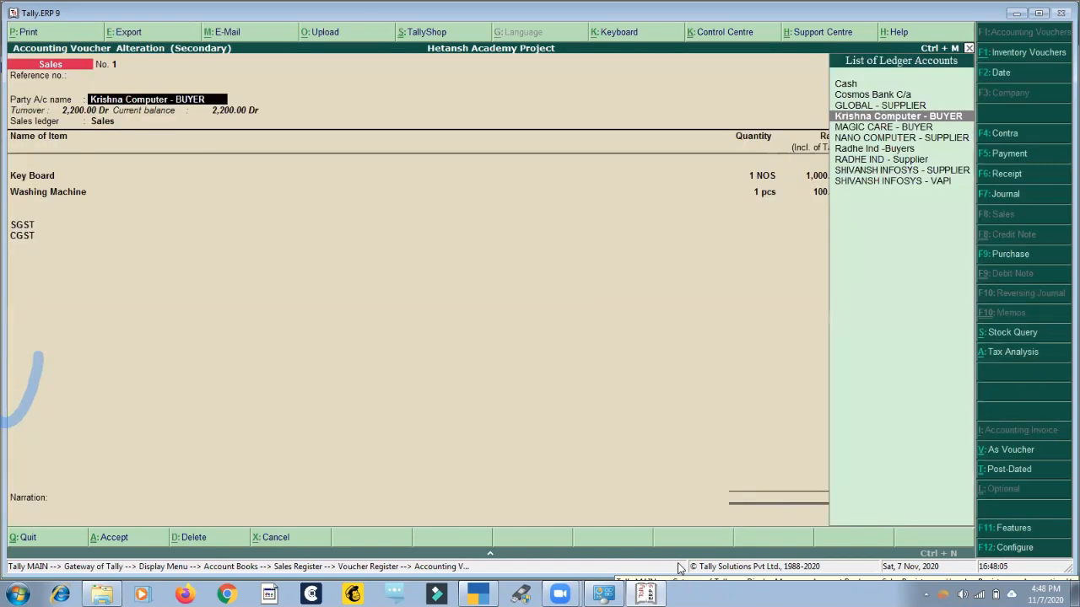
key("Down")
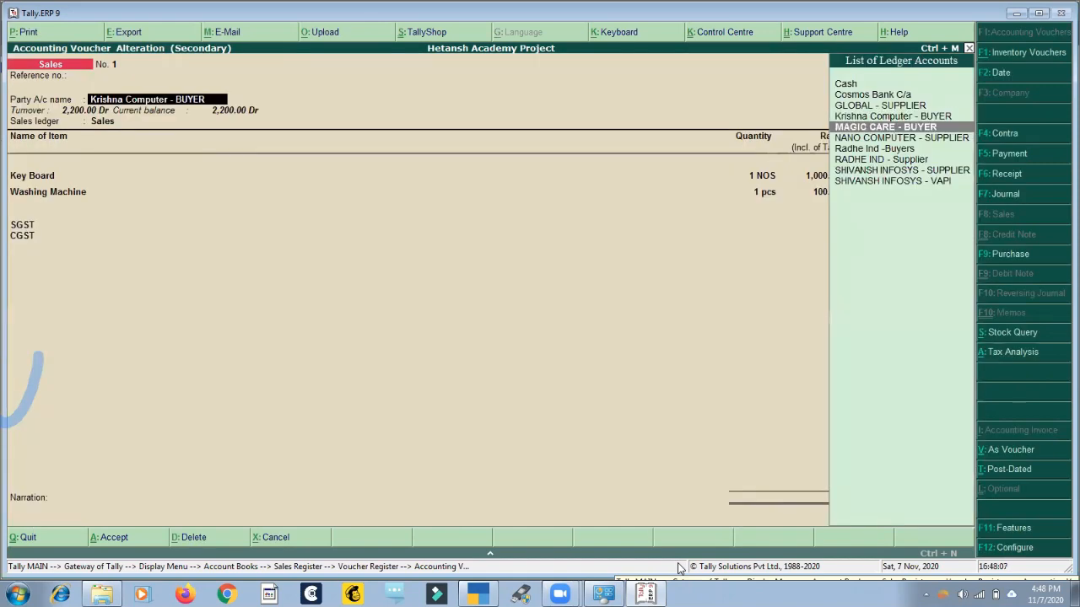
key("Return")
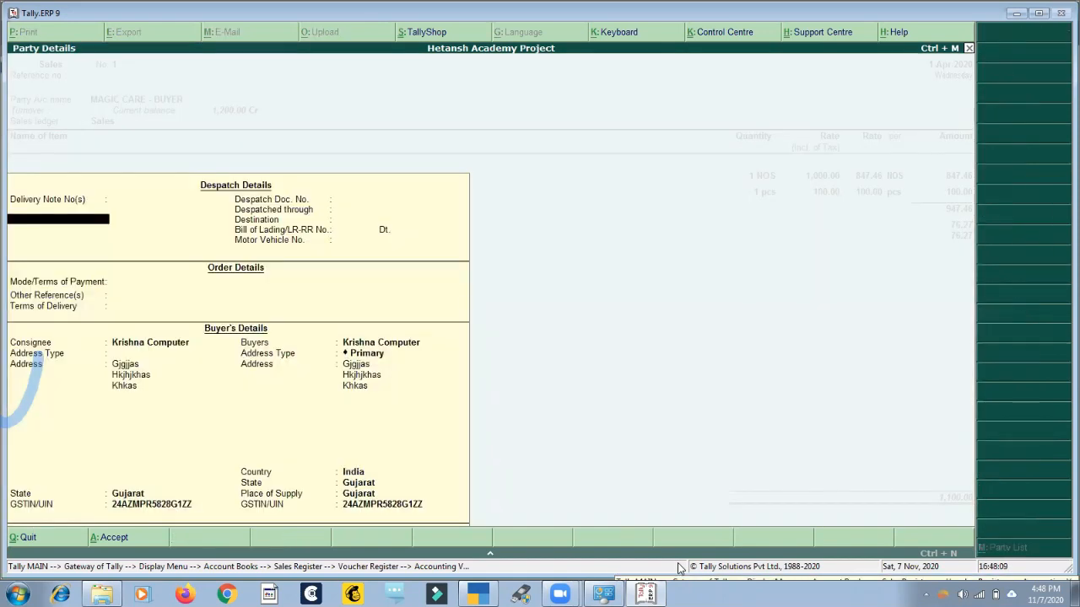
key("Escape")
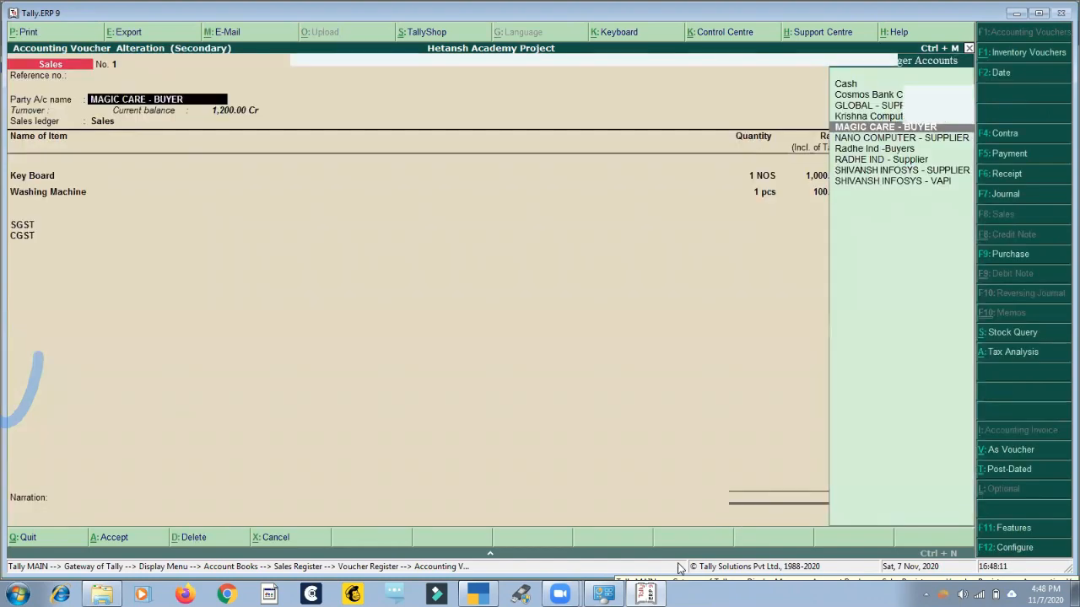
key("Return")
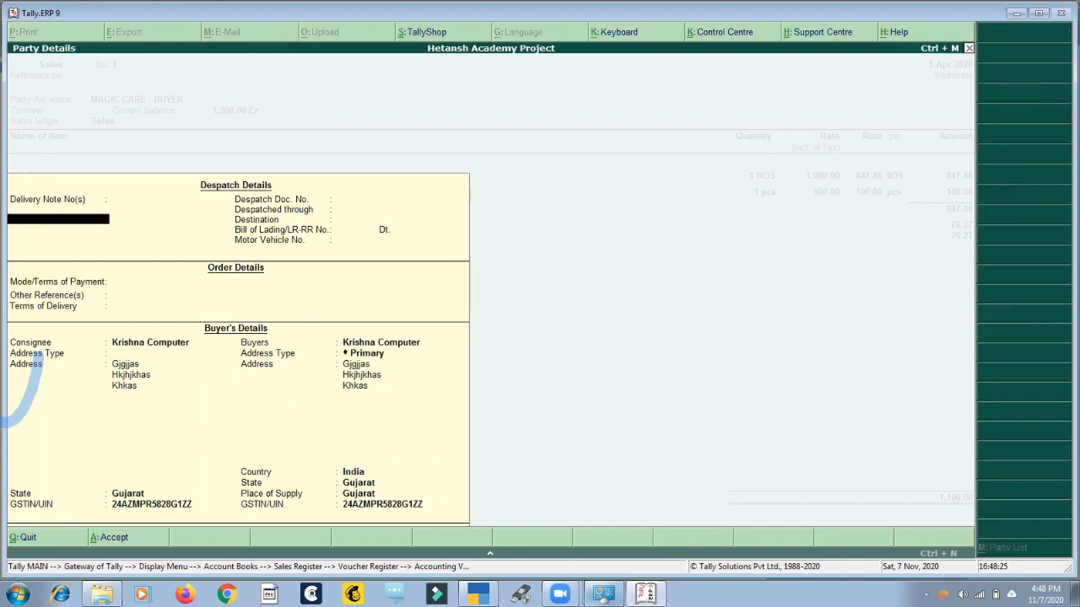
Switch back to TallyPrime, quit the altered Sales voucher without saving and reopen Sales voucher no. 1.
left_click(478, 594)
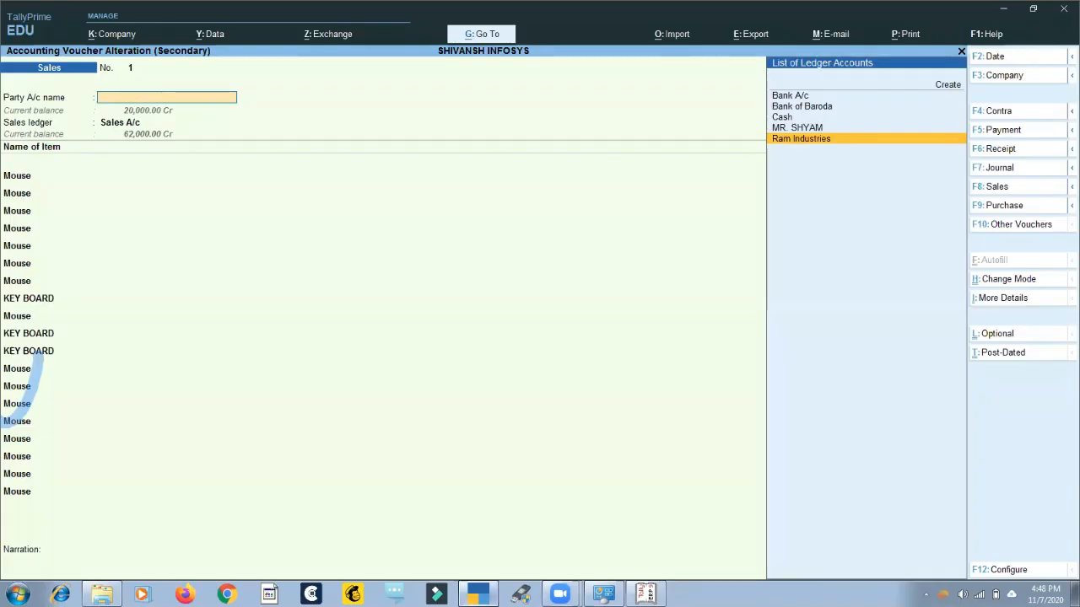
key("Escape")
key("y")
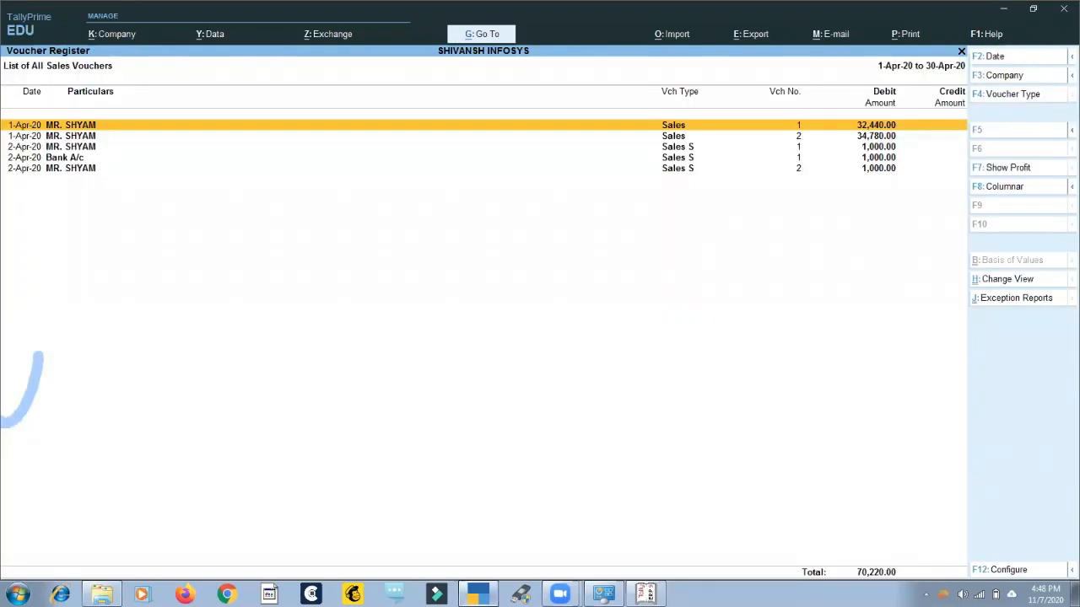
key("Return")
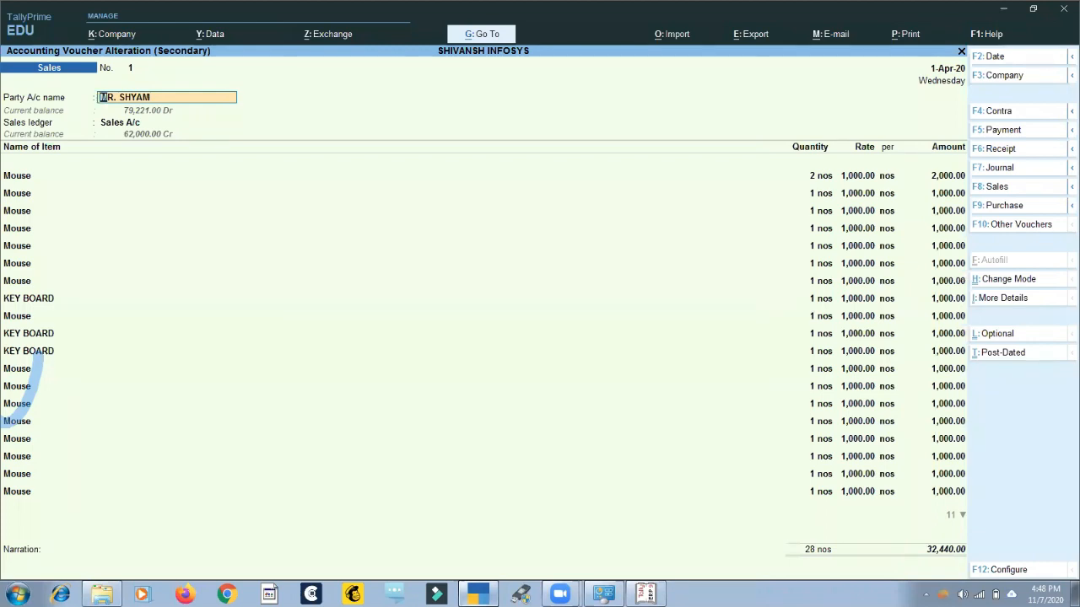
Select Ram Industries as the voucher's party and agree to update the party's address and tax registration details.
type("s")
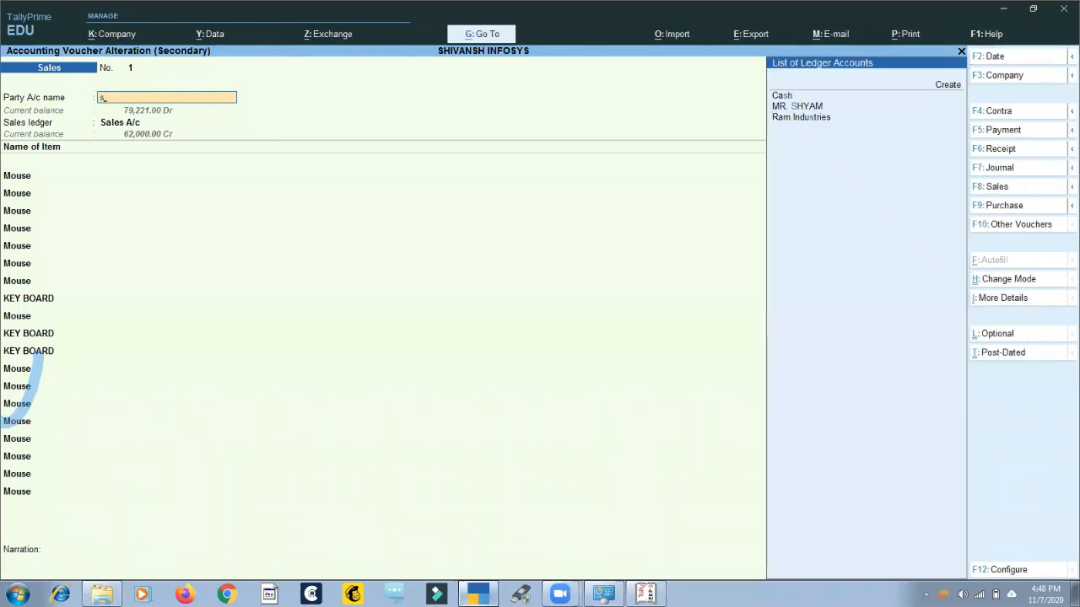
key("BackSpace")
key("Down")
key("Down")
key("Down")
key("Down")
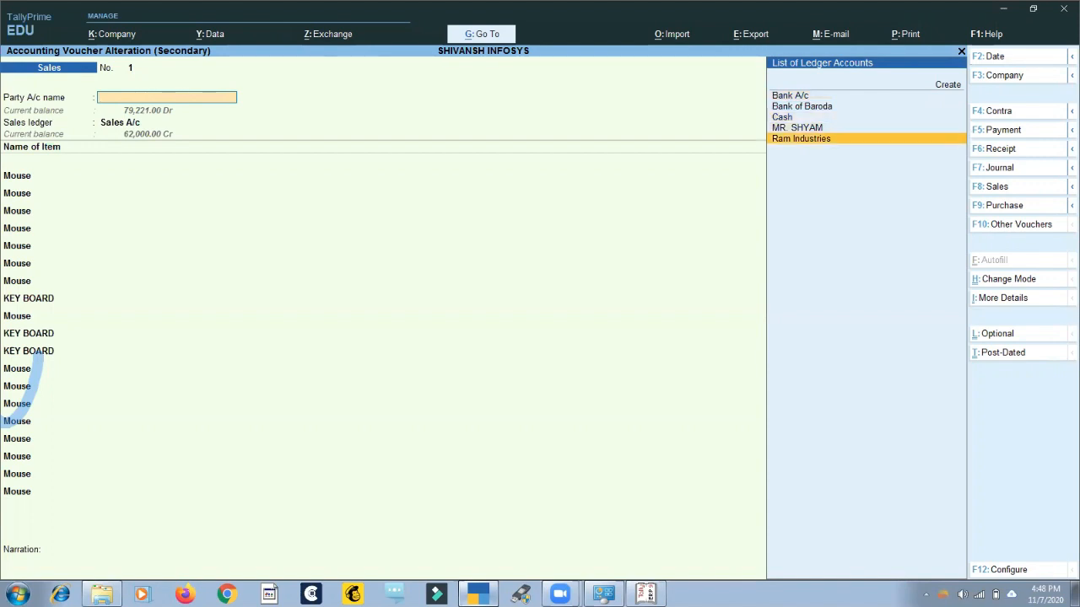
key("Return")
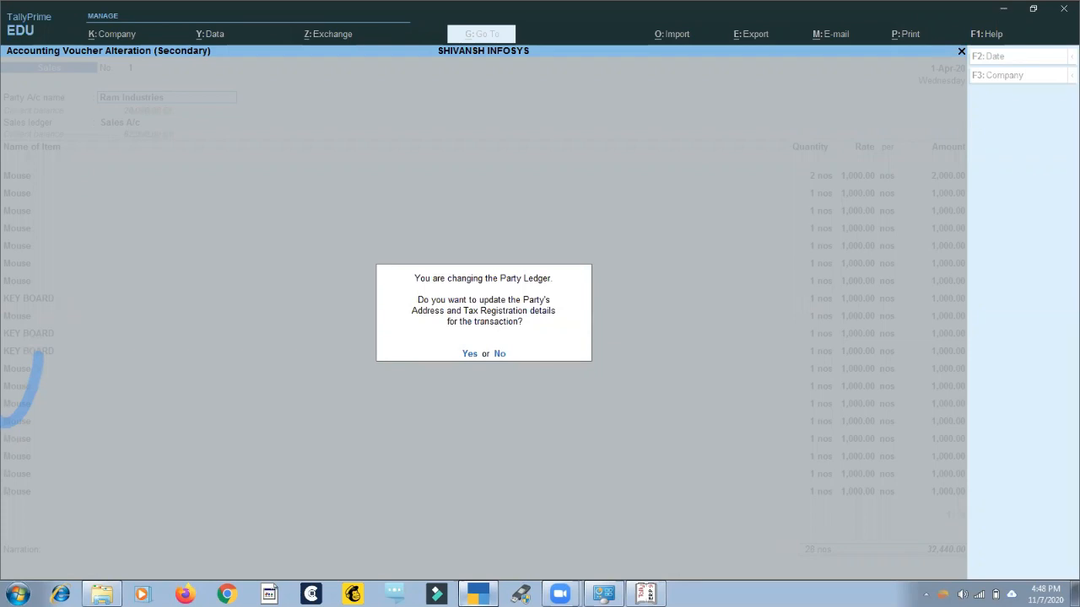
key("y")
Leave the dispatch details blank and accept the party details for Ram Industries.
key("Return")
key("Return")
key("Return")
key("Return")
key("Return")
key("Return")
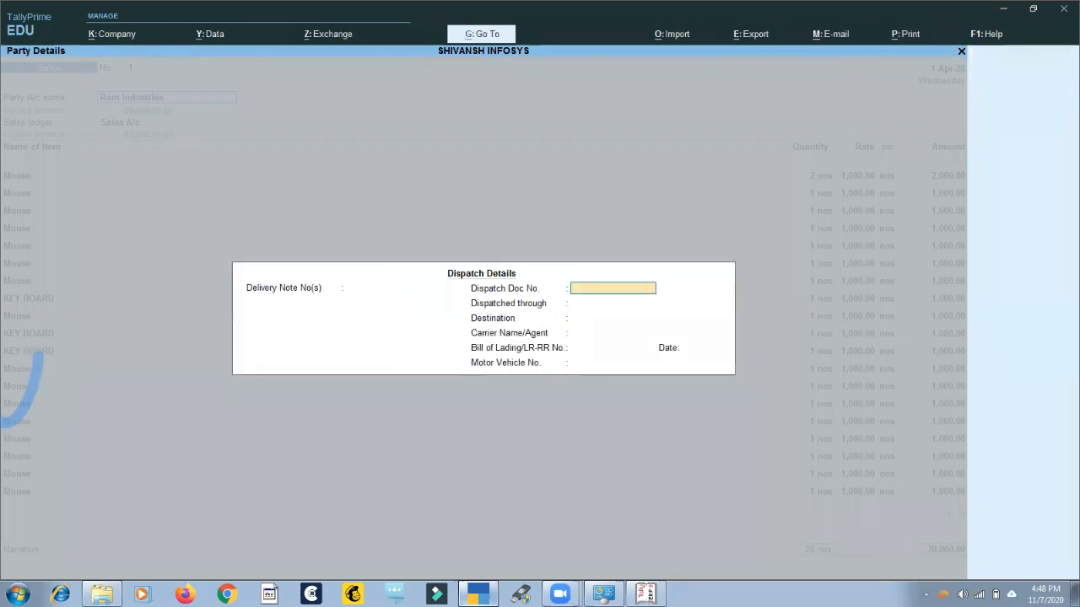
key("Return")
key("Return")
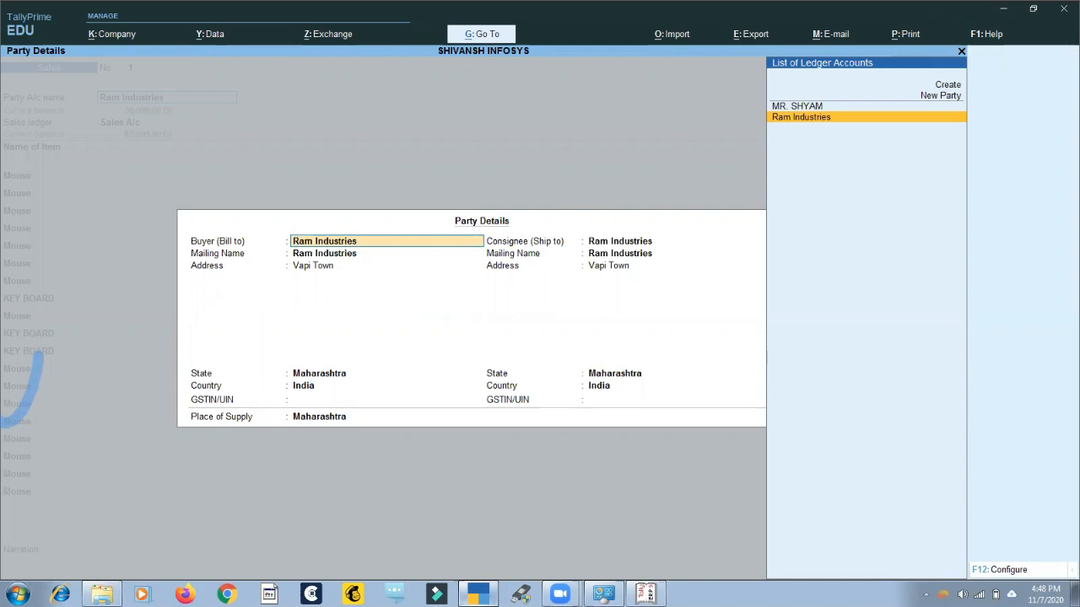
key("Return")
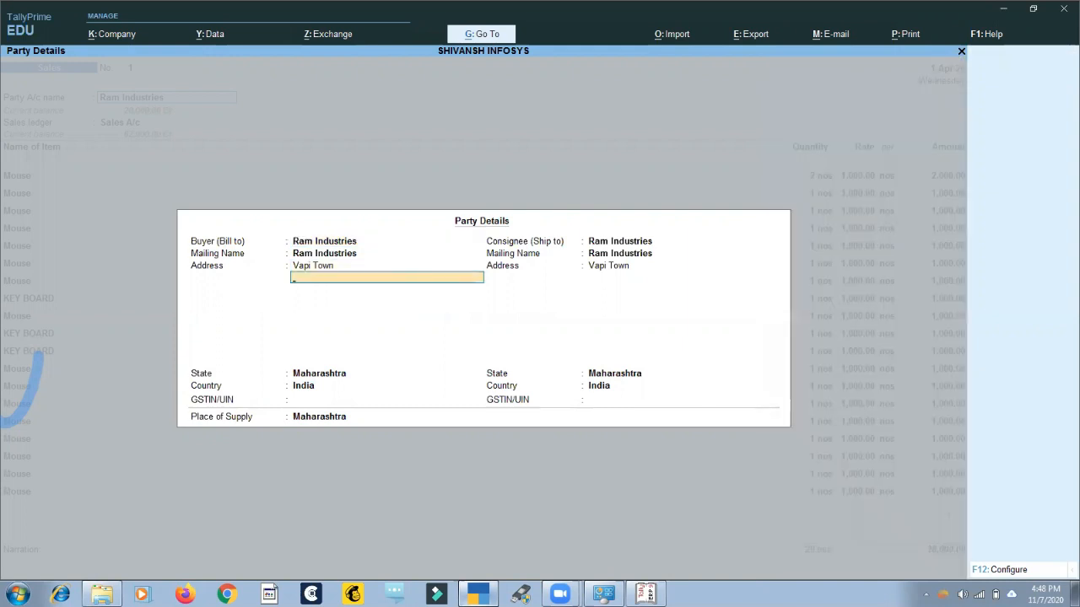
key("ctrl")
key("ctrl+a")
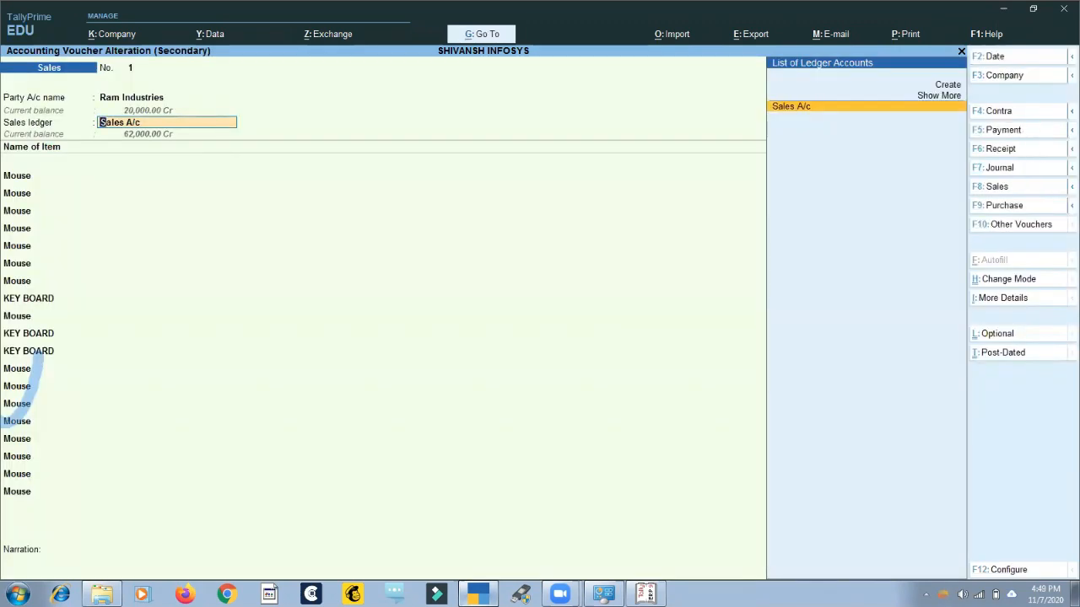
Quit the Sales voucher without saving and open Purchase voucher no. 1 of April from the Purchase Register.
key("Escape")
key("y")
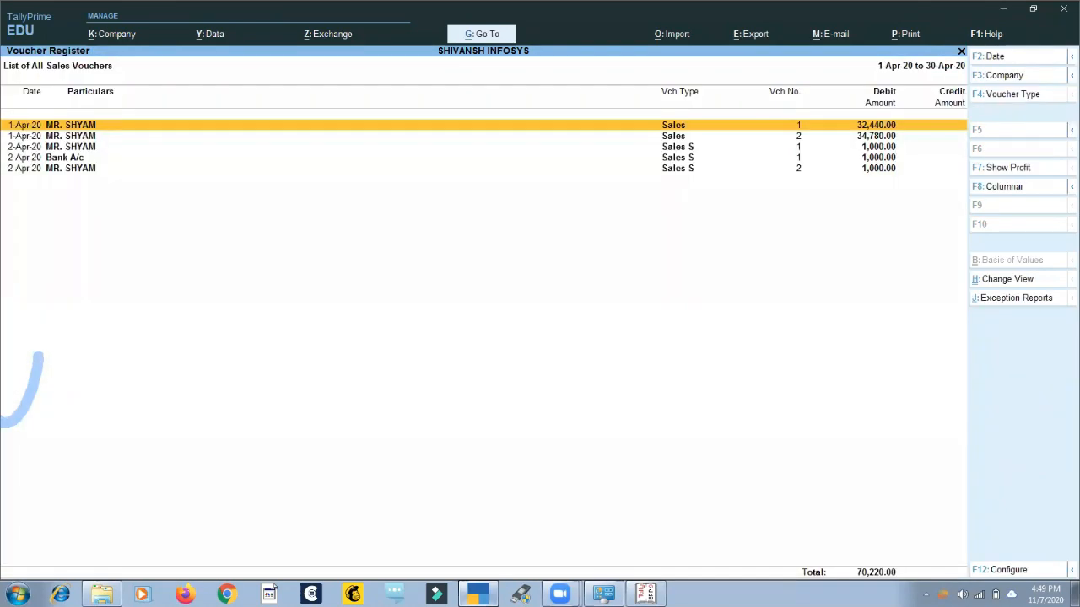
key("Escape")
key("Escape")
key("Down")
key("Down")
key("Up")
key("Return")
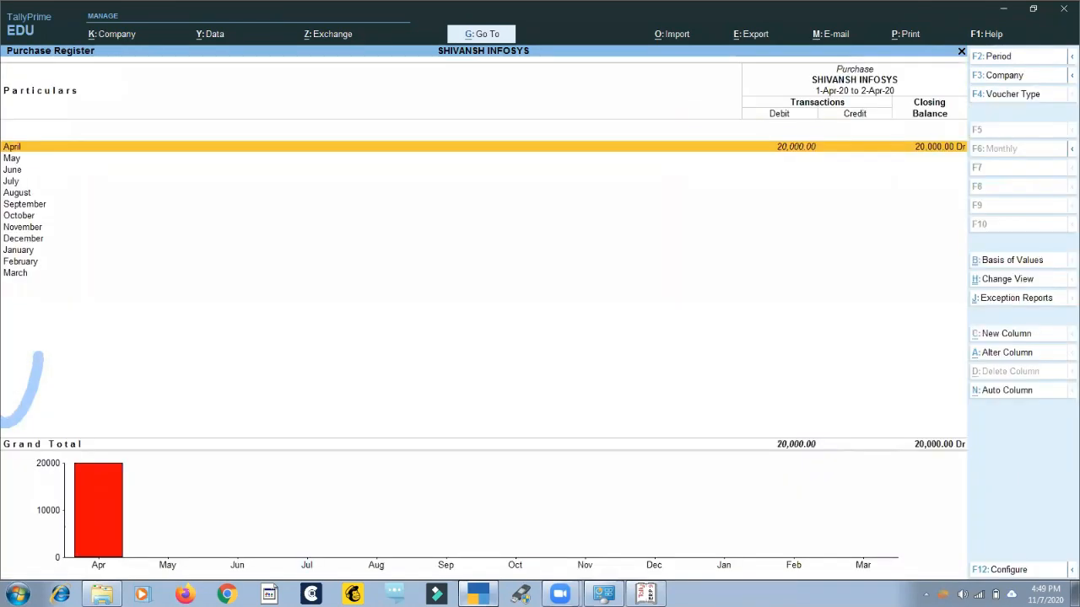
key("Return")
Reselect Ram Industries as the party of the Purchase voucher and return to the party account field.
key("Return")
key("Return")
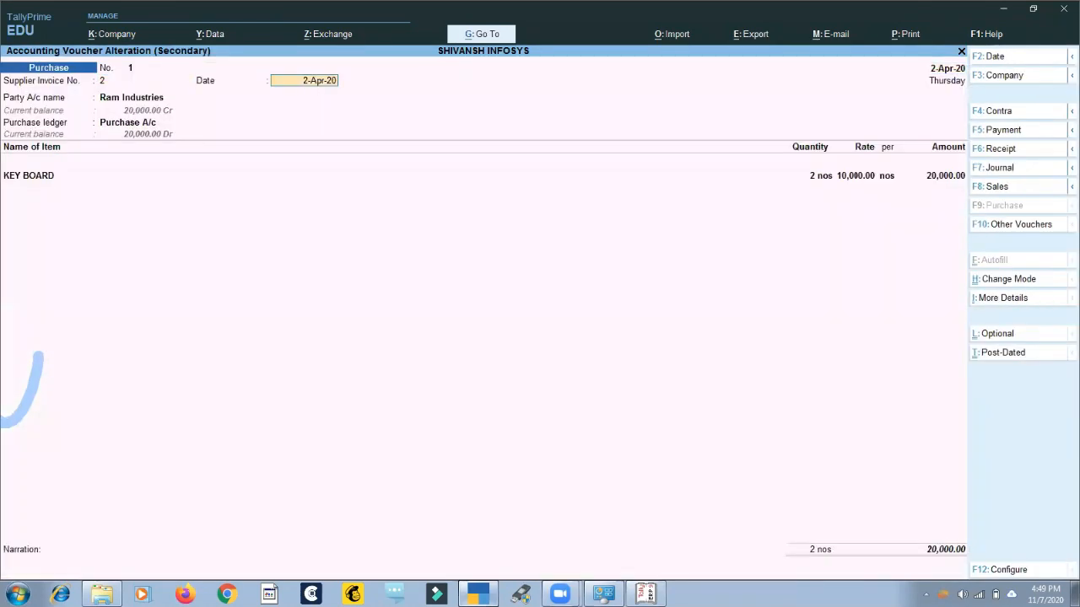
key("Return")
type("A")
key("Down")
key("Down")
key("Down")
key("Down")
key("Down")
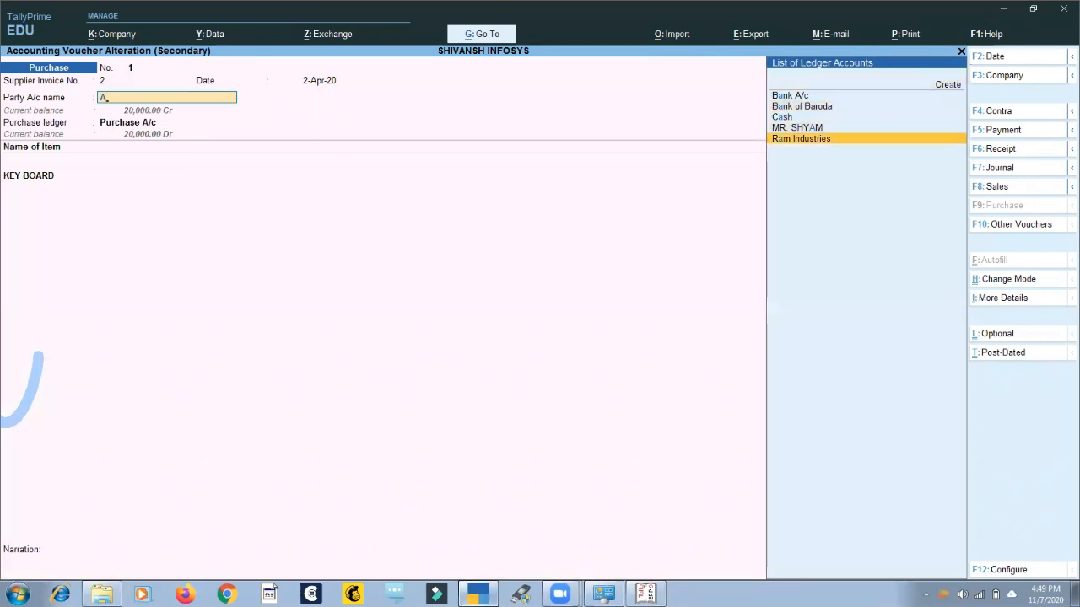
key("Return")
key("Escape")
Change the Purchase voucher's party to the customer's ledger and agree to update the address and tax registration details.
key("Up")
key("Return")
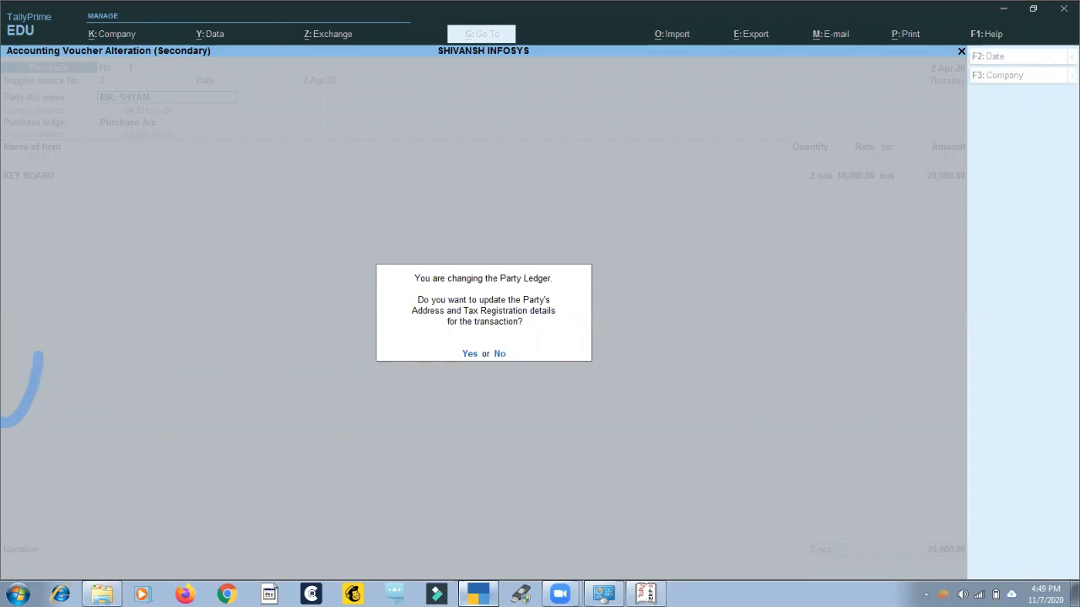
key("Return")
key("Escape")
key("Return")
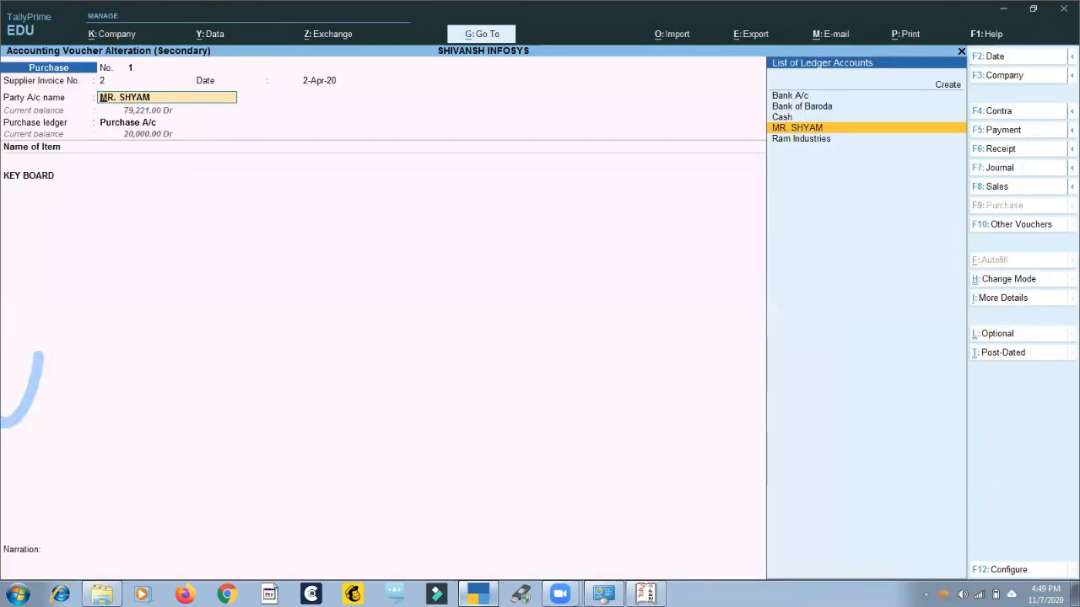
Quit the Purchase voucher without saving and open April's voucher list from the Sales Register.
key("BackSpace")
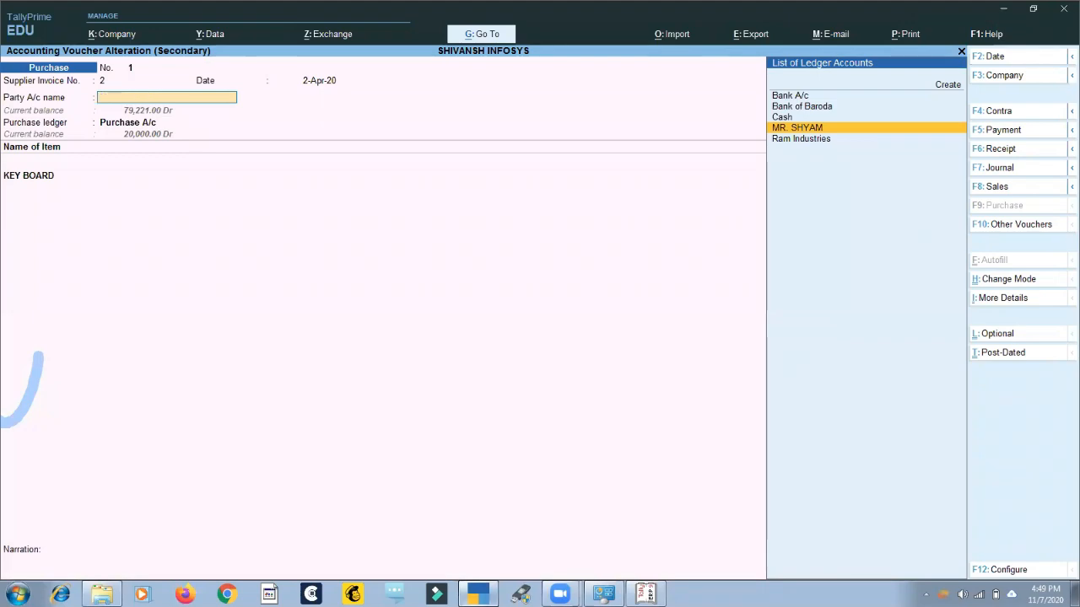
key("Escape")
key("Escape")
key("Escape")
key("Escape")
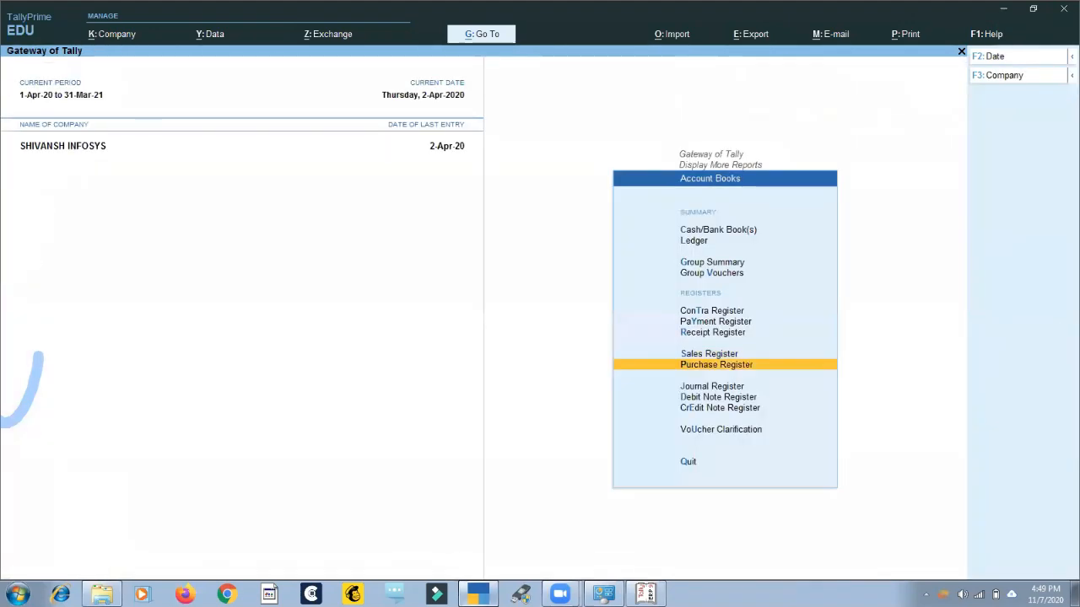
key("Escape")
key("Escape")
key("Escape")
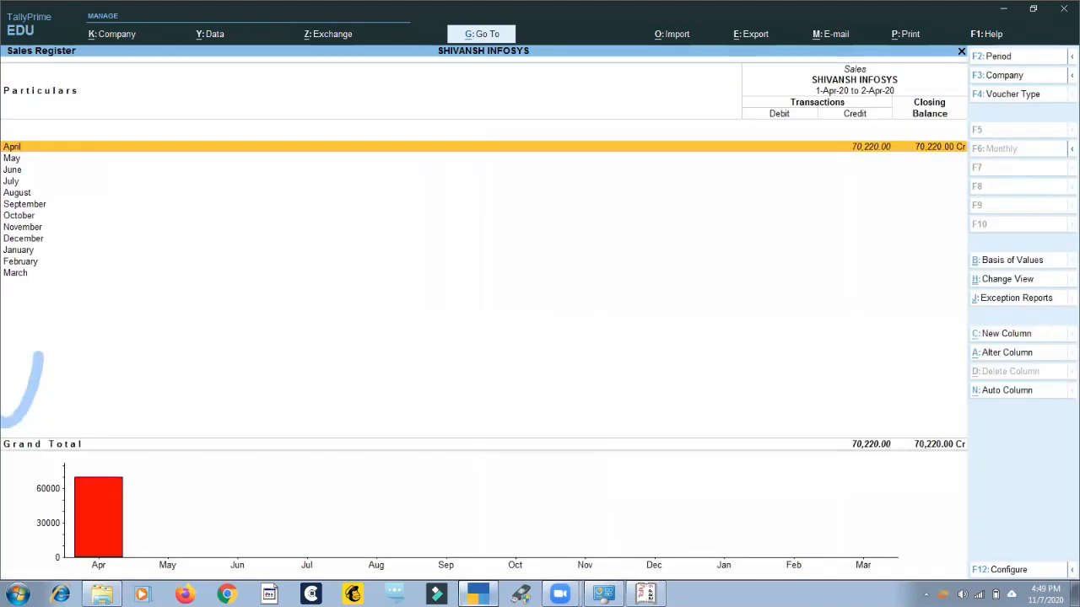
key("Return")
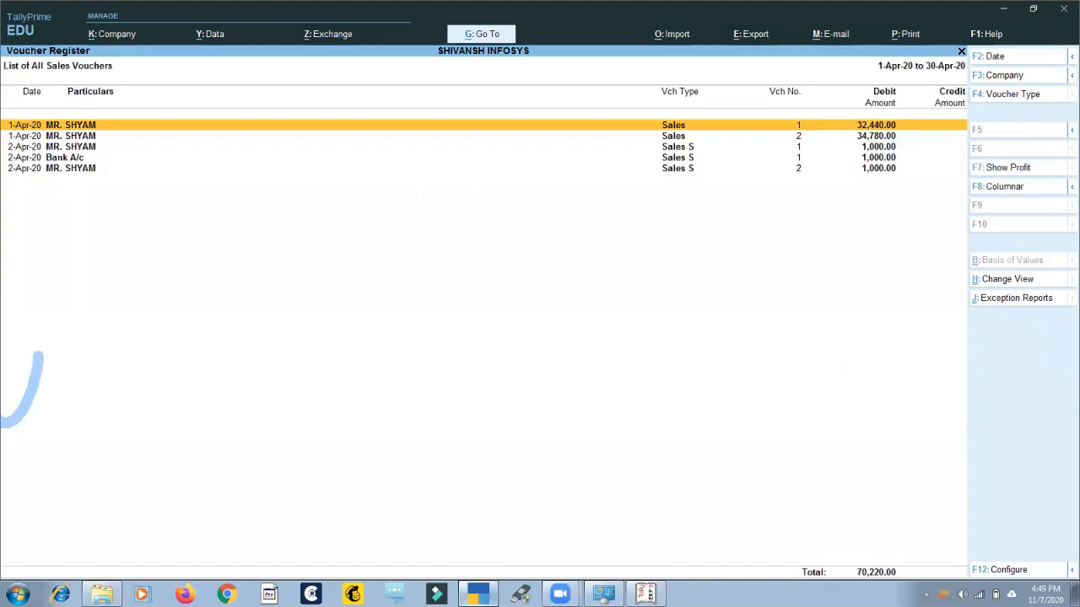
Open Sales voucher no. 1 dated 1-Apr-20 and preview its Tax Invoice for printing.
key("Return")
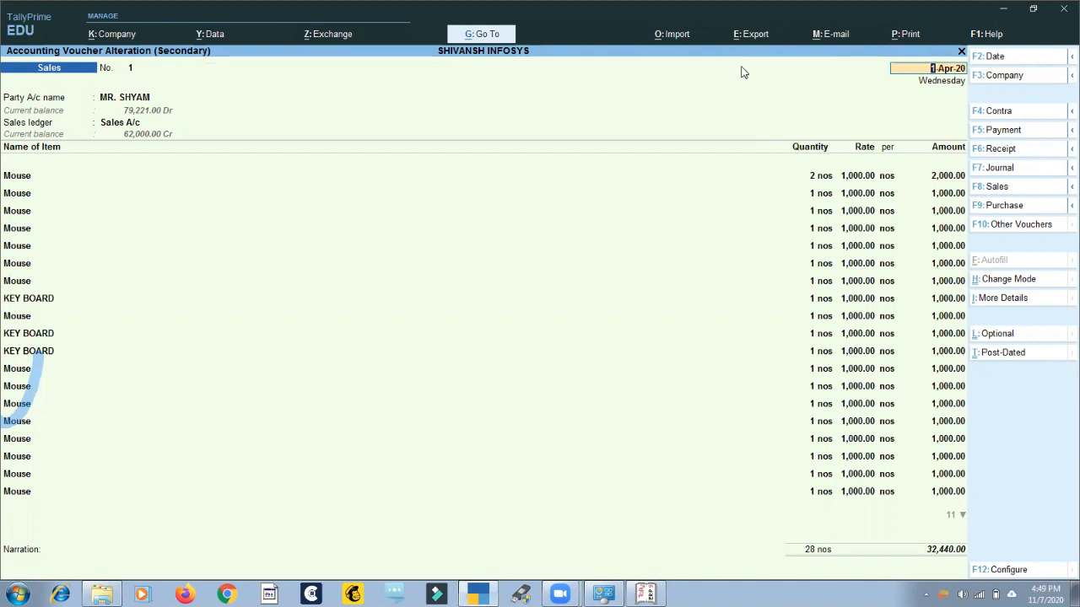
key("alt+m")
key("Escape")
left_click(905, 37)
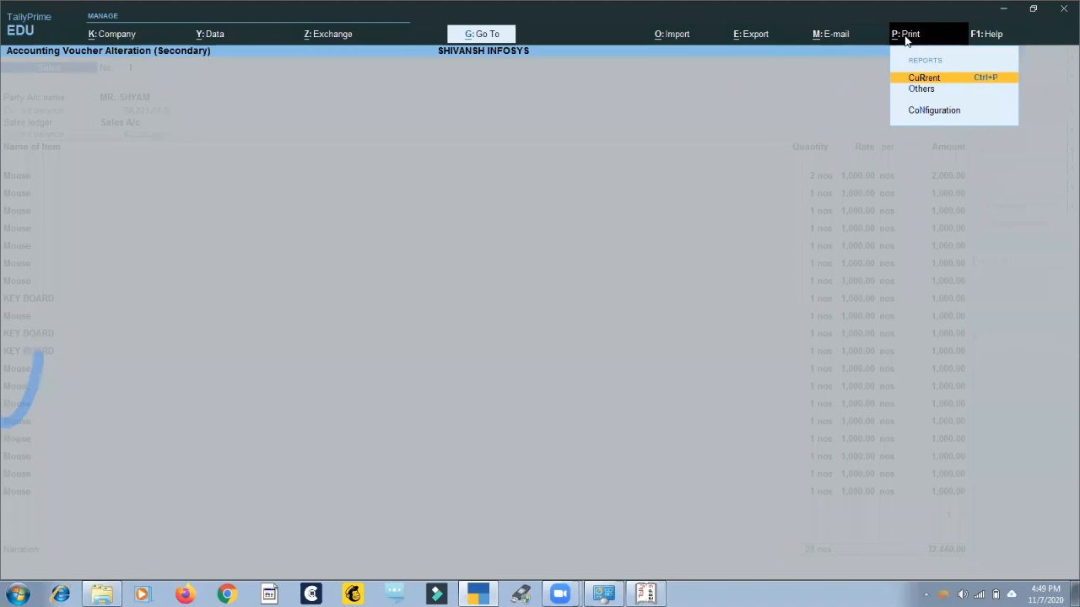
key("Return")
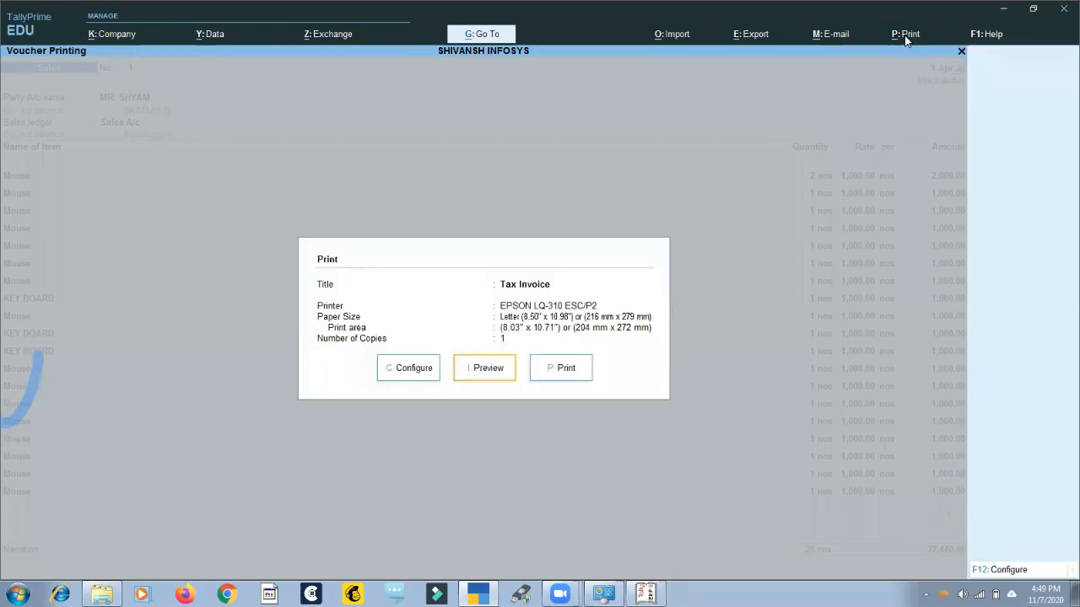
key("i")
Compare the two pages of the Tax Invoice preview, and return to the Sales voucher.
key("Page_Down")
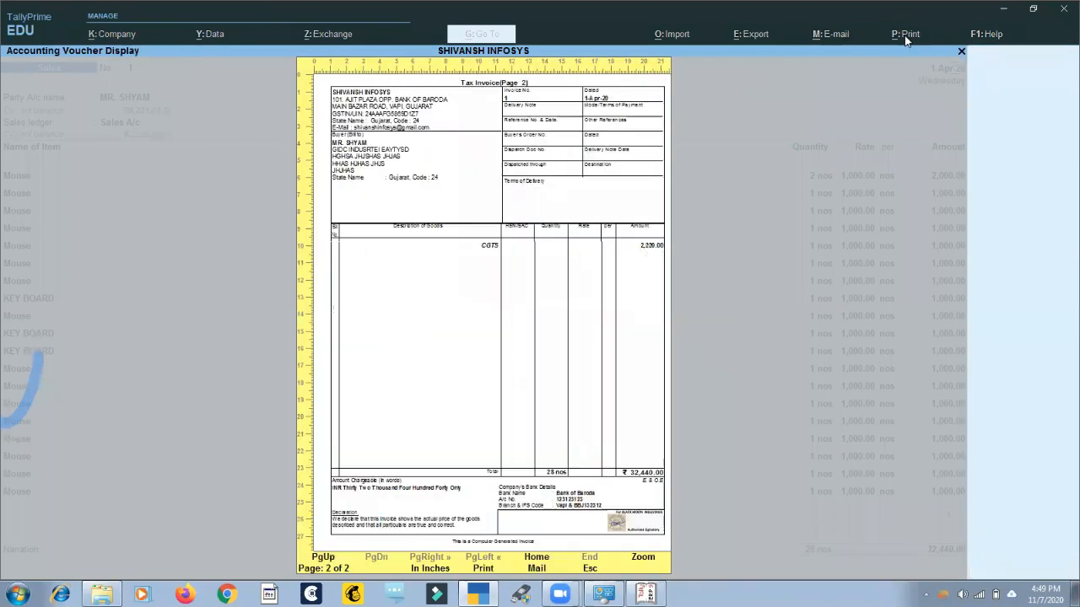
key("Page_Up")
key("Page_Down")
key("Page_Up")
key("Page_Down")
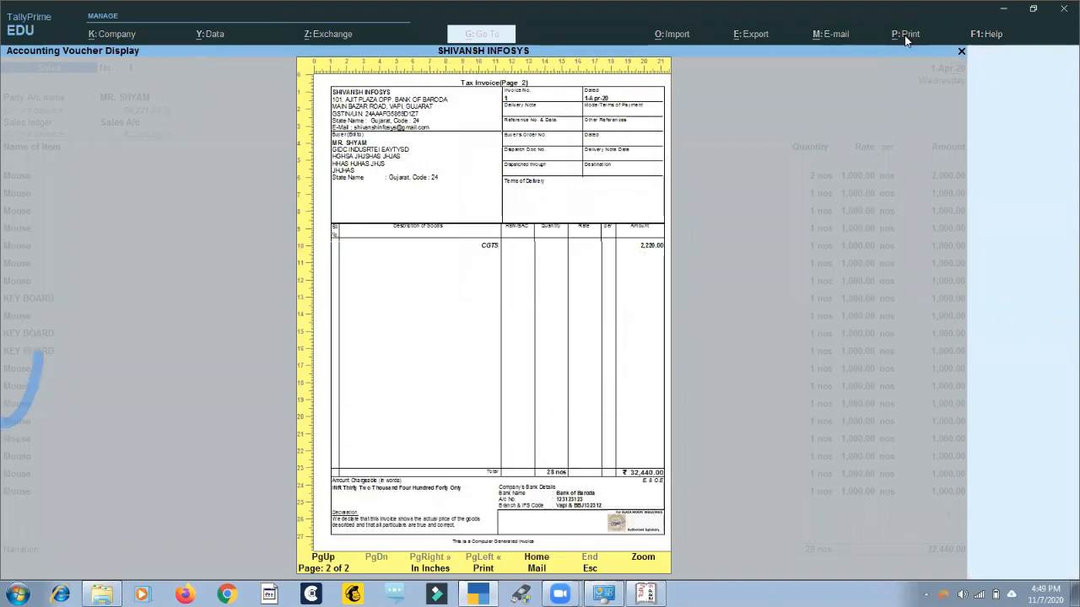
key("Page_Up")
left_click(906, 39)
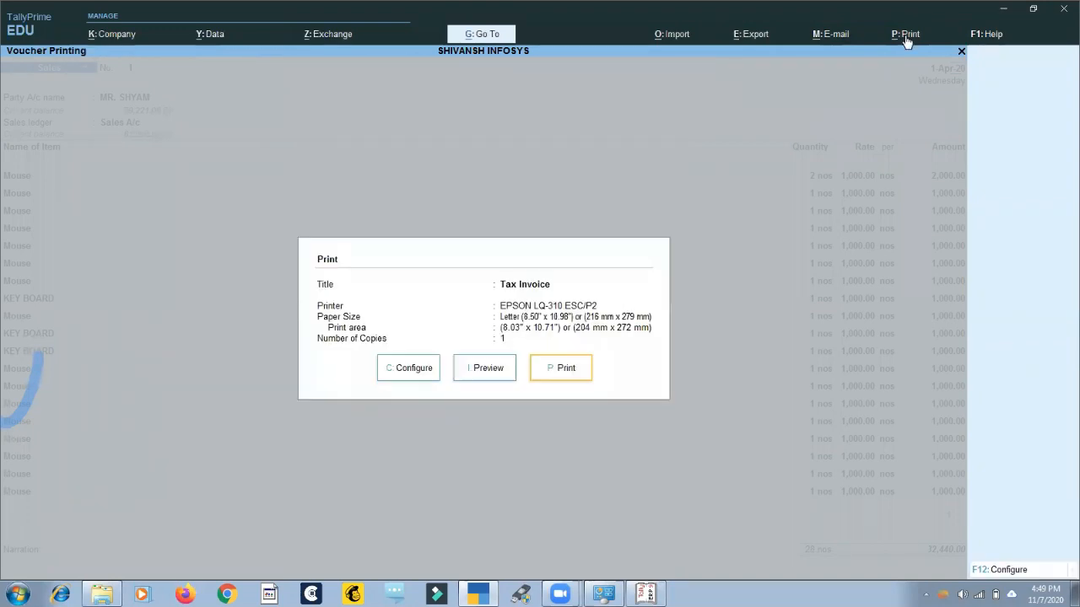
key("Escape")
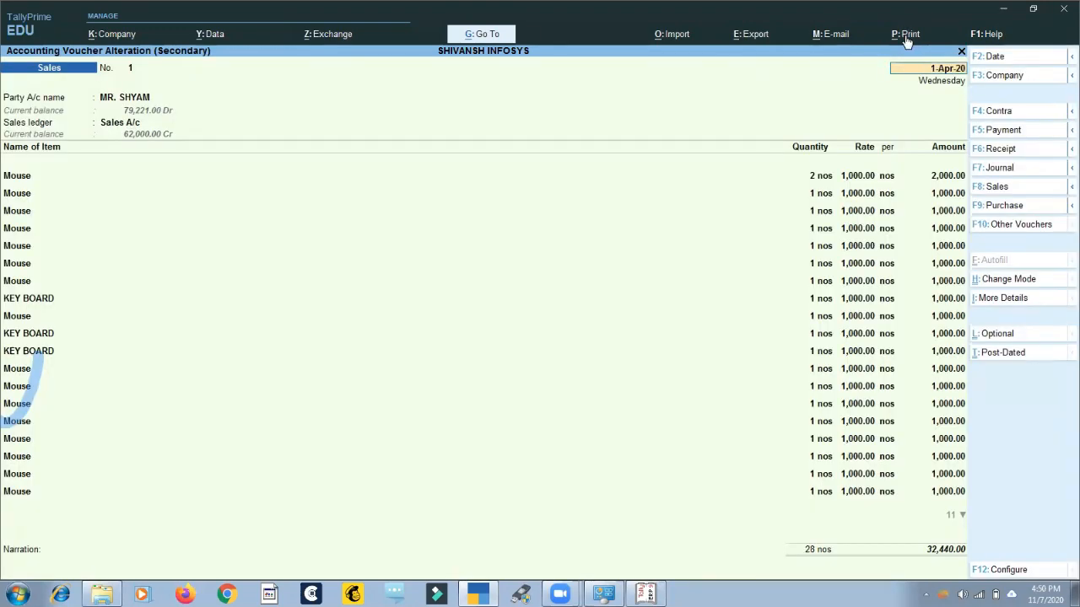
Set Optimise printing to save paper to No in the Sales voucher's print configuration.
left_click(906, 39)
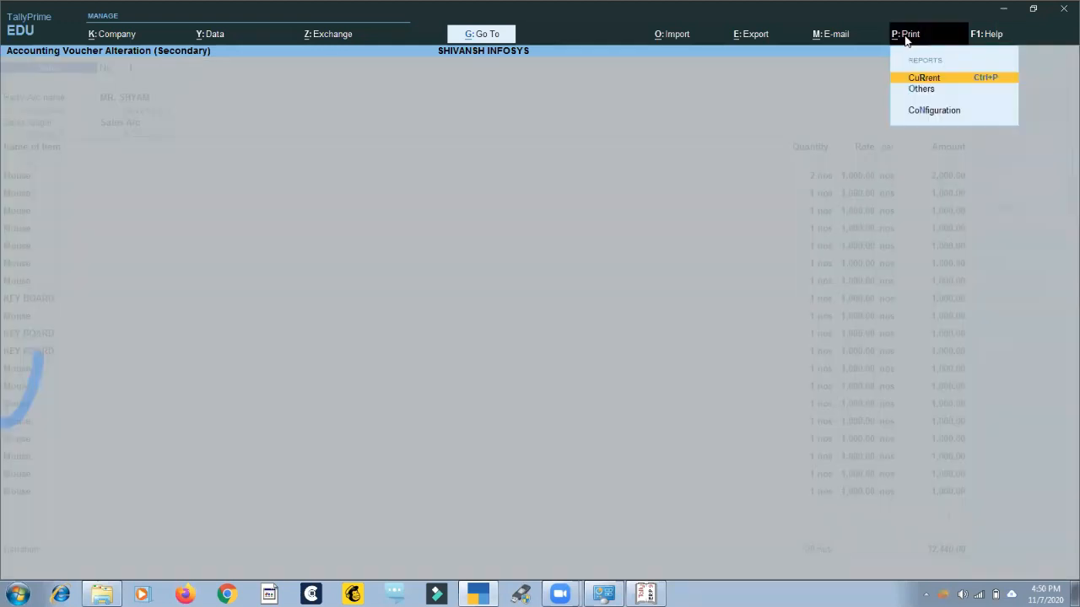
key("Return")
key("Left")
key("Left")
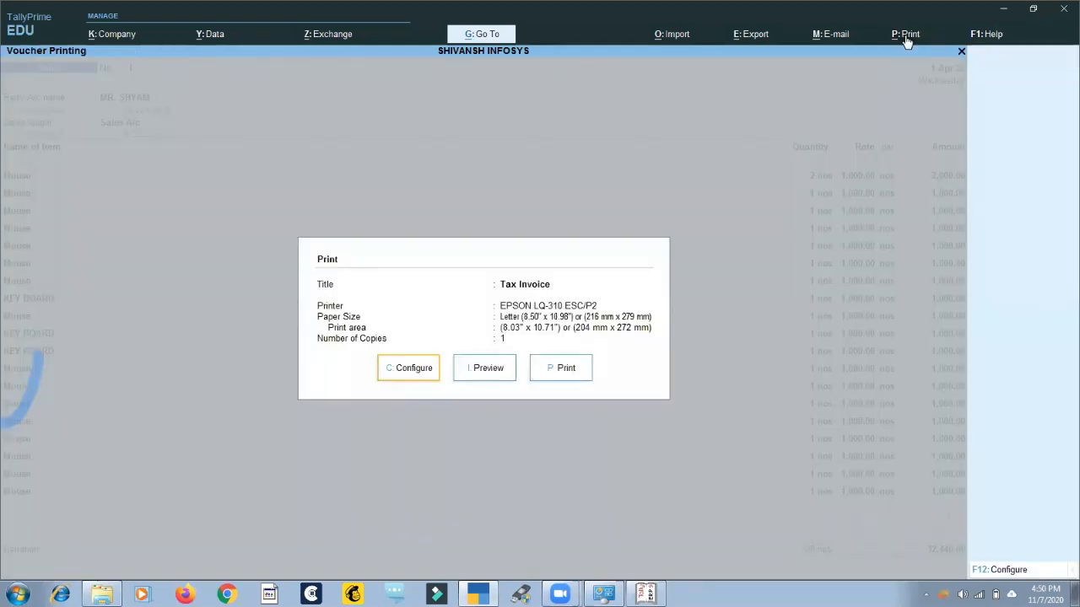
key("Return")
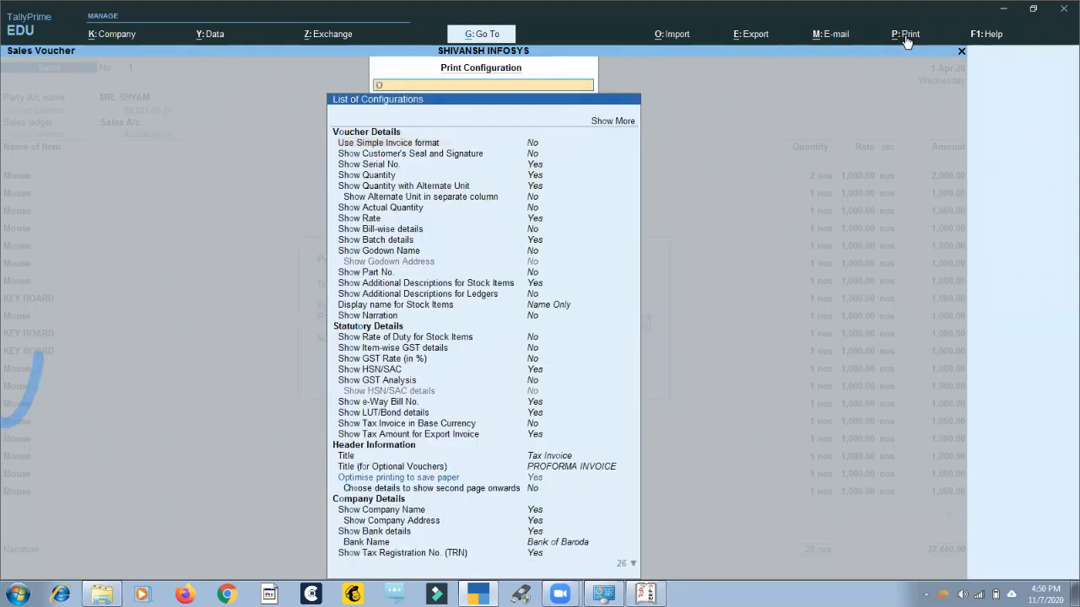
type("Opti")
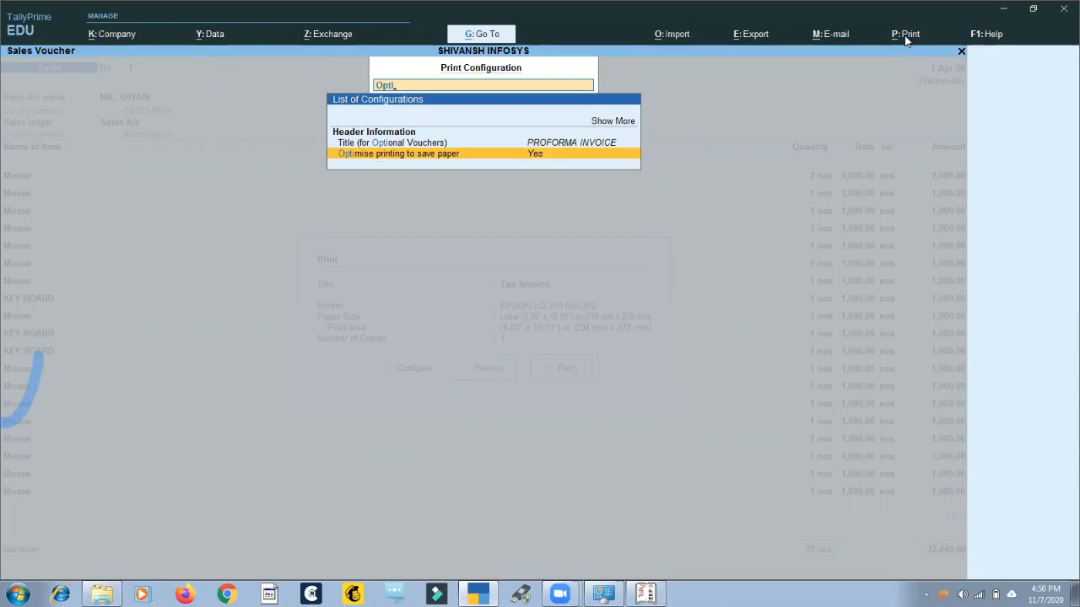
key("Return")
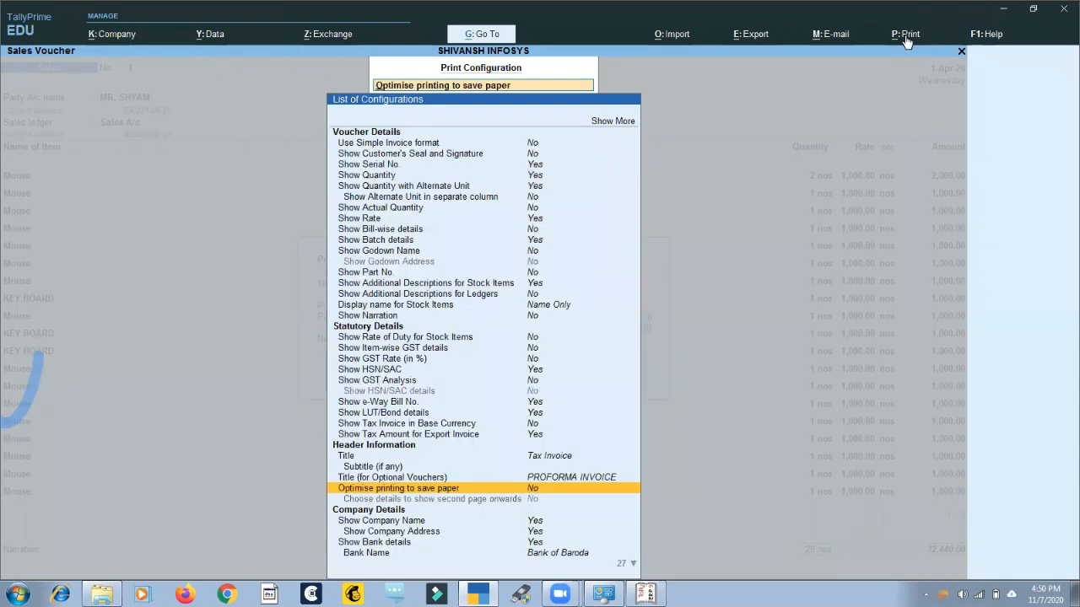
key("Return")
key("Escape")
Preview the Tax Invoice enlarged and examine its item lines, taxes and total.
key("i")
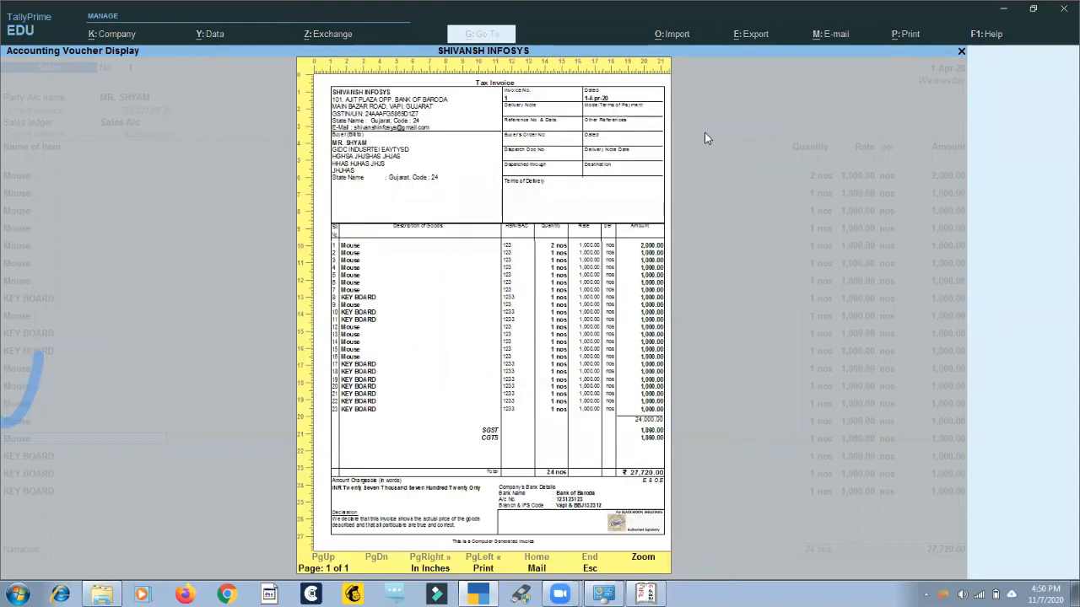
key("alt+z")
scroll(244, 465, "down", 5)
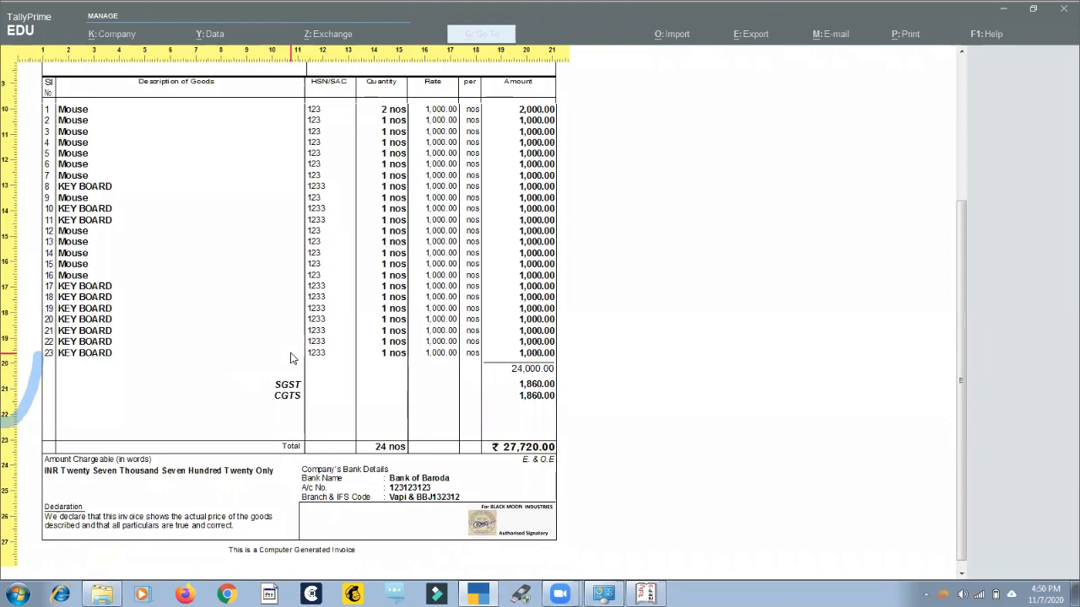
key("Escape")
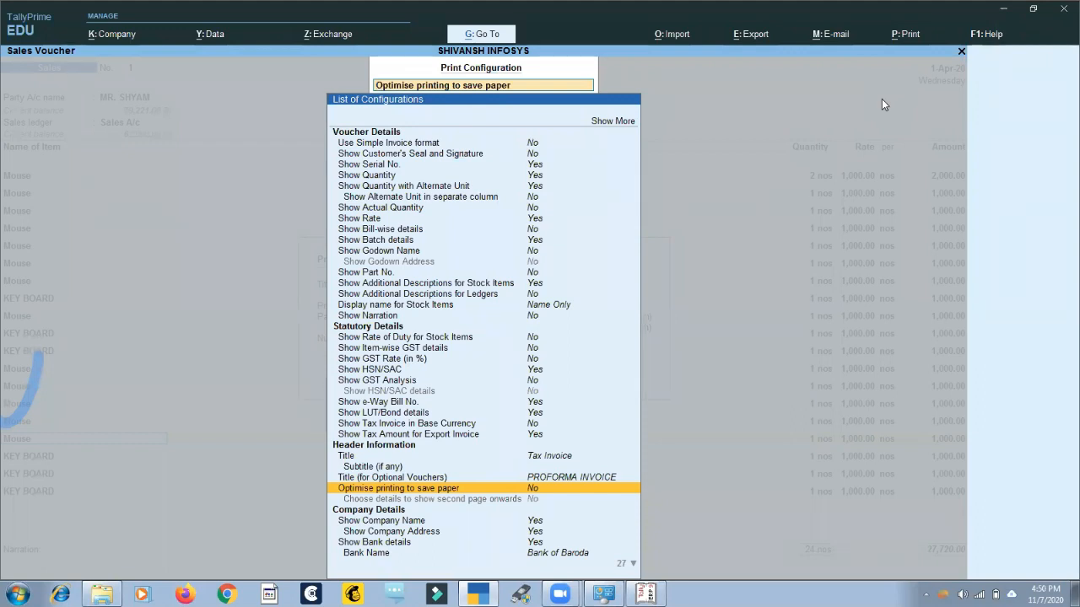
Set Optimise printing to save paper to Yes under Header Information in the Sales voucher's print configuration.
key("Up")
key("Up")
key("Up")
key("Up")
key("Up")
key("Up")
key("Up")
key("Up")
key("Up")
key("Up")
key("Up")
key("Up")
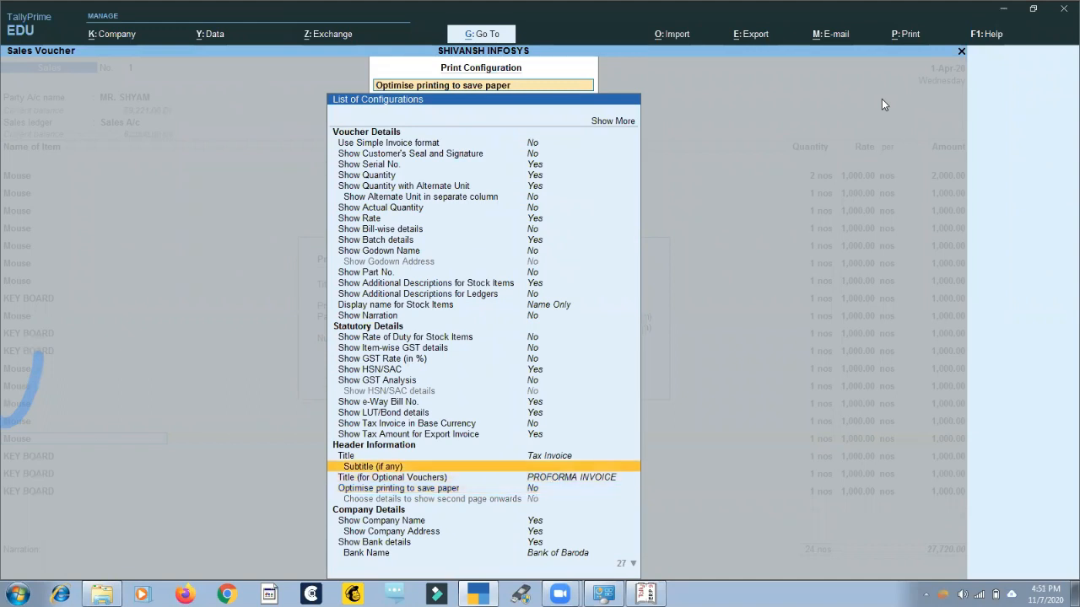
key("Down")
key("Down")
key("Down")
key("Down")
key("Down")
key("Down")
key("Down")
key("Down")
key("Down")
key("Down")
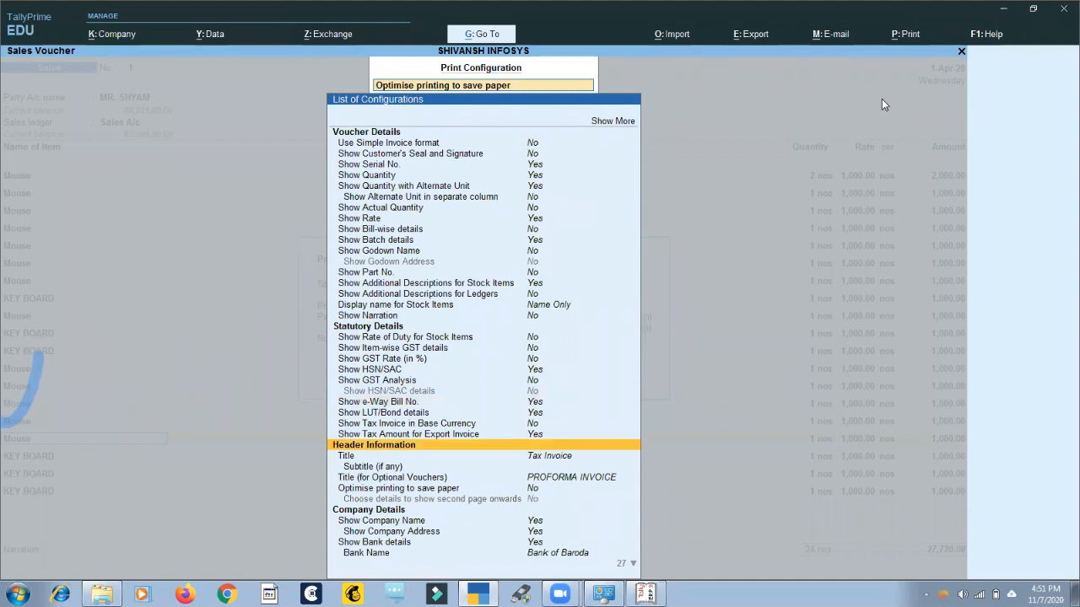
key("space")
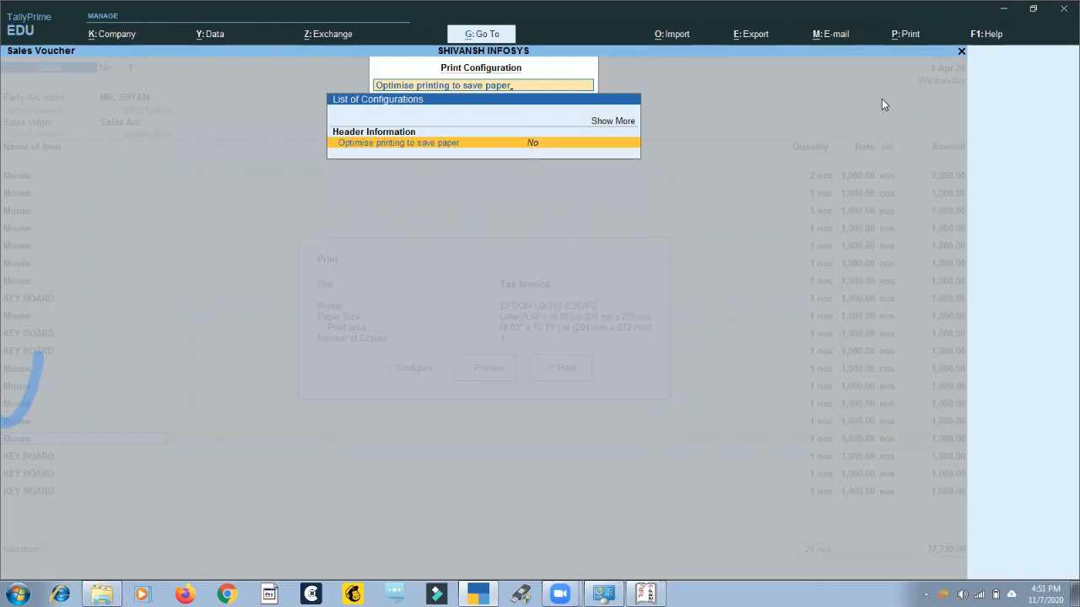
key("Return")
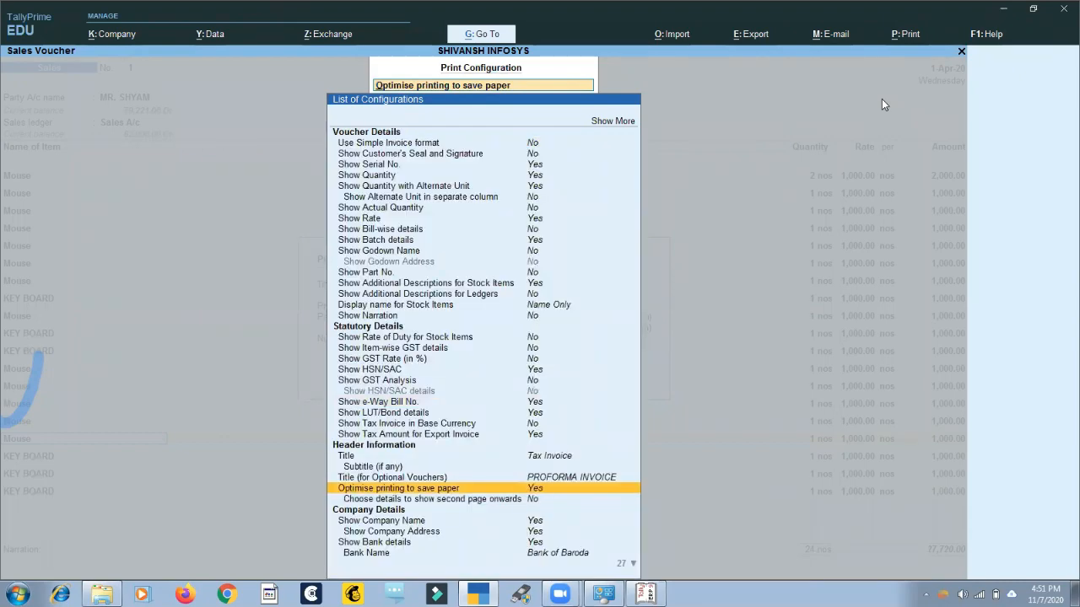
key("Escape")
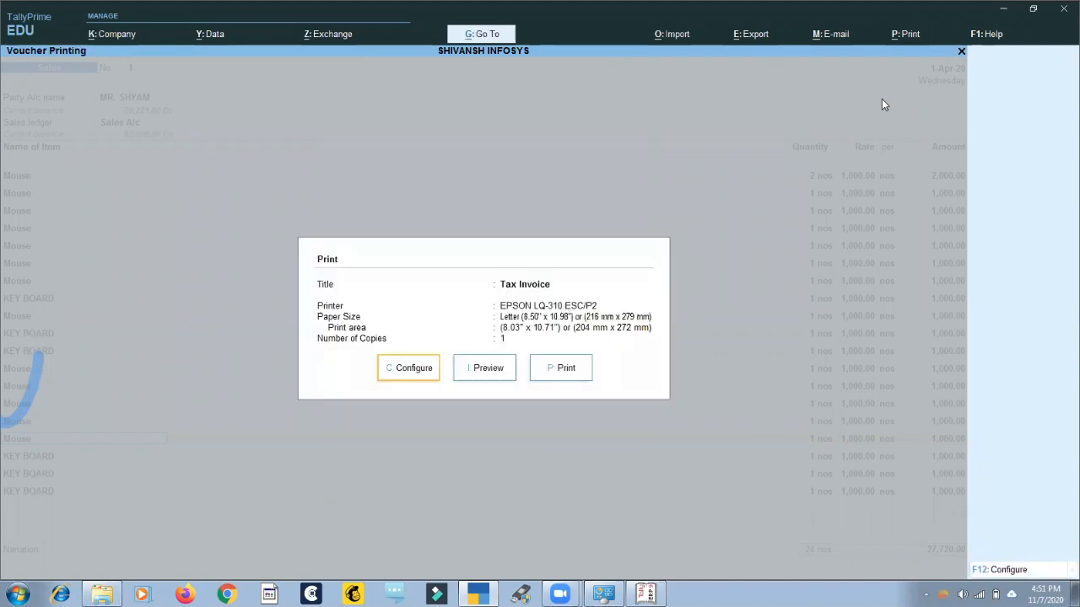
Preview the Tax Invoice again, check the enlarged item lines and totals, and return to the Sales voucher.
key("i")
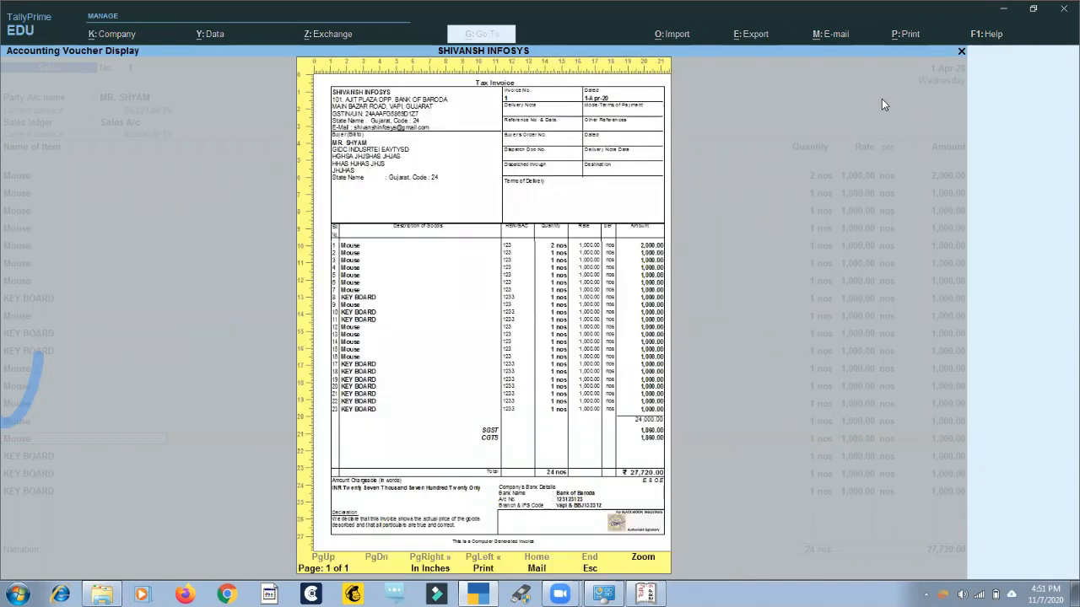
key("alt+z")
key("Down")
key("Down")
key("Down")
key("Down")
key("Down")
key("Down")
key("Down")
key("Down")
key("Down")
key("Down")
key("Down")
key("Down")
key("Down")
key("Down")
key("Down")
key("Down")
key("Down")
key("Down")
key("Down")
key("Down")
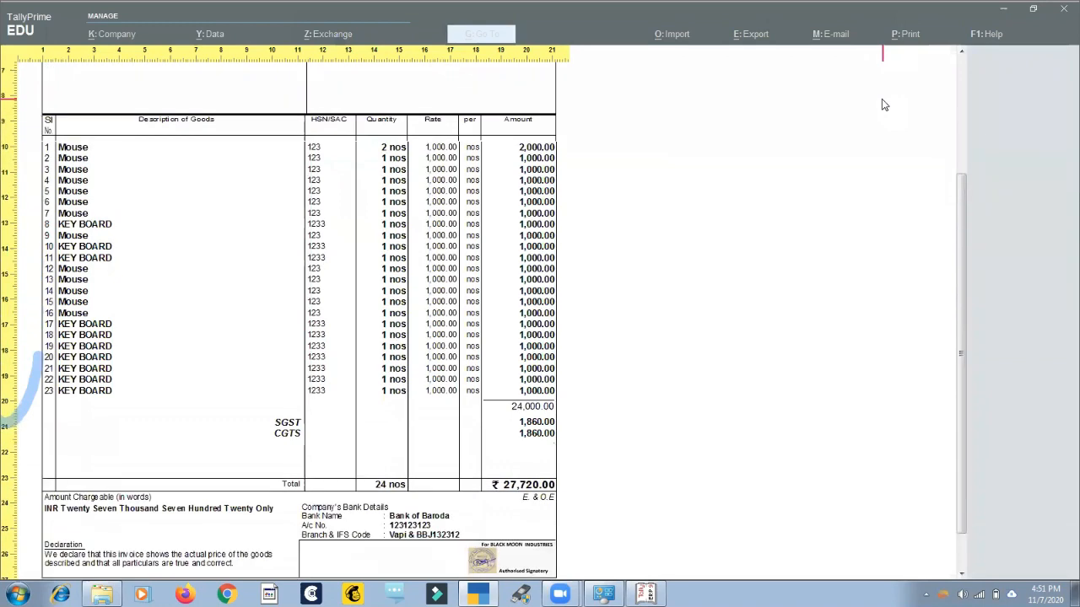
key("alt+z")
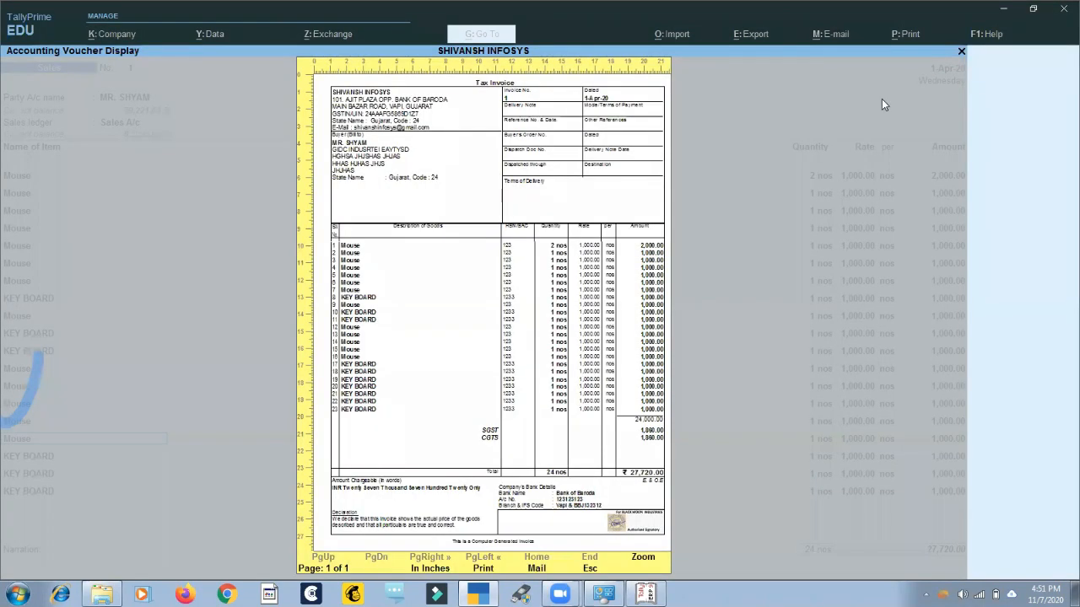
key("Escape")
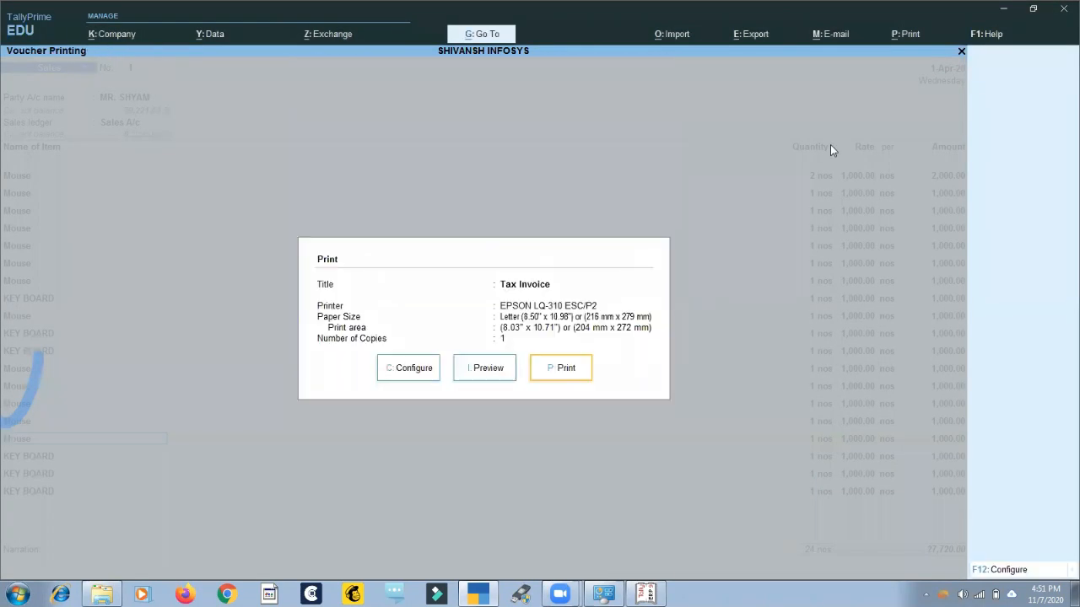
key("Escape")
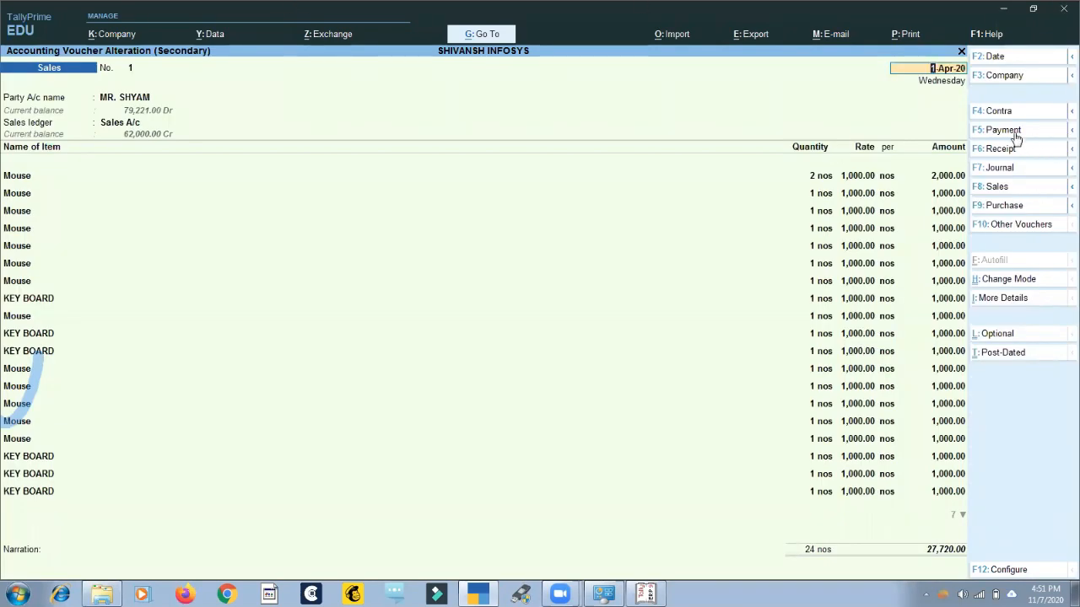
Show the alternative voucher types that share the Payment shortcut.
left_click(1068, 131)
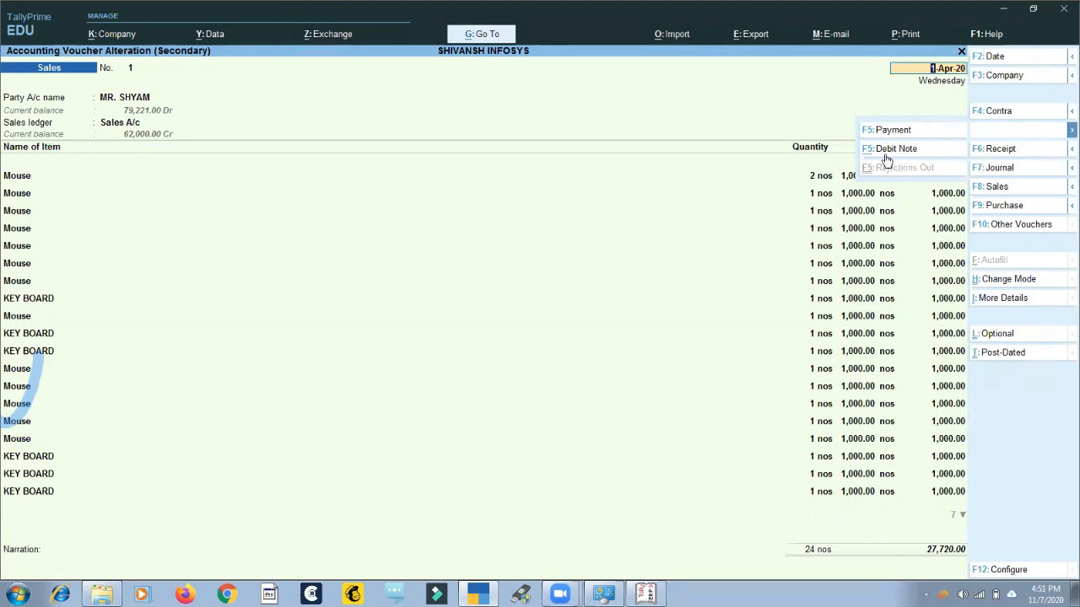
Show the alternative voucher types that share the Receipt, Journal, Sales and Purchase shortcuts.
left_click(1062, 151)
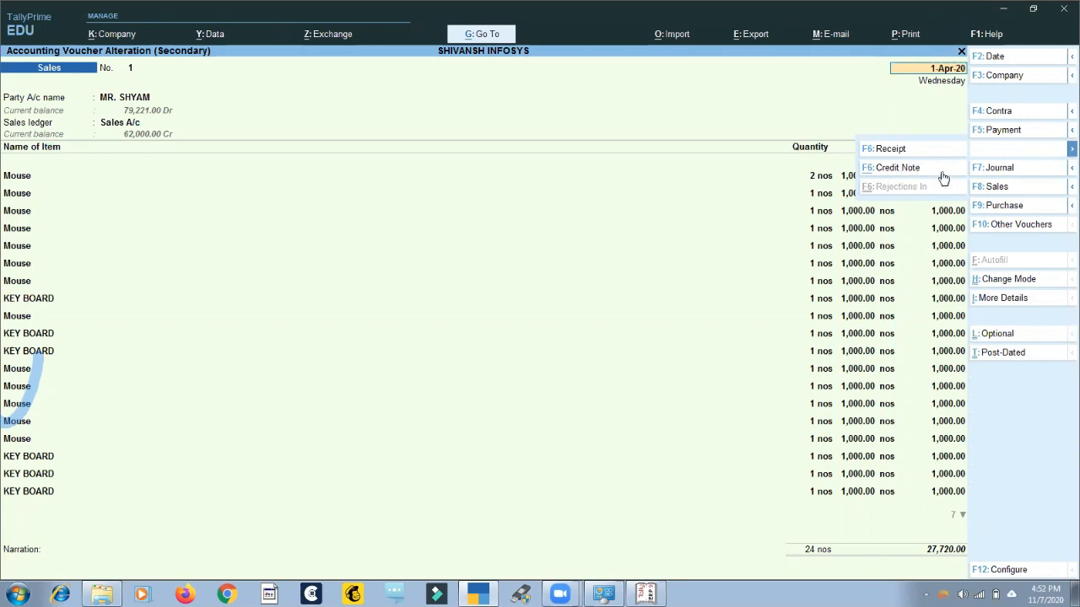
mouse_move(1064, 175)
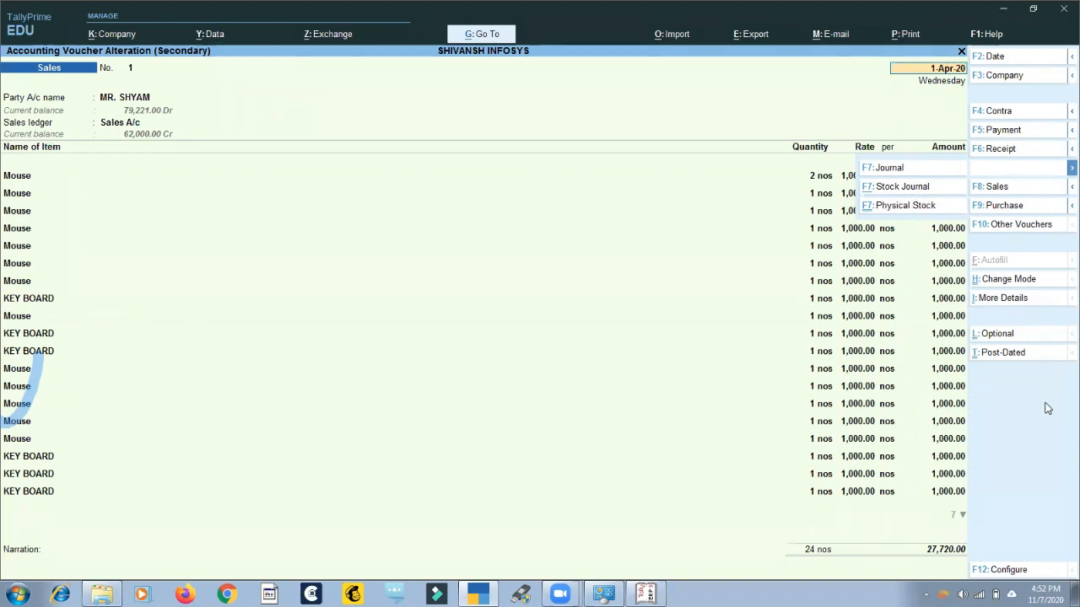
left_click(1064, 189)
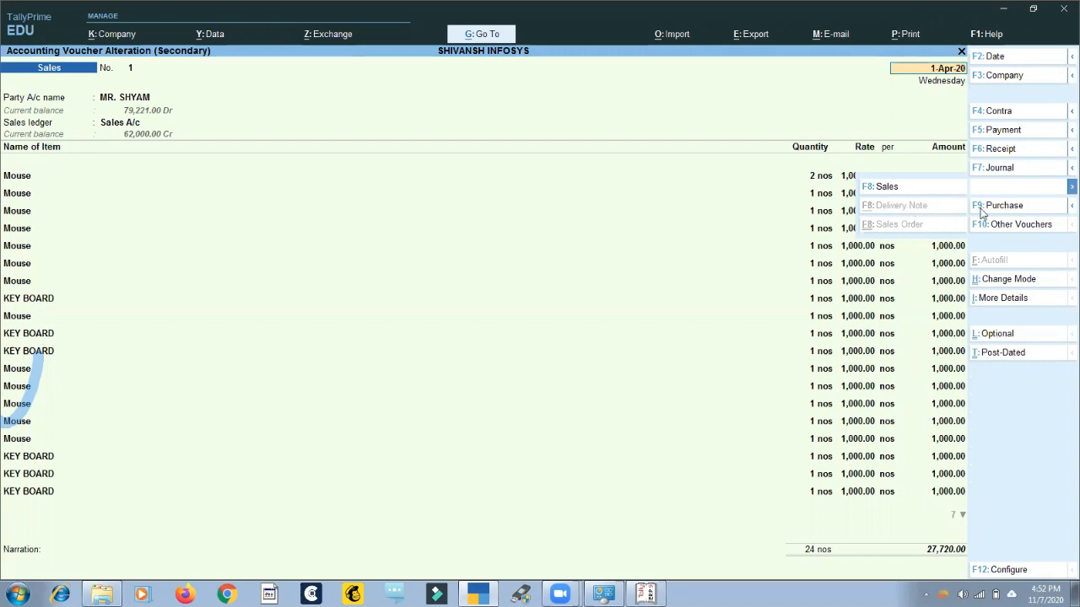
mouse_move(1060, 211)
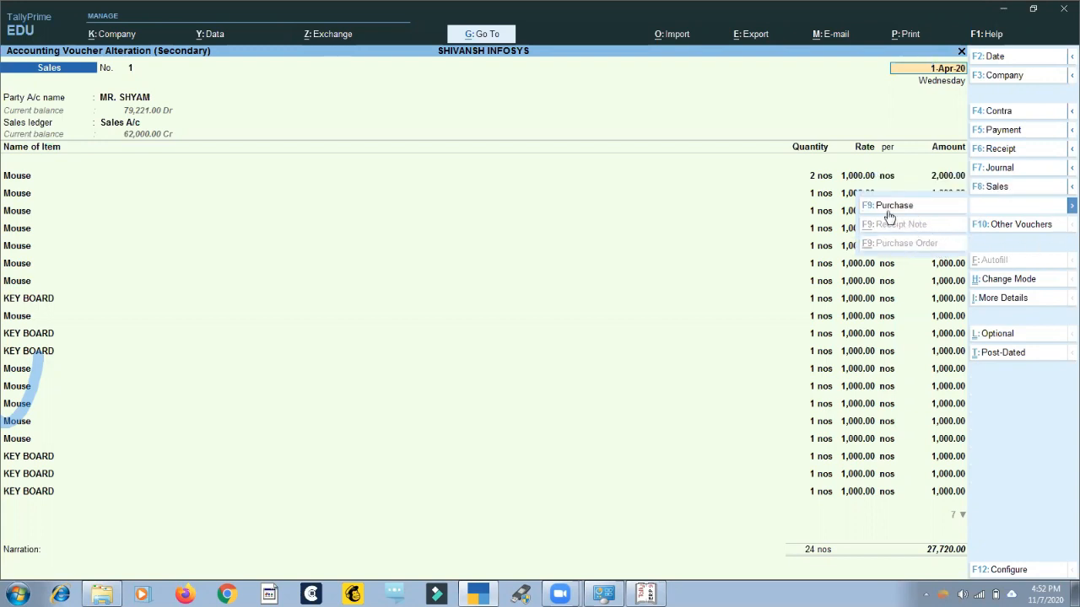
Show the inactive voucher types, change the voucher type to Purchase Order and activate it.
left_click(1038, 231)
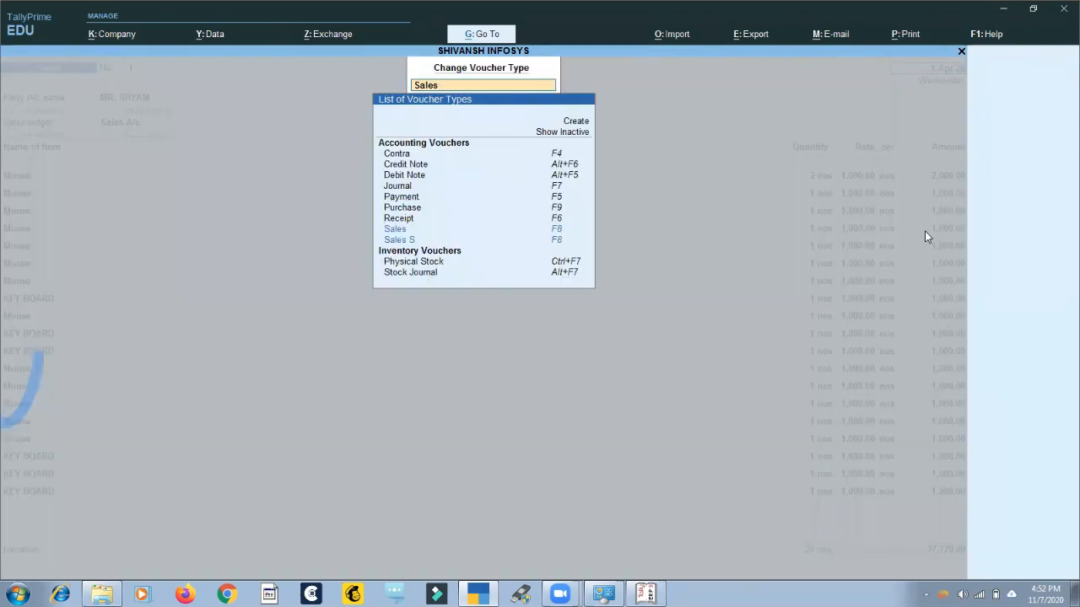
left_click(588, 135)
key("Down")
key("Down")
key("Down")
key("Down")
key("Down")
key("Down")
key("Down")
key("Down")
key("Down")
key("Down")
key("Down")
key("Down")
key("Down")
key("Down")
key("Down")
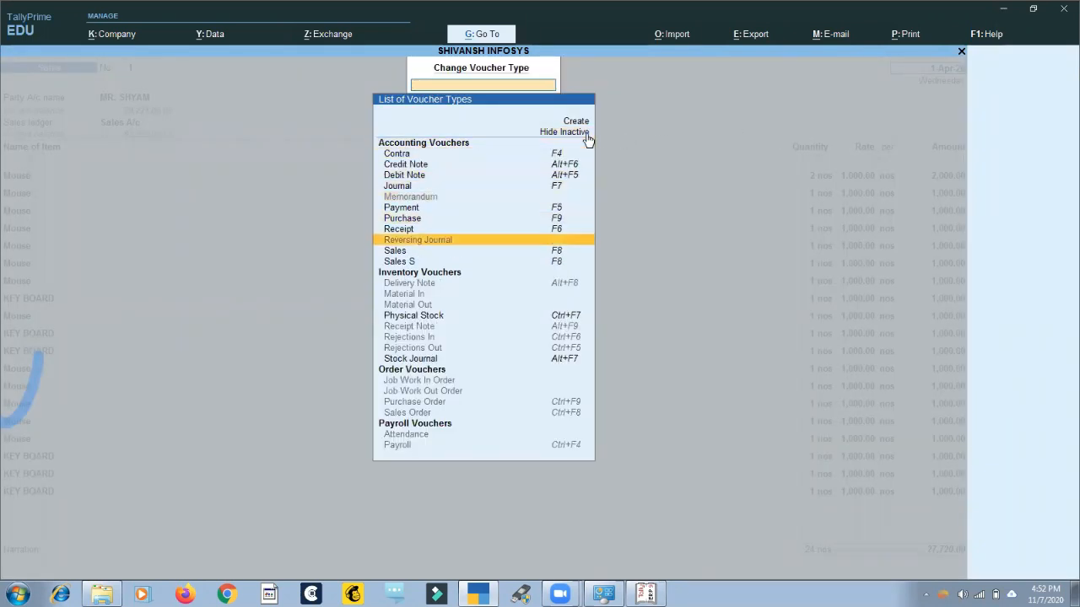
key("Down")
key("Down")
key("Down")
key("Down")
key("Down")
key("Down")
key("Down")
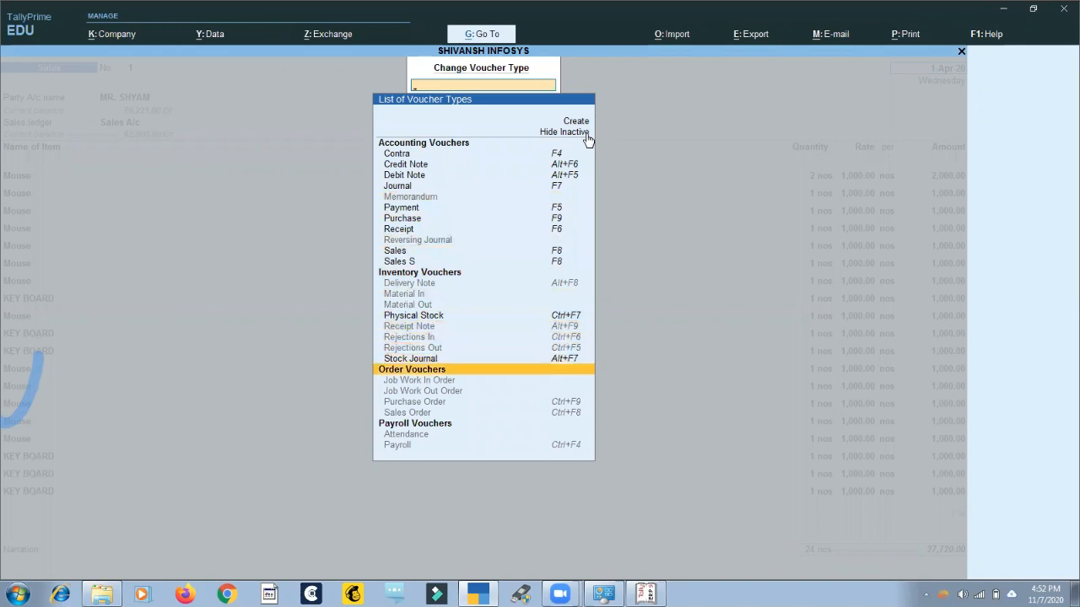
key("Return")
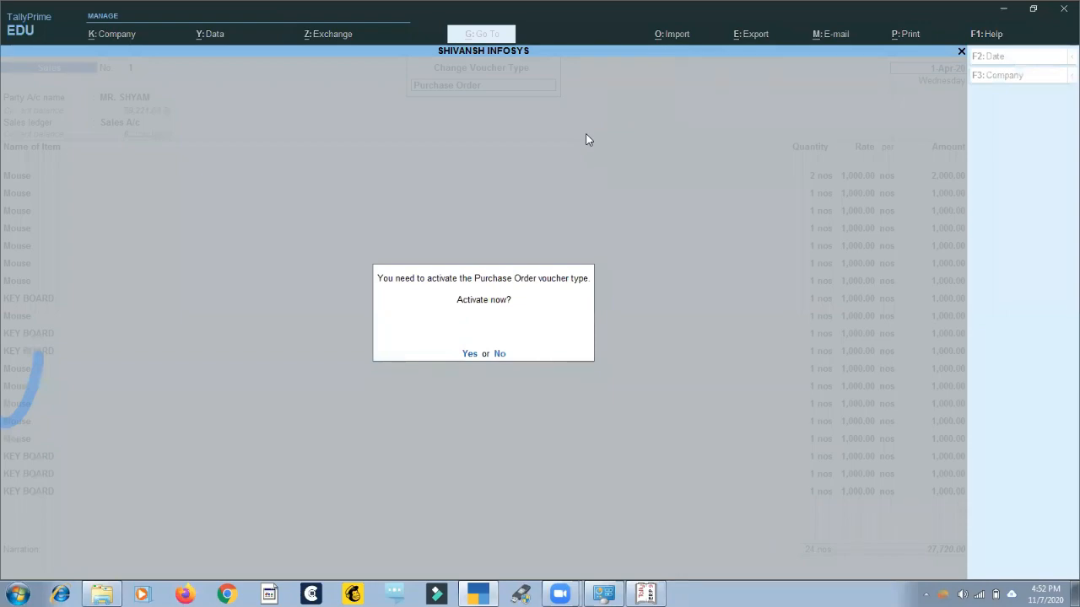
left_click(469, 355)
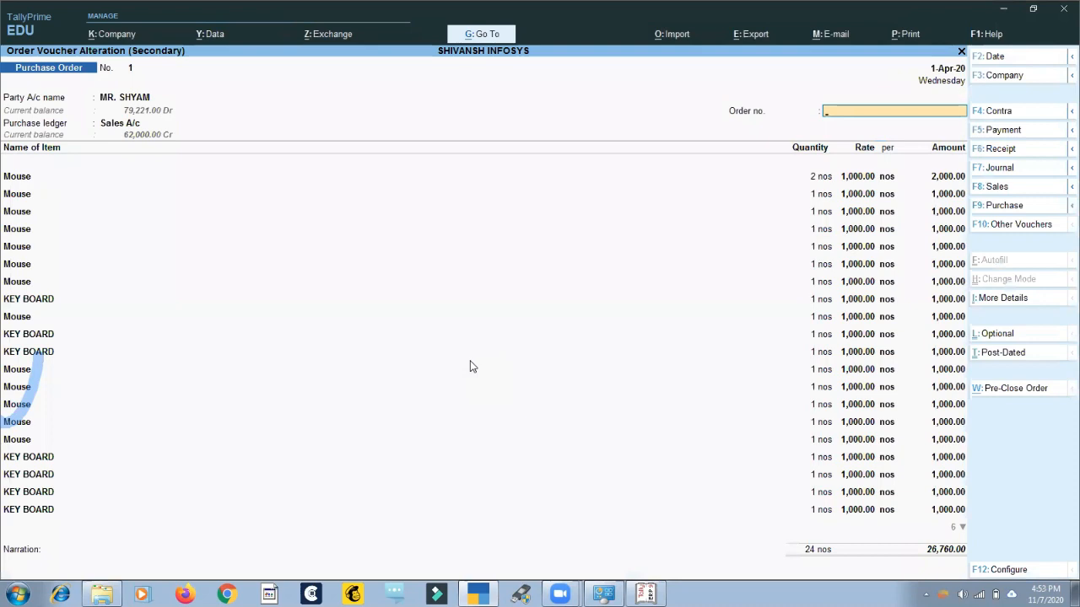
Quit the Purchase Order voucher without saving and return to the main Gateway of Tally.
key("Escape")
key("Return")
key("Escape")
key("Escape")
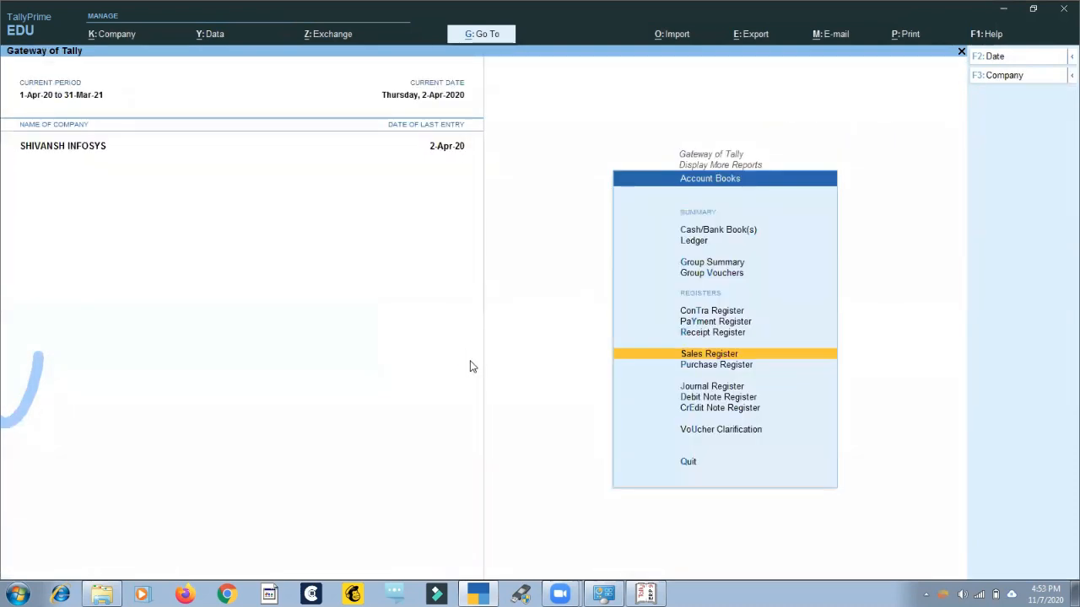
key("Escape")
key("Escape")
key("Escape")
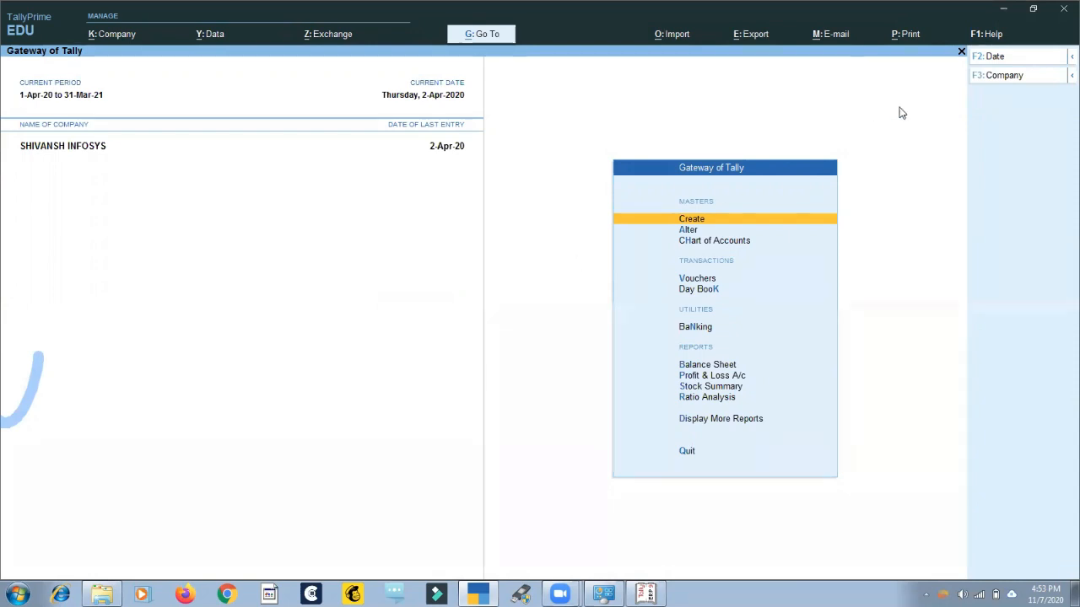
Open TDL & Add-On management to view the locally configured TDL files.
left_click(989, 40)
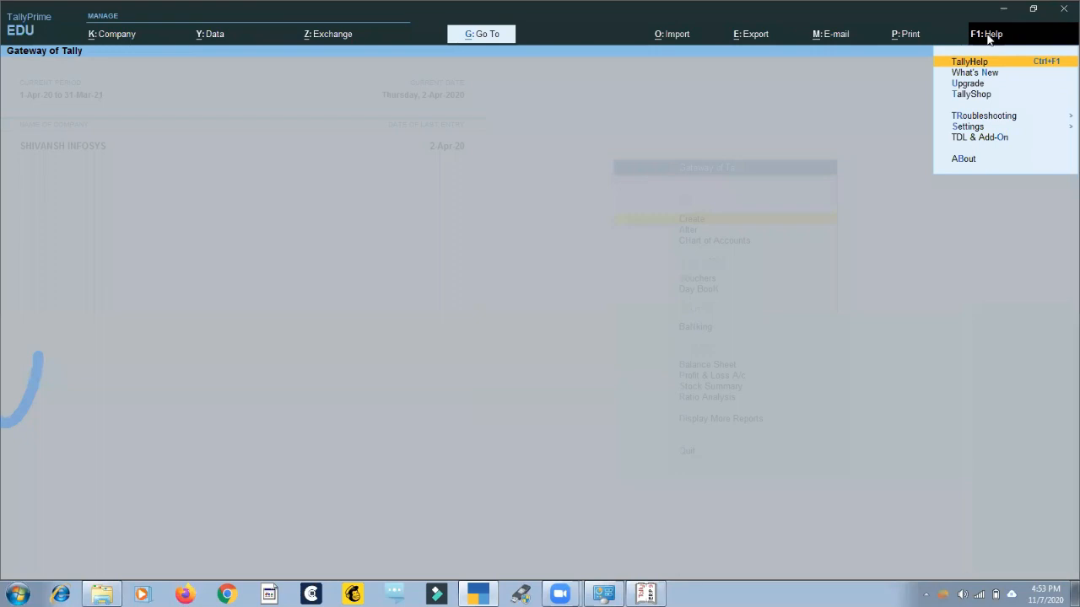
key("Down")
key("Down")
key("Down")
key("Down")
key("Down")
key("Down")
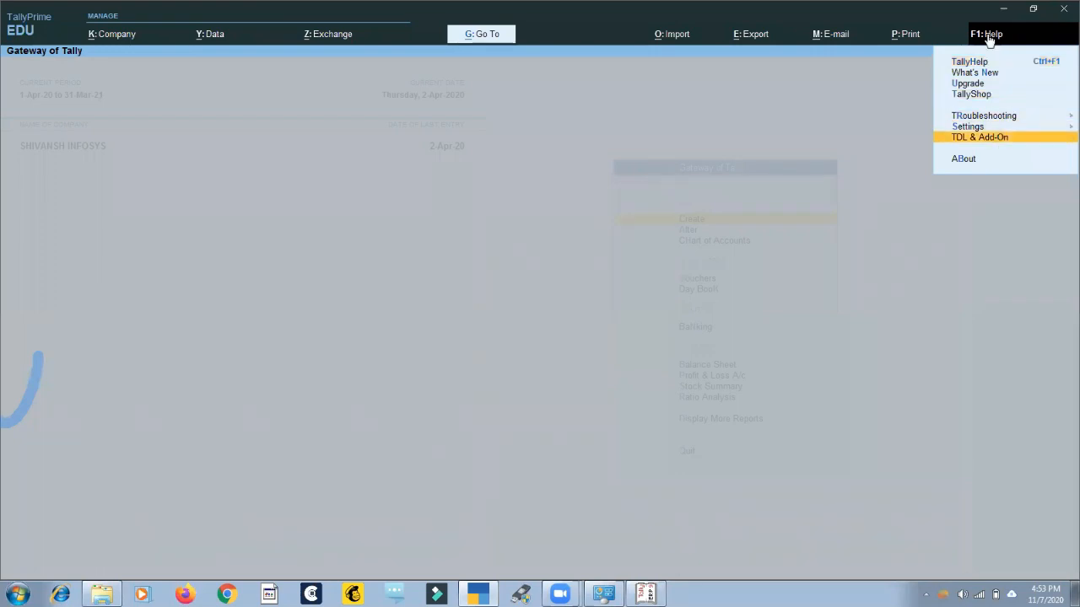
key("Return")
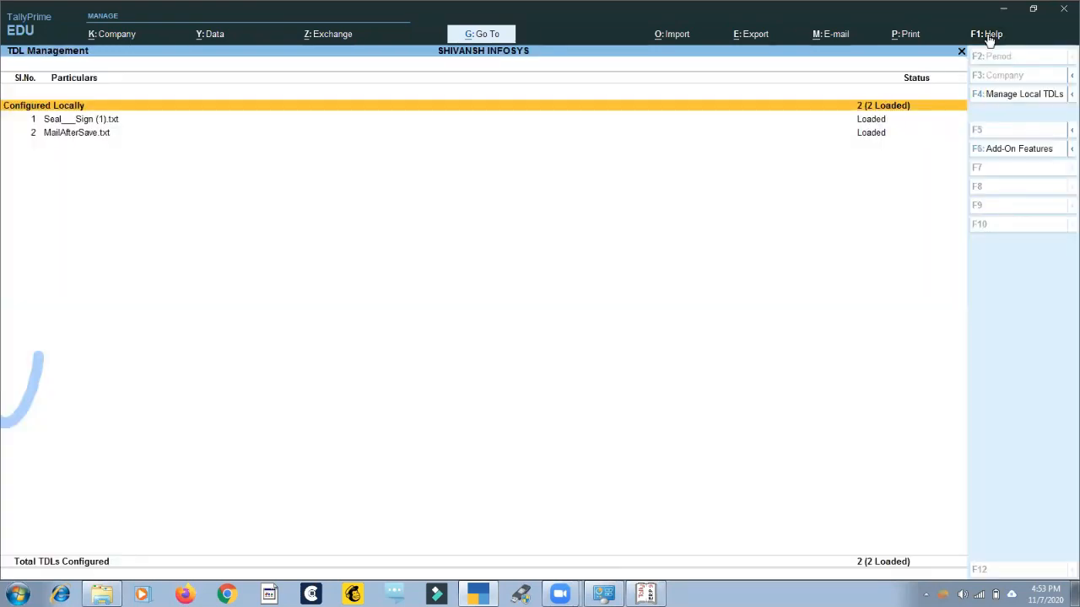
Review the local TDL configuration and the file selection list for adding a TDL, then close it unchanged.
key("F4")
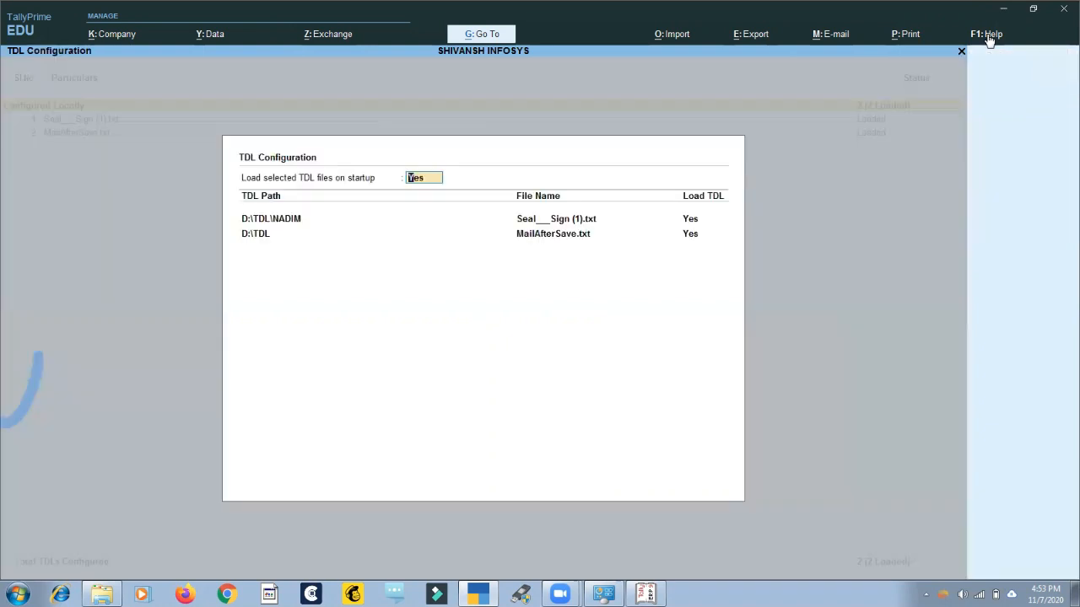
key("Return")
key("Return")
key("Return")
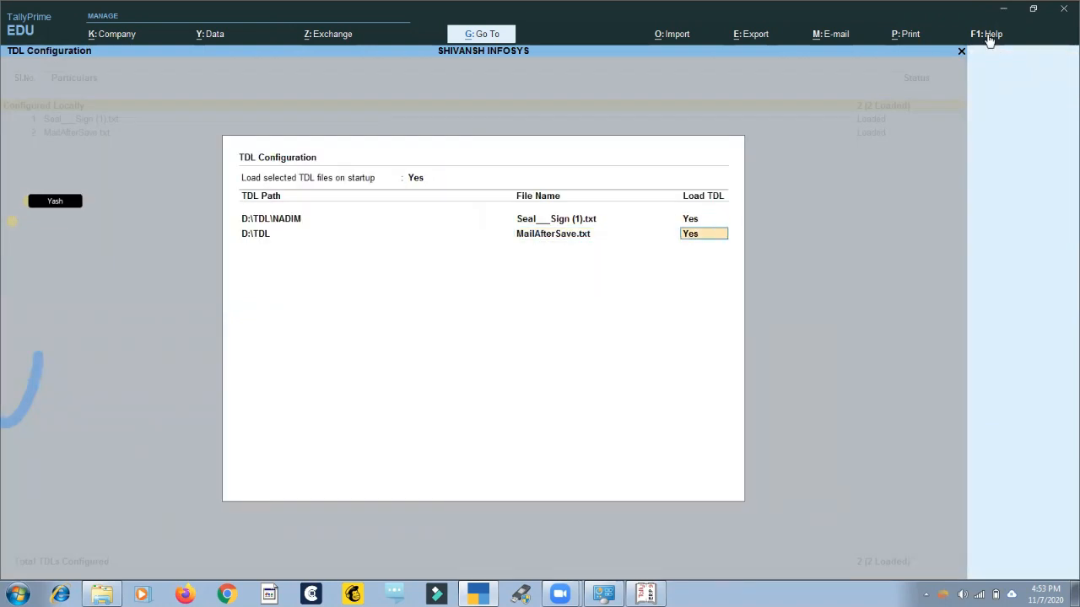
key("Return")
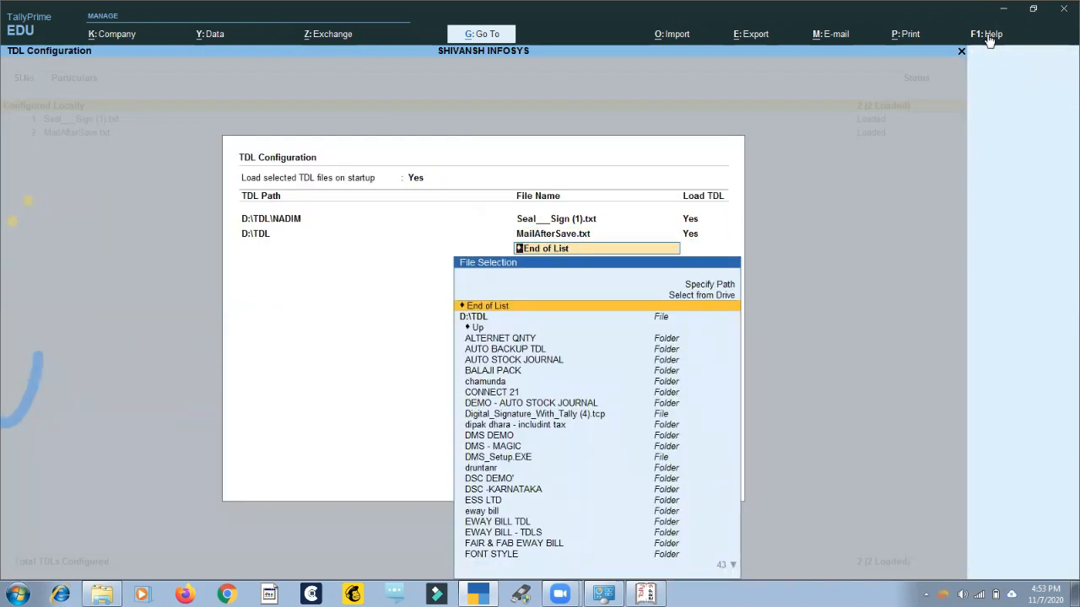
key("BackSpace")
key("BackSpace")
key("BackSpace")
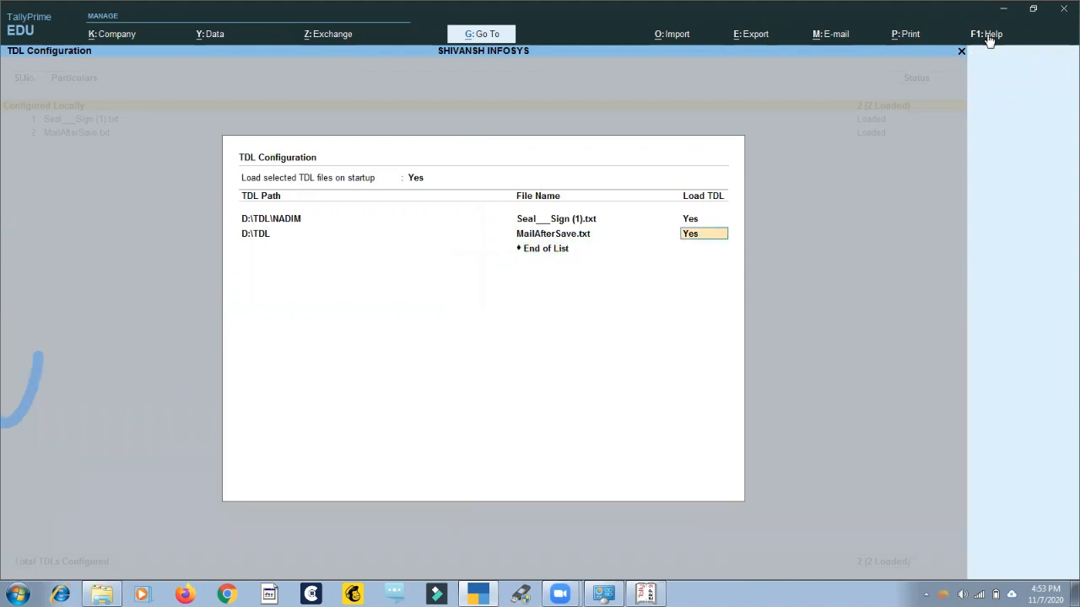
key("Escape")
key("Escape")
key("Escape")
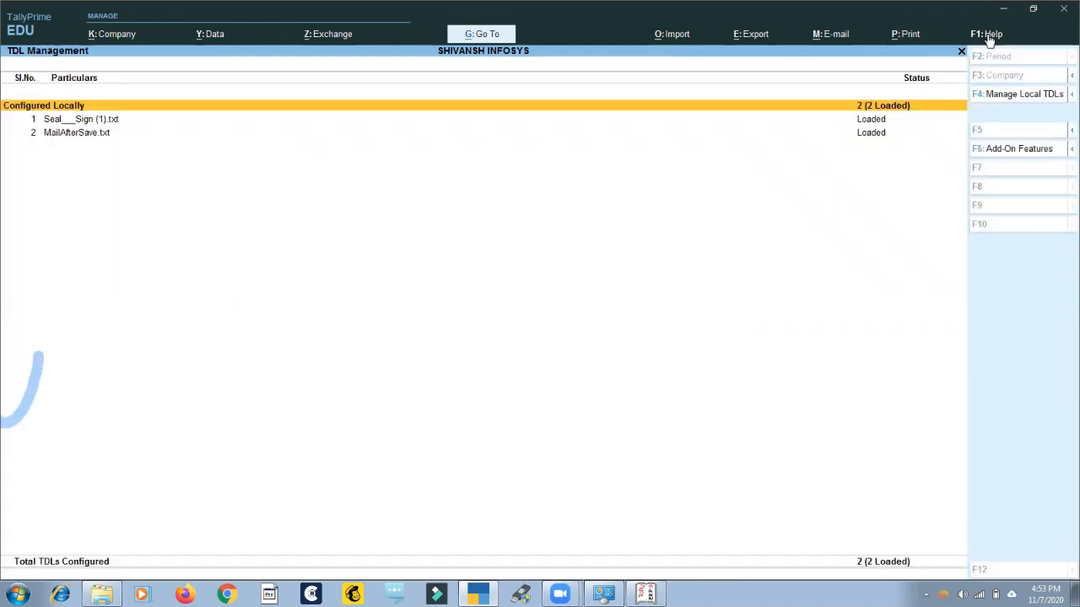
Reopen the local TDL configuration, show the file choices for the first TDL entry, and return to the Gateway of Tally.
left_click(989, 35)
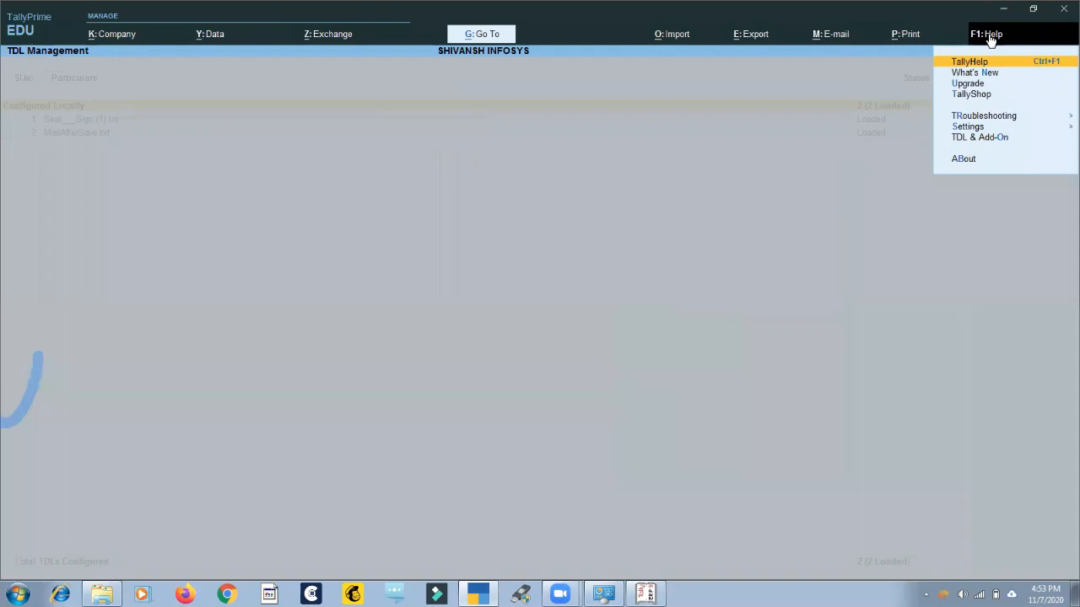
key("Down")
key("Down")
key("Down")
key("Down")
key("Down")
key("Down")
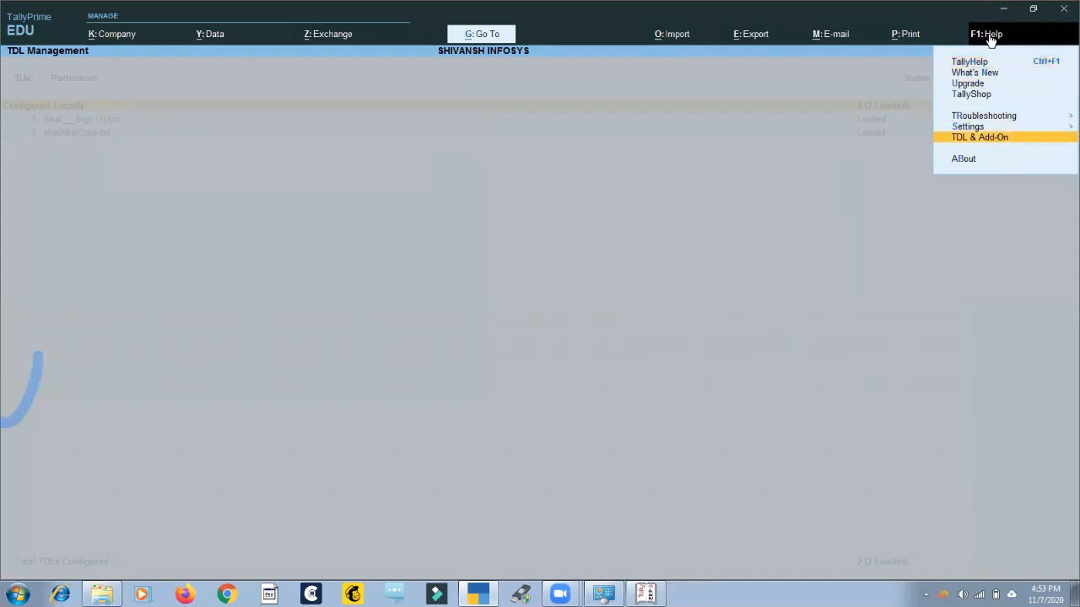
key("Return")
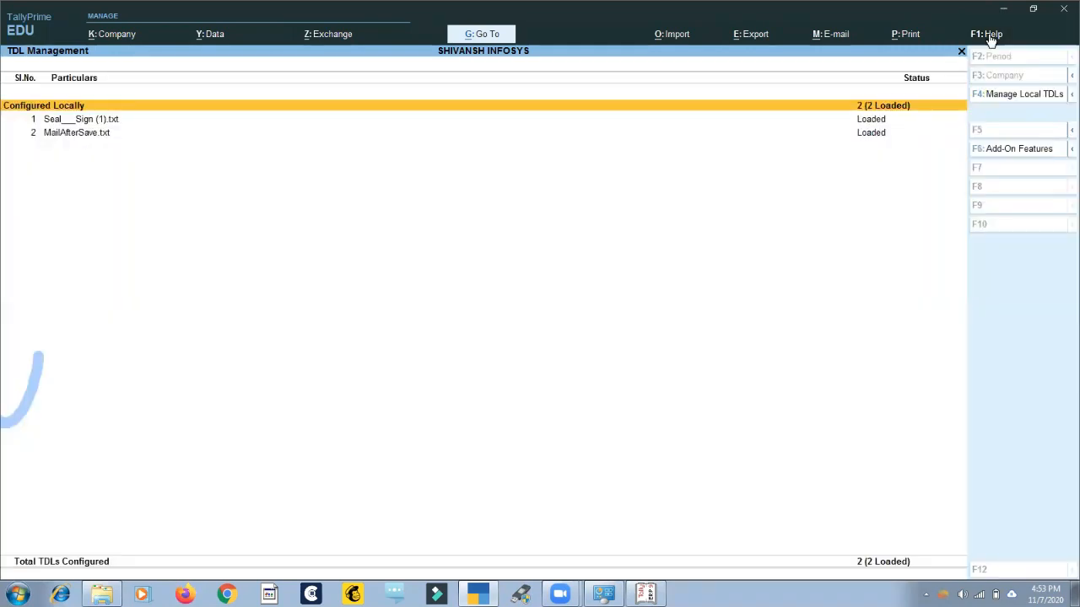
key("F4")
key("Return")
key("space")
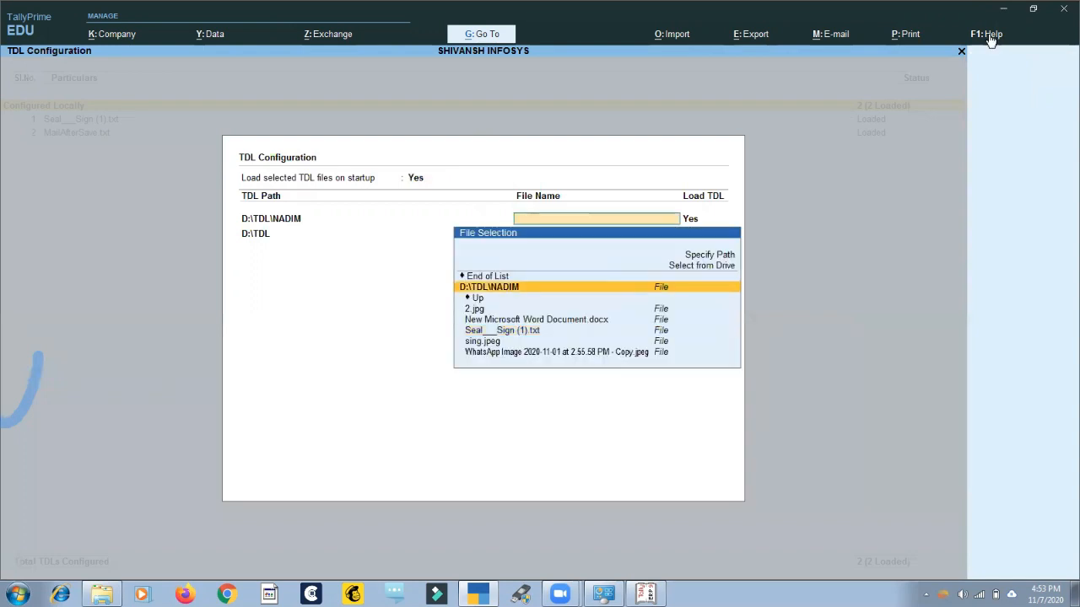
key("Escape")
key("Escape")
key("Escape")
key("Escape")
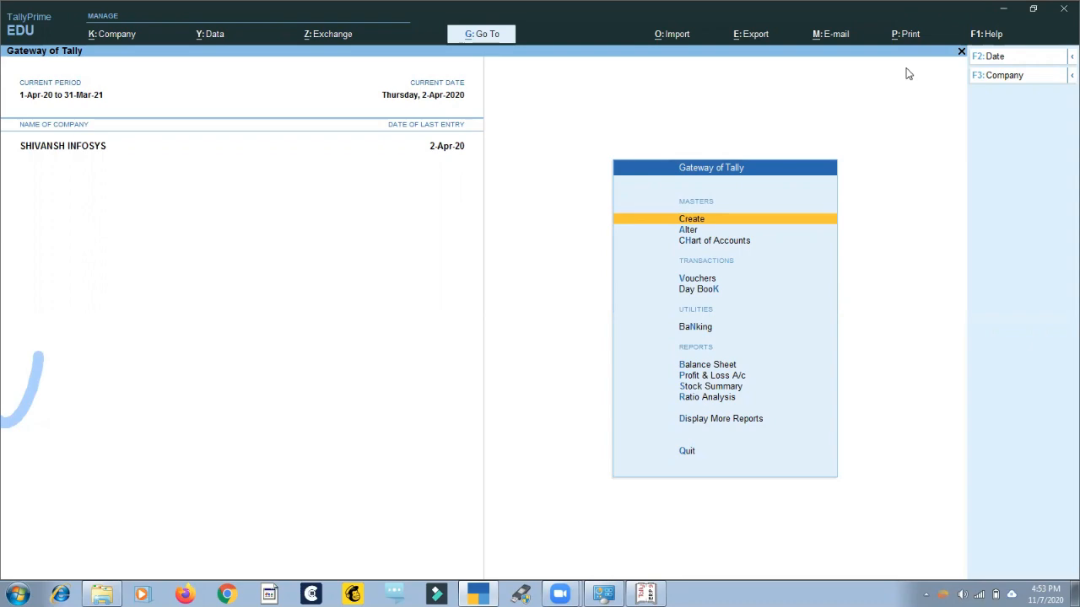
Switch to Tally.ERP 9, shut the loaded company and open the data path entry of Select Company.
left_click(646, 594)
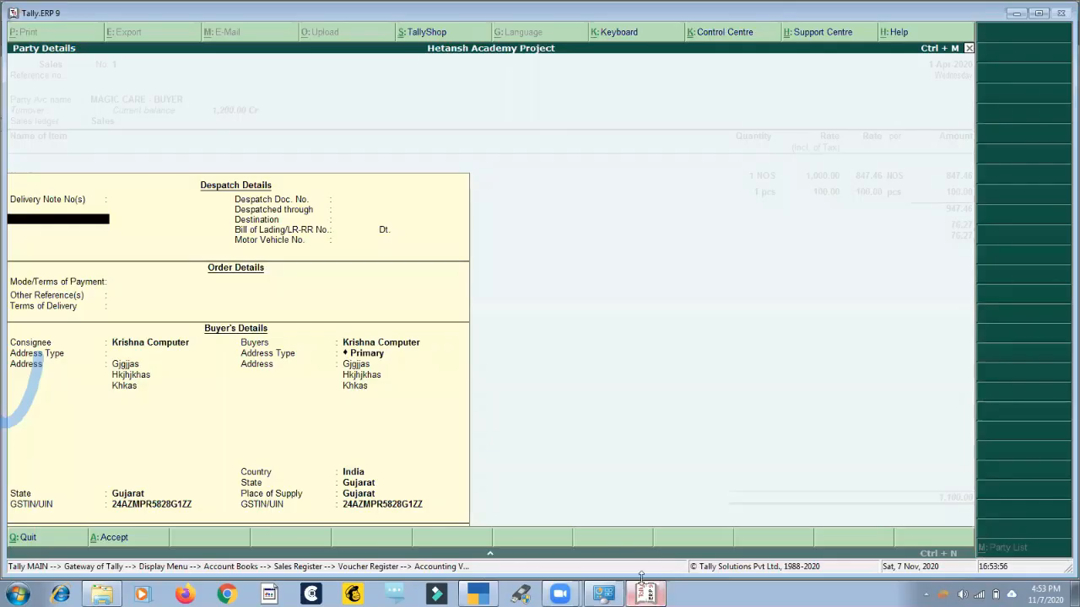
key("Escape")
key("Escape")
key("Escape")
key("Escape")
key("Escape")
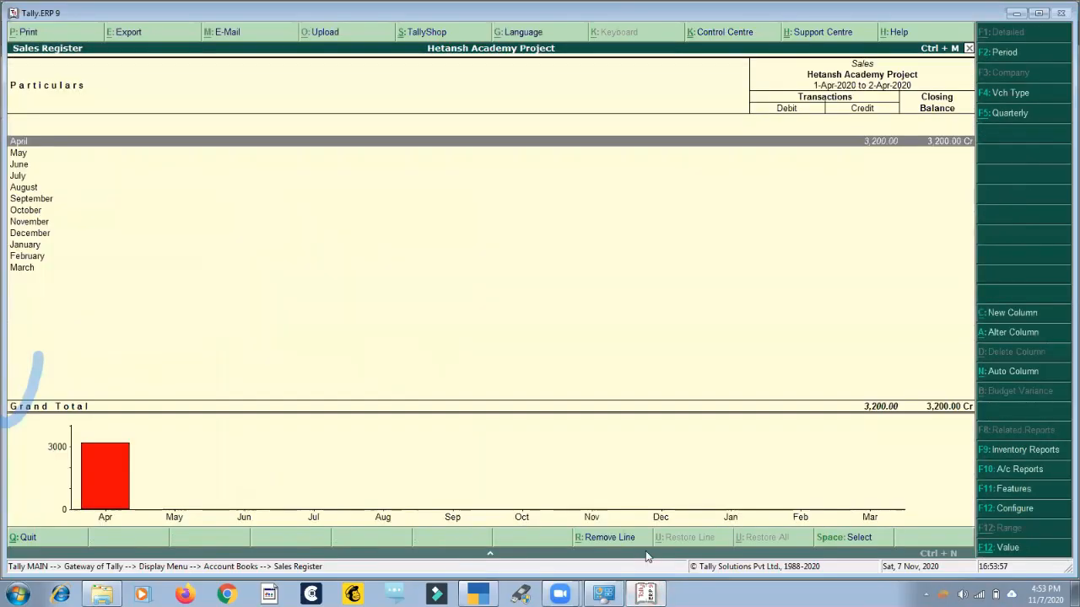
key("Escape")
key("alt+F3")
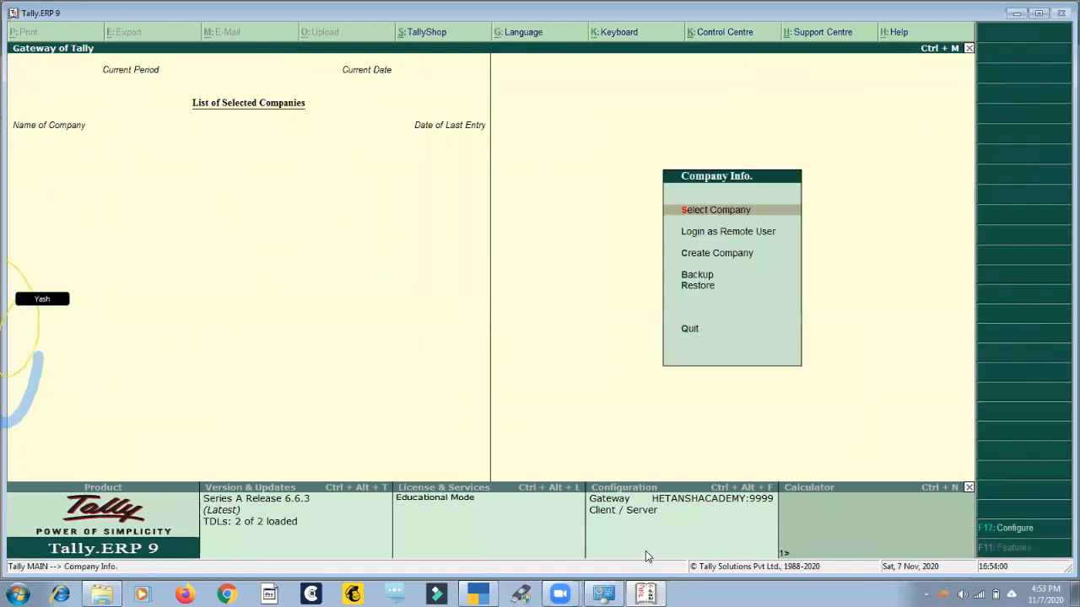
key("Return")
key("BackSpace")
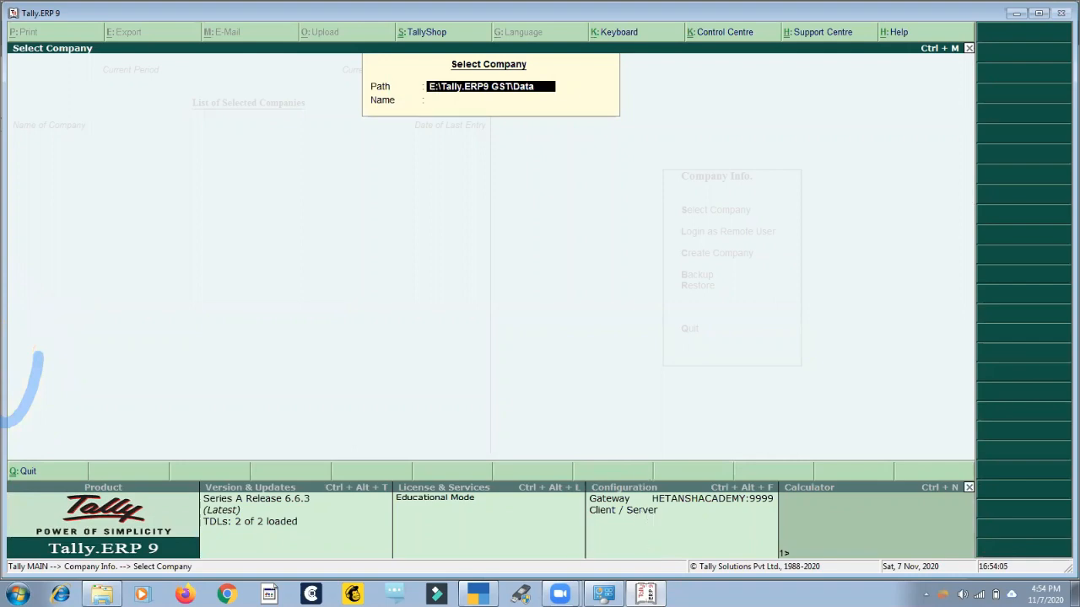
Switch to TallyPrime and shut the company SHIVANSH INFOSYS.
left_click(478, 594)
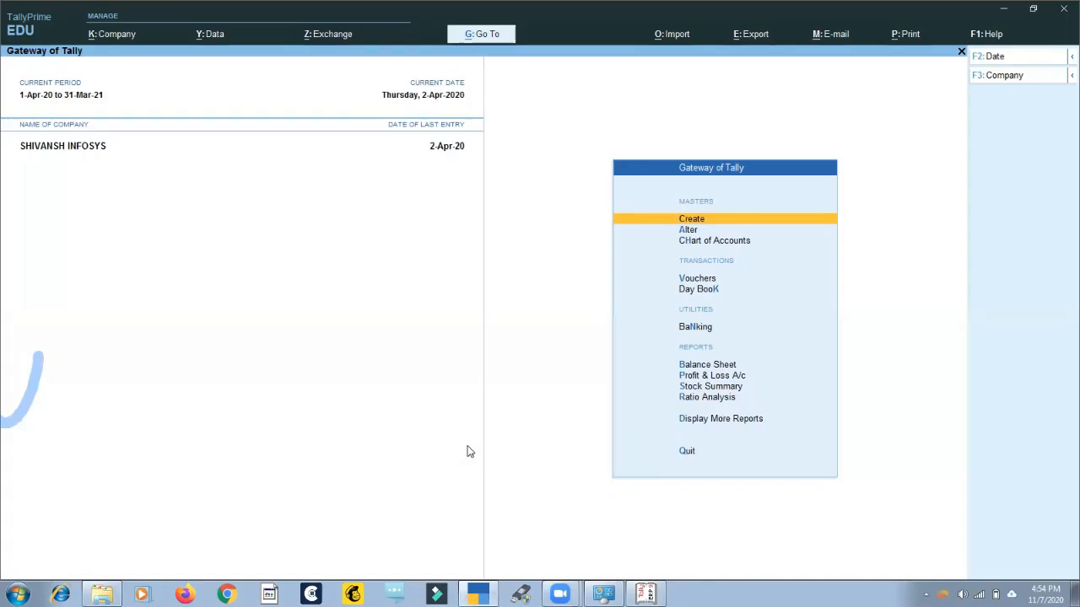
key("alt+f3")
key("y")
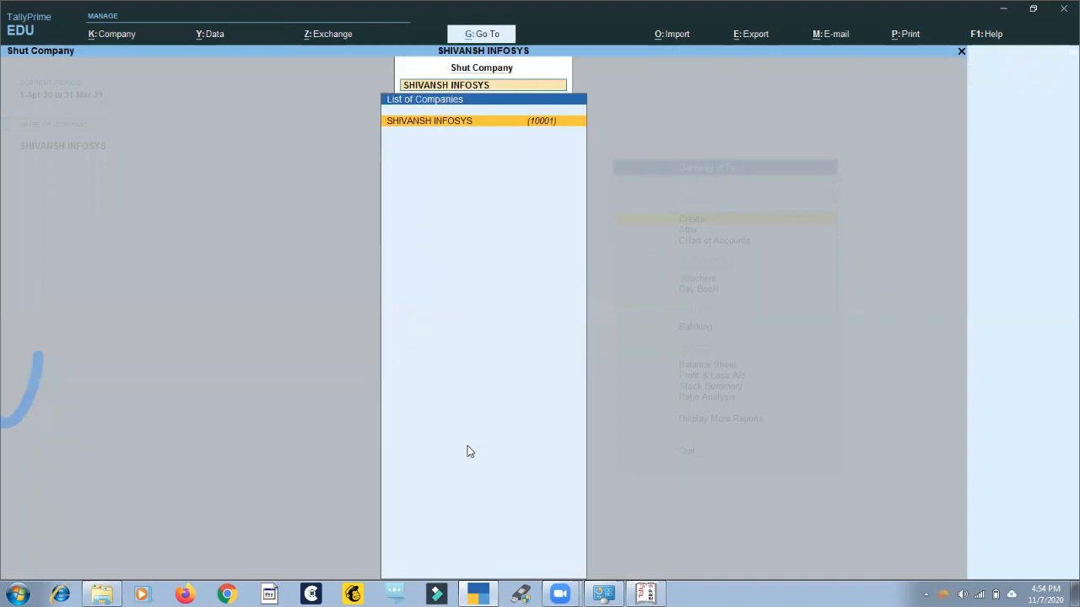
key("Return")
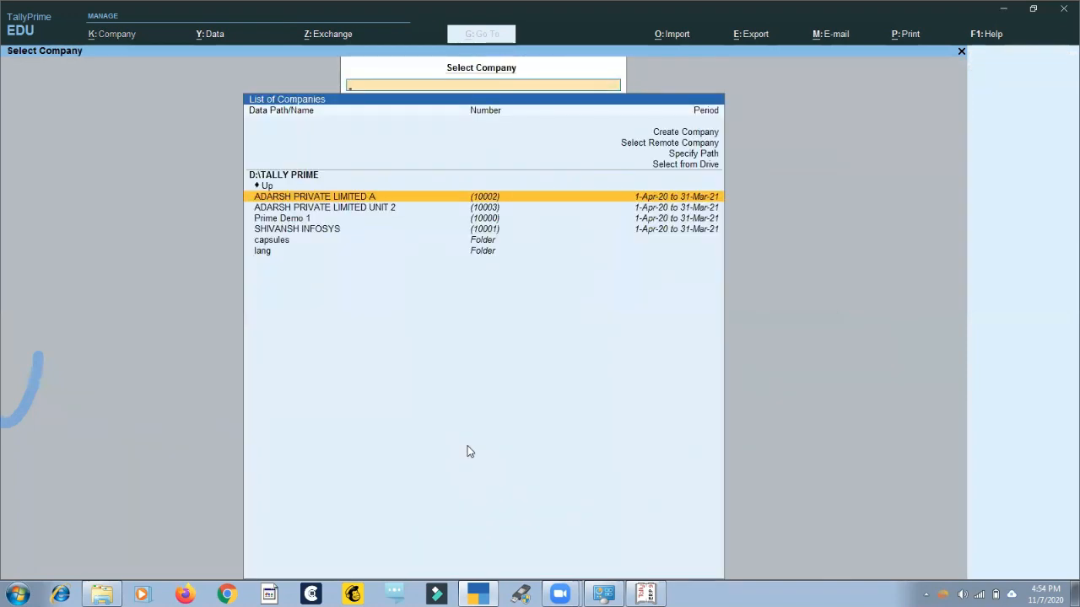
Examine the companies stored in D:\TALLY PRIME and the path options offered in the company selection list.
key("Up")
key("Down")
key("Down")
key("Down")
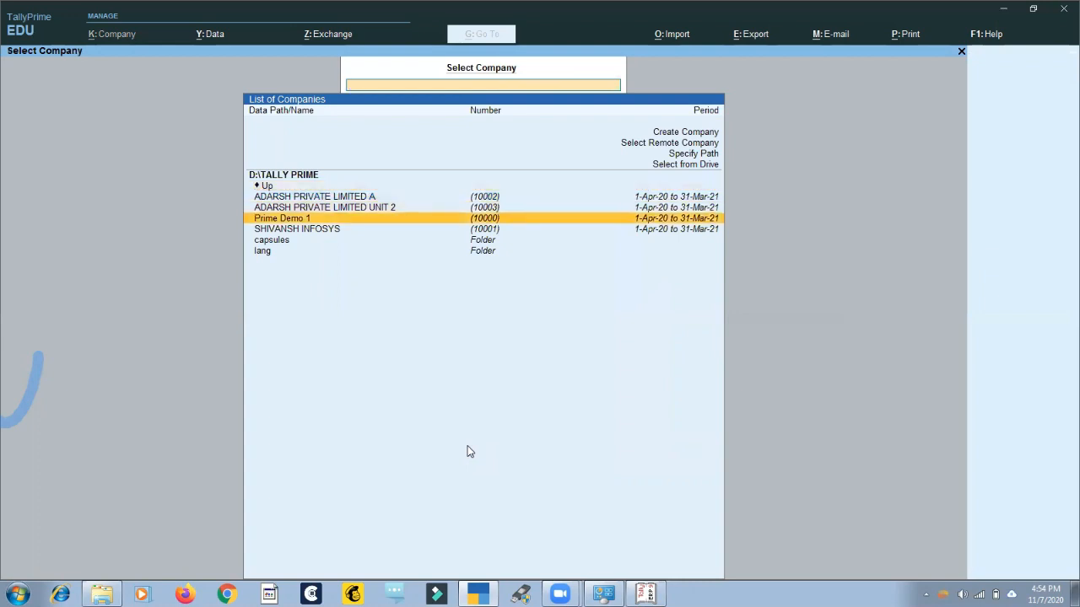
key("Up")
key("Up")
key("Up")
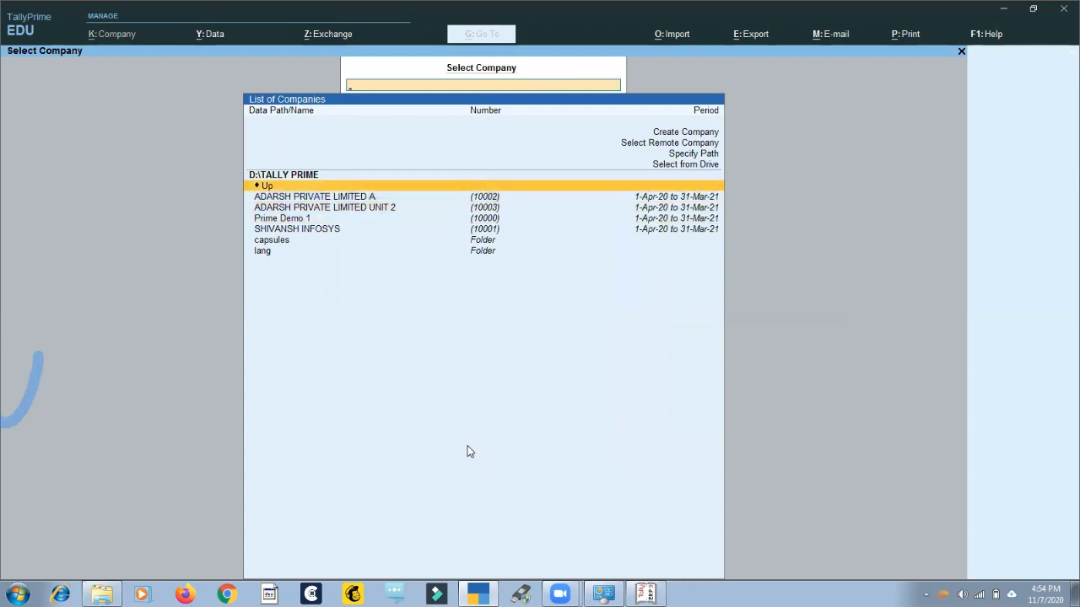
key("Up")
key("Up")
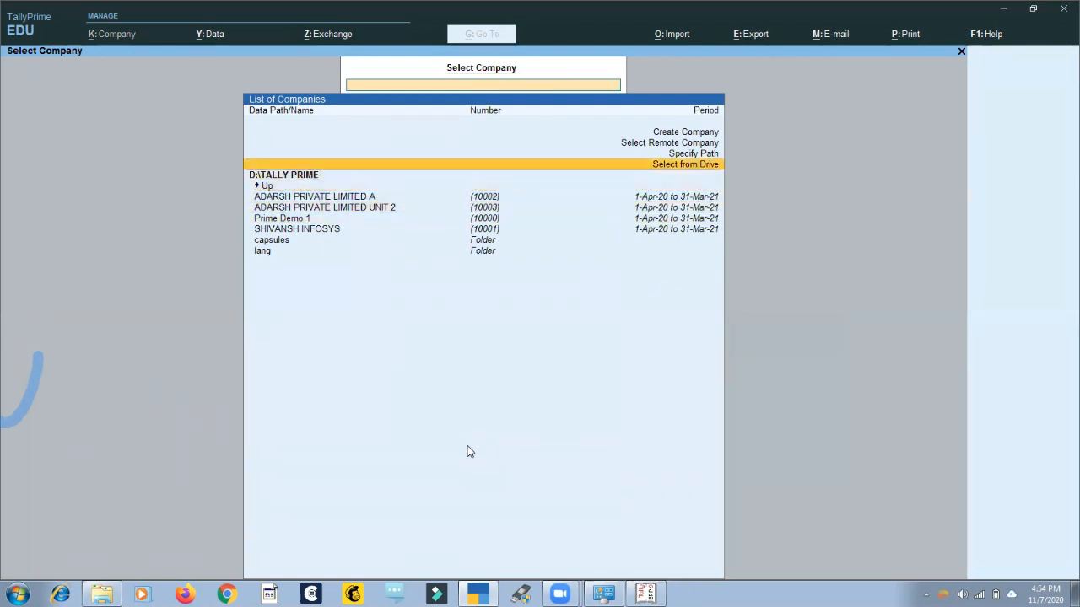
key("Down")
Go up from D:\TALLY PRIME to the list of drives and open drive D:\.
key("Down")
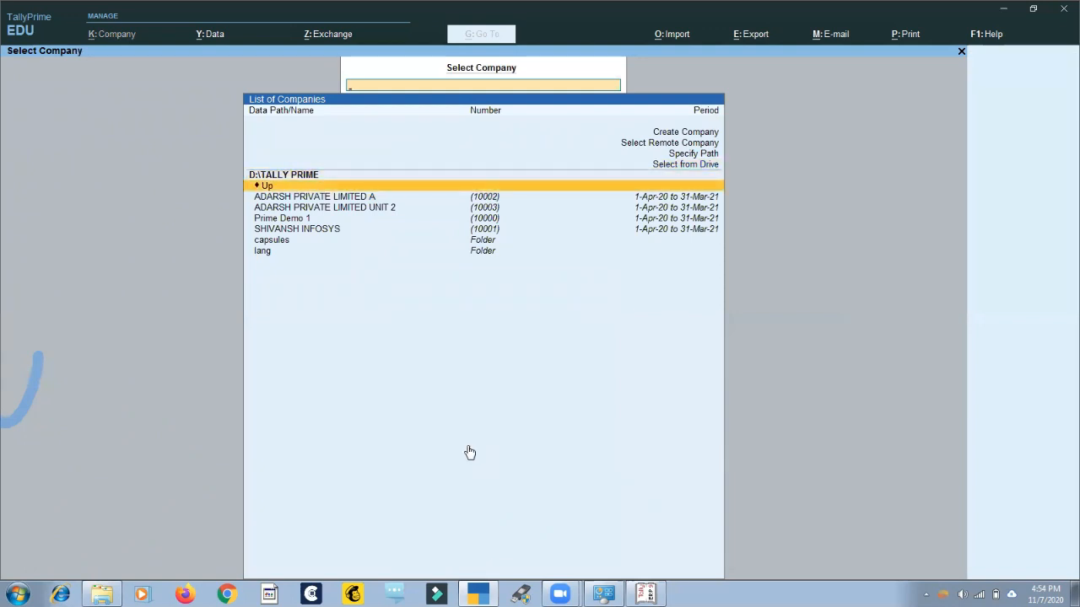
key("Return")
key("Down")
key("Up")
key("Return")
key("Down")
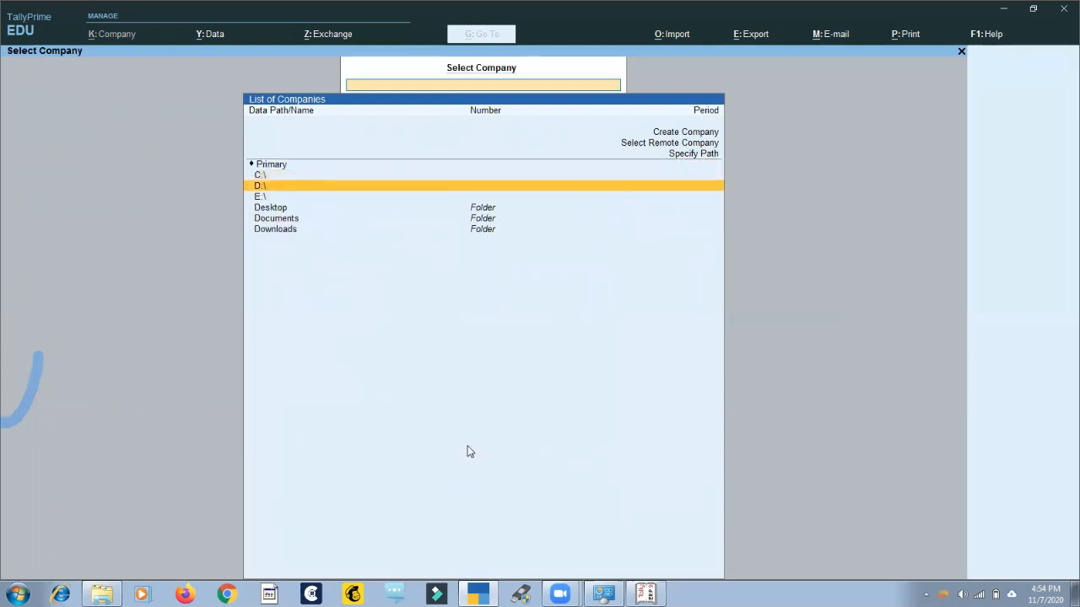
Open the DATA folder on drive D:\ and return to the drive's folder list.
key("Down")
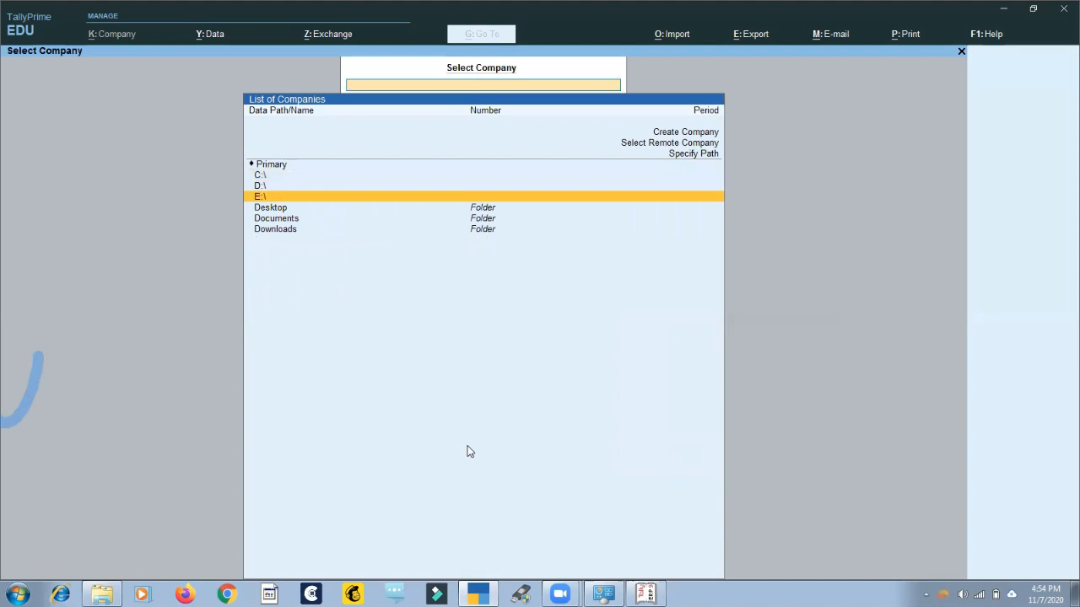
key("Up")
key("Return")
key("Down")
key("Down")
key("Up")
key("Up")
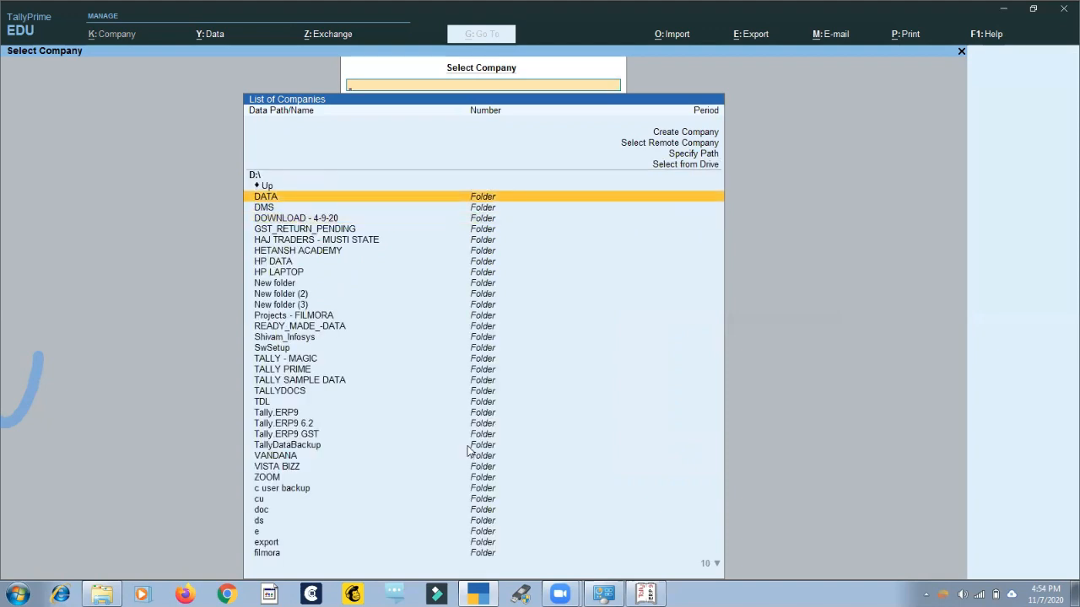
key("Return")
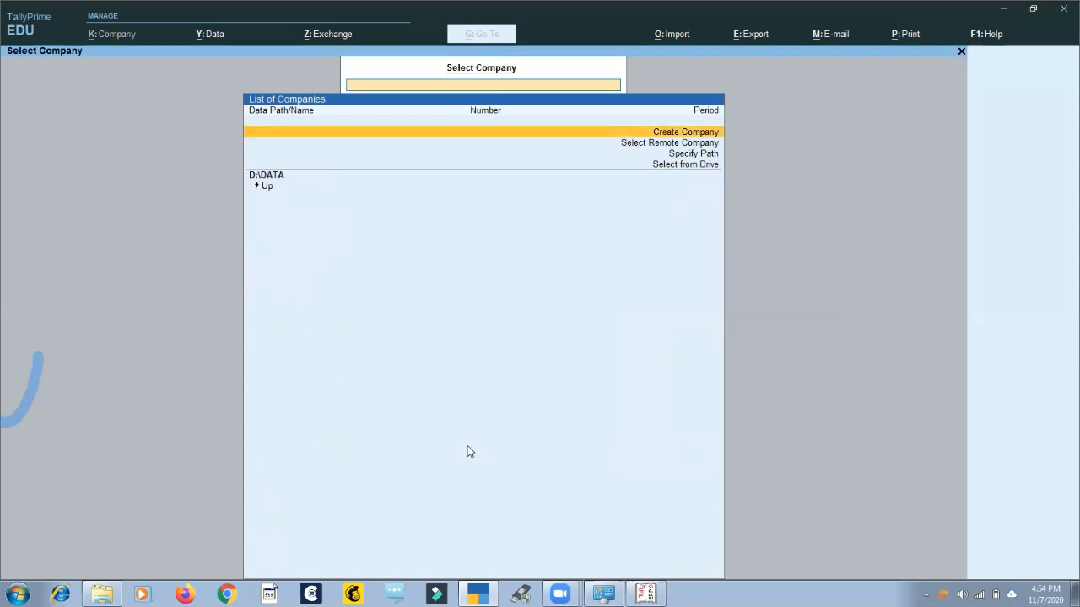
key("Down")
key("Down")
key("Down")
key("Down")
key("Return")
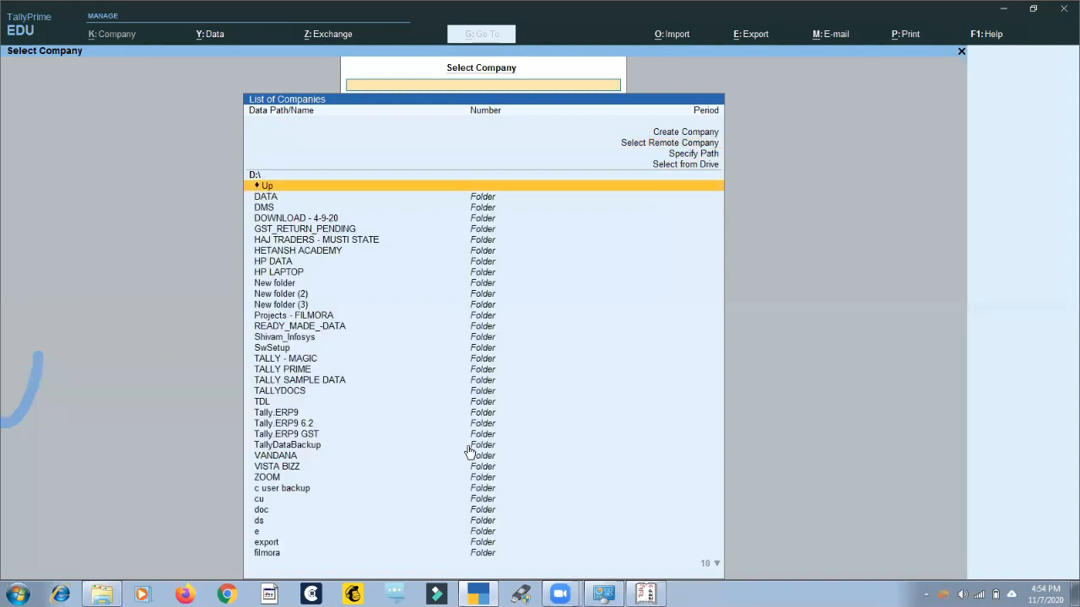
Load the company list from the specified path E:\Tally.ERP9 GST\Data.
key("Down")
key("Down")
key("Down")
key("Down")
key("Down")
key("Down")
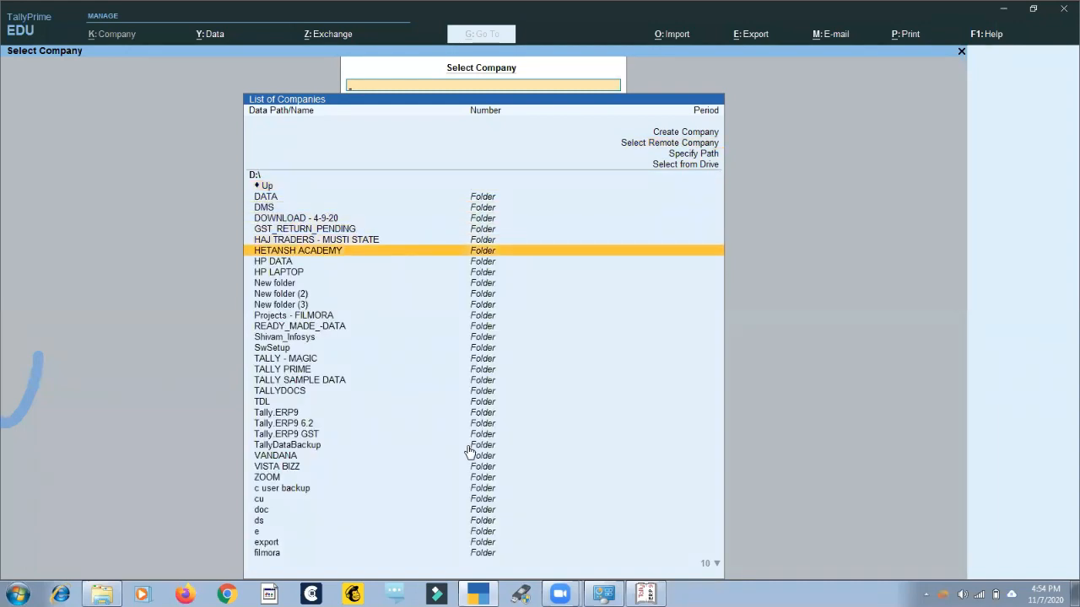
left_click(705, 158)
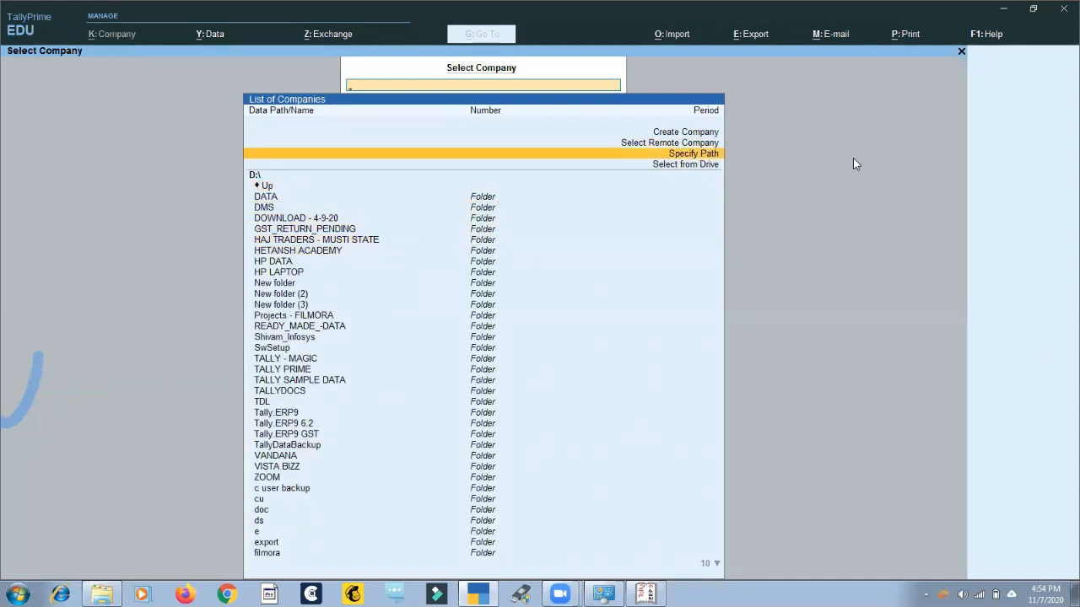
key("Return")
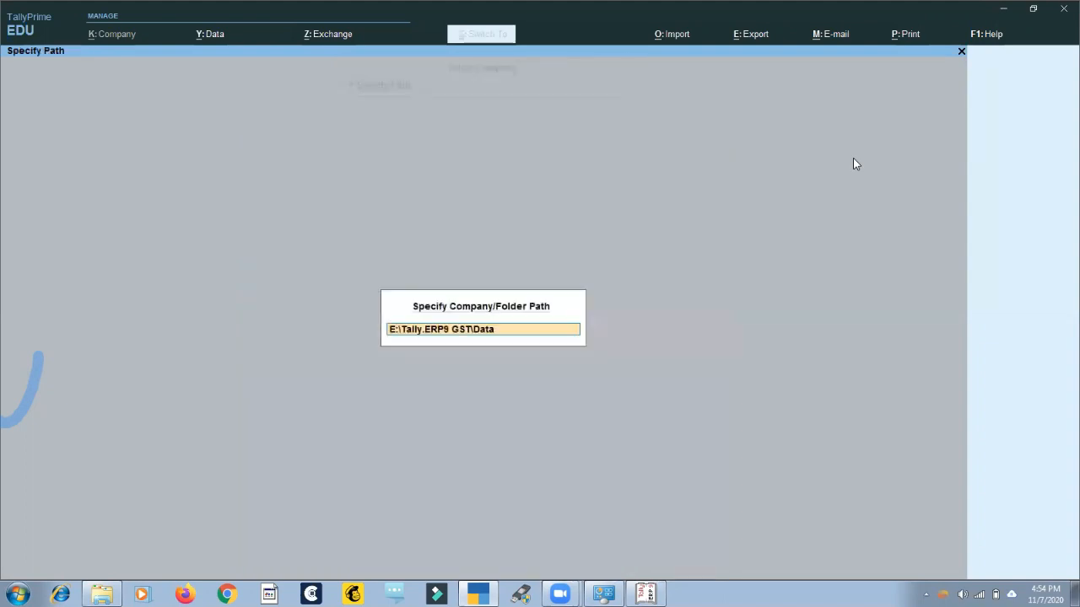
key("Return")
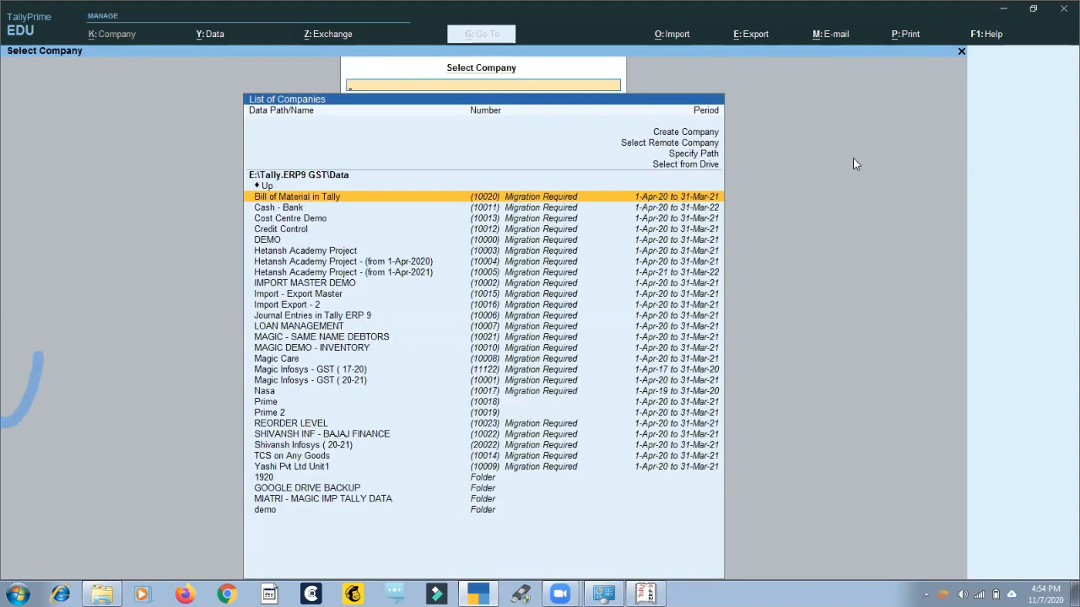
Review the path options above the company list and go up one level to E:\Tally.ERP9 GST.
key("Up")
key("Up")
key("Up")
key("Up")
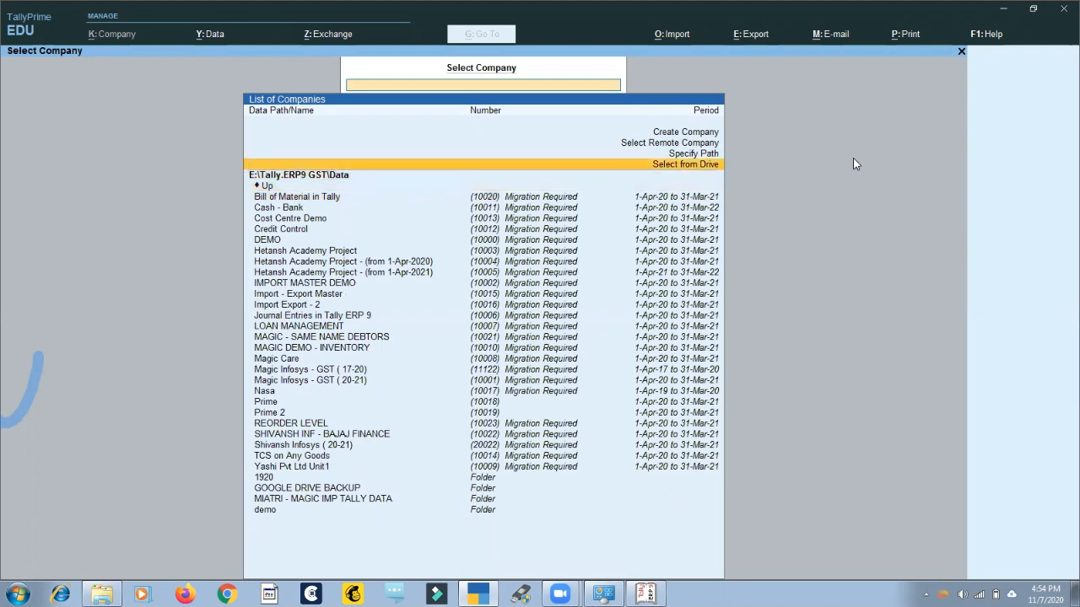
key("Up")
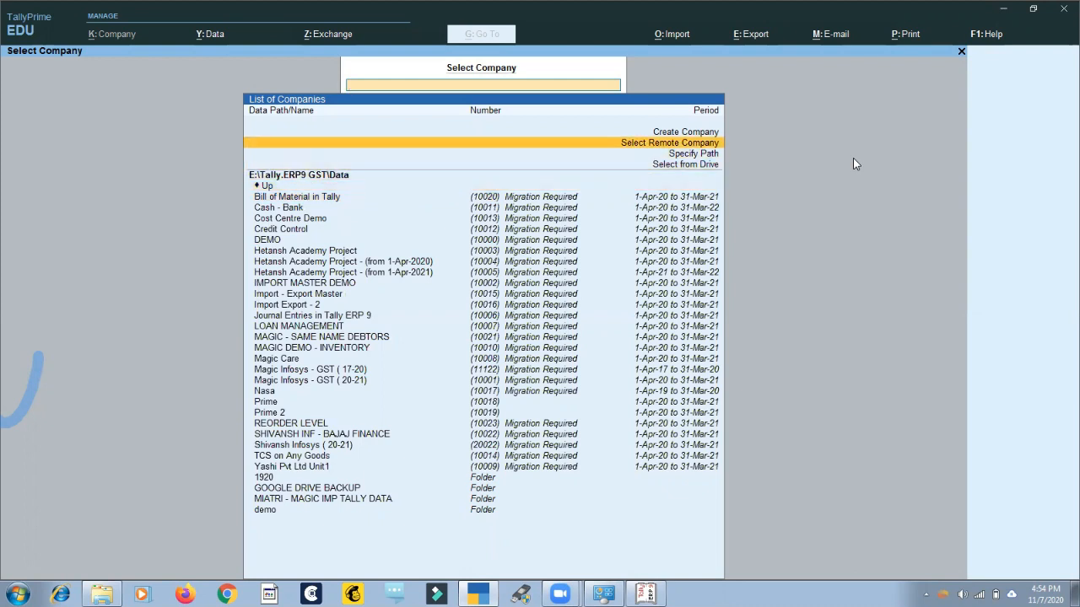
key("Down")
key("Down")
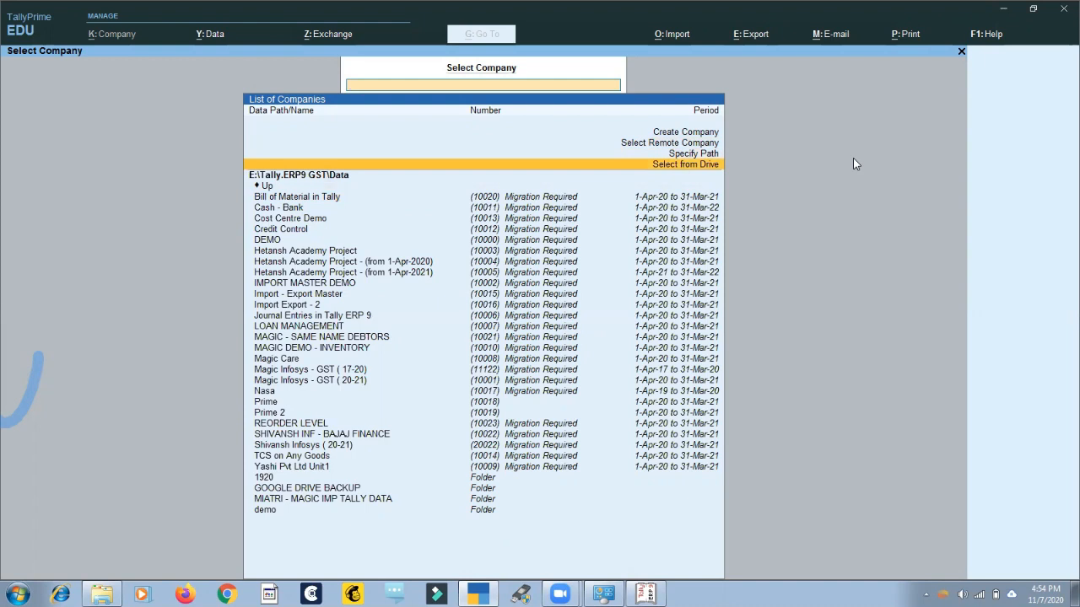
key("Down")
key("Return")
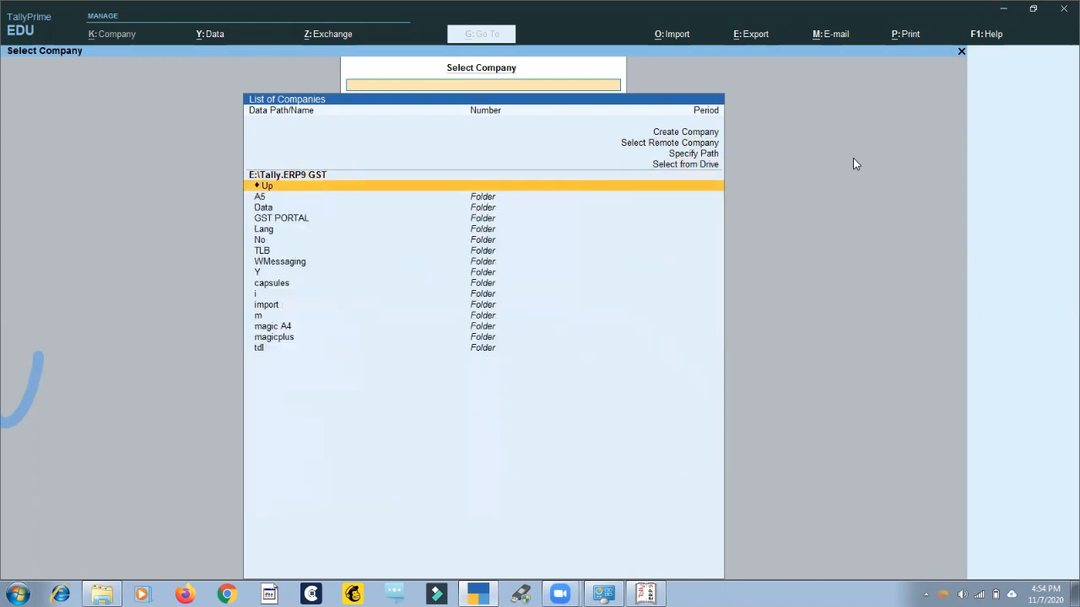
Look through the folders in E:\Tally.ERP9 GST and go up to the root of drive E:\.
key("Down")
key("Down")
key("Down")
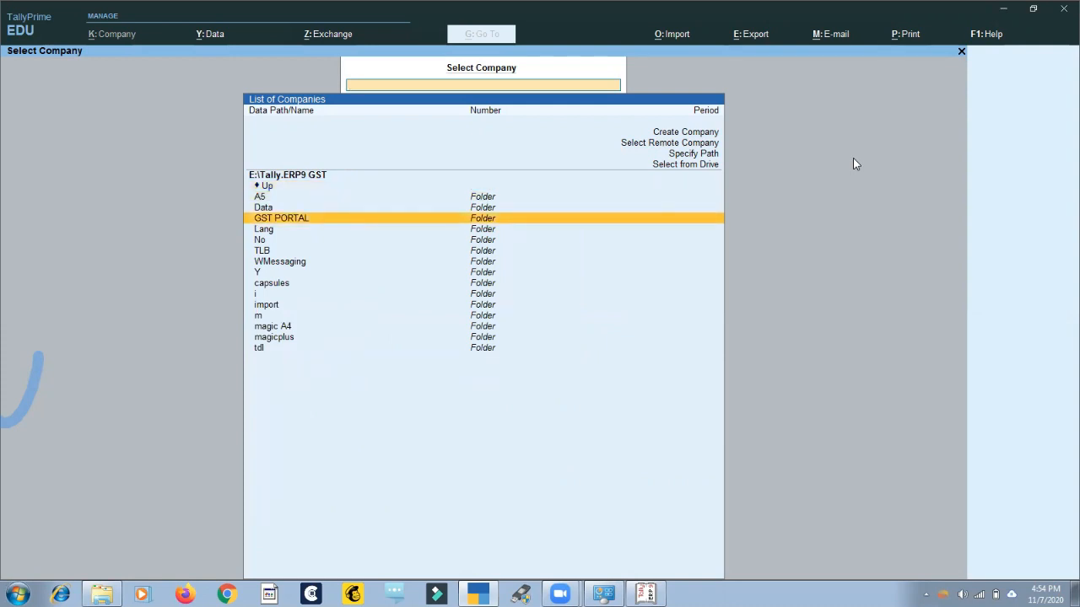
key("Up")
key("Up")
key("Up")
key("Return")
key("Down")
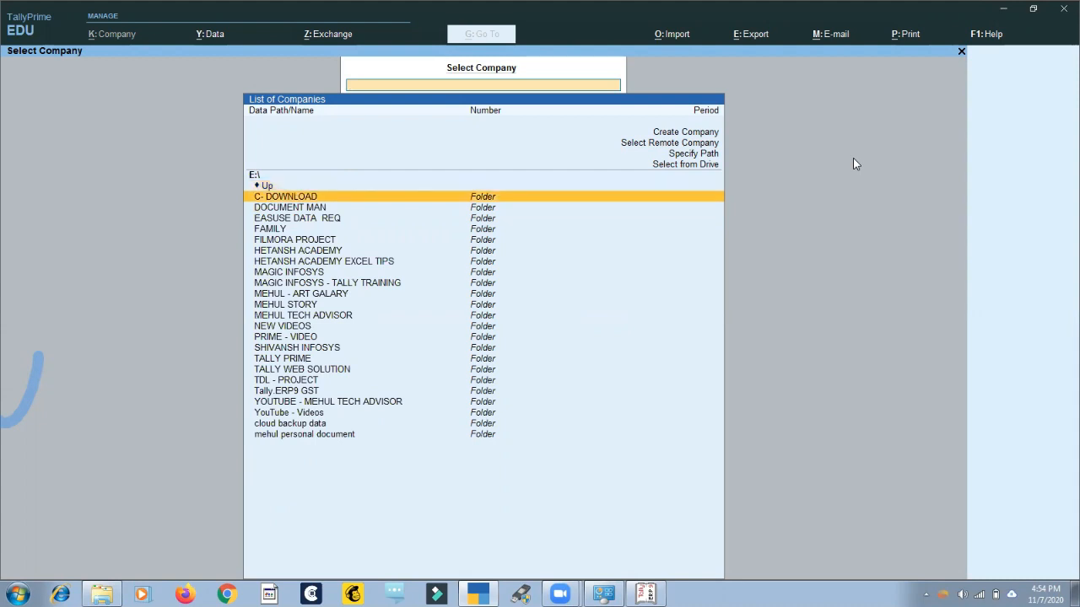
Browse from drive E:\ back into Tally.ERP9 GST and open its Data folder.
key("Down")
key("Down")
key("Down")
key("Down")
key("Down")
key("Down")
key("Down")
key("Down")
key("Down")
key("Down")
key("Down")
key("Down")
key("Down")
key("Down")
key("Down")
key("Down")
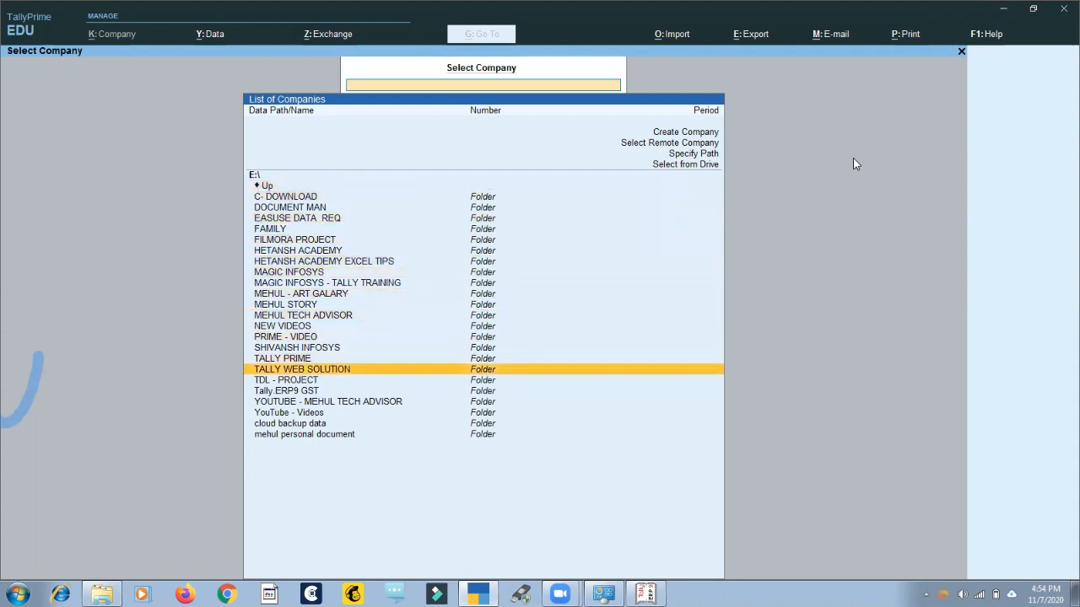
key("Down")
key("Down")
key("Return")
key("Down")
key("Return")
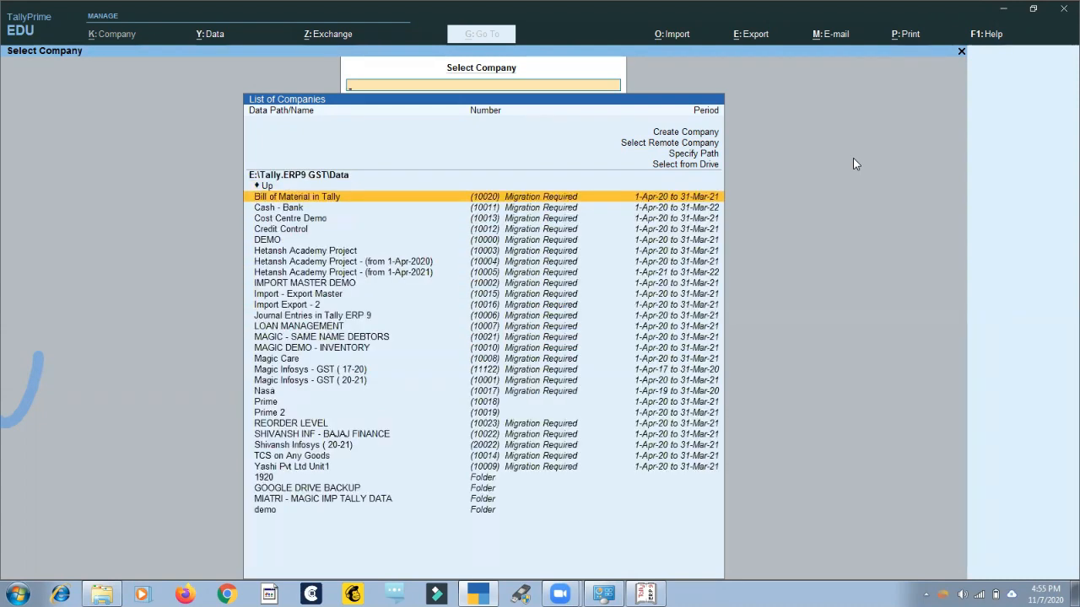
Show the migration settings for the company Bill of Material in Tally, then cancel back to the D:\TALLY PRIME company list.
key("Down")
key("Up")
key("Return")
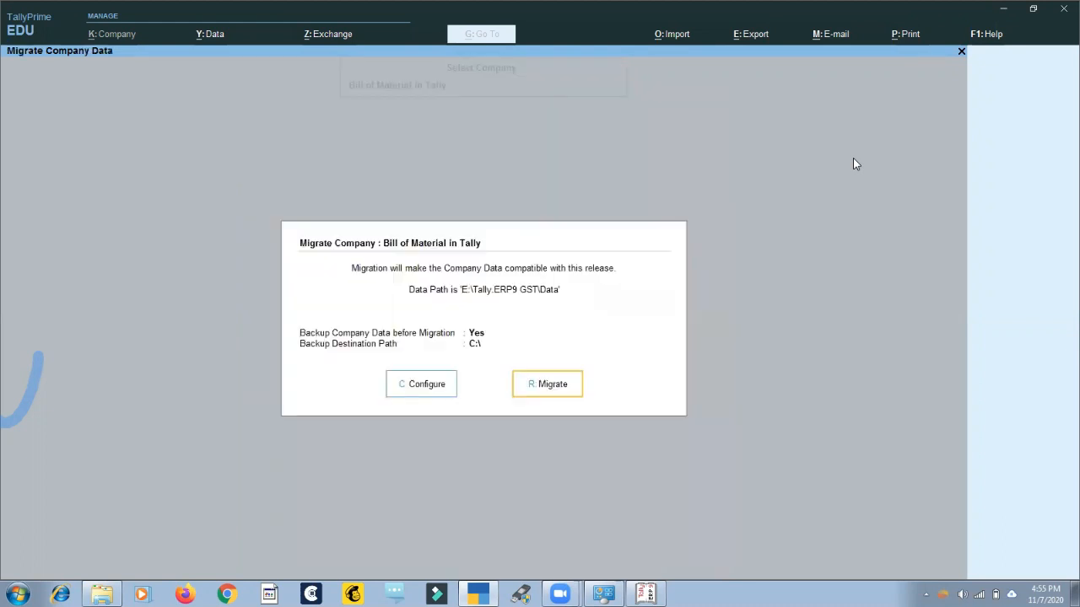
key("Escape")
key("Escape")
key("Escape")
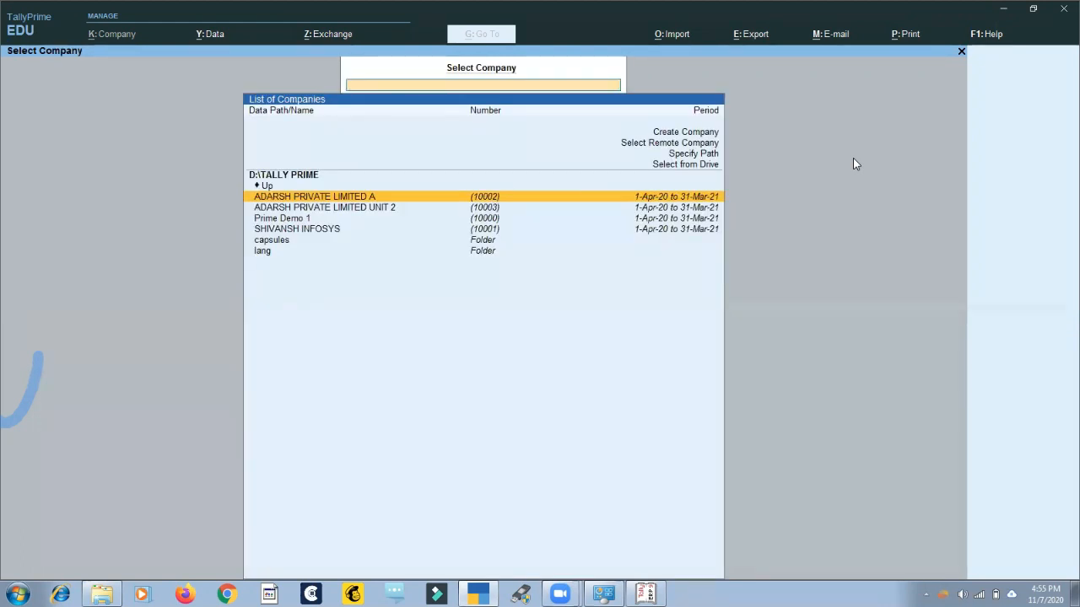
Go up from D:\TALLY PRIME to drive D:\ and open the Tally.ERP9 6.2 folder.
key("Up")
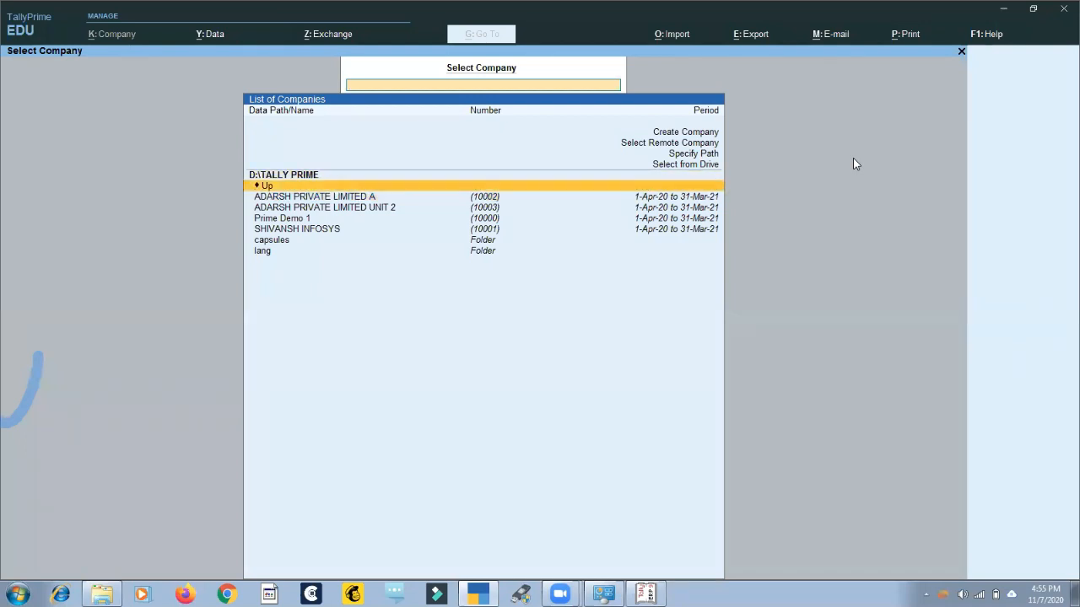
key("Return")
key("Down")
key("Down")
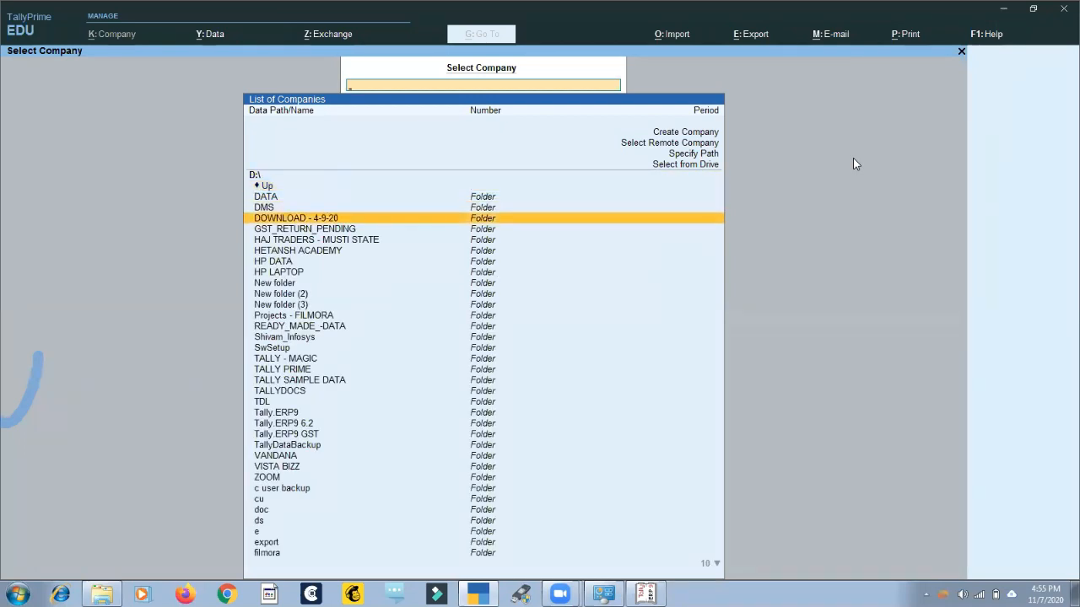
key("Down")
key("Down")
key("Down")
key("Down")
key("Down")
key("Down")
key("Down")
key("Down")
key("Down")
key("Down")
key("Down")
key("Down")
key("Down")
key("Down")
key("Down")
key("Down")
key("Down")
key("Down")
key("Down")
key("Return")
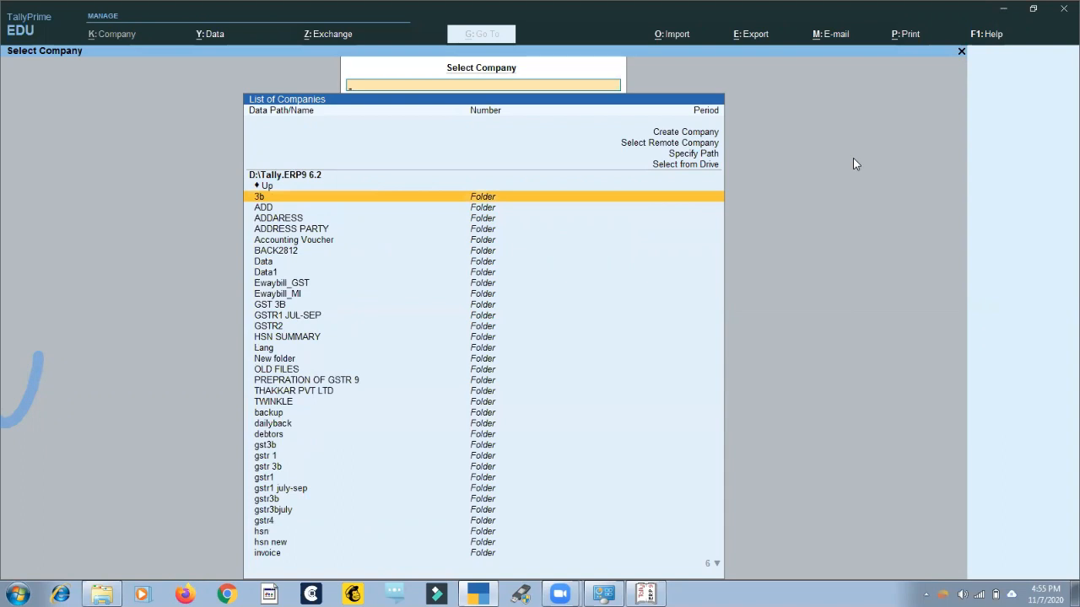
Open the Data folder inside D:\Tally.ERP9 6.2 to list its companies.
key("Down")
key("Down")
key("Down")
key("Down")
key("Down")
key("Down")
Examine the companies in D:\Tally.ERP9 6.2\Data and whether each one requires migration or repair.
key("Down")
key("Return")
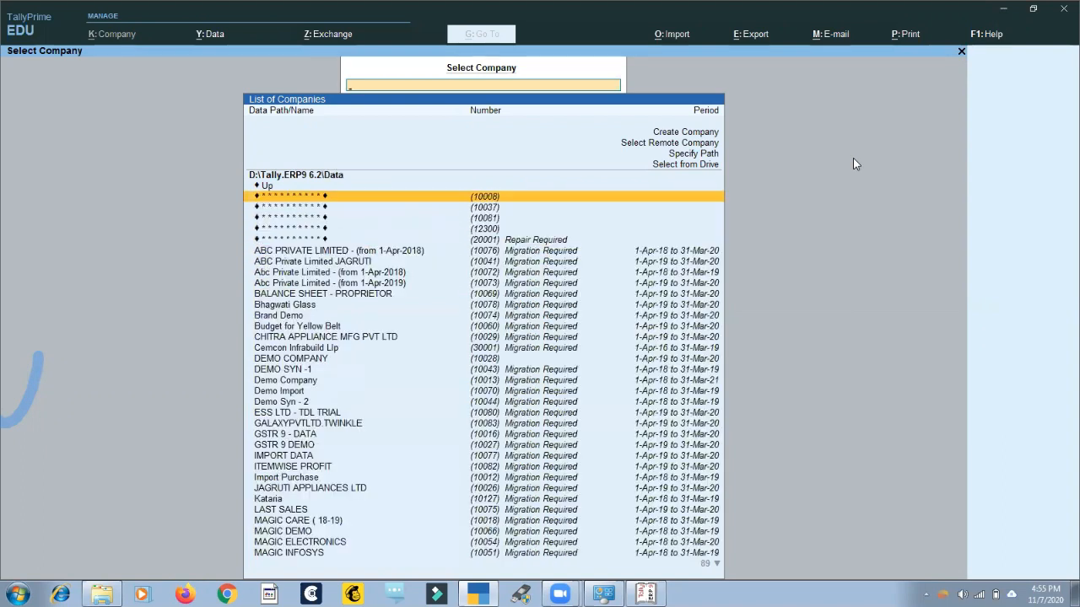
key("Down")
key("Down")
key("Down")
key("Down")
key("Down")
key("Down")
key("Down")
key("Down")
key("Down")
key("Down")
key("Down")
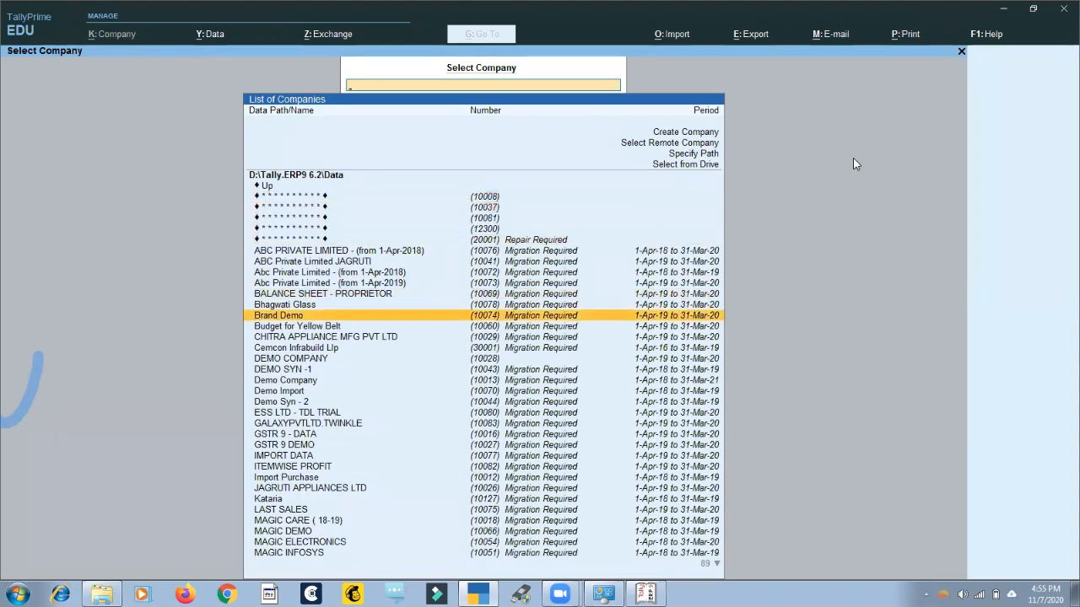
key("Up")
key("Up")
key("Up")
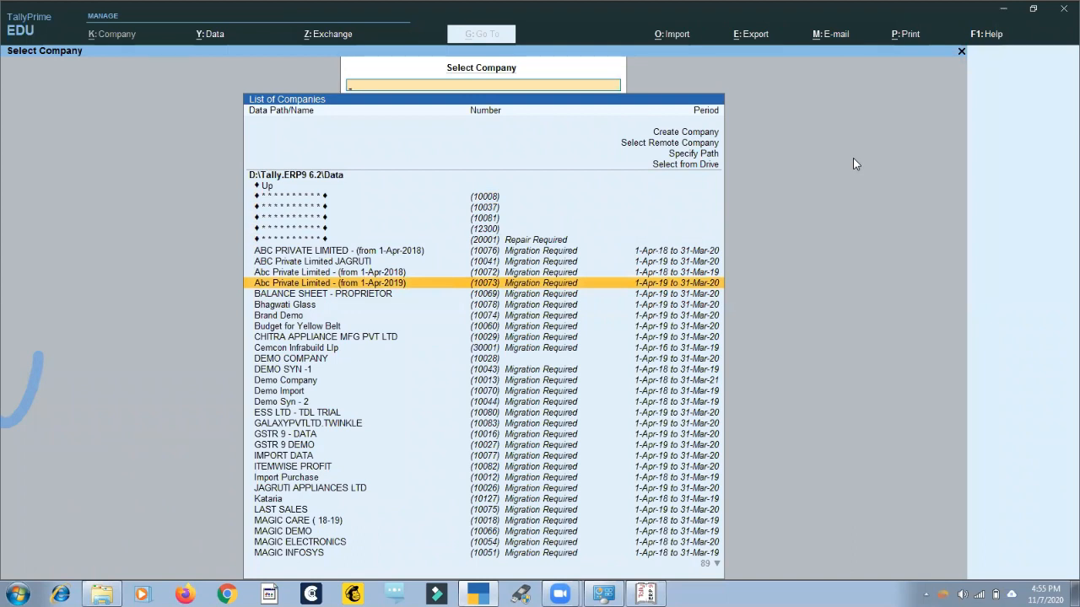
key("Up")
key("Up")
key("Up")
key("Up")
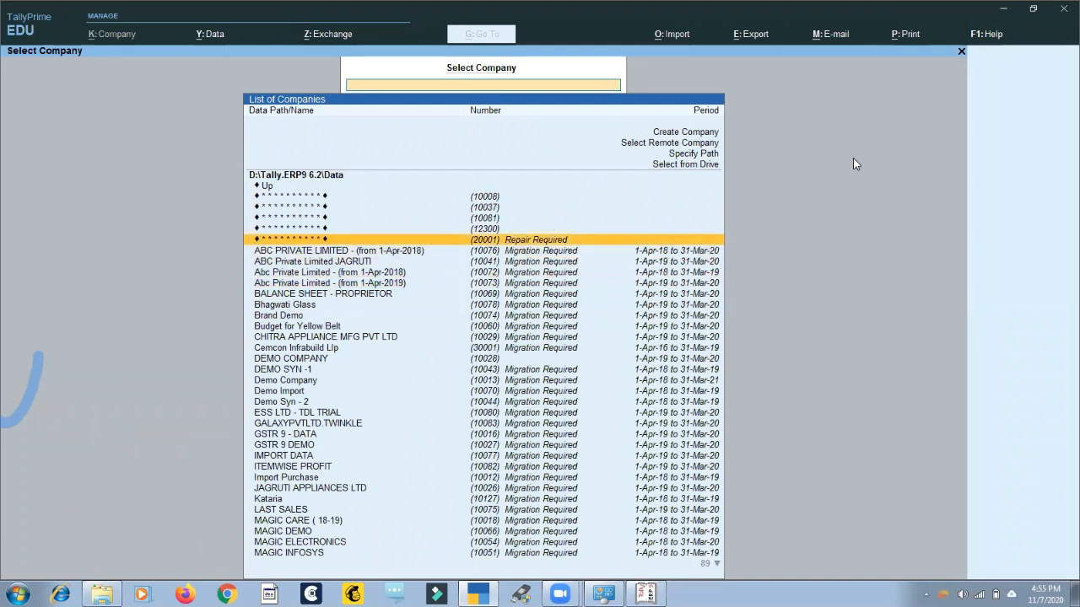
key("Down")
key("Down")
key("Down")
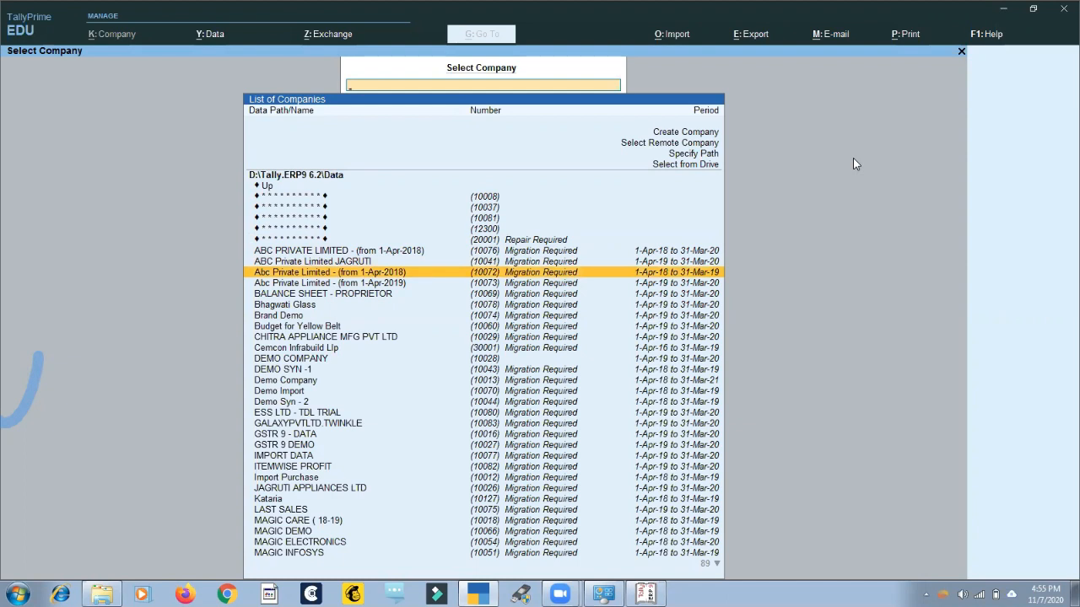
key("Up")
key("Up")
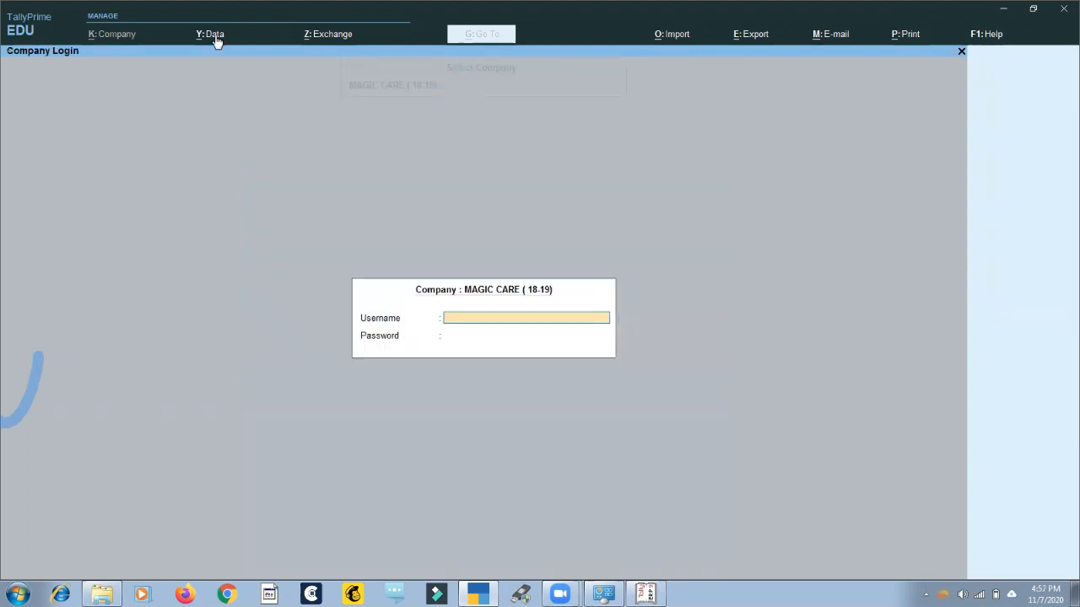
Log in to the company MAGIC CARE ( 18-19) by entering its username and password.
type("magic_")
key("Return")
type("123")
key("Return")
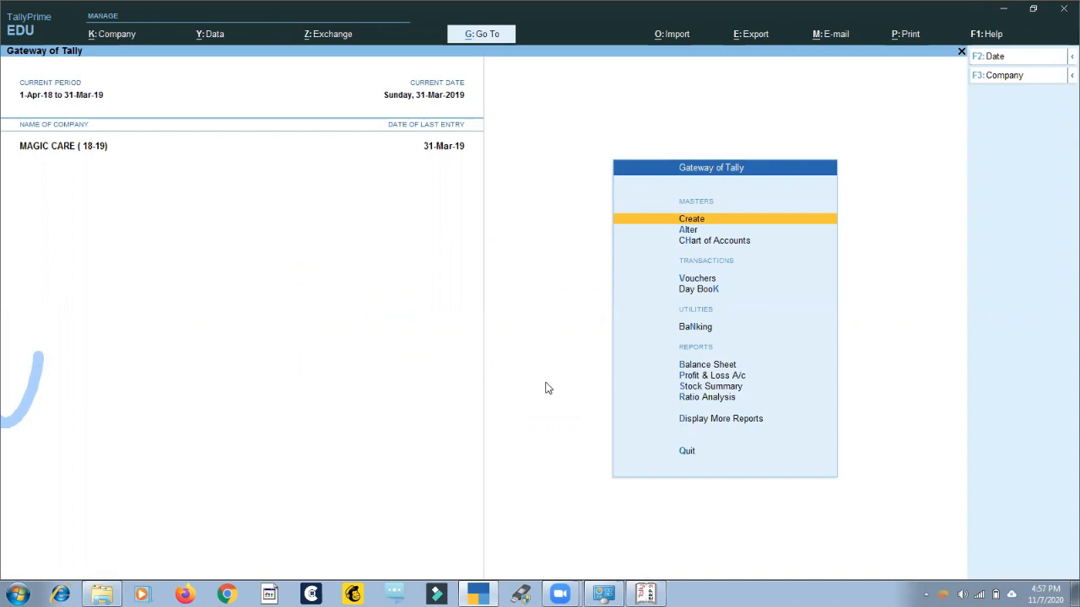
Open the Sales Register of MAGIC CARE ( 18-19), drill into August, and return to the Gateway of Tally.
key("d")
key("a")
key("s")
key("Up")
key("Up")
key("Up")
key("Up")
key("Up")
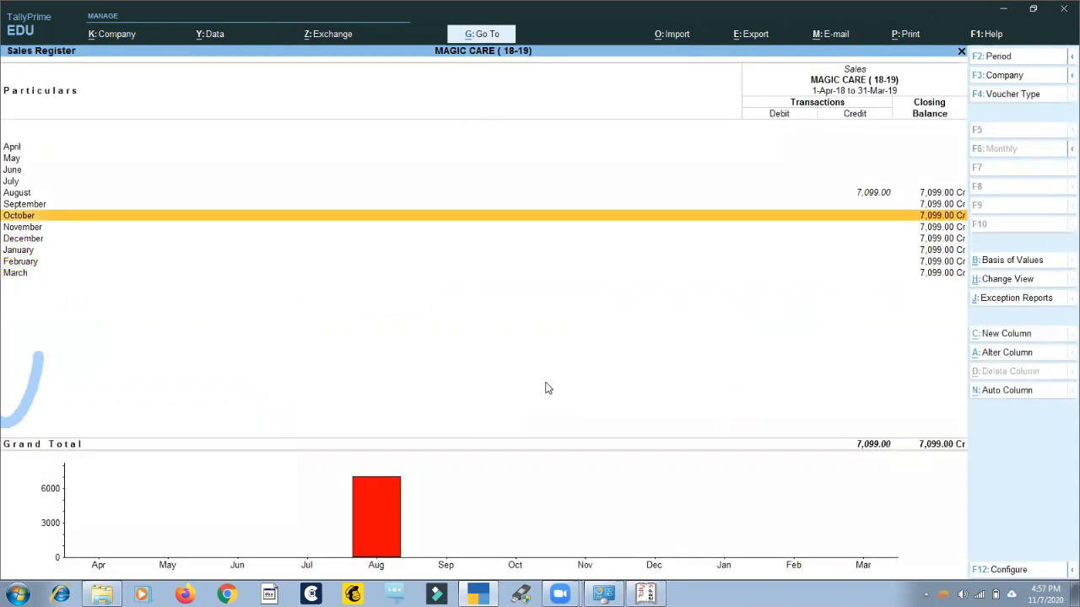
key("Up")
key("Up")
key("Return")
key("Escape")
key("Escape")
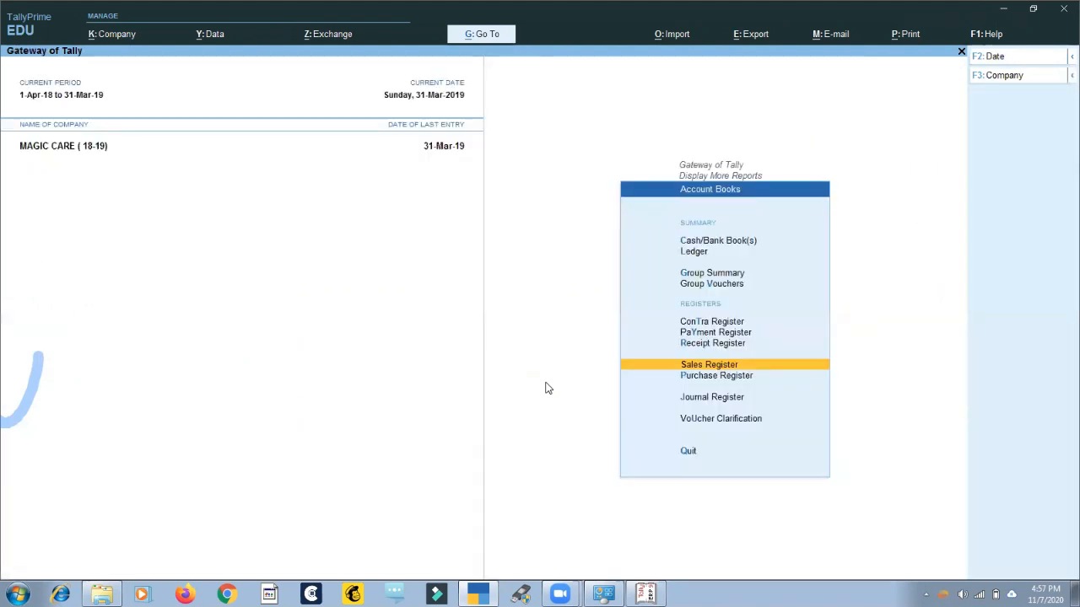
key("Escape")
key("Home")
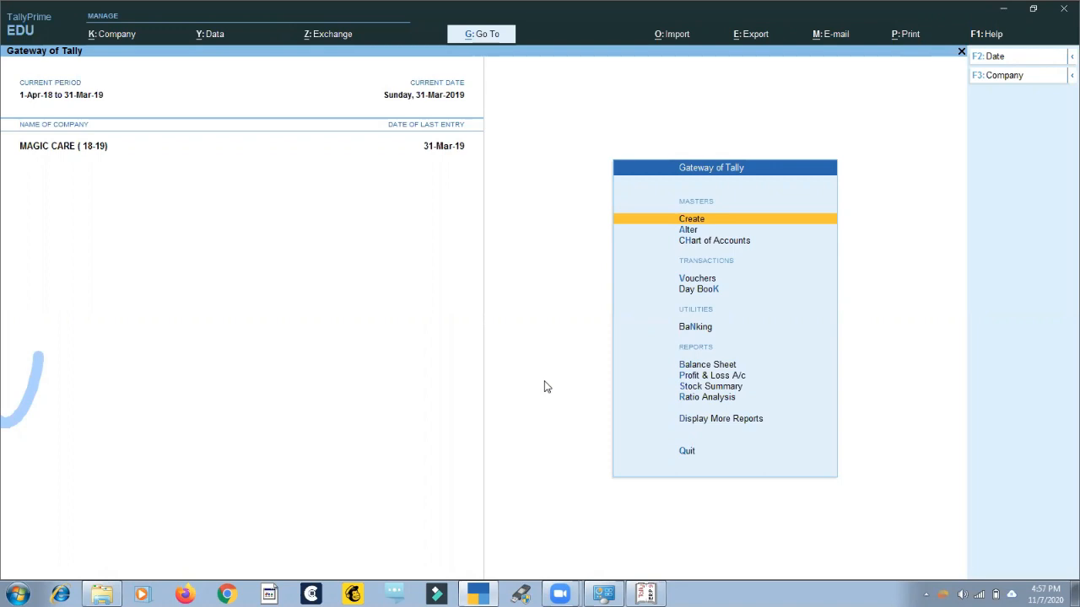
Shut the company MAGIC CARE ( 18-19) and bring up the list of companies in D:\TALLY PRIME.
key("Escape")
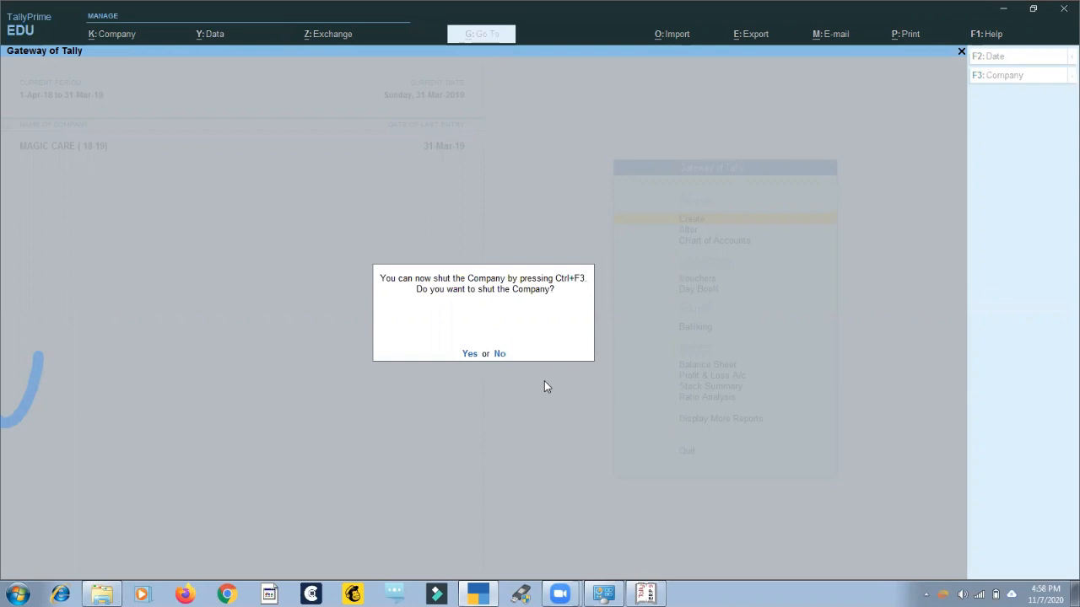
key("n")
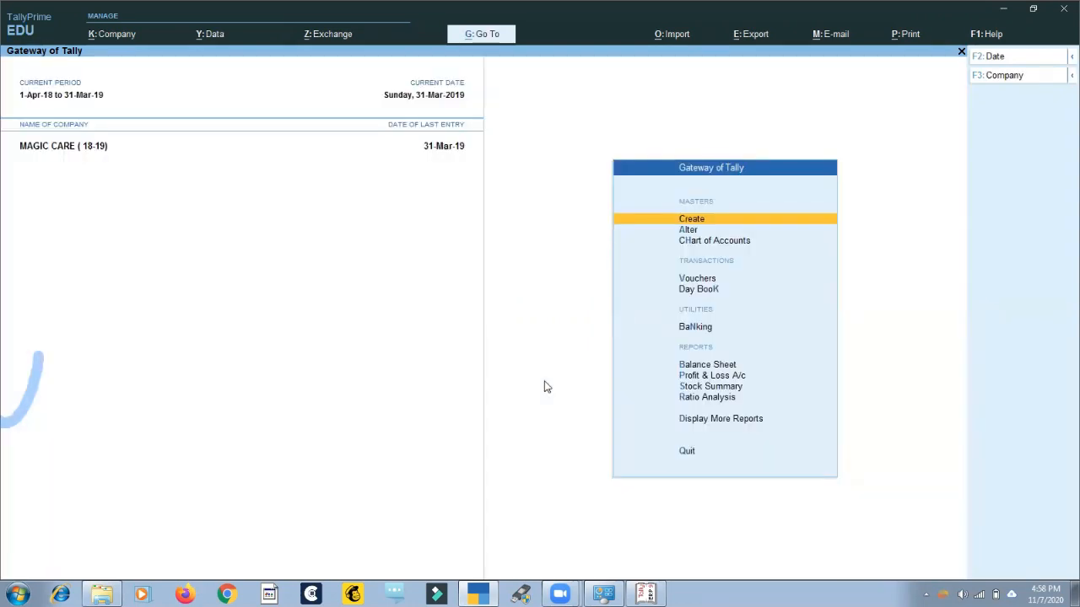
key("F3")
key("y")
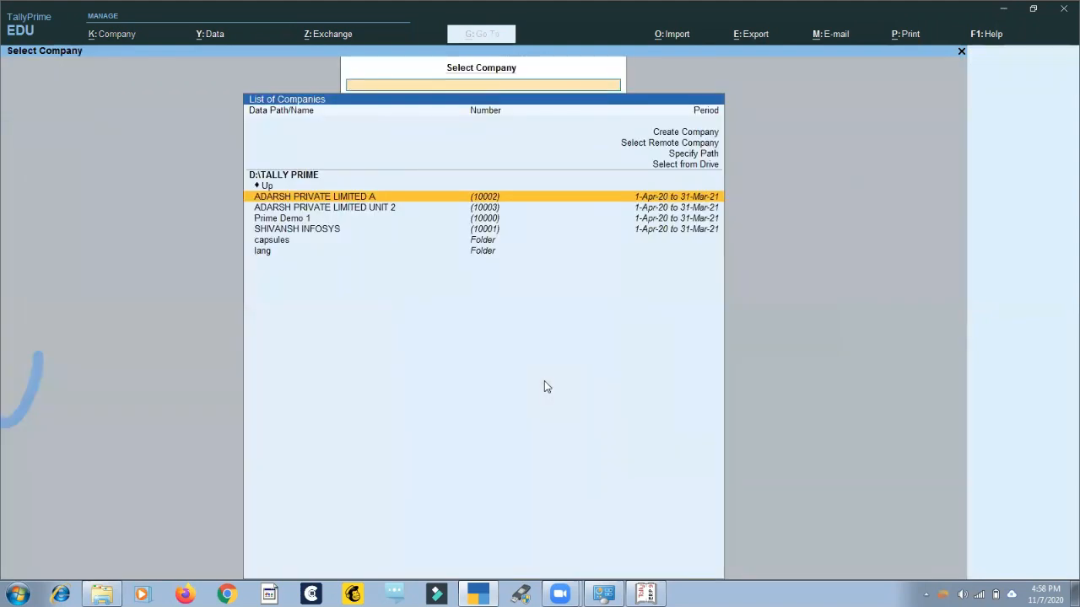
Select the company SHIVANSH INFOSYS and log in by entering its username and password.
key("Down")
key("Down")
key("Down")
key("Return")
type("a")
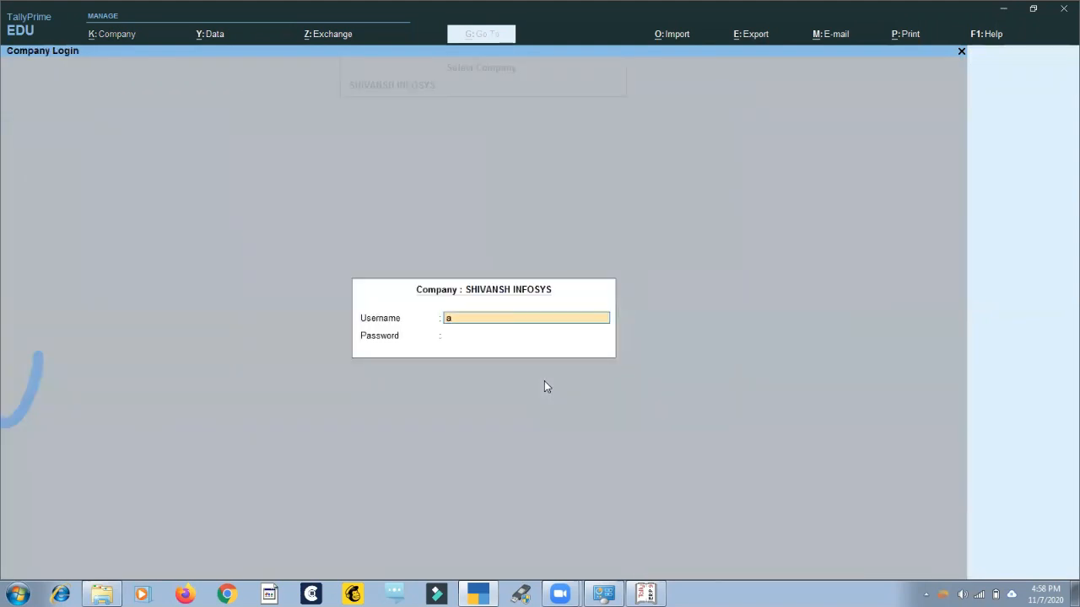
key("Return")
key("Return")
Open sales voucher No. 1 dated 1-Apr-20 from April in the Sales Register.
key("d")
key("a")
key("s")
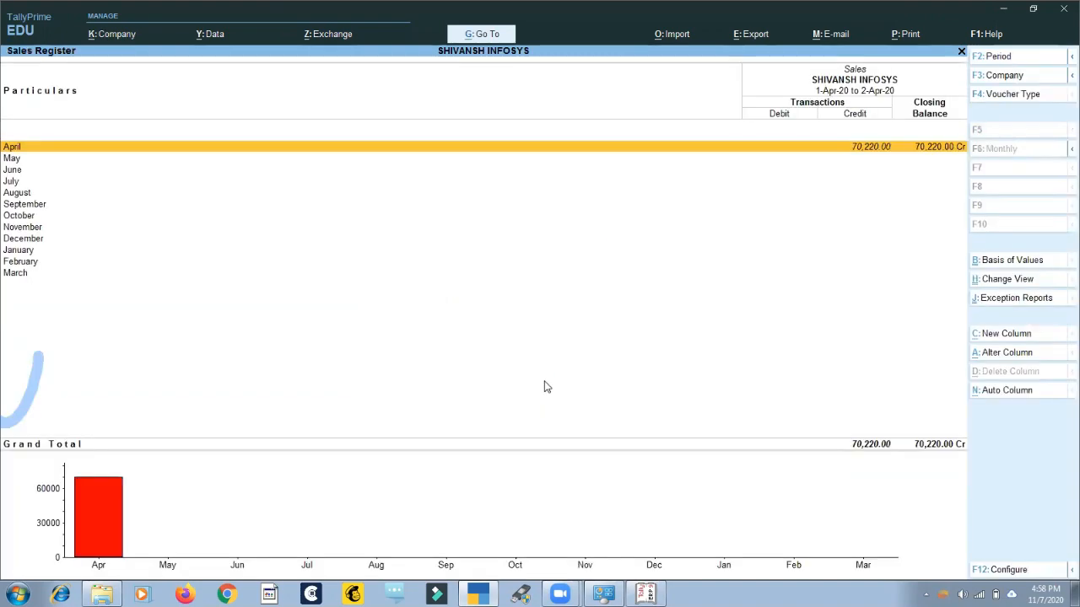
key("Return")
key("Return")
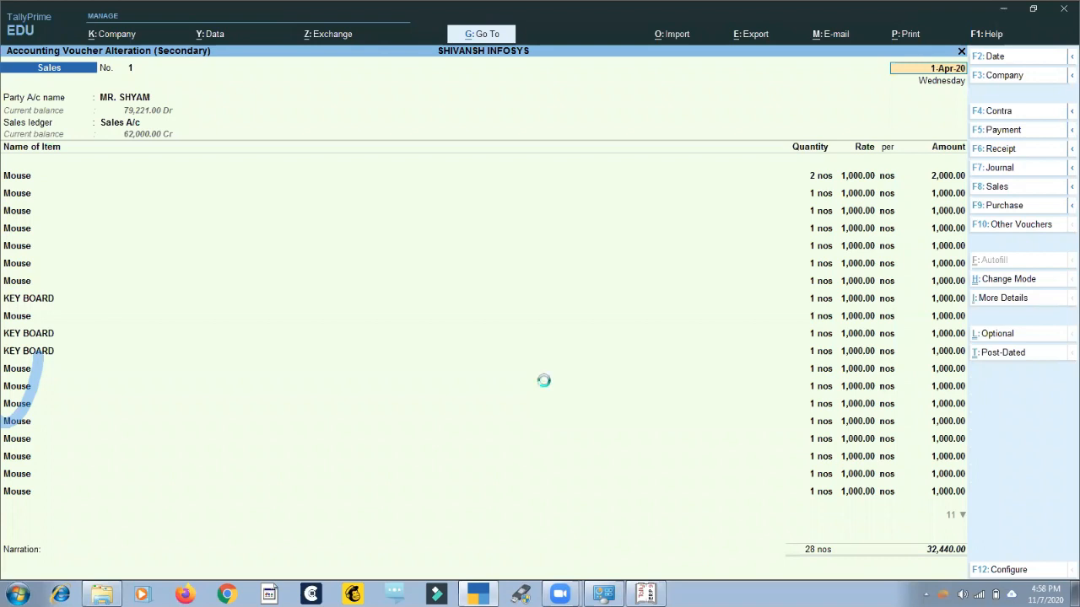
Set Provide Rate Inclusive of Tax for Stock Items to Yes in the voucher configuration and save it.
key("F12")
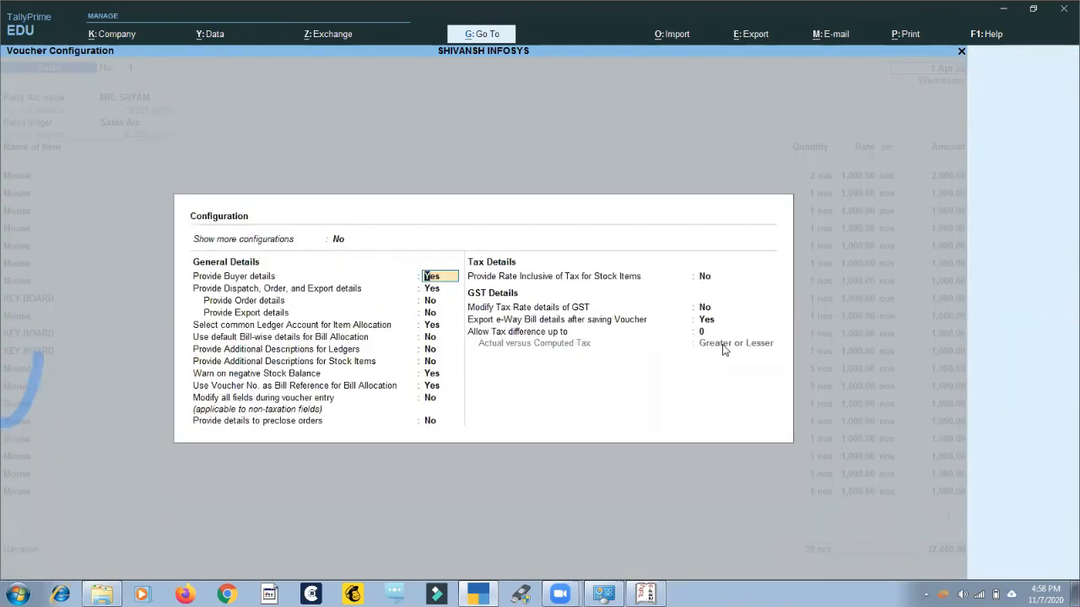
key("Down")
key("Down")
key("Down")
key("Down")
key("Down")
key("Down")
key("Down")
key("Down")
key("Down")
key("Down")
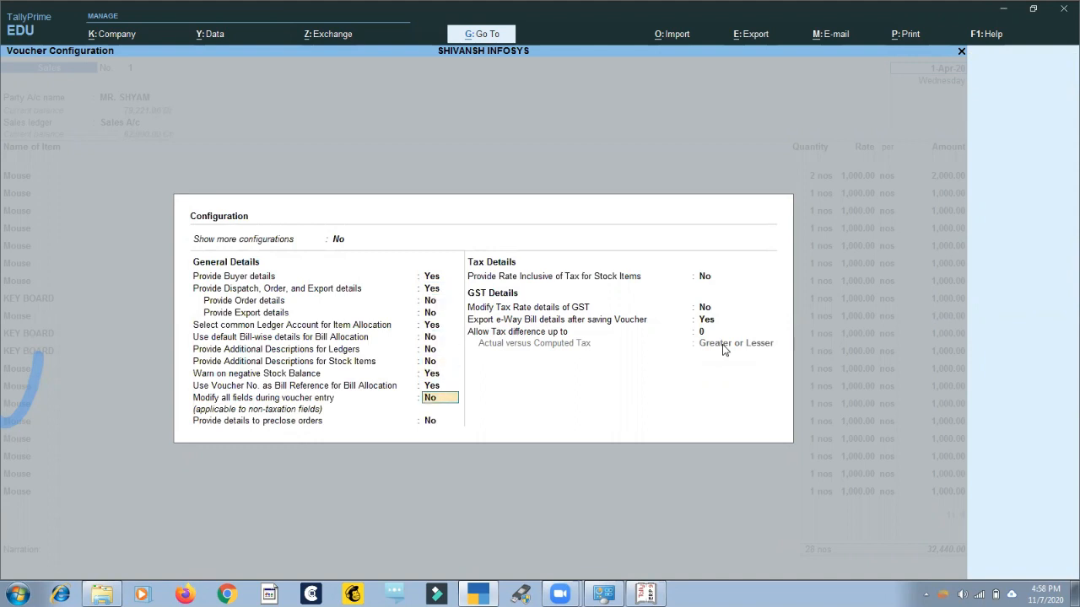
key("Down")
key("Down")
key("Up")
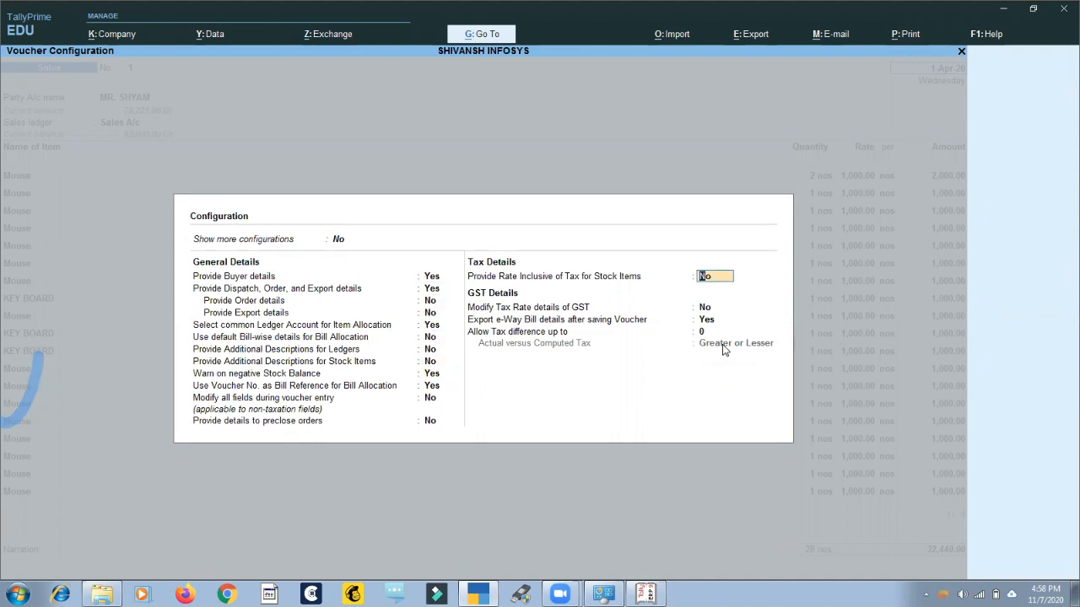
key("y")
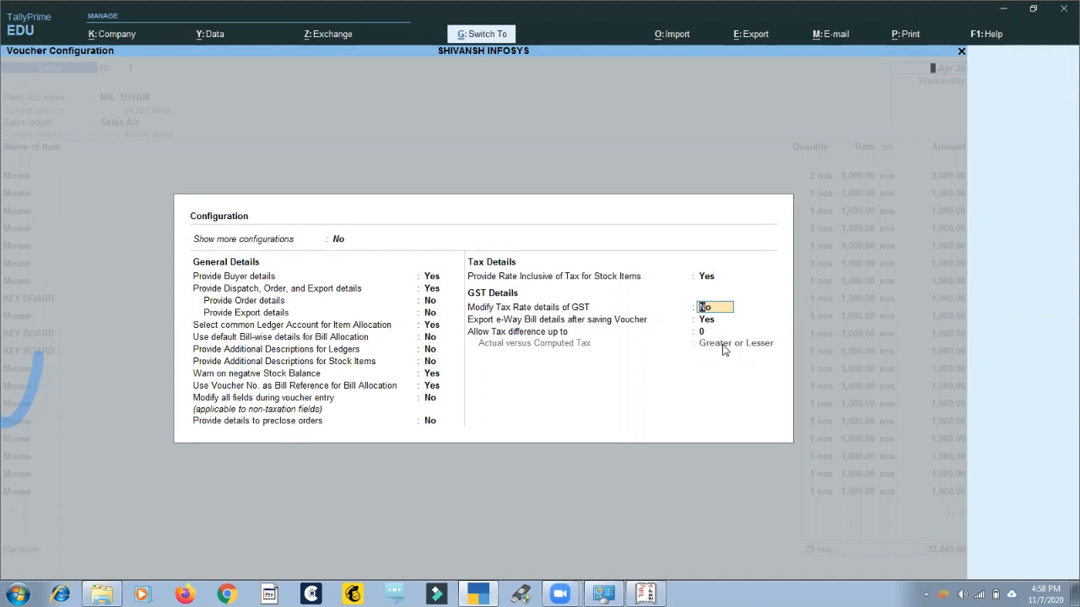
key("ctrl+a")
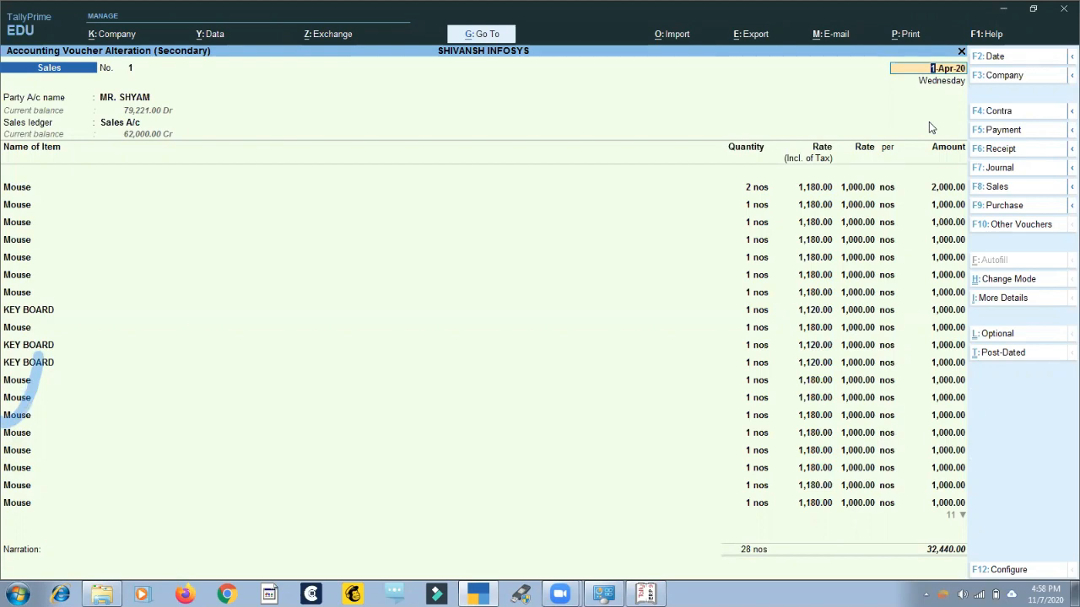
Preview the Tax Invoice of voucher No. 1 and examine its rate columns up close.
key("alt+p")
key("Return")
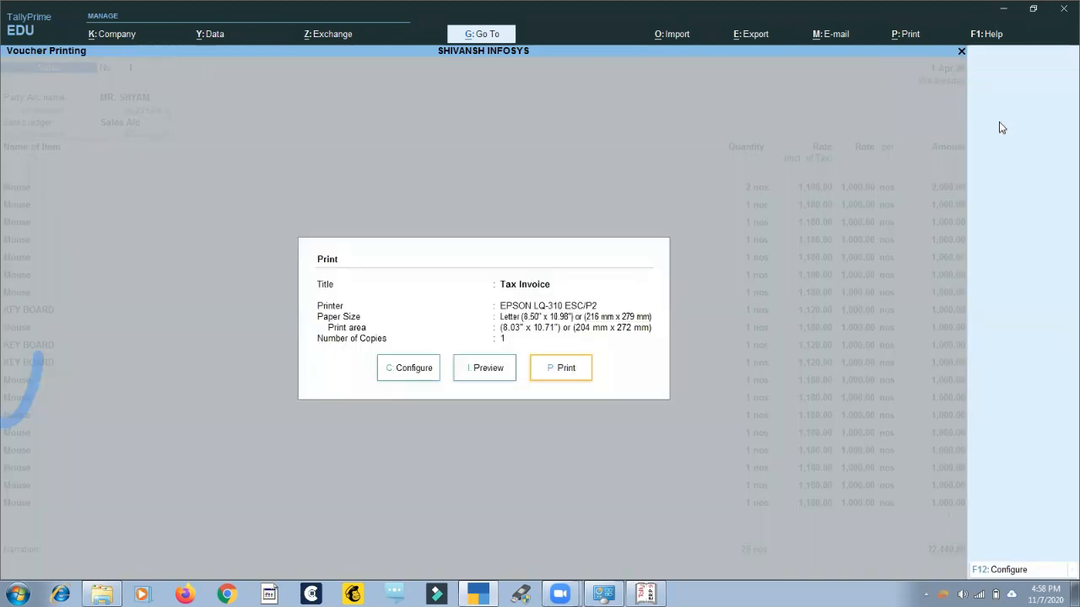
key("i")
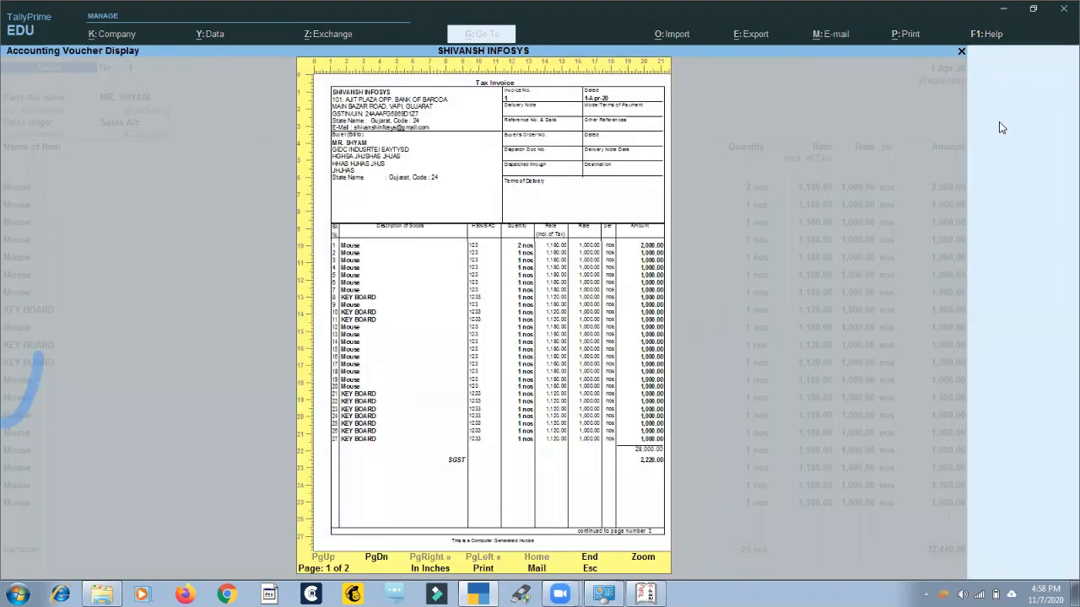
key("alt+z")
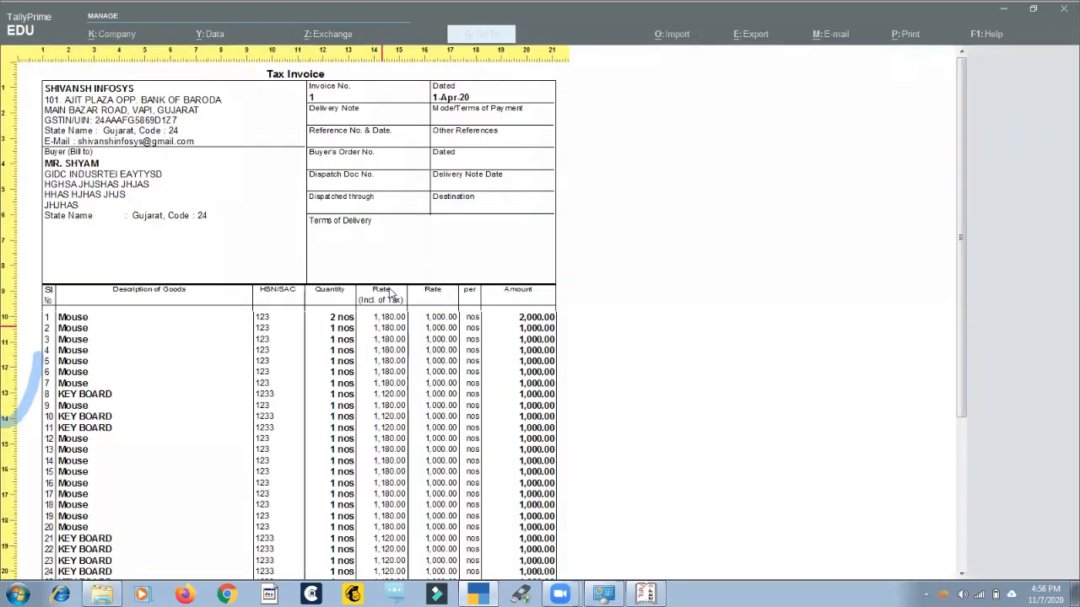
key("alt+z")
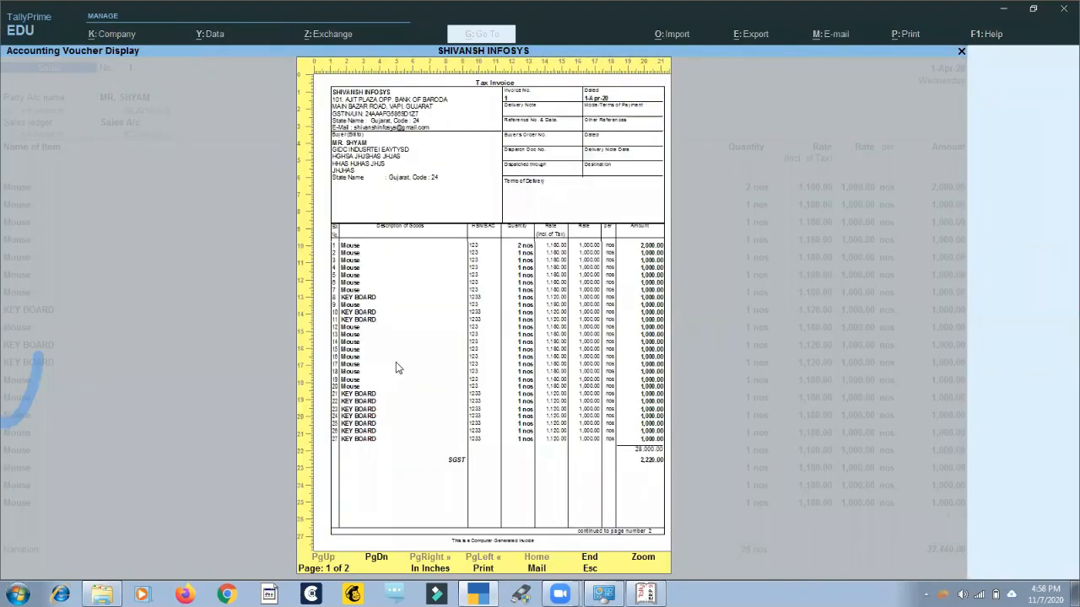
key("Escape")
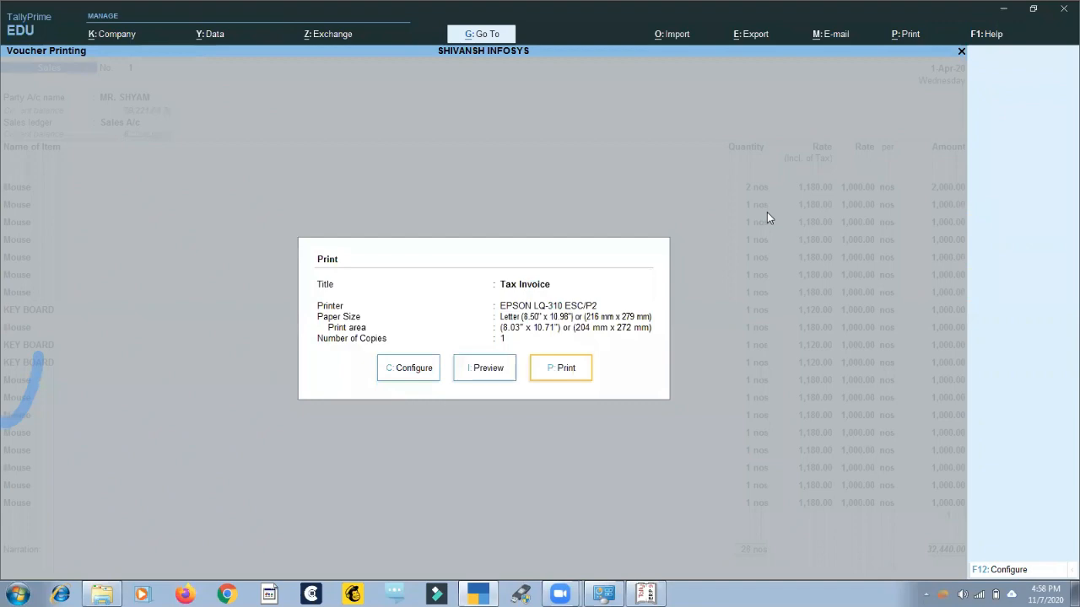
Find the Tax options in the invoice print configuration and set Show Rate Inclusive of Tax to No.
key("c")
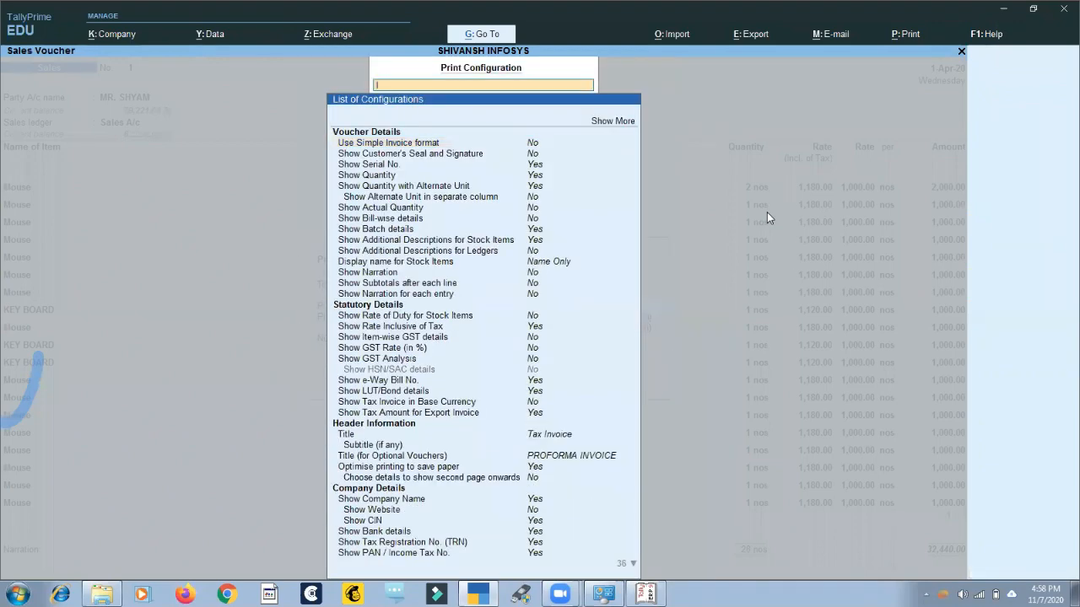
type("Tax")
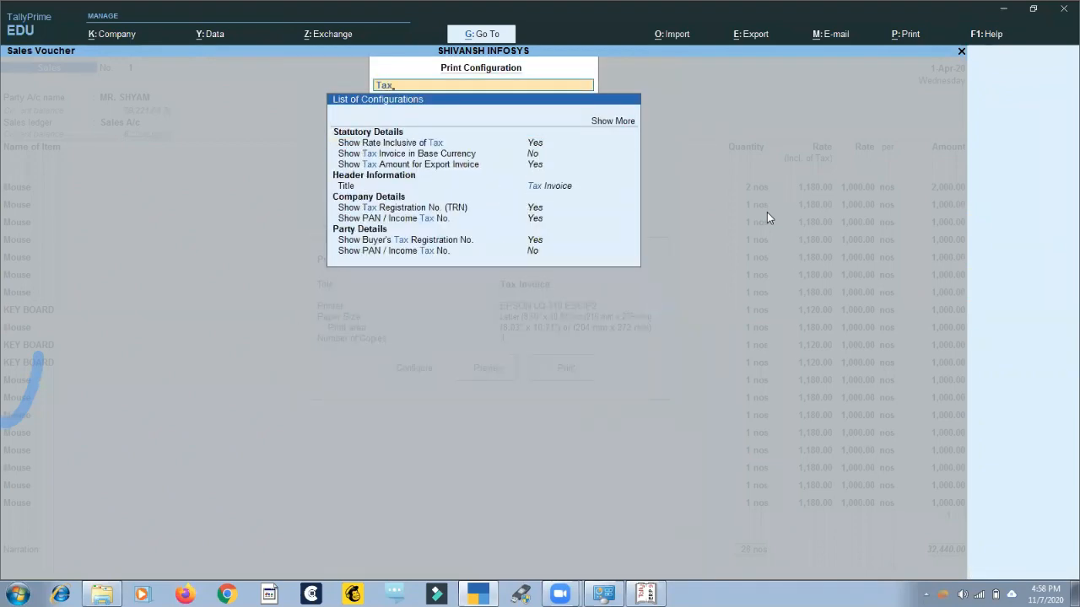
key("Down")
key("Down")
key("Up")
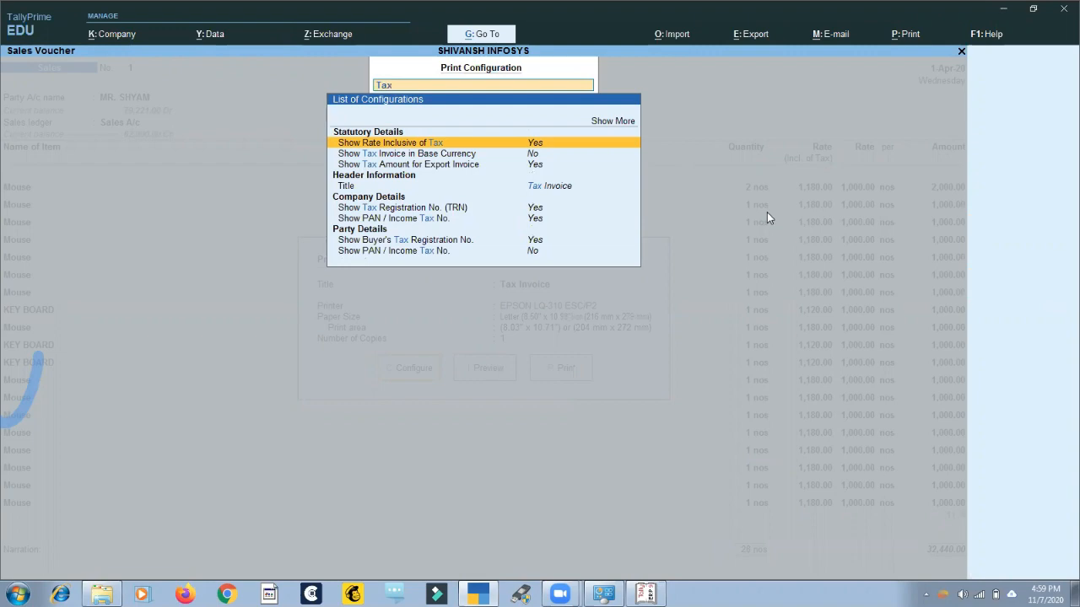
key("Return")
key("Escape")
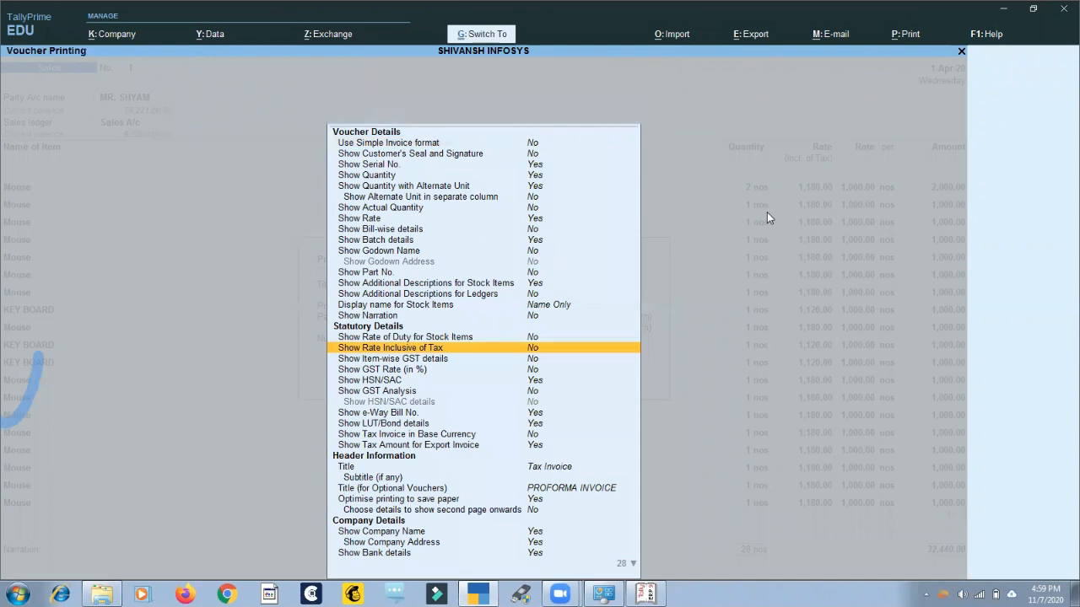
Preview the Tax Invoice again, check its columns and amounts, and return to the voucher.
key("i")
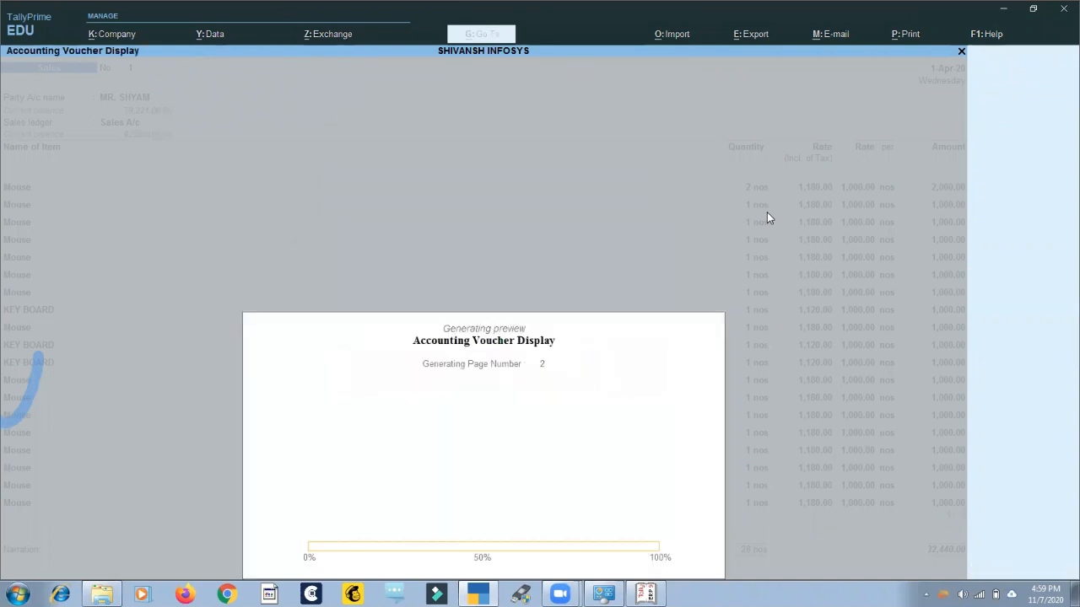
key("Return")
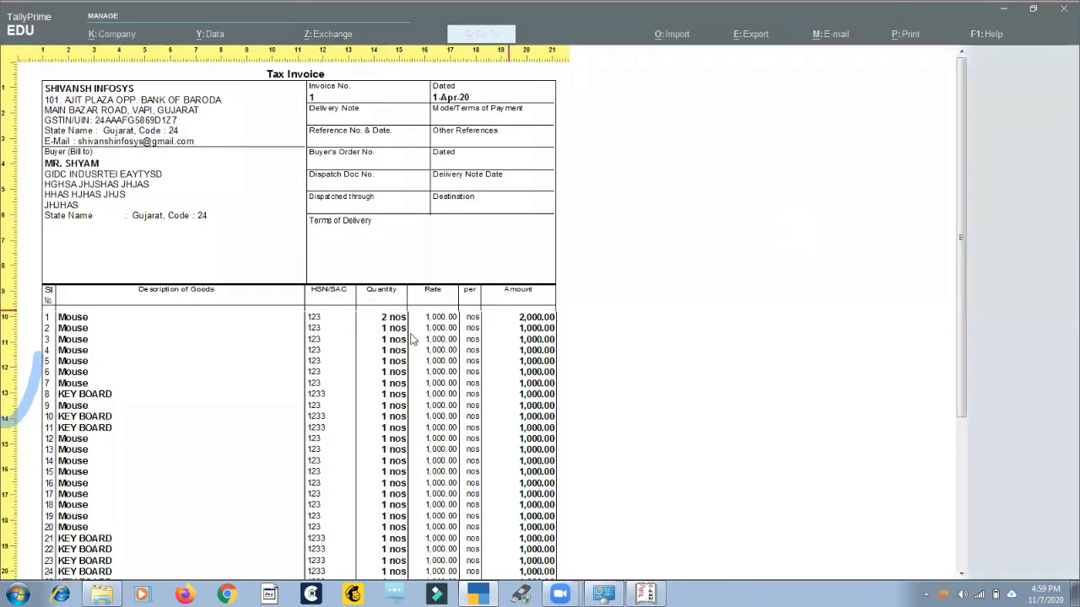
scroll(397, 337, "down", 3)
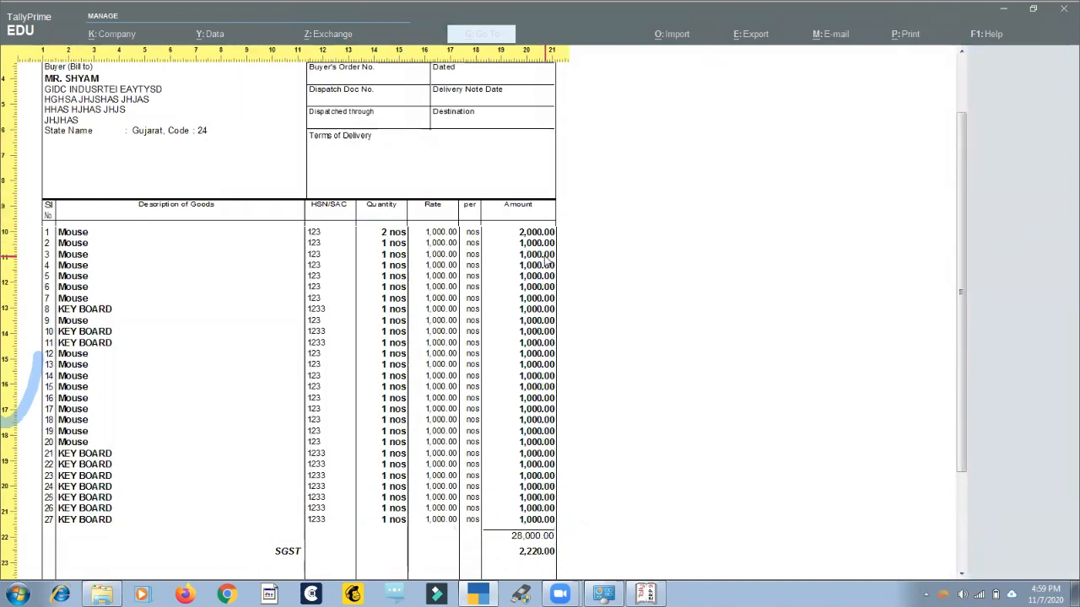
key("Escape")
key("Escape")
key("Escape")
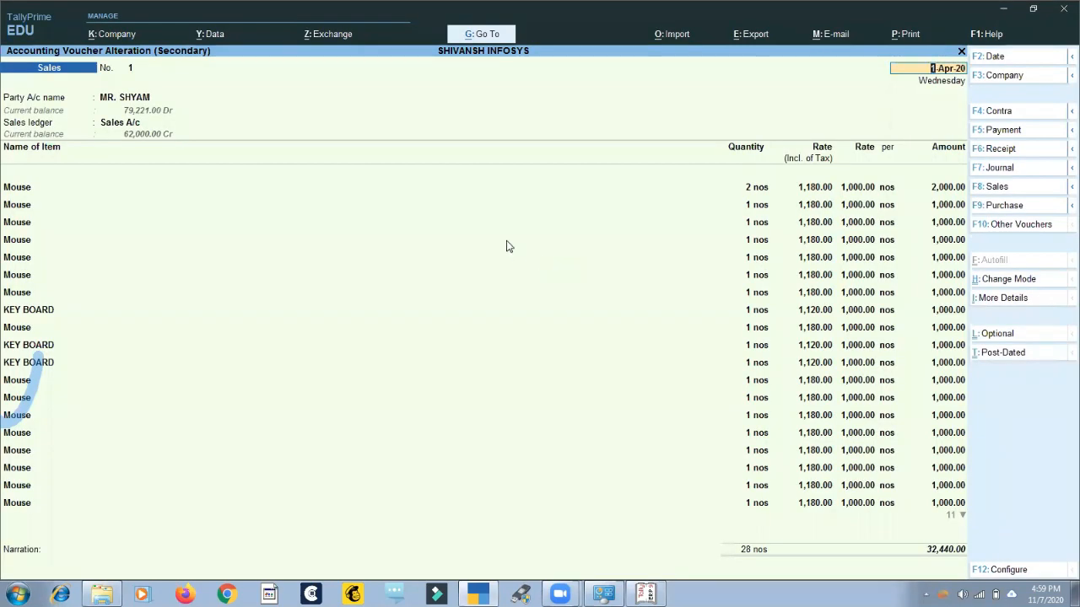
Leave voucher No. 1 and the Sales Register, and start a new sales voucher.
key("BackSpace")
key("Escape")
key("Escape")
key("Escape")
key("Escape")
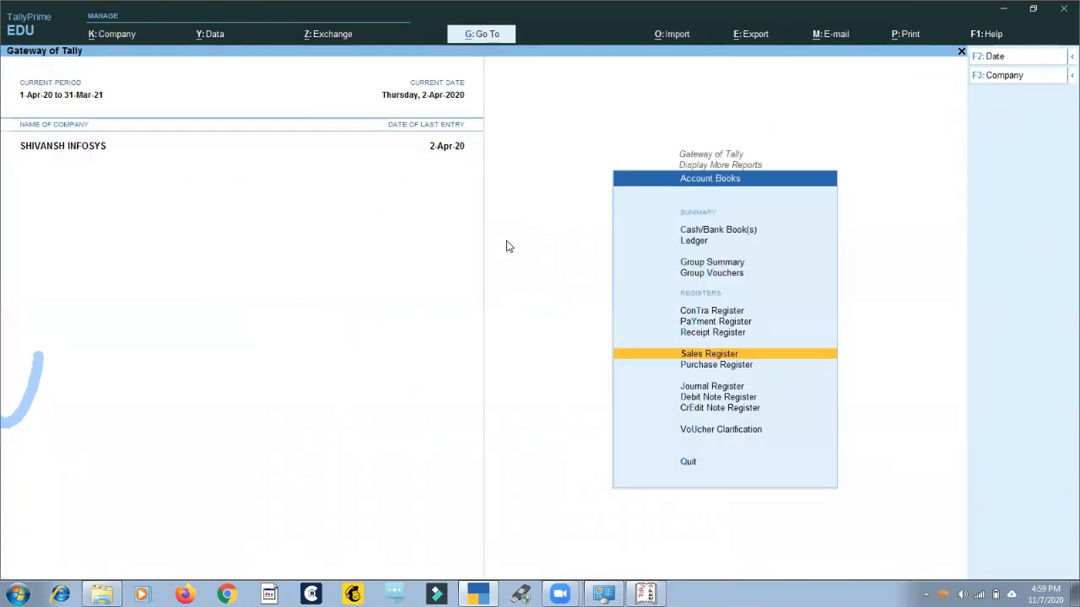
key("Up")
key("Up")
key("Up")
key("Up")
key("Up")
key("Up")
key("Up")
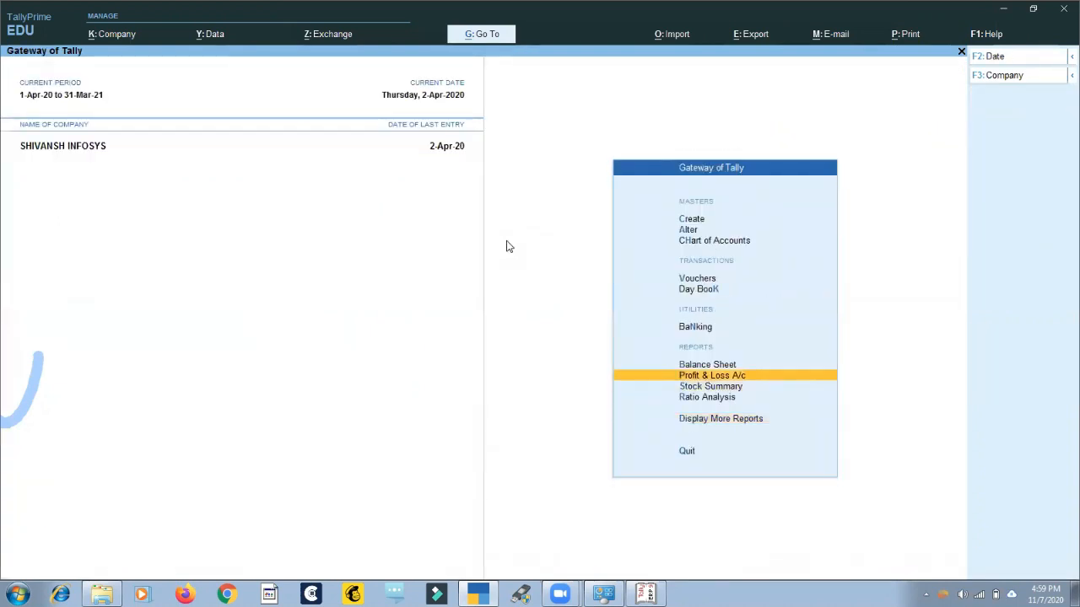
key("Return")
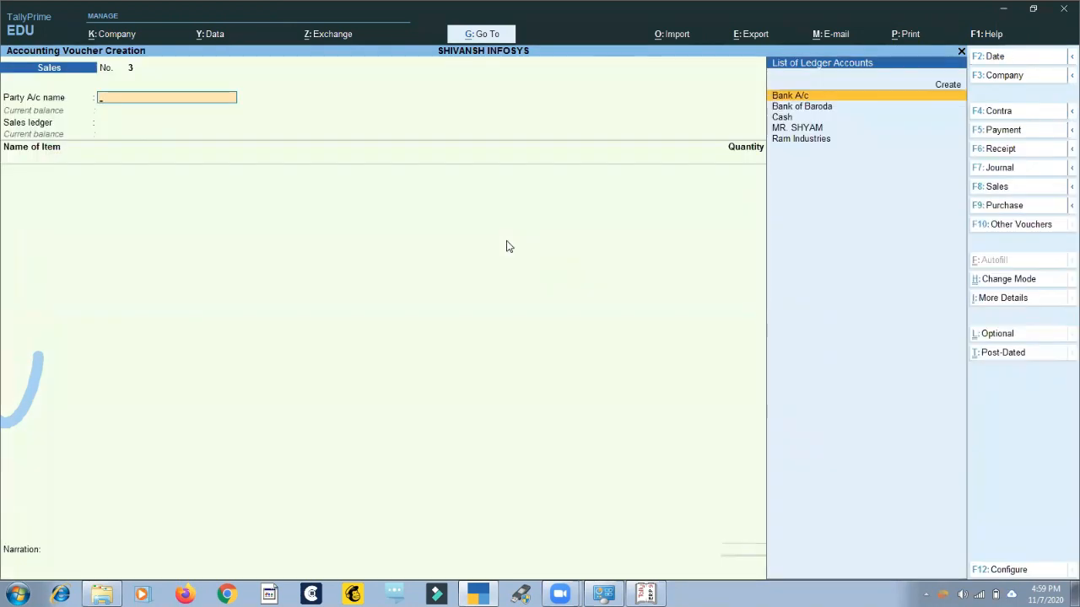
Change the new sales voucher's mode to Accounting Invoice and after that to As Voucher.
left_click(1024, 284)
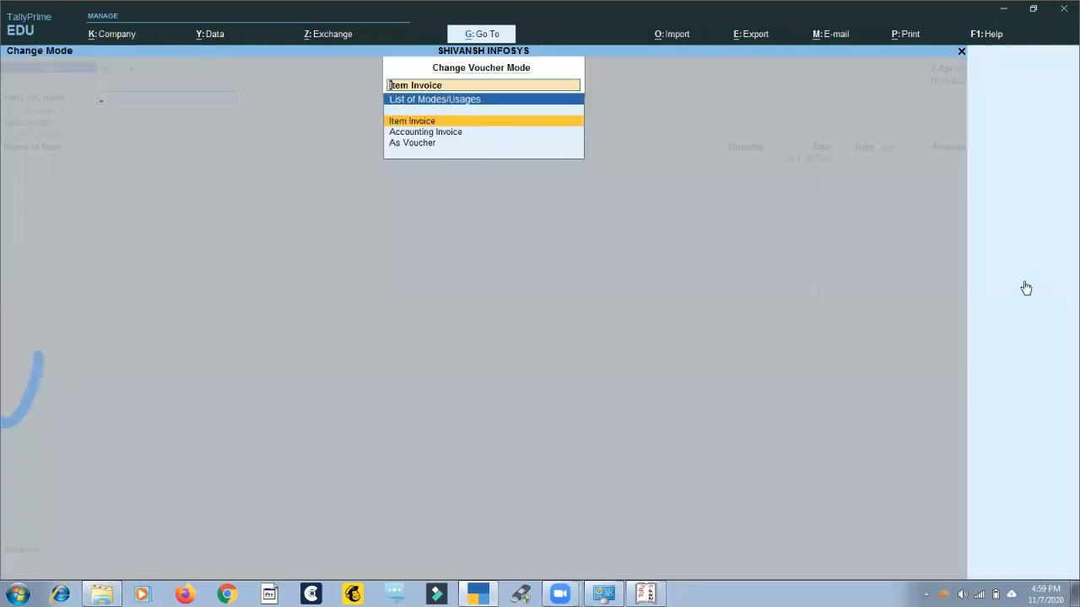
key("Down")
key("Return")
left_click(1023, 283)
key("Down")
key("Return")
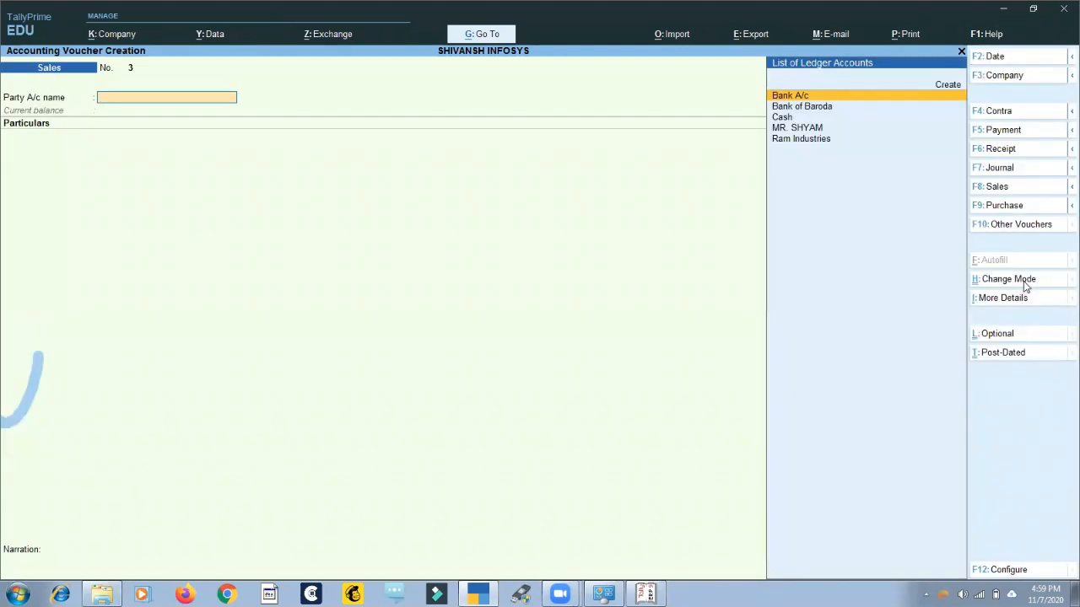
left_click(1025, 284)
key("Down")
key("Return")
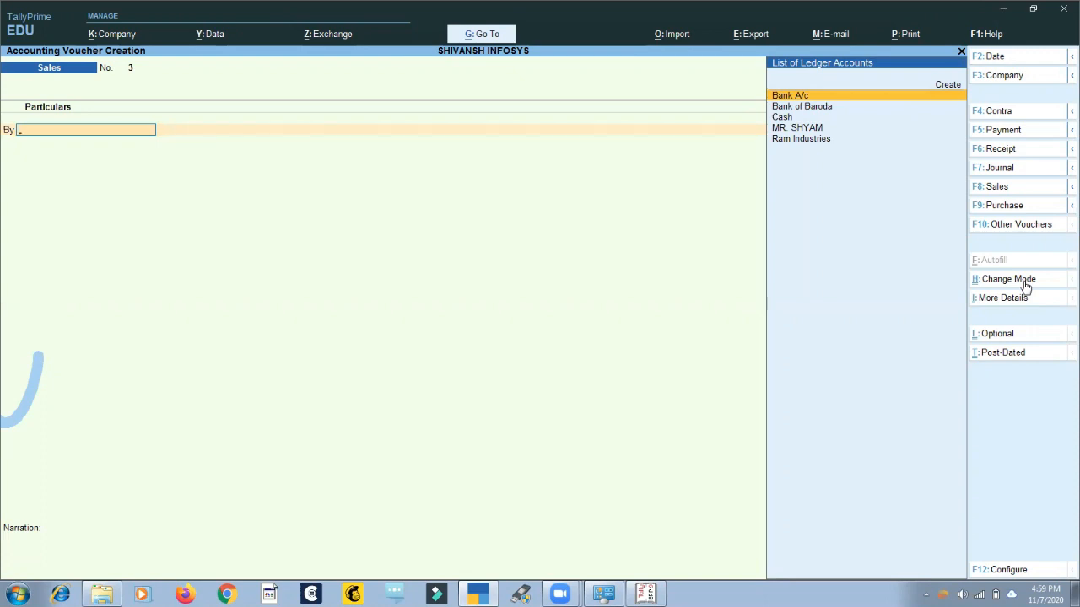
Change the new sales voucher's mode back to Item Invoice.
left_click(1024, 282)
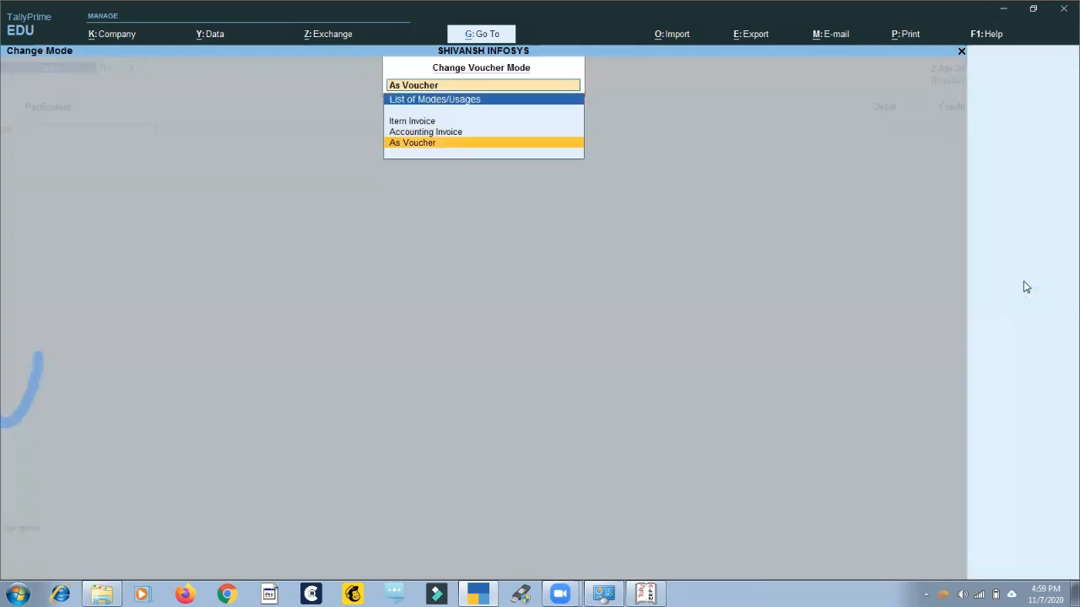
key("Up")
key("Up")
key("Return")
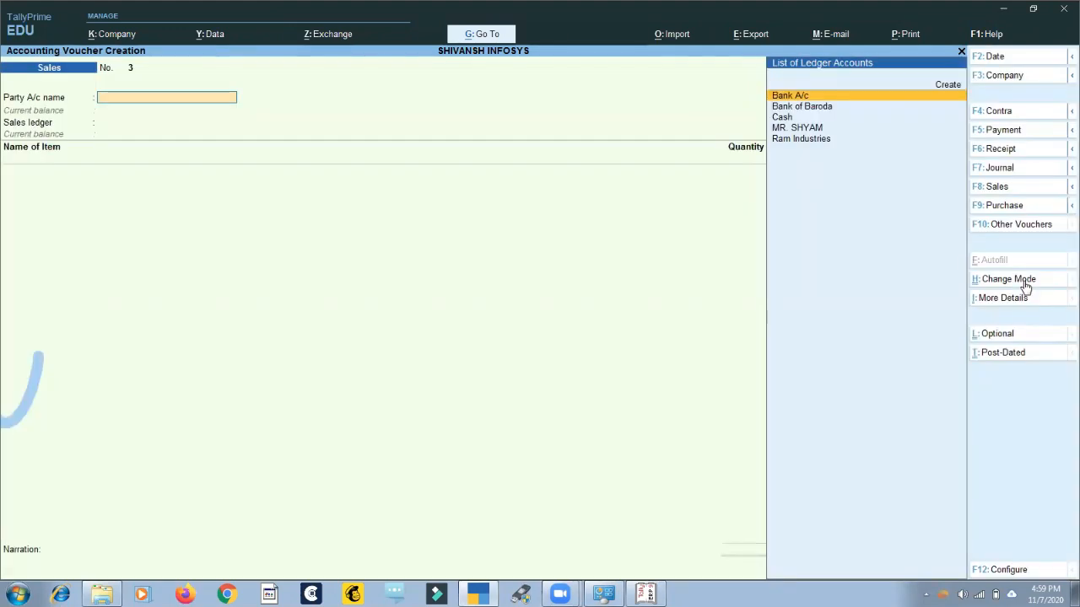
Leave the new sales voucher and look through the reports listed under Display More Reports.
key("Escape")
key("Escape")
key("Escape")
key("Escape")
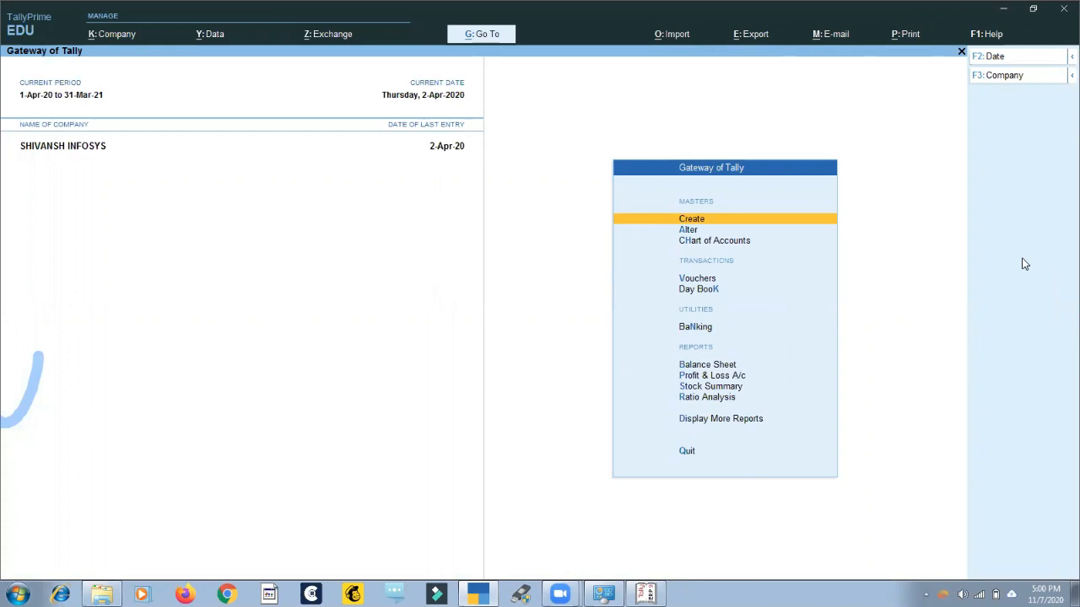
key("d")
key("Down")
key("Down")
key("Down")
key("Down")
key("Down")
key("Down")
key("Down")
key("Down")
key("Down")
key("Down")
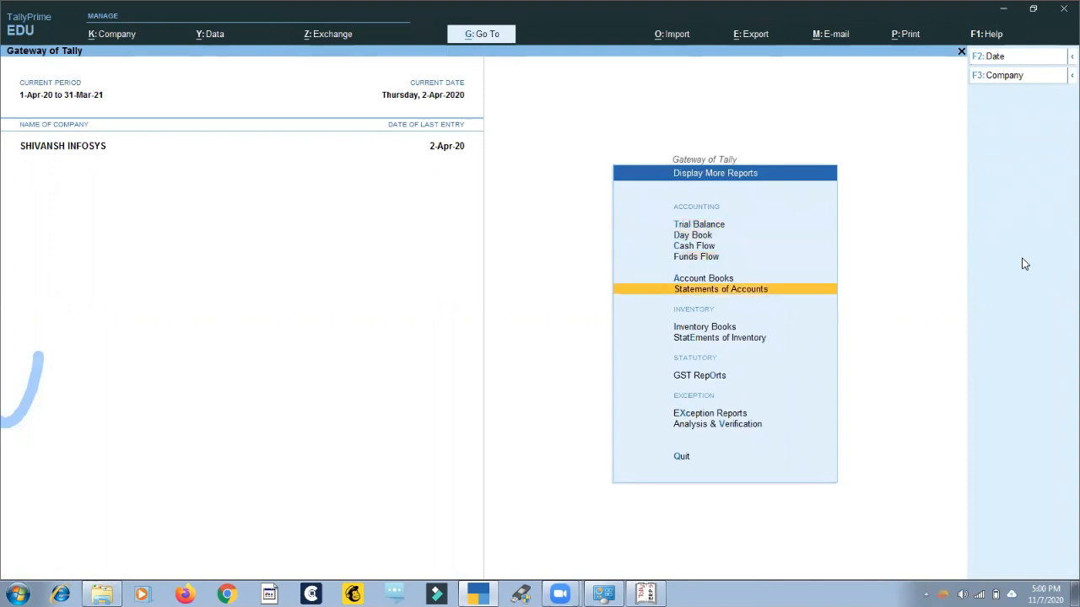
key("Down")
key("Up")
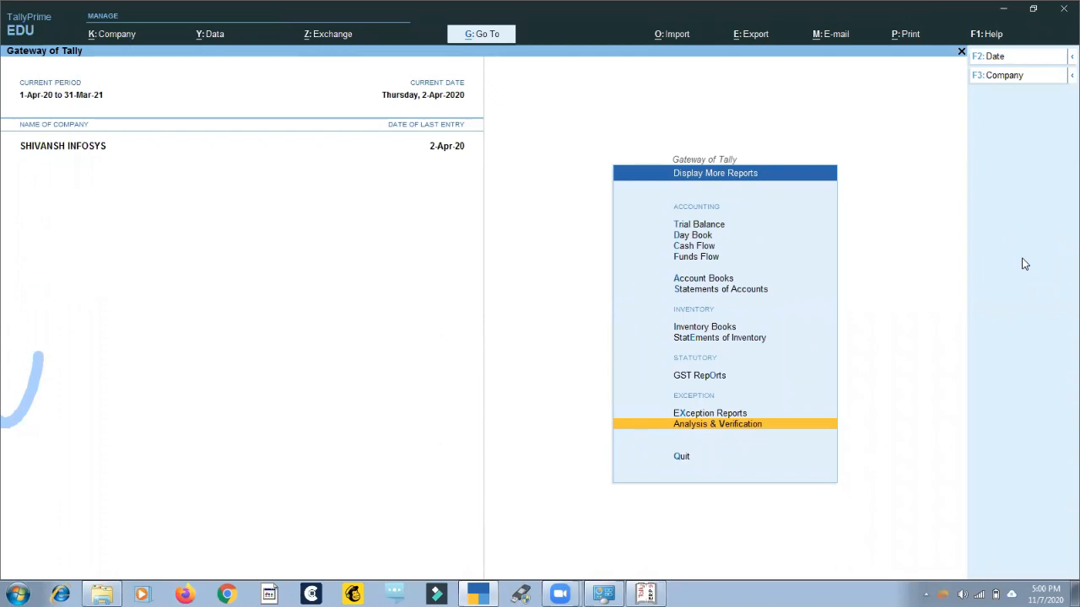
key("Escape")
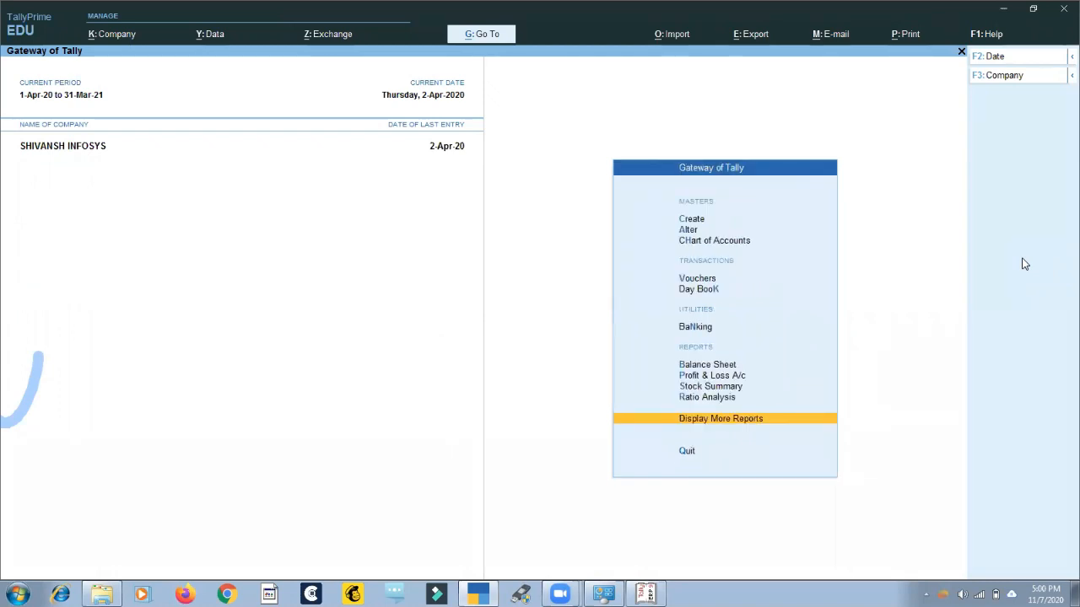
Open Analysis & Verification from Display More Reports.
key("Return")
key("Down")
key("Down")
key("Down")
key("Down")
key("Down")
key("Down")
key("Down")
key("Down")
key("Down")
key("Down")
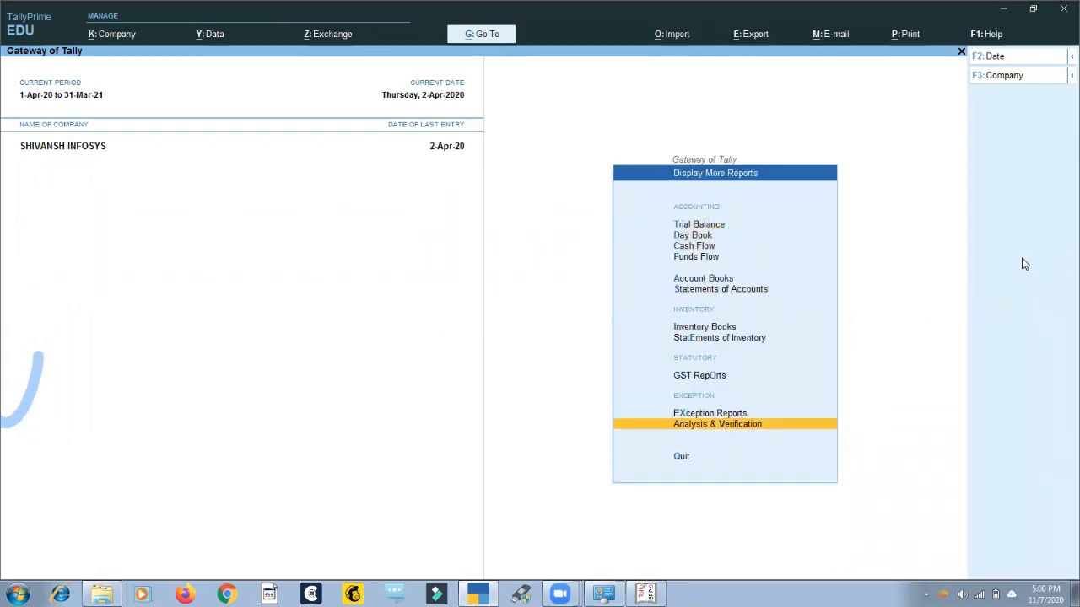
key("Return")
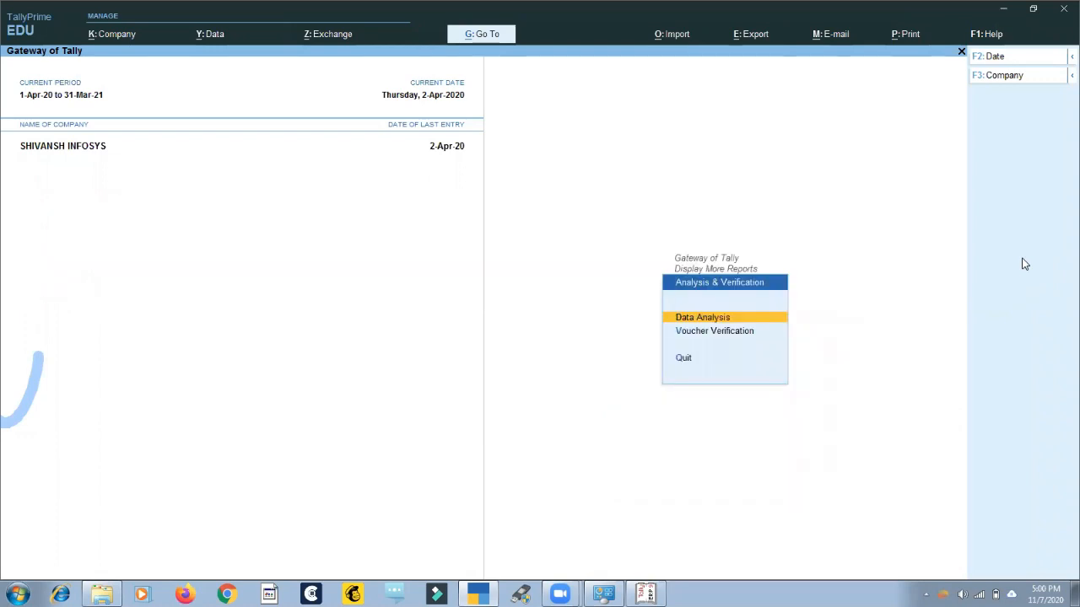
Open Verification of Chart of Accounts in Data Analysis and list the ledgers used only in the current year.
key("Down")
key("Down")
key("Down")
key("Return")
key("Return")
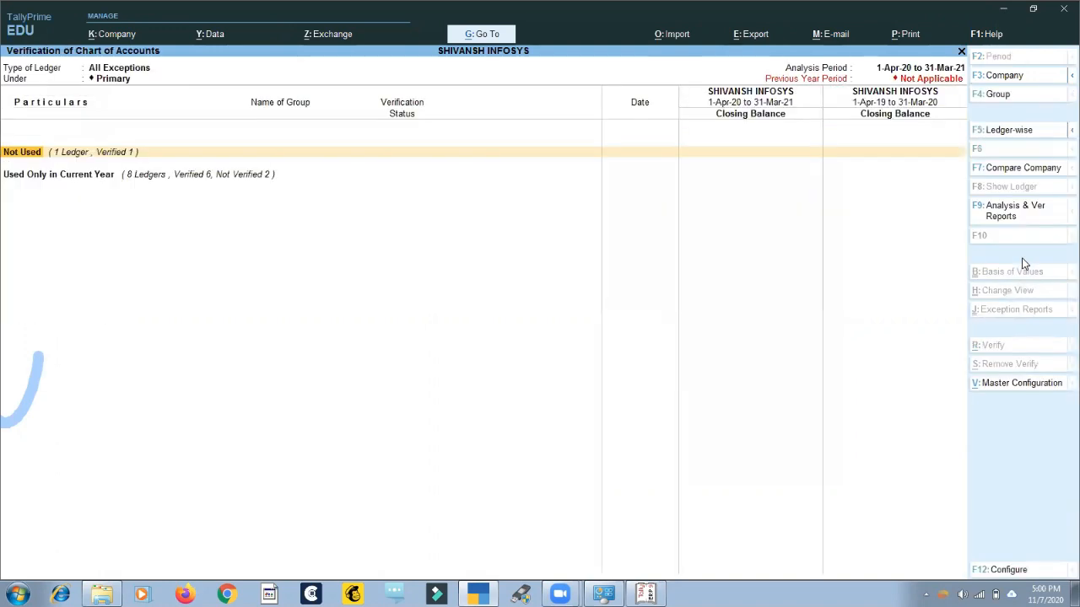
key("Down")
key("Return")
Open the Sales A/c ledger from the verification list, view its details and return to the list.
key("Down")
key("Down")
key("Down")
key("Down")
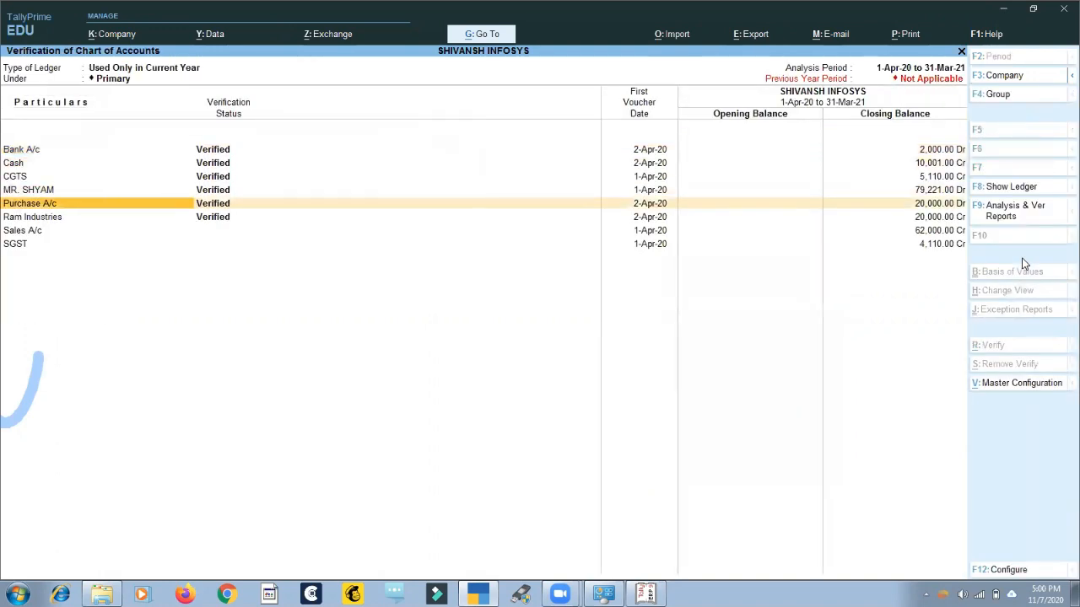
key("Down")
key("Down")
key("Down")
key("Up")
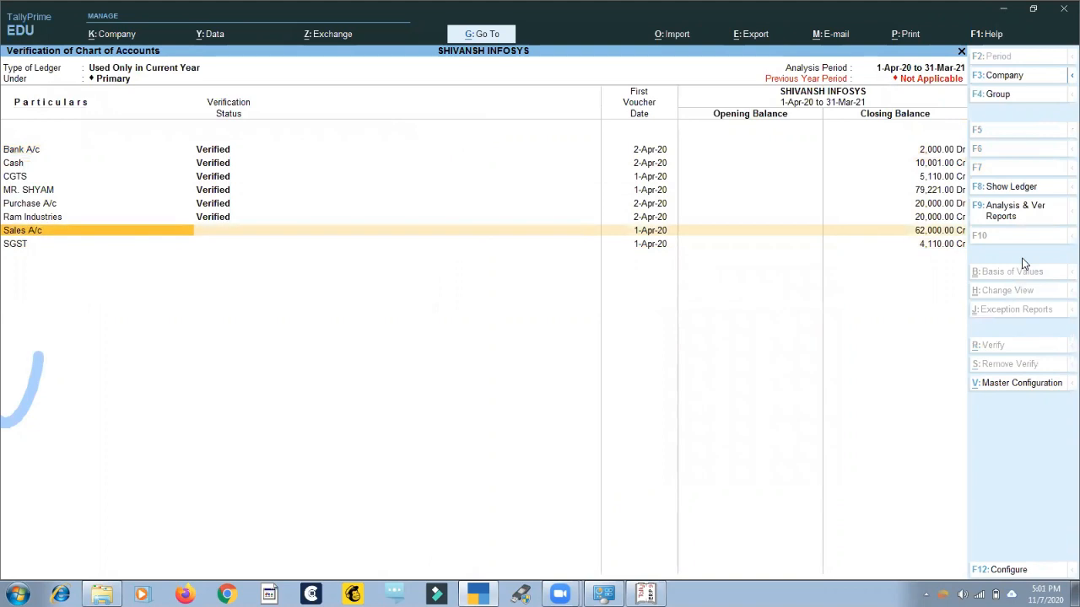
key("Return")
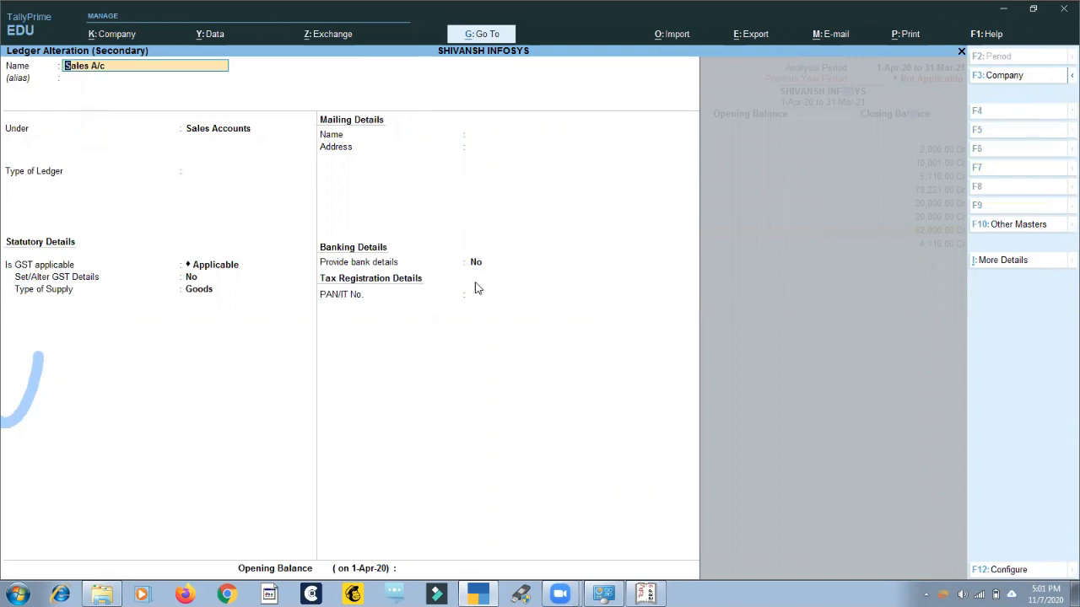
key("Escape")
Mark the Sales A/c ledger as Verified with the verification note "Verified" and return to the exceptions summary.
key("alt+r")
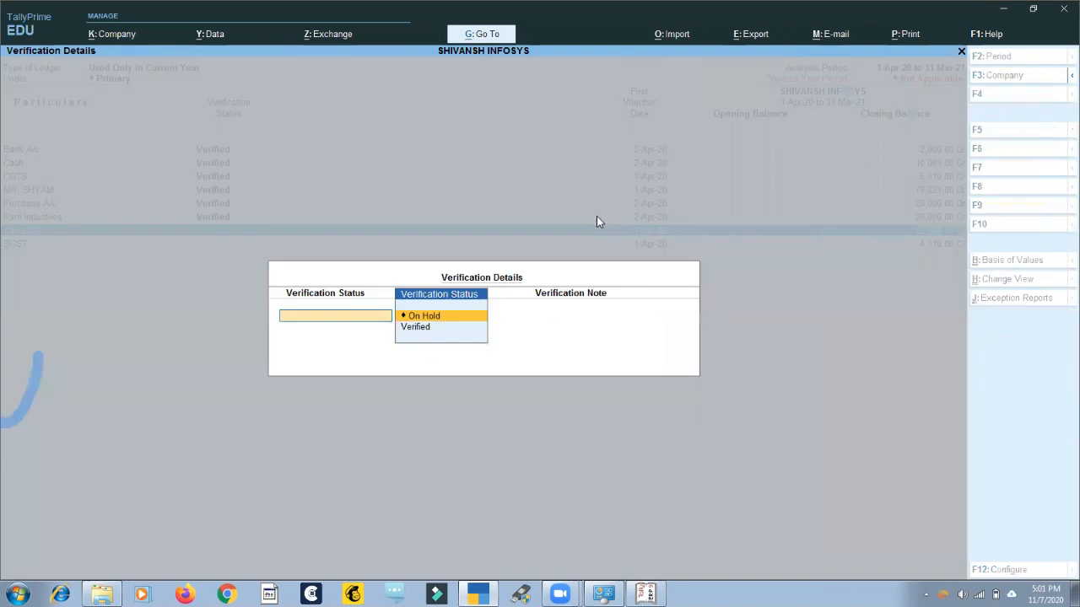
key("Down")
key("Return")
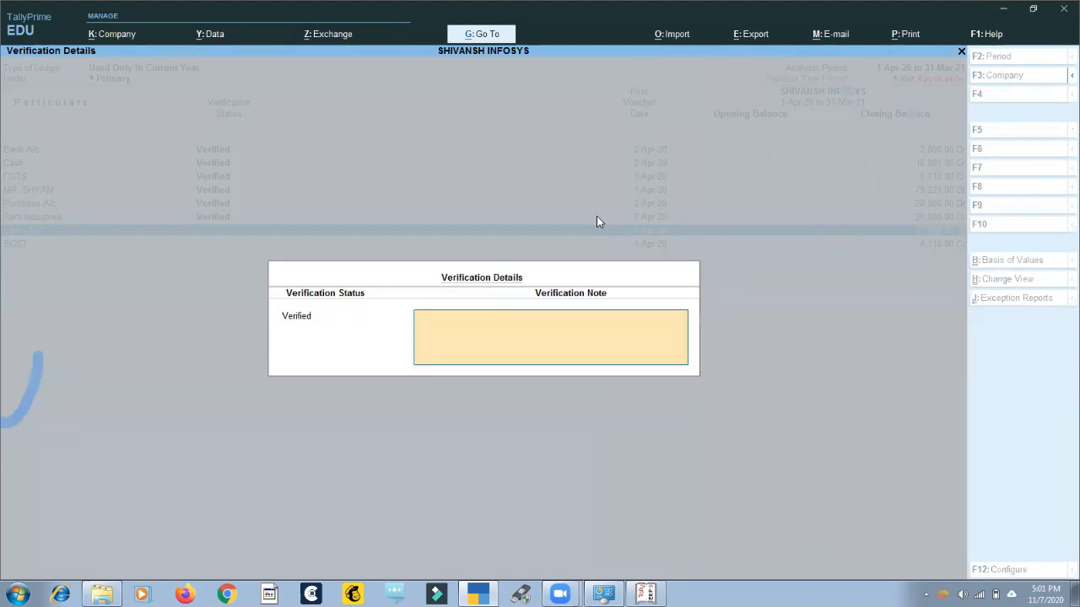
key("BackSpace")
key("Up")
key("Return")
key("BackSpace")
key("Down")
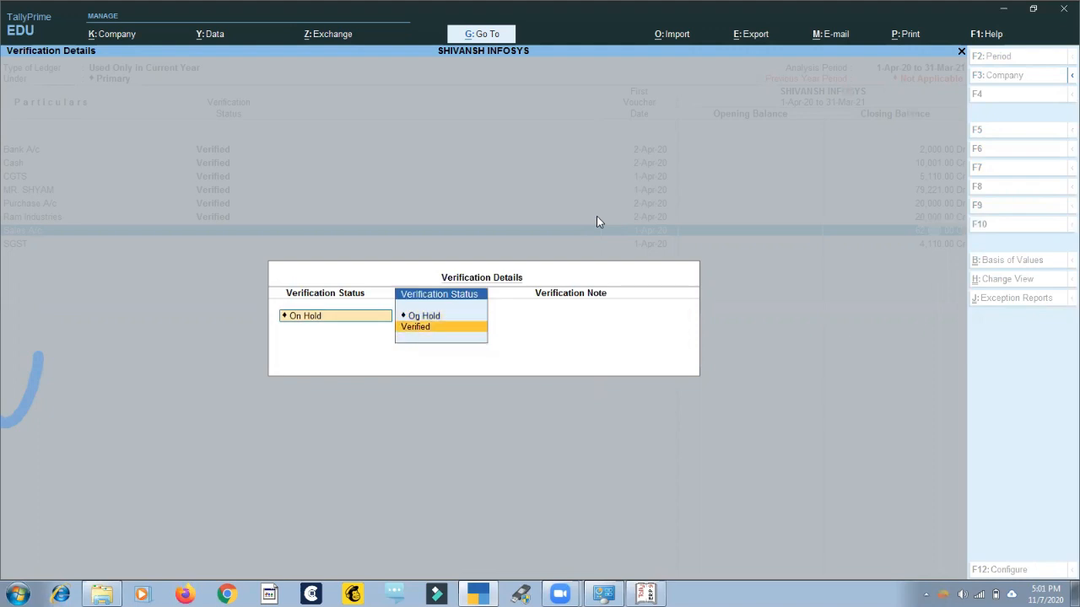
key("Return")
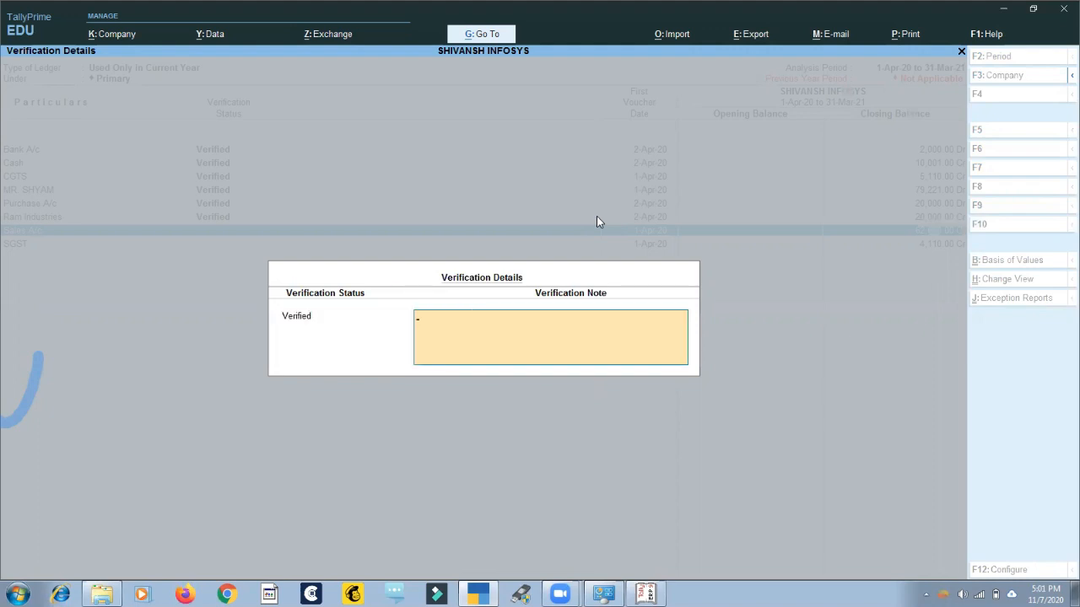
type("Verified")
key("Return")
key("Return")
key("Escape")
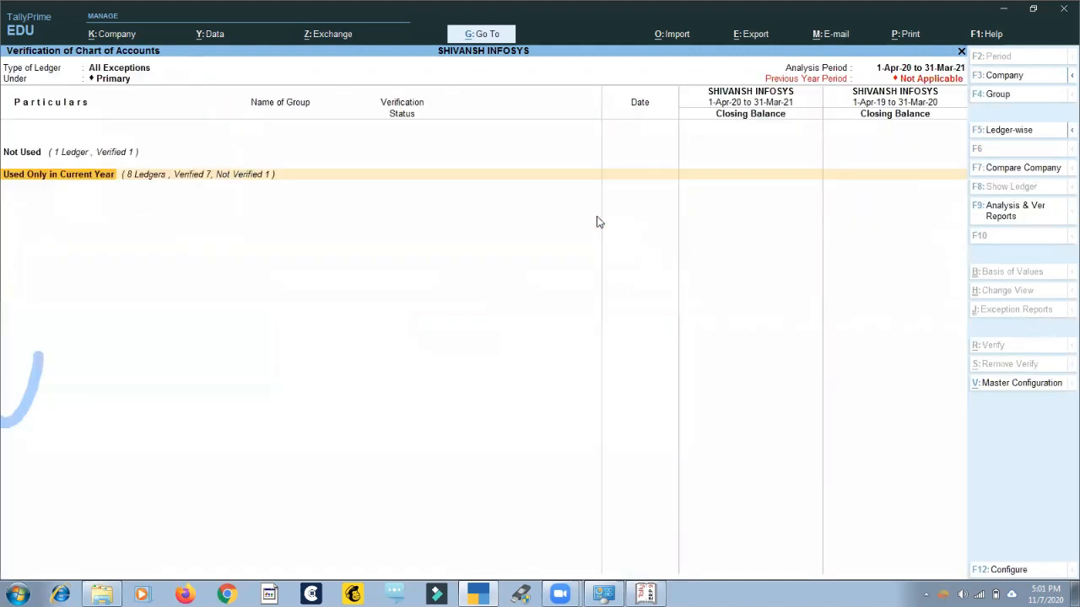
Show the Verification of Chart of Accounts in detail, check each ledger's verification status, and leave the report.
key("alt+F5")
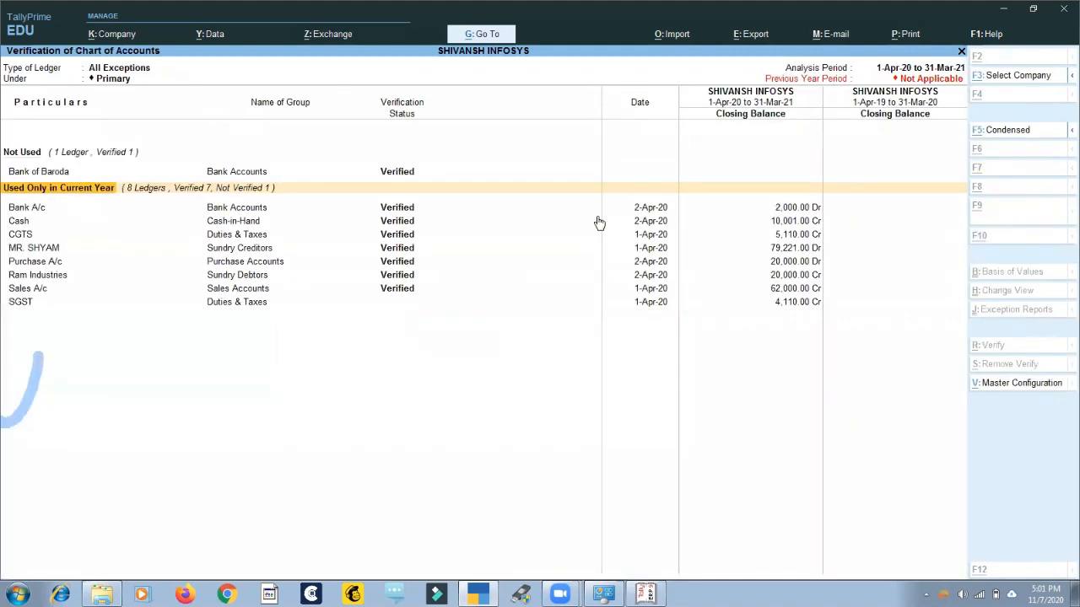
key("Down")
key("Down")
key("Down")
key("Down")
key("Down")
key("Down")
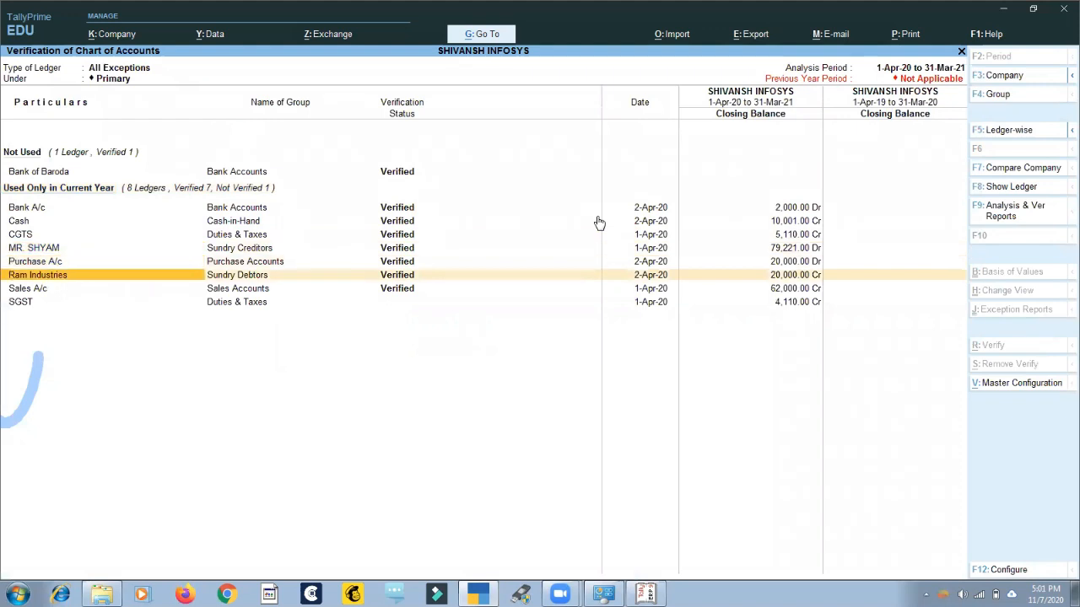
key("Down")
key("Down")
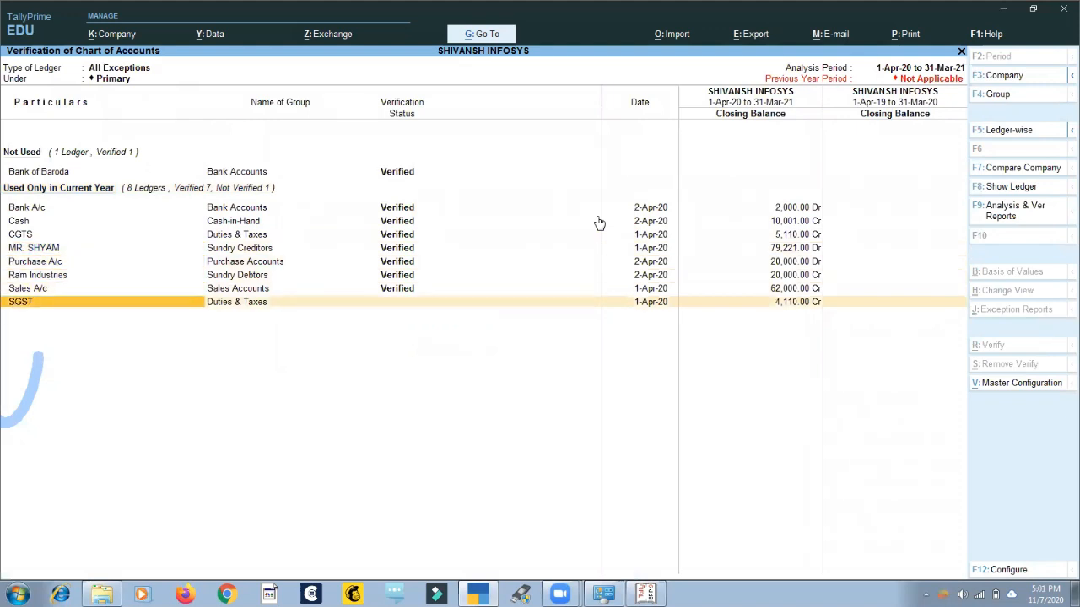
key("Up")
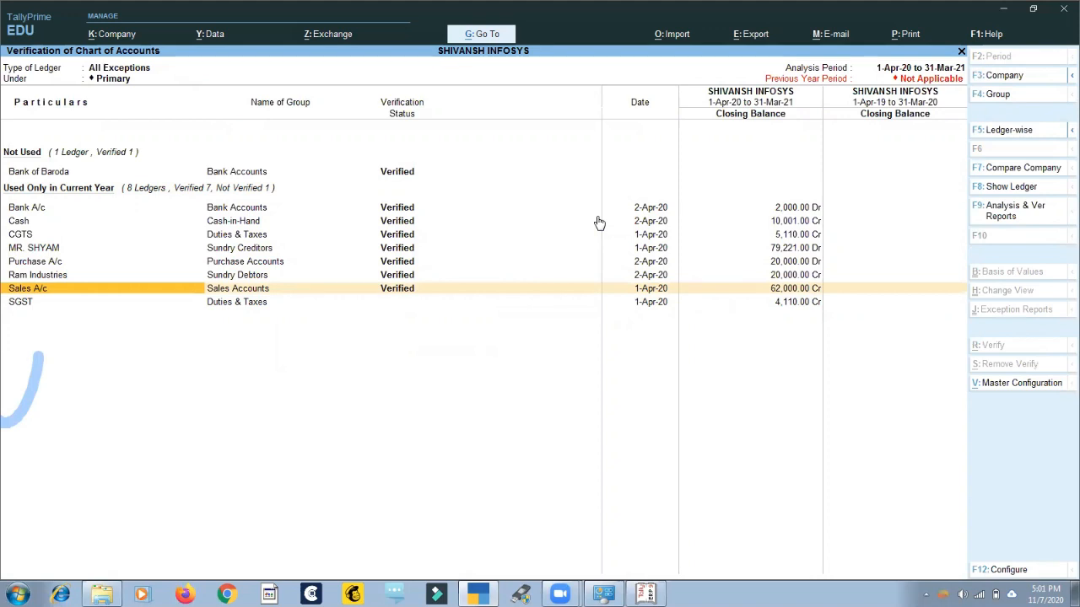
key("Up")
key("Up")
key("Up")
key("Up")
key("Up")
key("Up")
key("Escape")
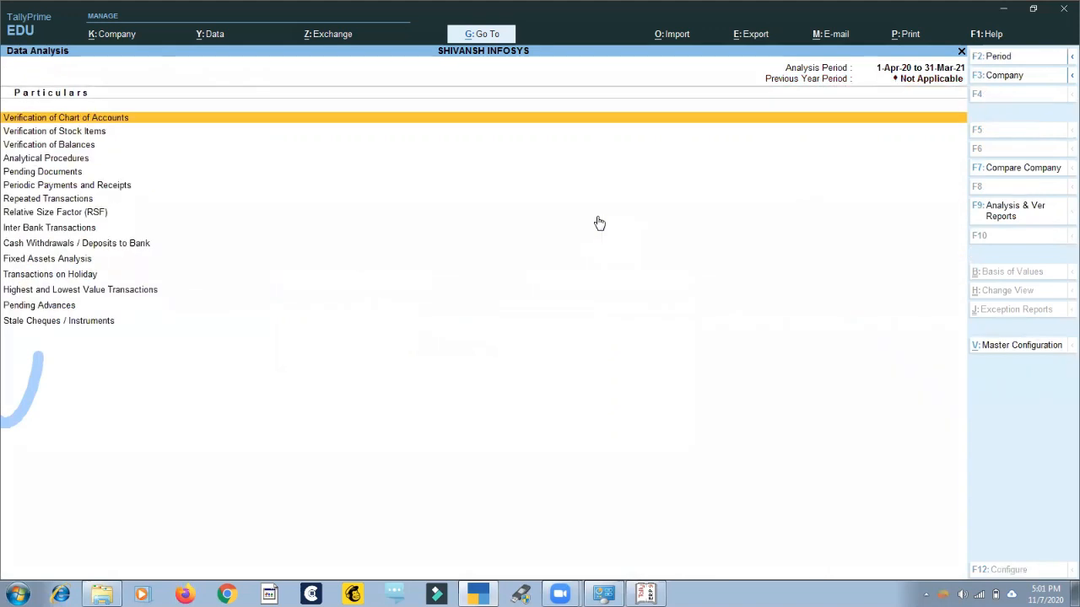
Leave Data Analysis and open Verification of Vouchers under Voucher Verification.
key("Escape")
key("Down")
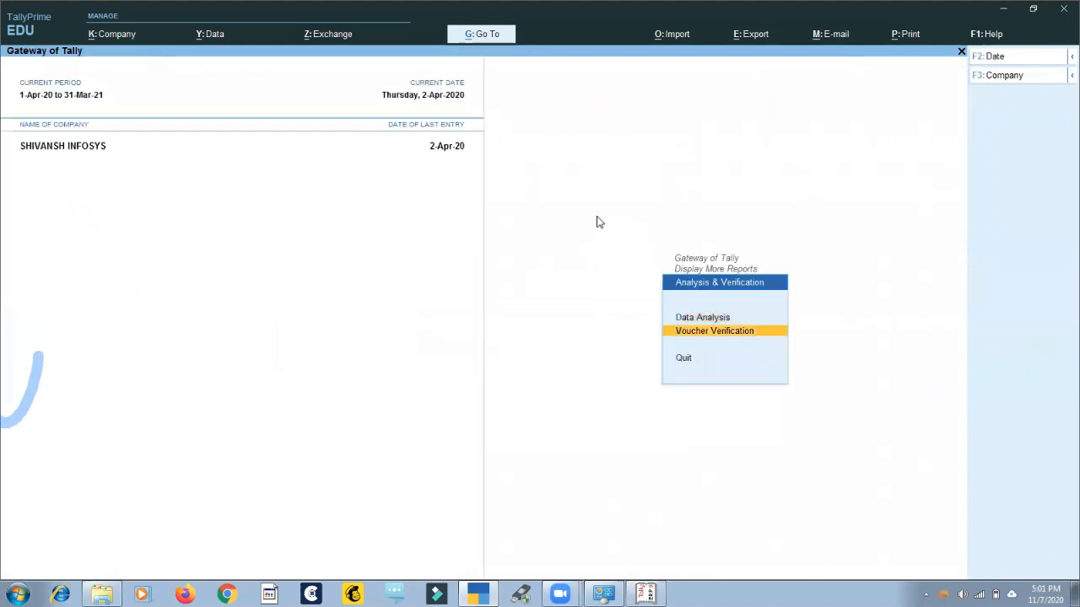
key("Return")
key("Return")
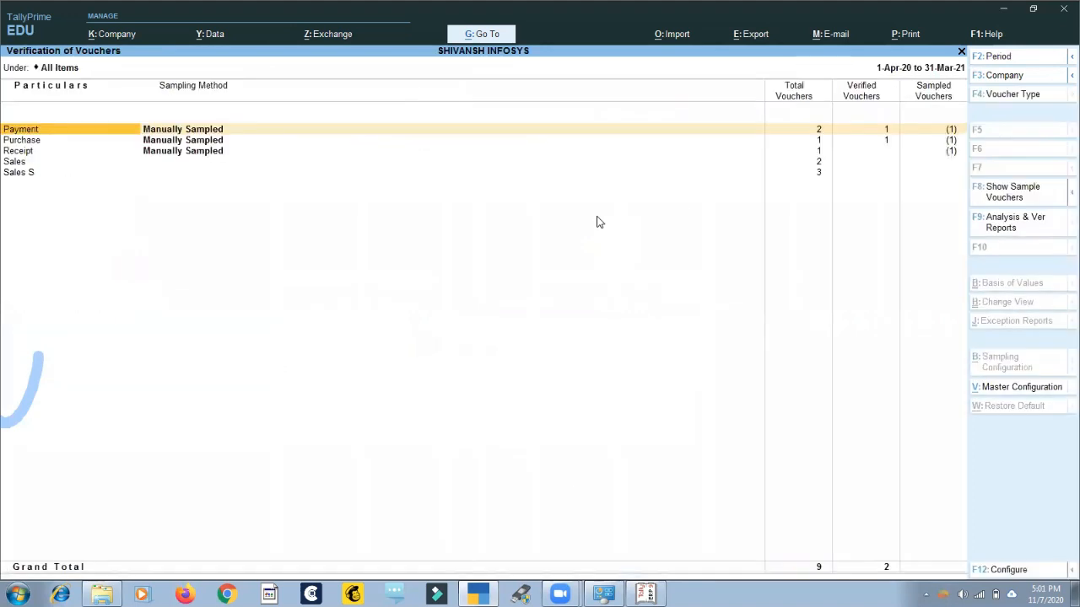
Drill down from the Receipt voucher type to its voucher list for April.
key("Down")
key("Down")
key("Down")
key("Down")
key("Up")
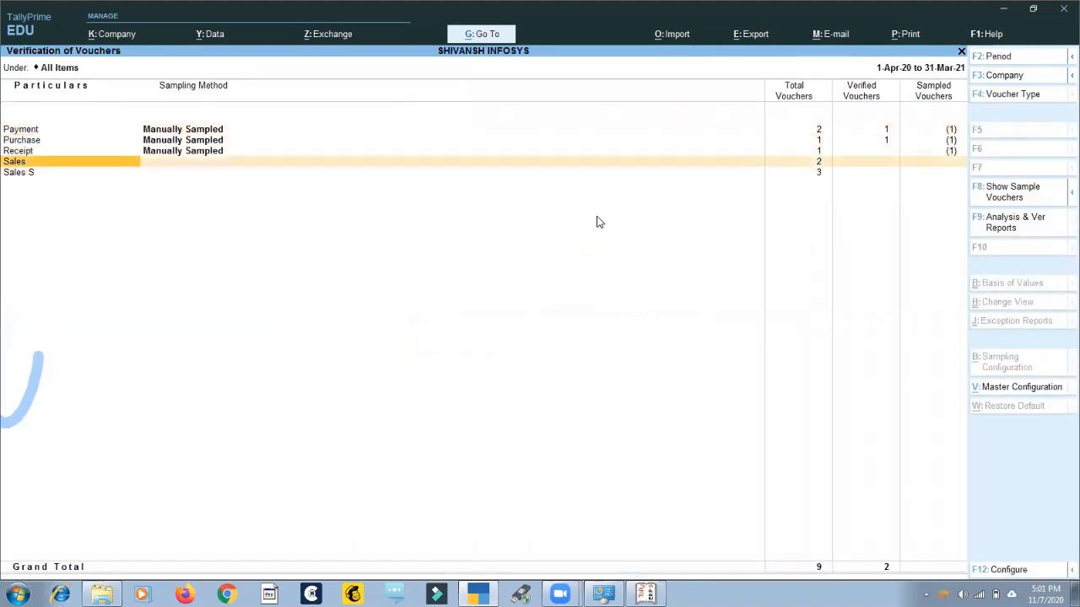
key("Up")
key("Return")
key("Return")
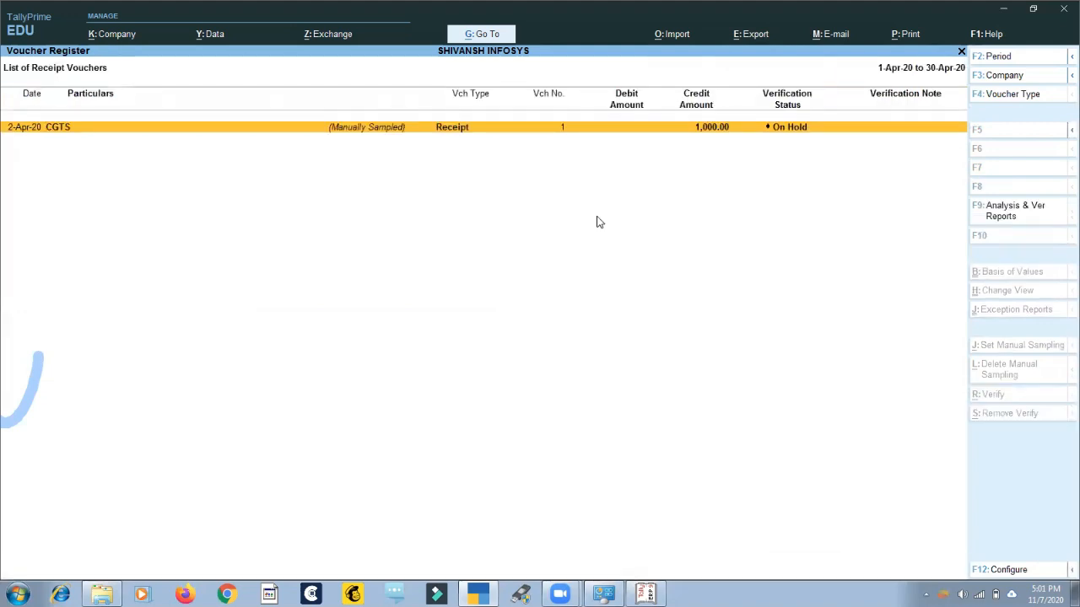
Set the verification status of Receipt voucher No. 1 to Verified with the note "ok".
key("Return")
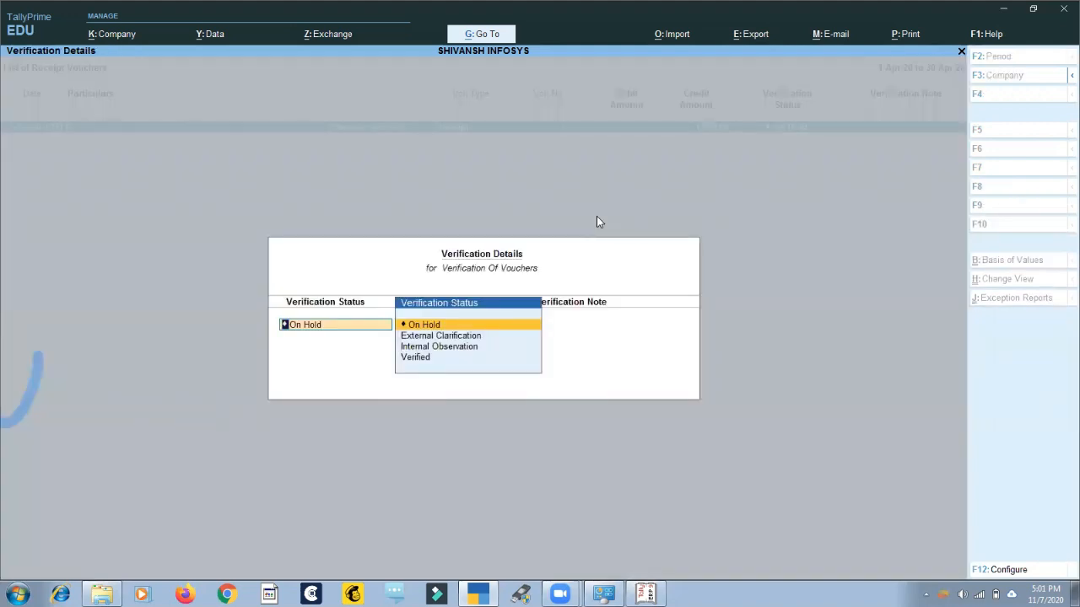
key("Down")
key("Down")
key("Down")
key("Return")
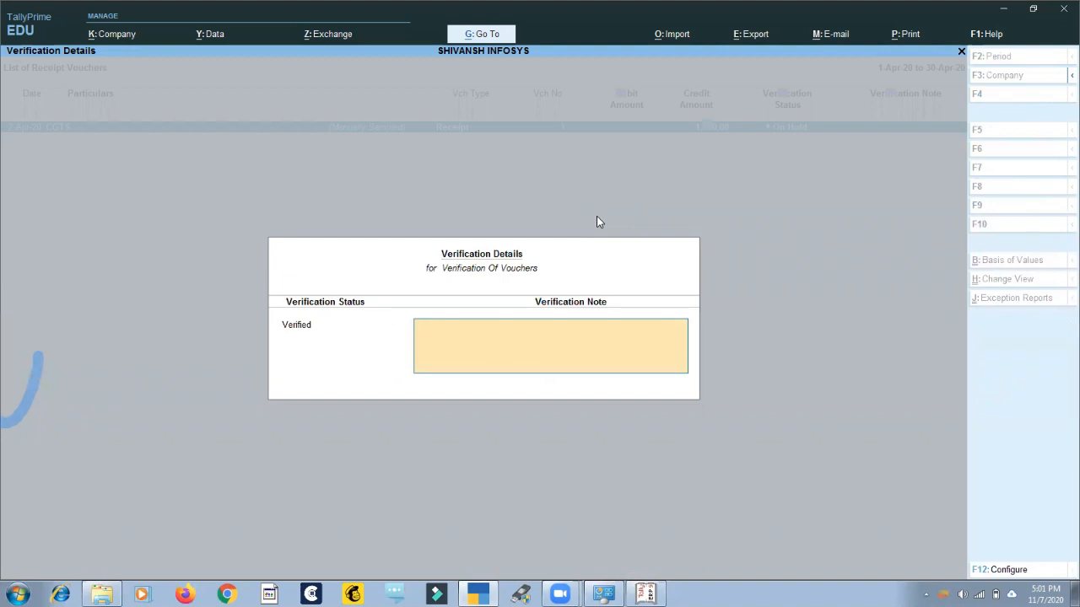
type("ok")
key("Return")
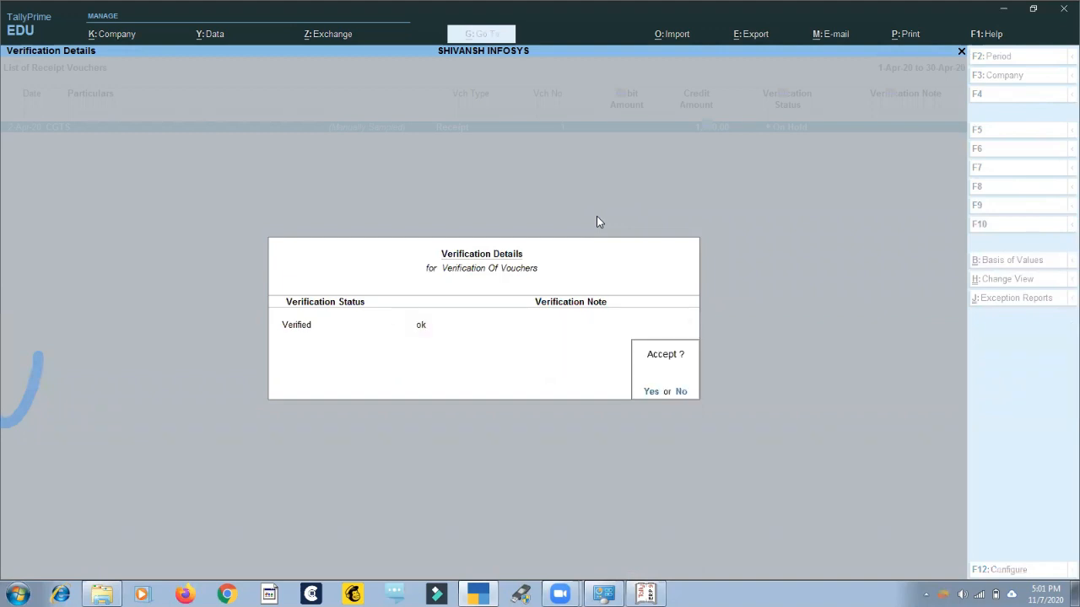
key("Return")
key("Escape")
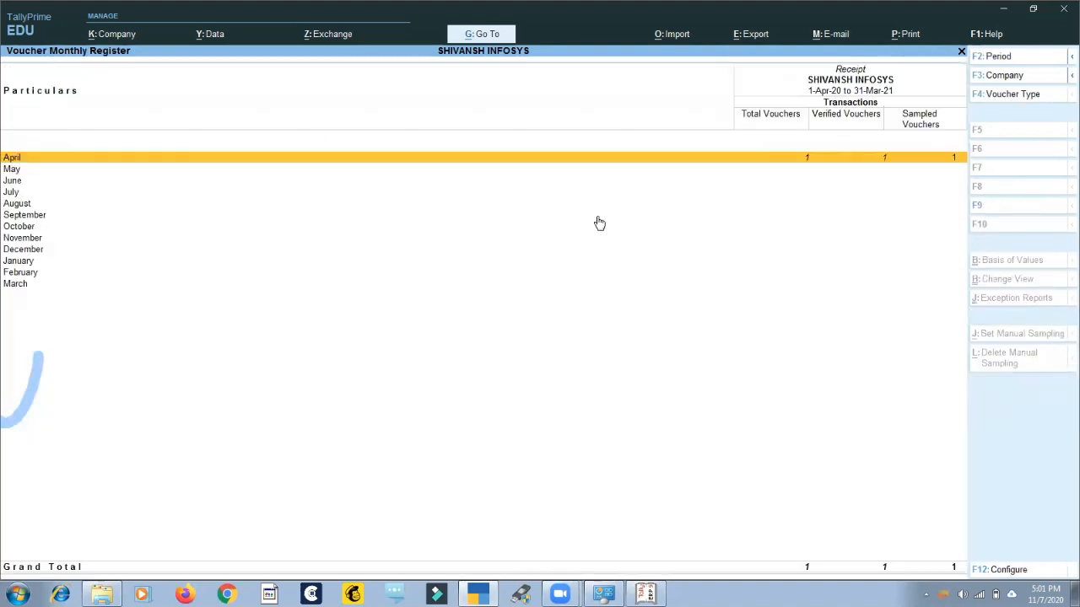
Reopen Verification of Vouchers, check the verified counts by voucher type, and view the Receipt monthly register.
key("Escape")
key("Escape")
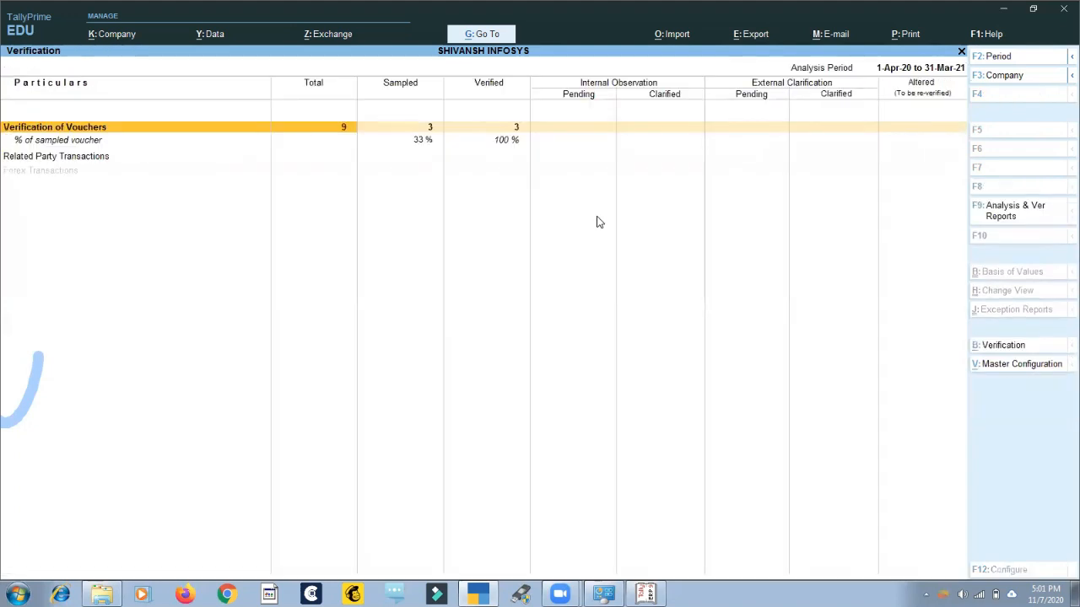
key("Return")
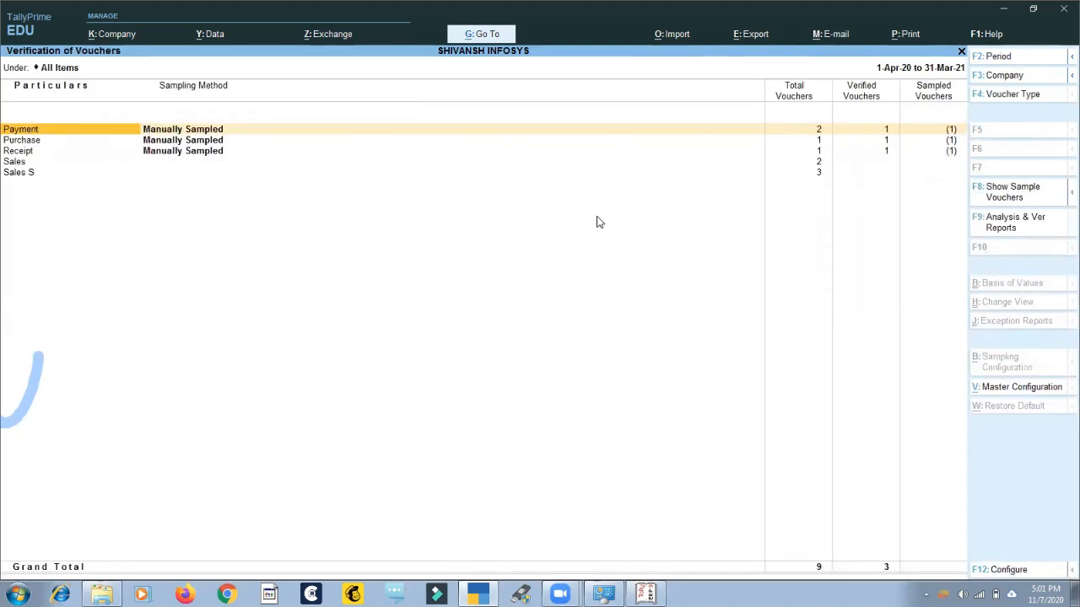
key("Down")
key("Down")
key("Down")
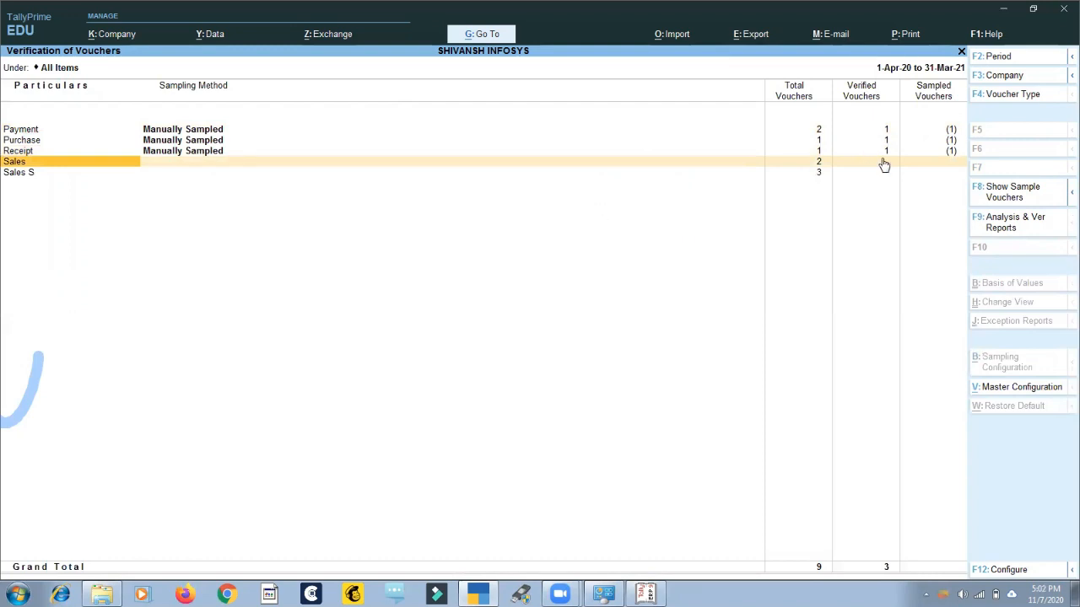
key("Up")
key("Return")
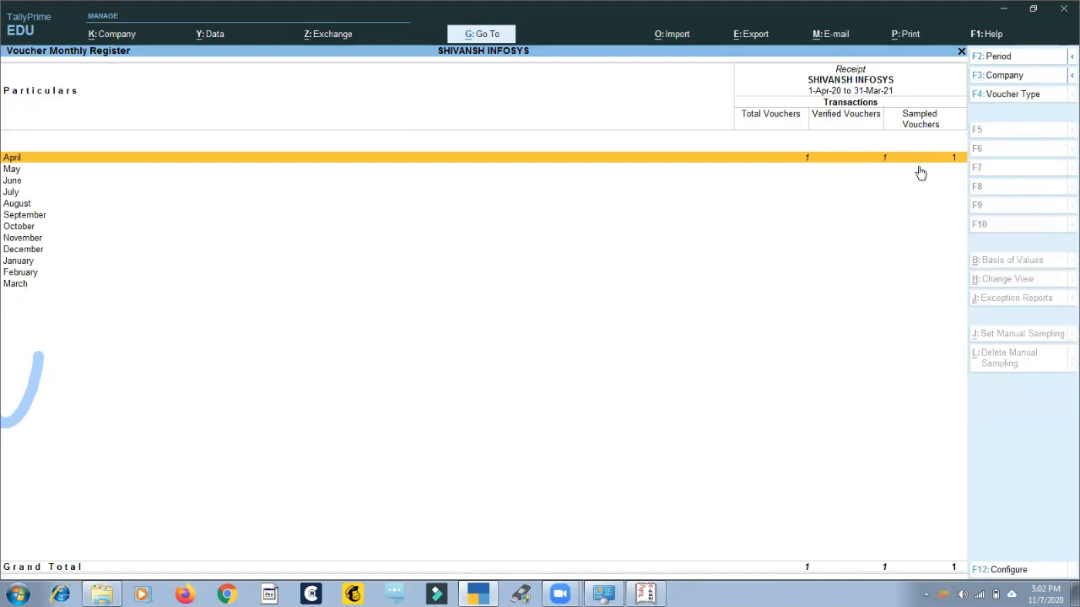
Leave the voucher verification reports and return to the Gateway of Tally.
key("Escape")
key("Escape")
key("Escape")
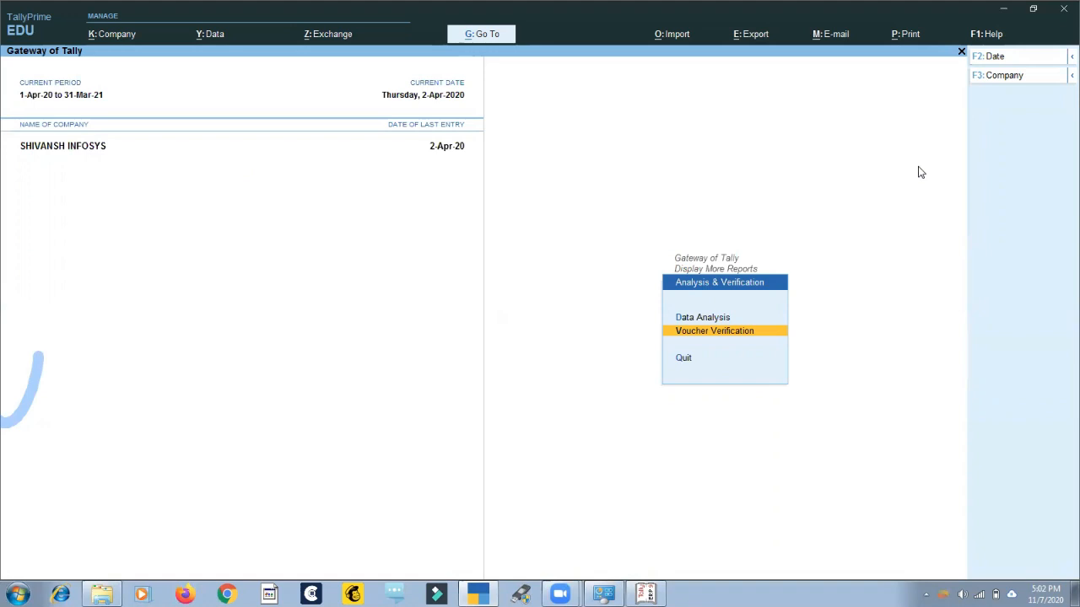
key("Escape")
key("Escape")
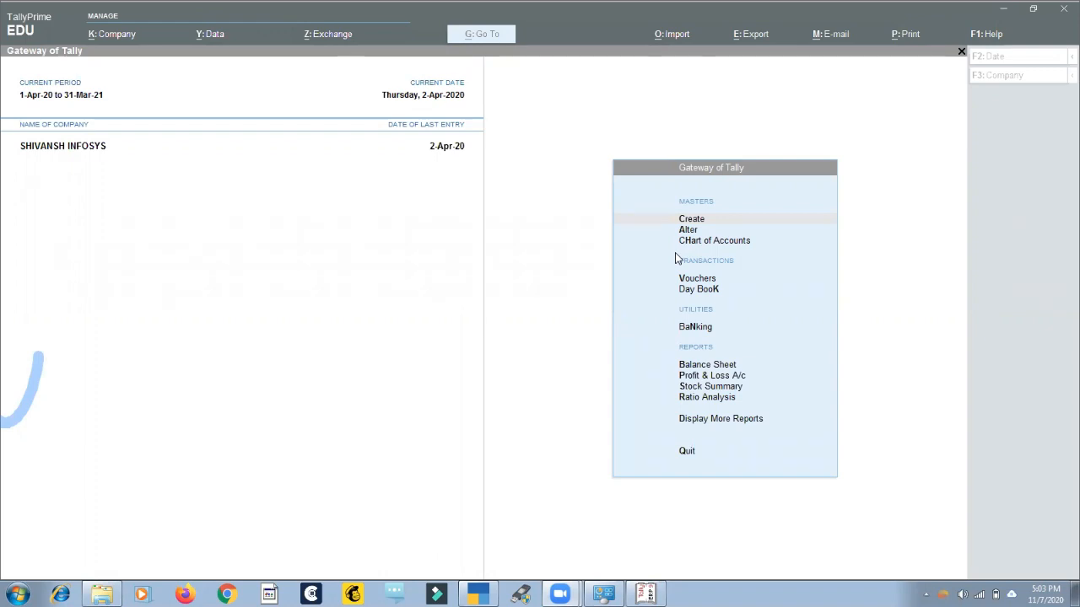
View the computer's system information, check the installed memory and system type, and return to TallyPrime.
left_click(17, 595)
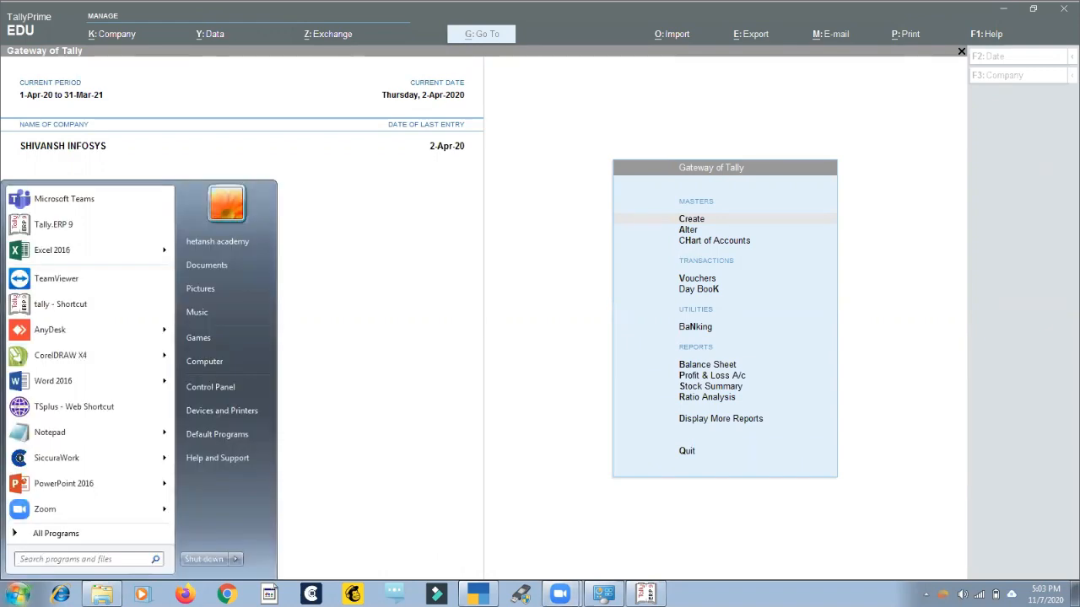
right_click(211, 365)
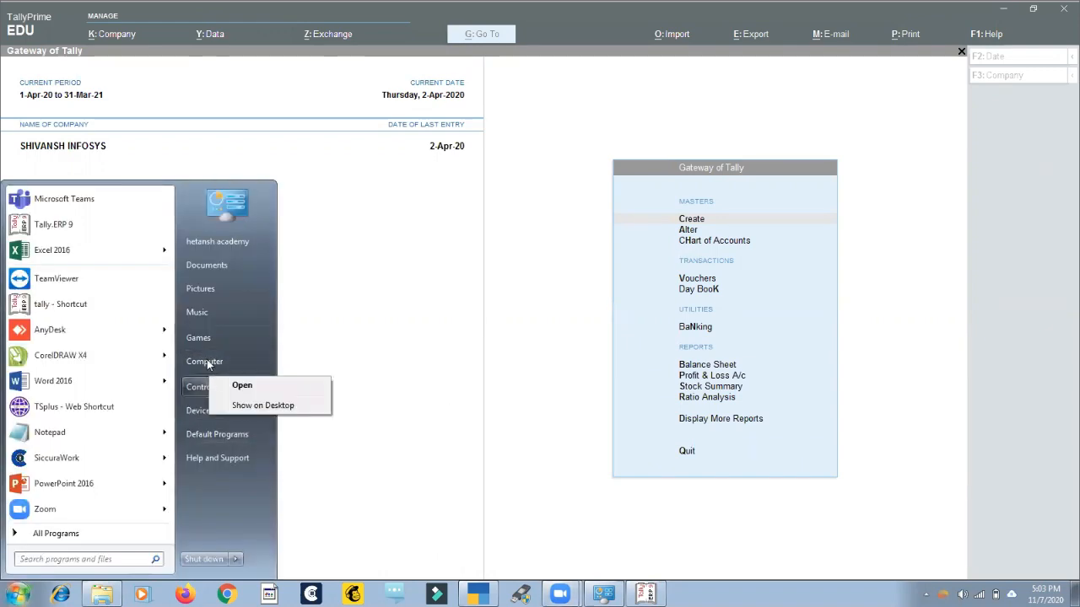
right_click(207, 359)
left_click(247, 474)
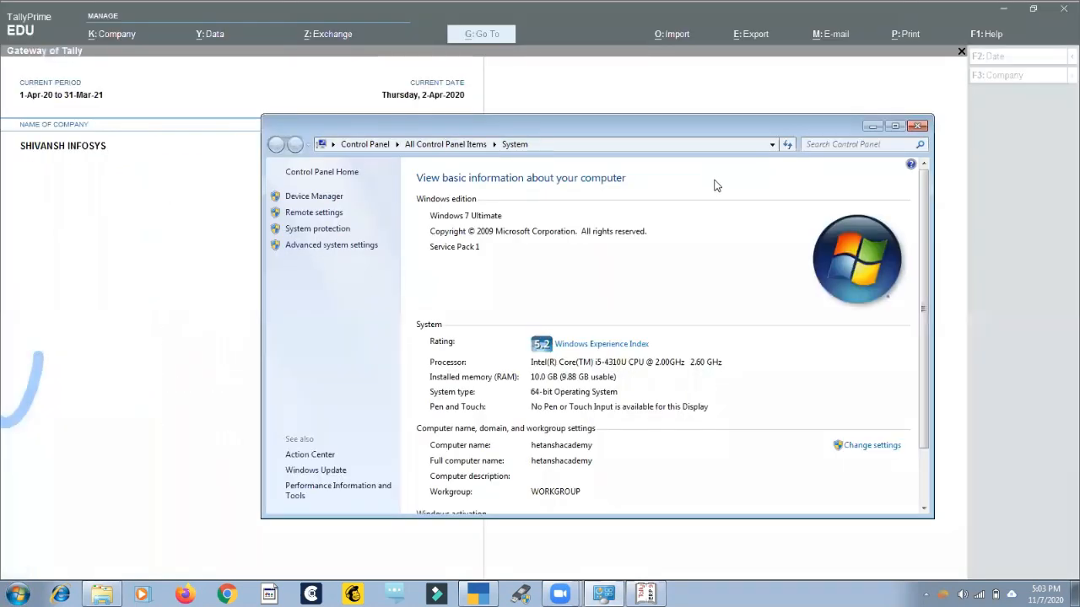
left_click(533, 391)
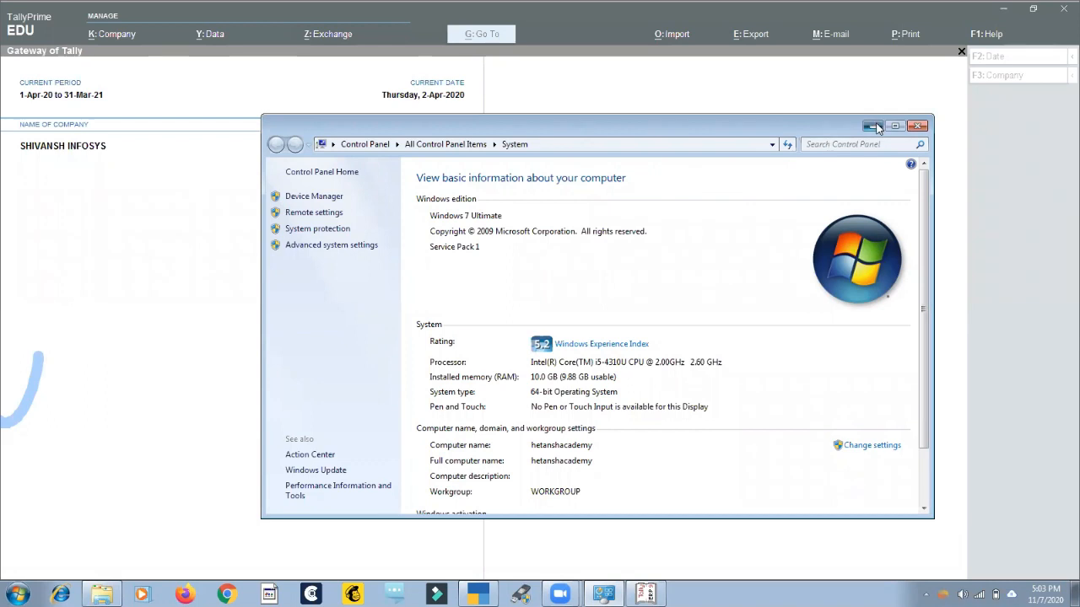
key("alt+Tab")
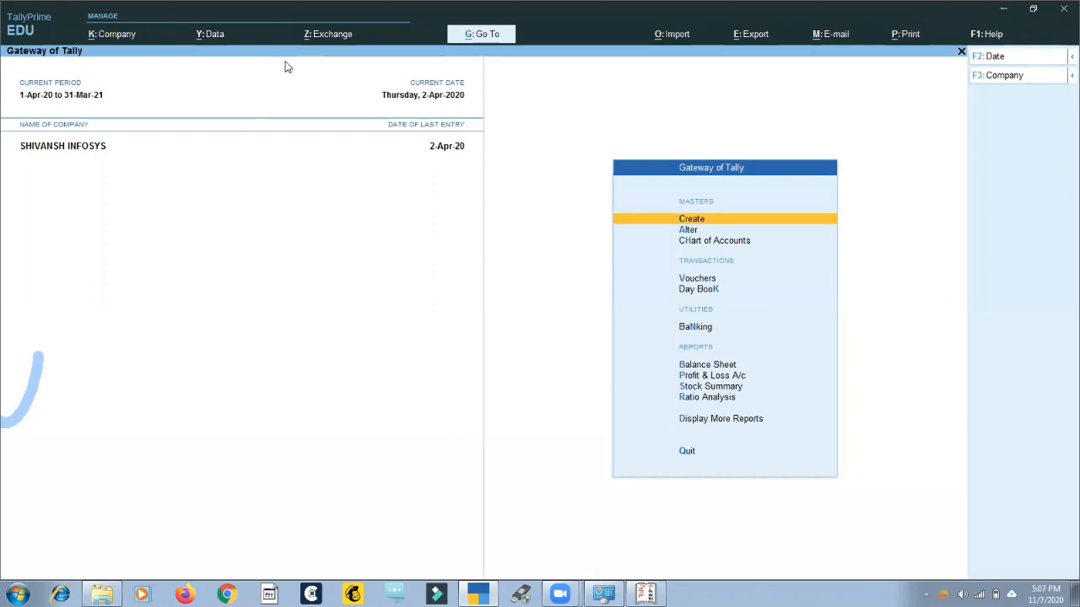
Show TallyPrime's data exchange options, and load the company Hetansh Academy Project in Tally.ERP 9 for comparison.
key("alt+z")
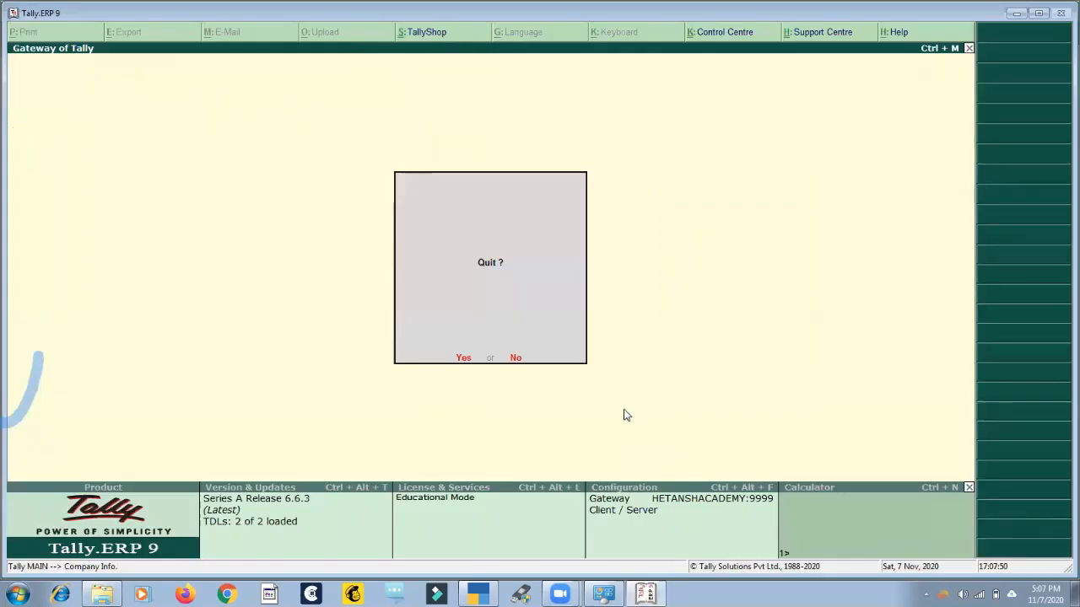
key("n")
key("Return")
key("Down")
key("Down")
key("Down")
key("Down")
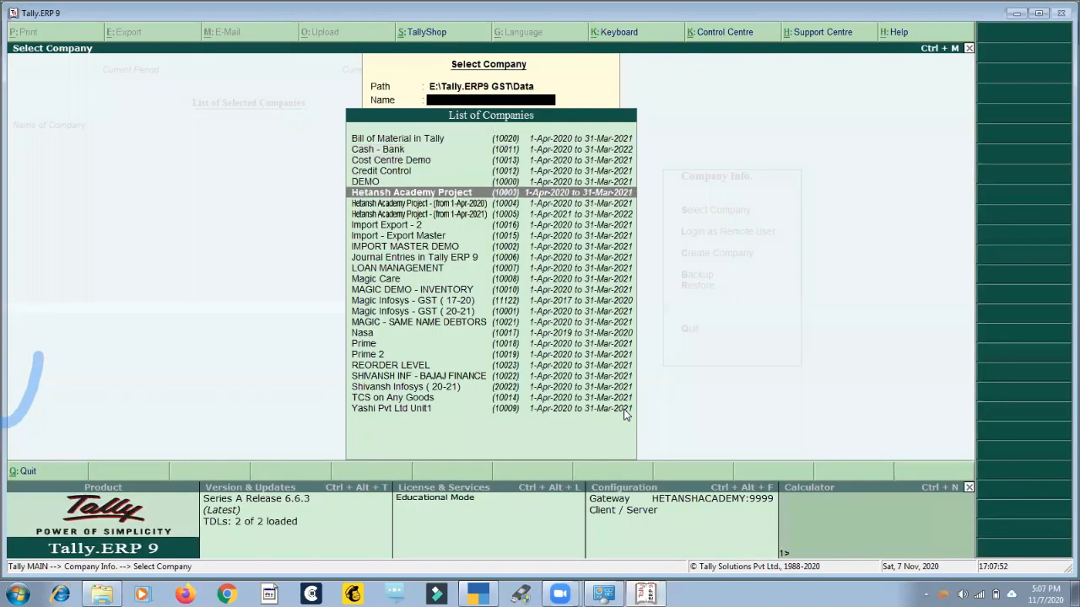
key("Return")
type("a")
key("Return")
type("a")
key("Return")
key("Down")
key("Down")
key("Down")
key("Down")
key("Down")
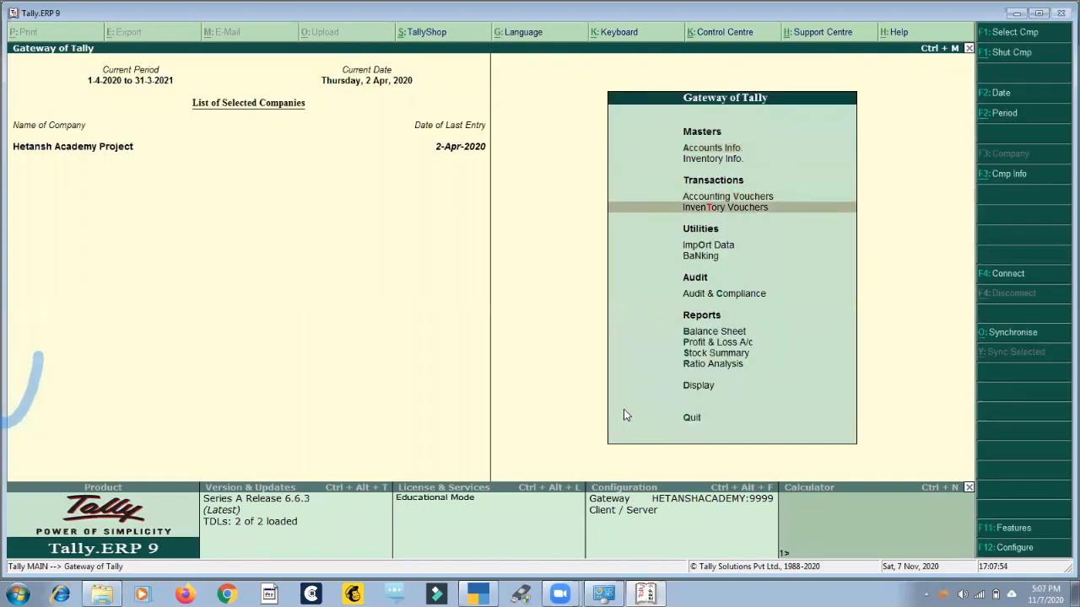
key("Up")
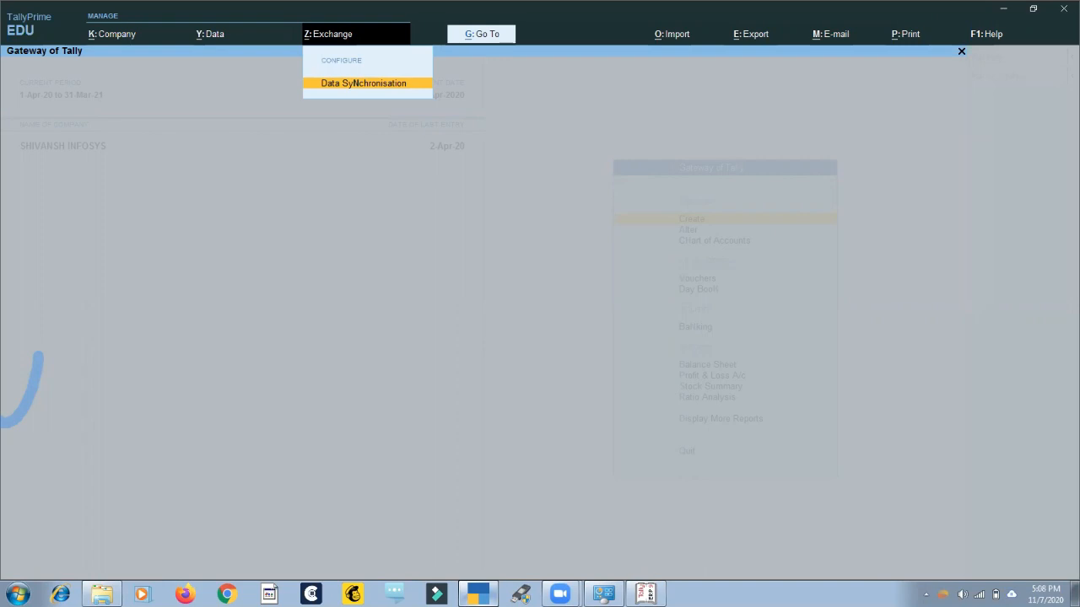
Back in TallyPrime, close the exchange options and view the Chart of Accounts master list and the Go To report list.
key("Escape")
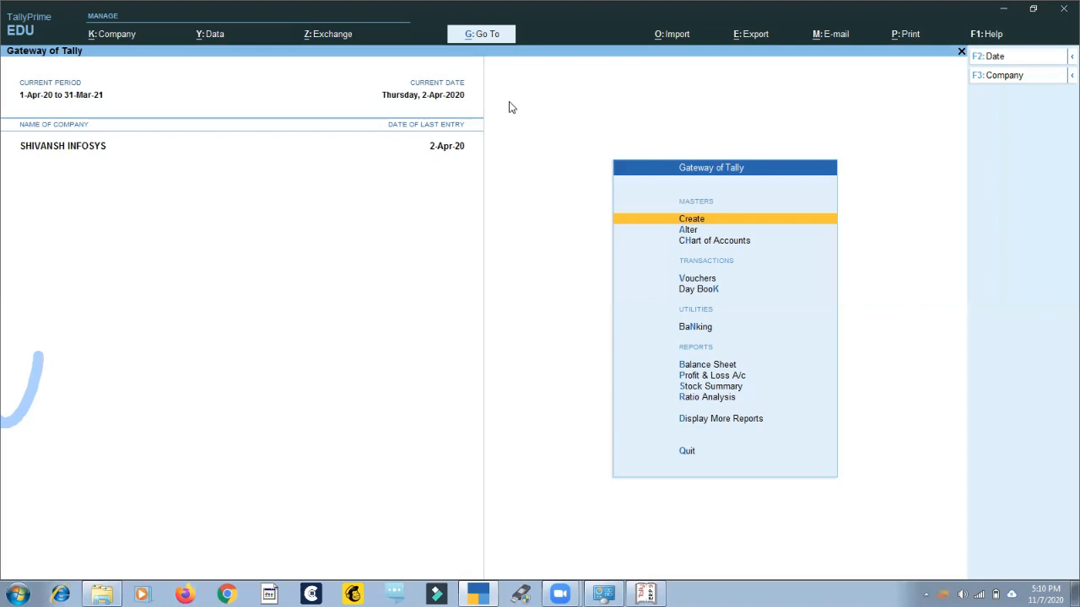
key("h")
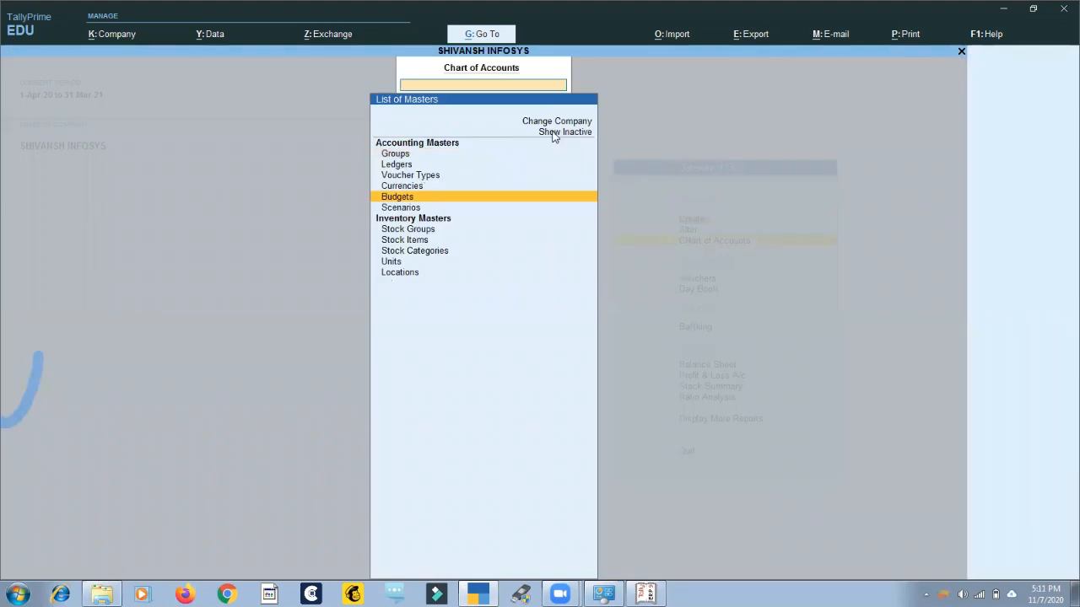
key("Escape")
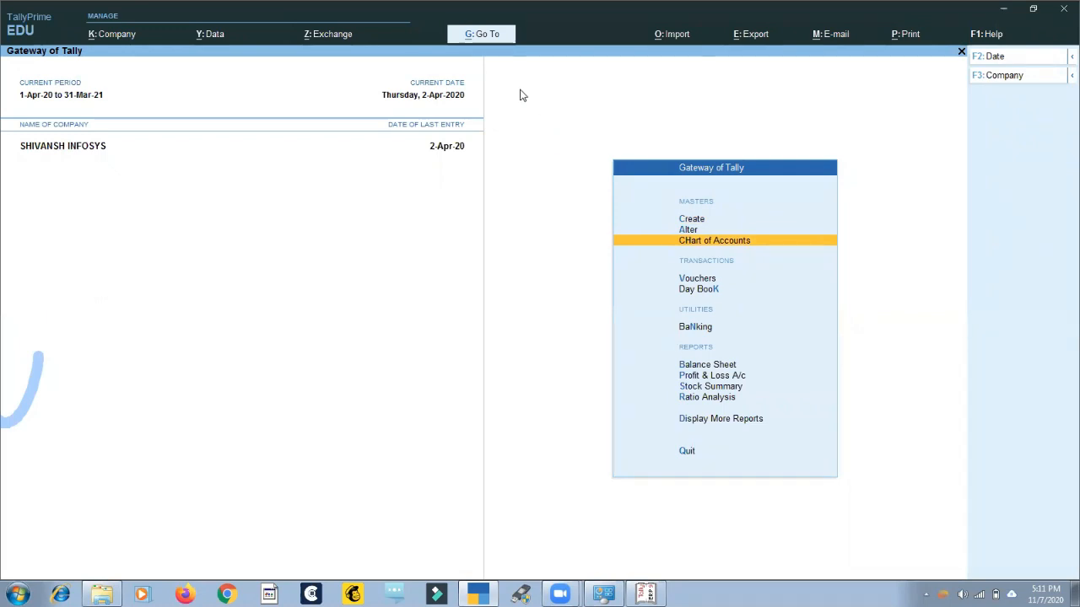
key("alt+g")
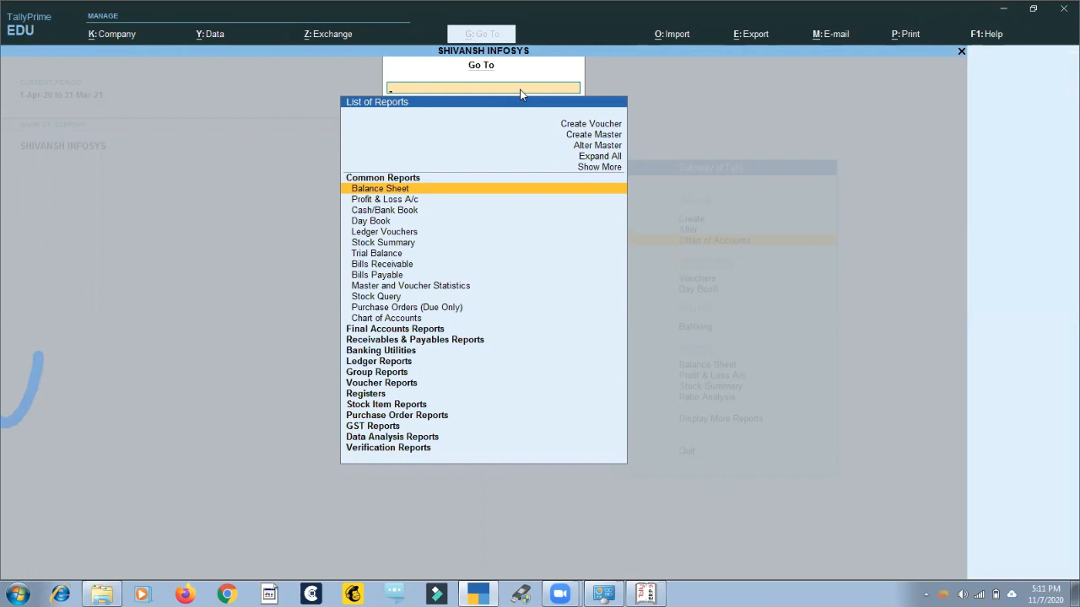
key("Escape")
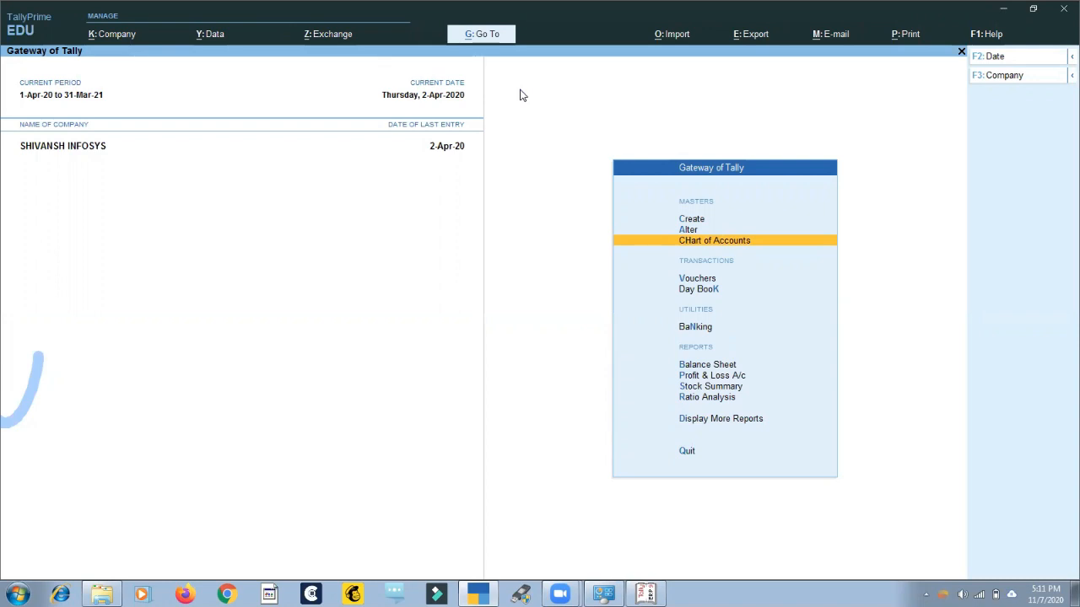
View the company features of SHIVANSH INFOSYS and leave them without saving changes.
key("F11")
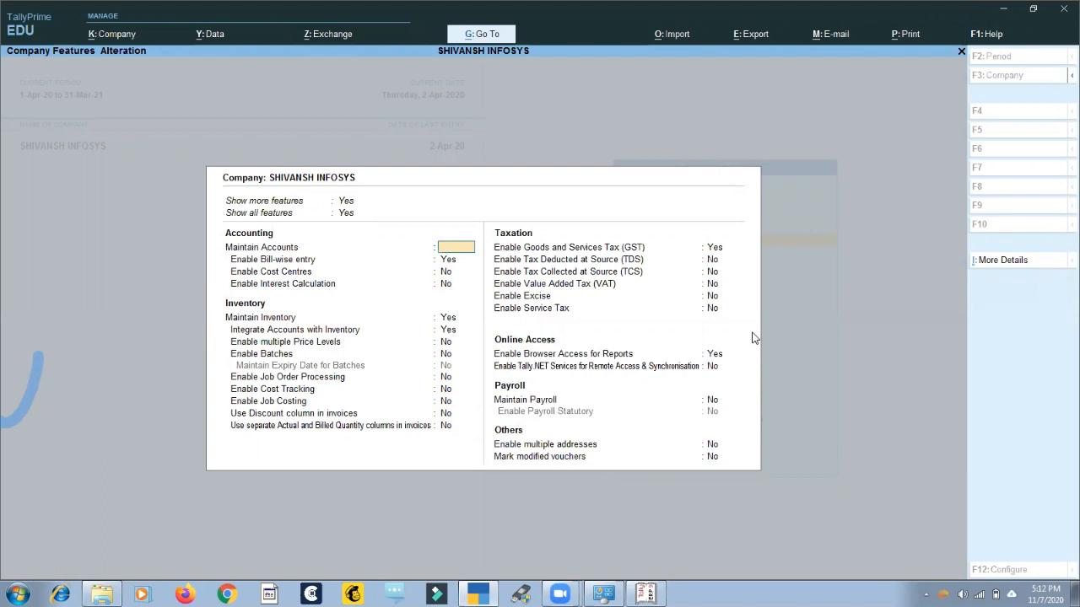
key("Escape")
key("y")
Start creating a ledger master with the name "Magiccare".
key("Up")
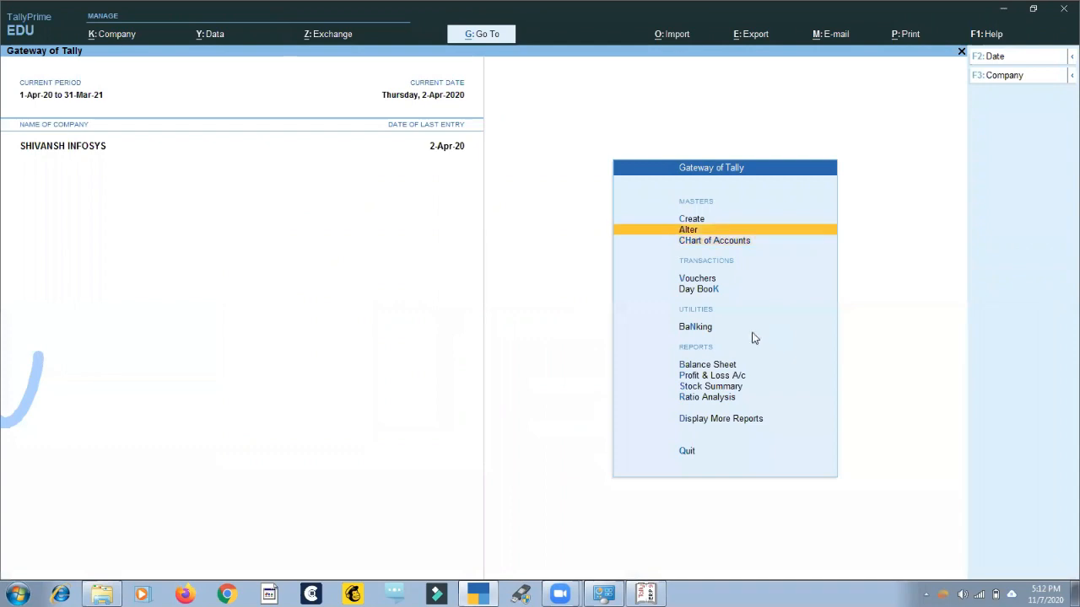
key("Return")
key("Escape")
key("Up")
key("Return")
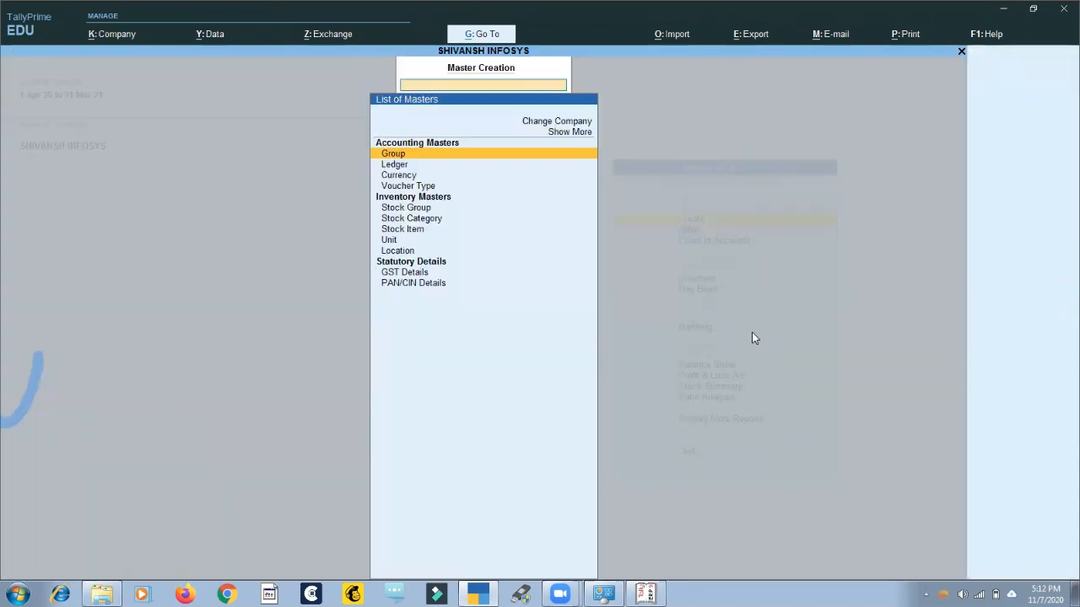
key("Down")
key("Return")
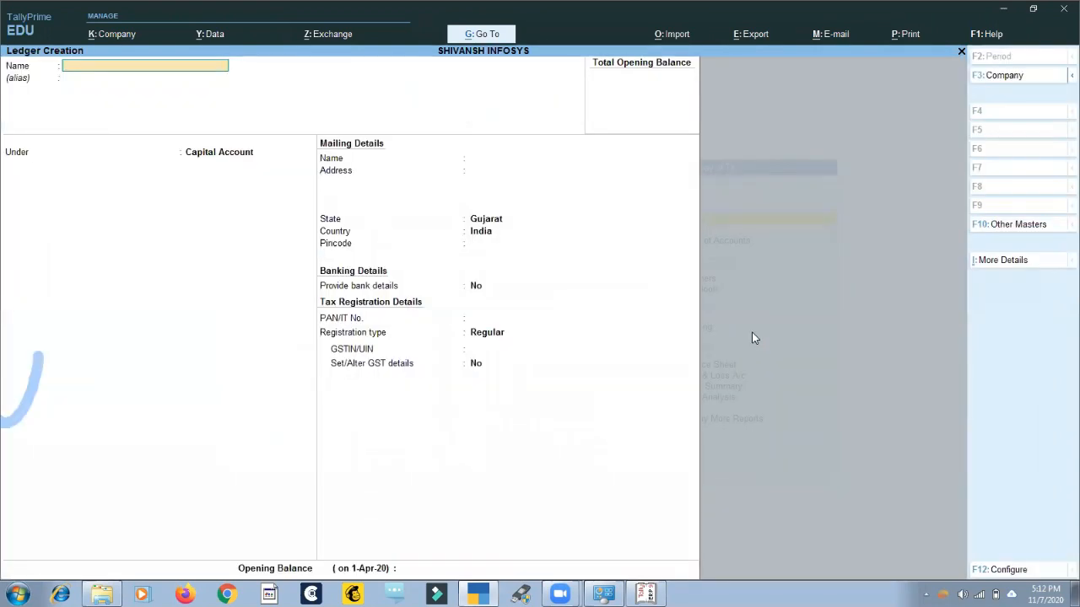
type("Magiccare")
key("Return")
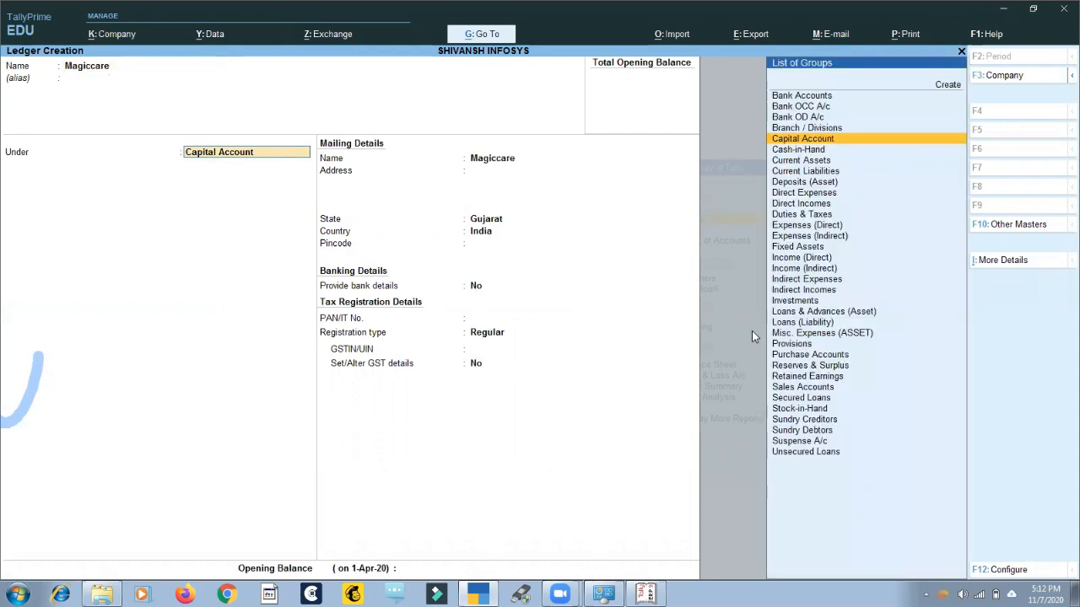
Place the new Magiccare ledger under the Sales Accounts group.
type("Su")
key("BackSpace")
key("BackSpace")
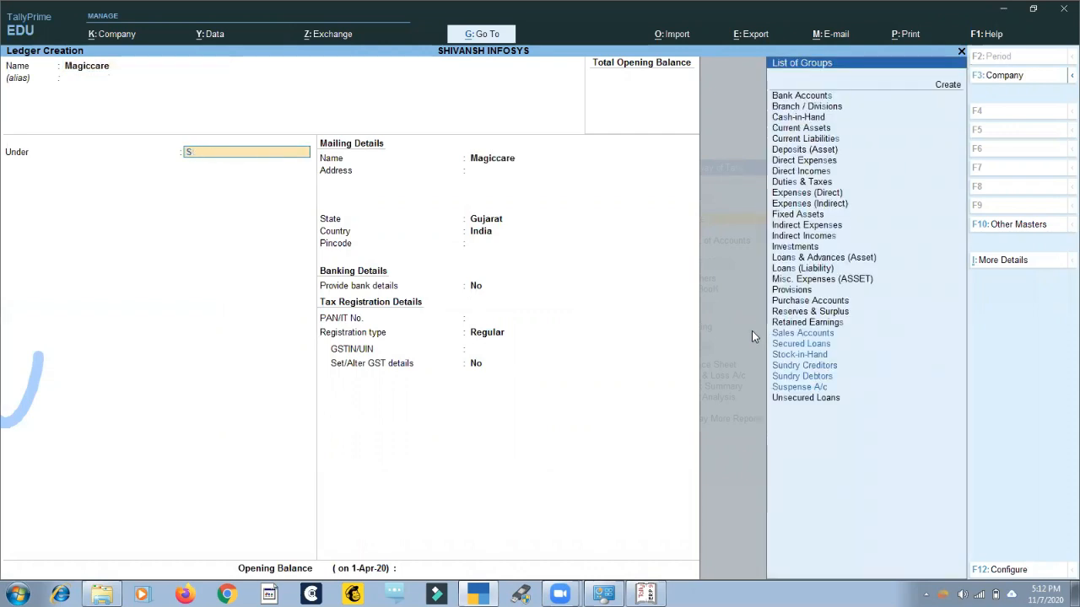
type("Sal")
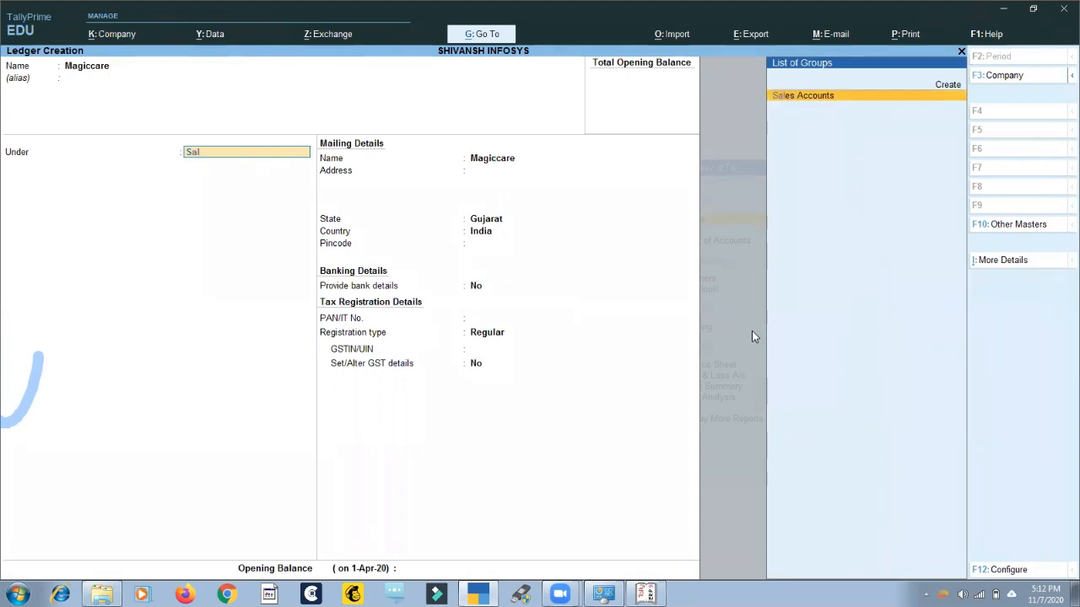
key("Return")
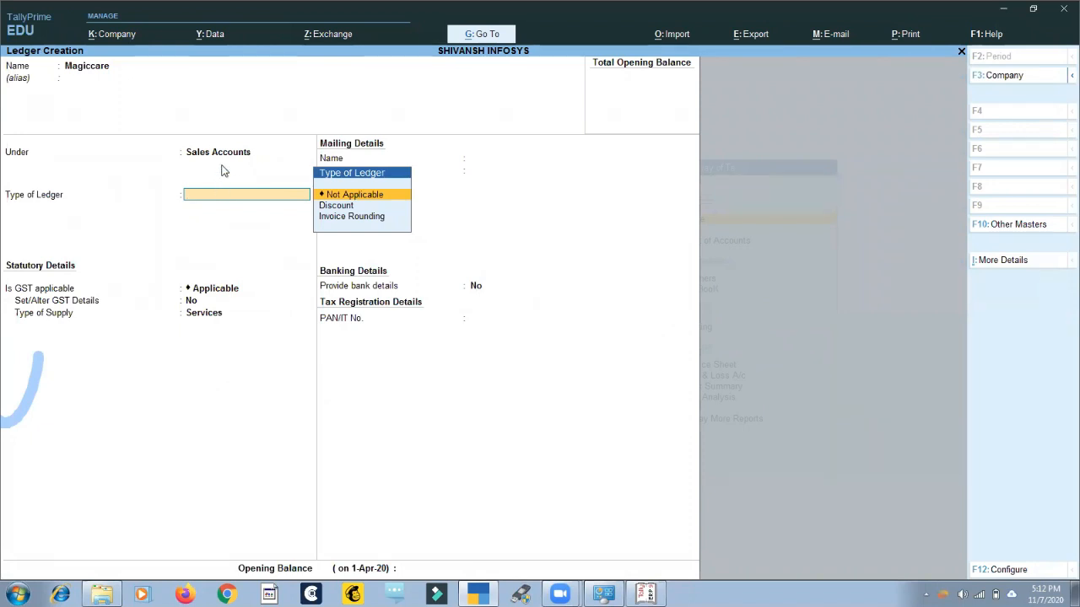
Review the additional details available for the Magiccare ledger, and check the other masters option.
left_click(1004, 261)
key("Down")
key("Down")
key("Down")
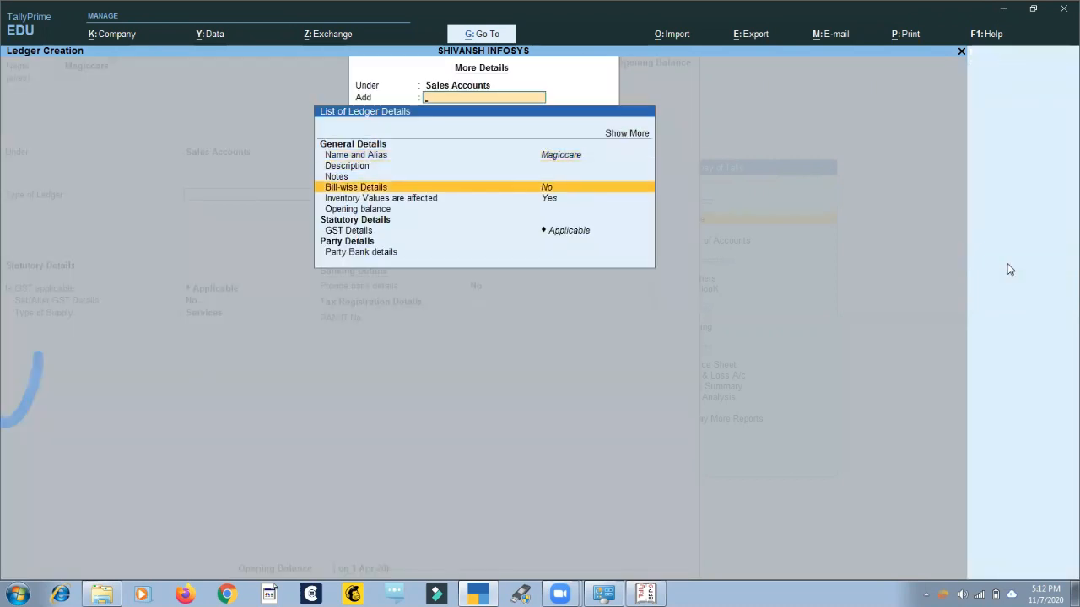
key("Down")
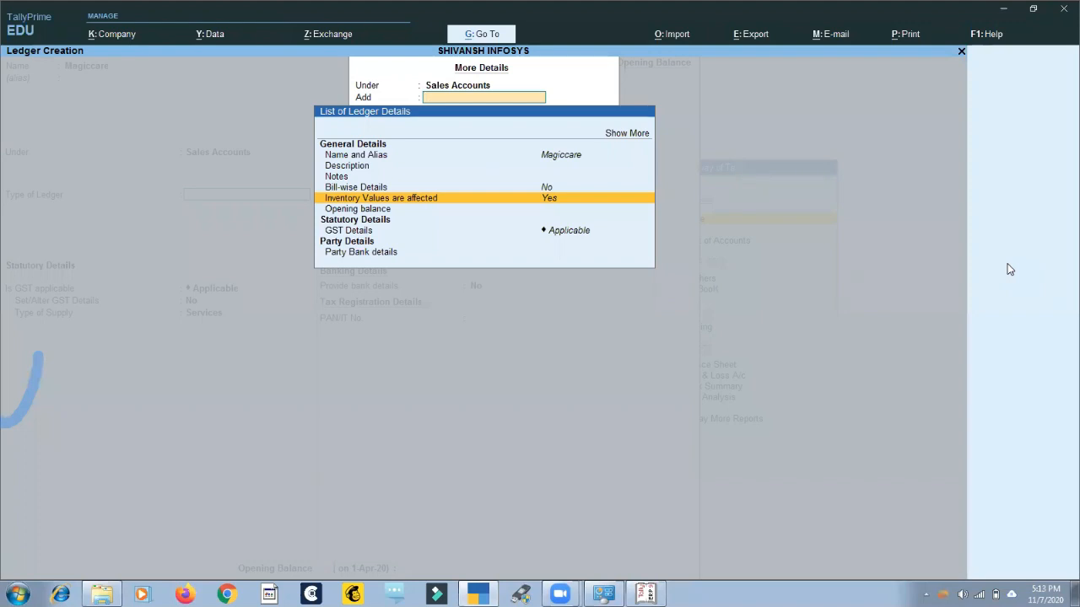
key("Escape")
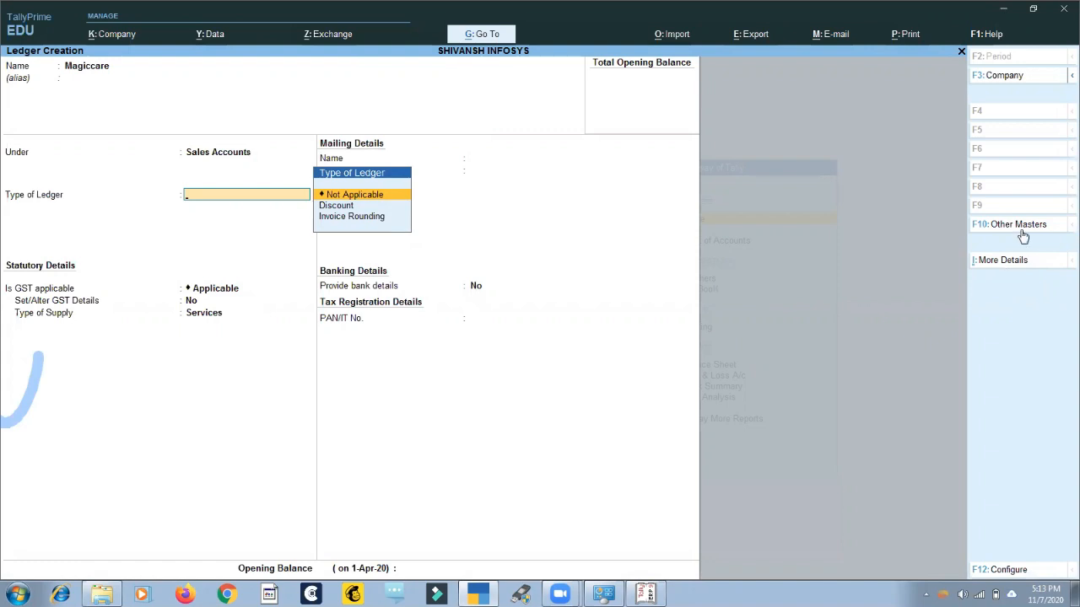
left_click(1020, 229)
key("Escape")
Go through the ledger's additional details again, view its Description entry, and return to the ledger creation form.
left_click(1012, 261)
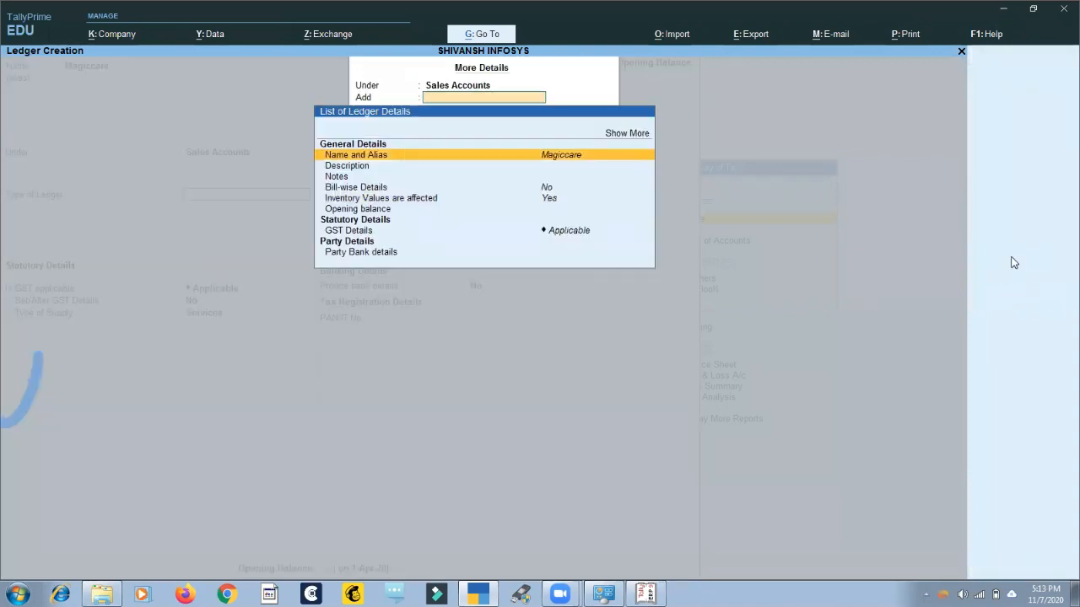
key("Down")
key("Down")
key("Down")
key("Down")
key("Up")
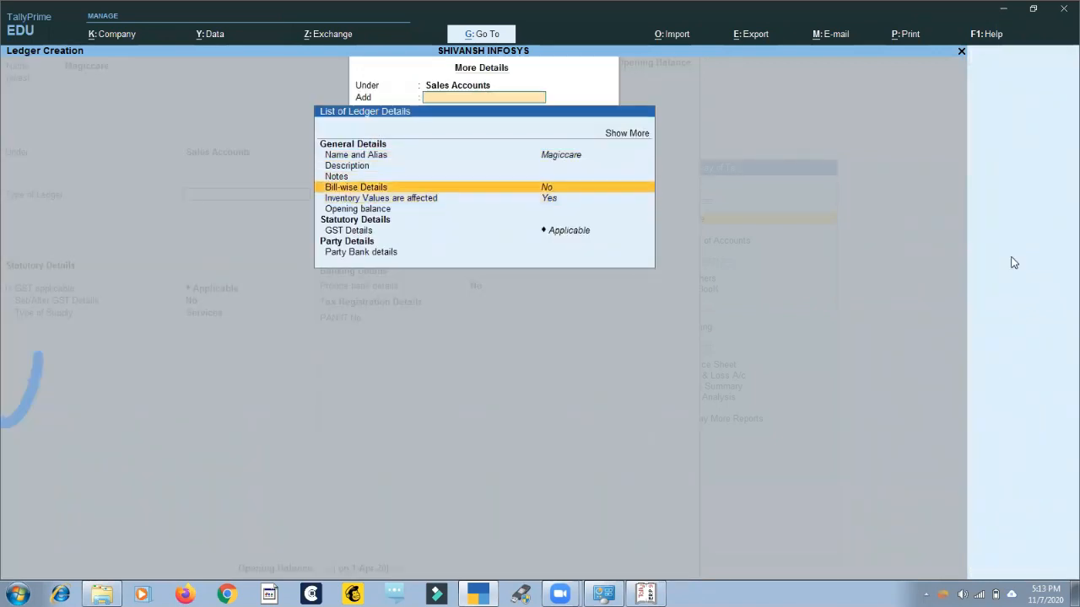
key("Up")
key("Up")
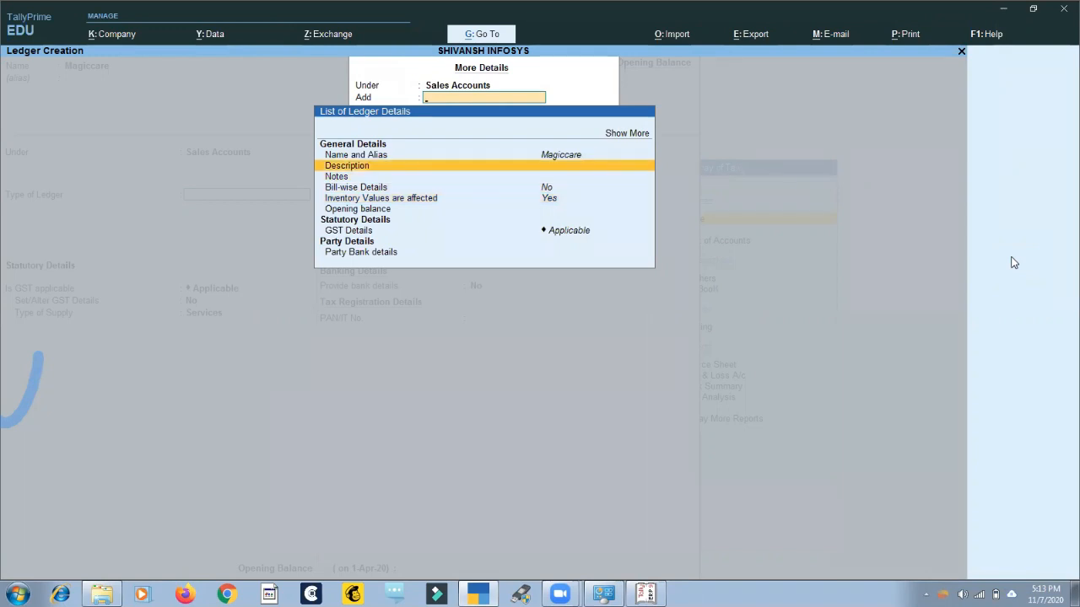
key("Return")
key("Escape")
key("y")
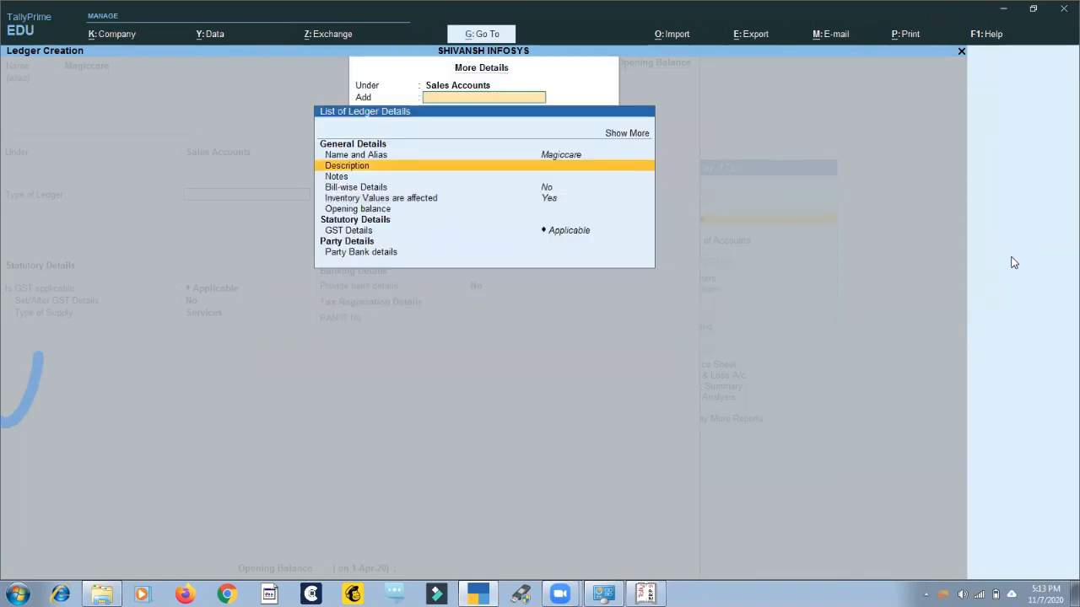
key("Escape")
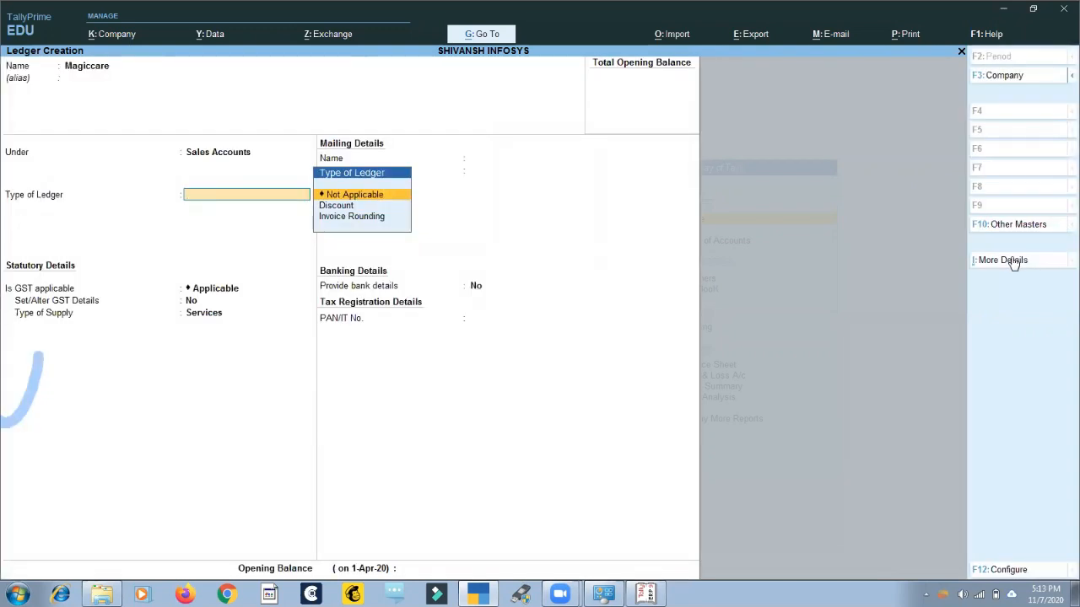
In the ledger creation configuration, set both Show more configurations and Show all configurations to Yes.
left_click(1015, 573)
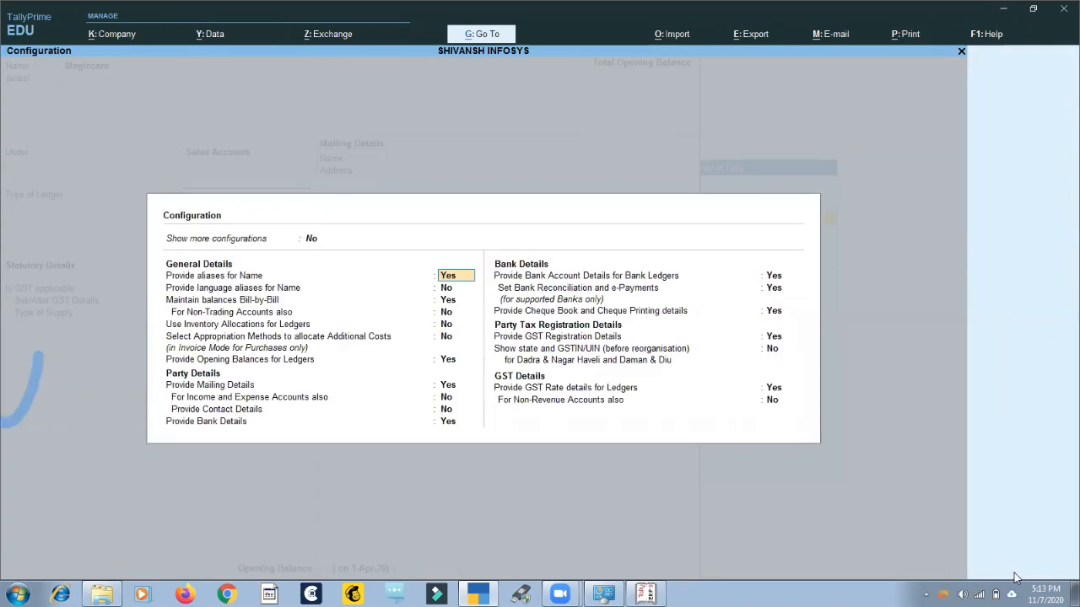
key("Escape")
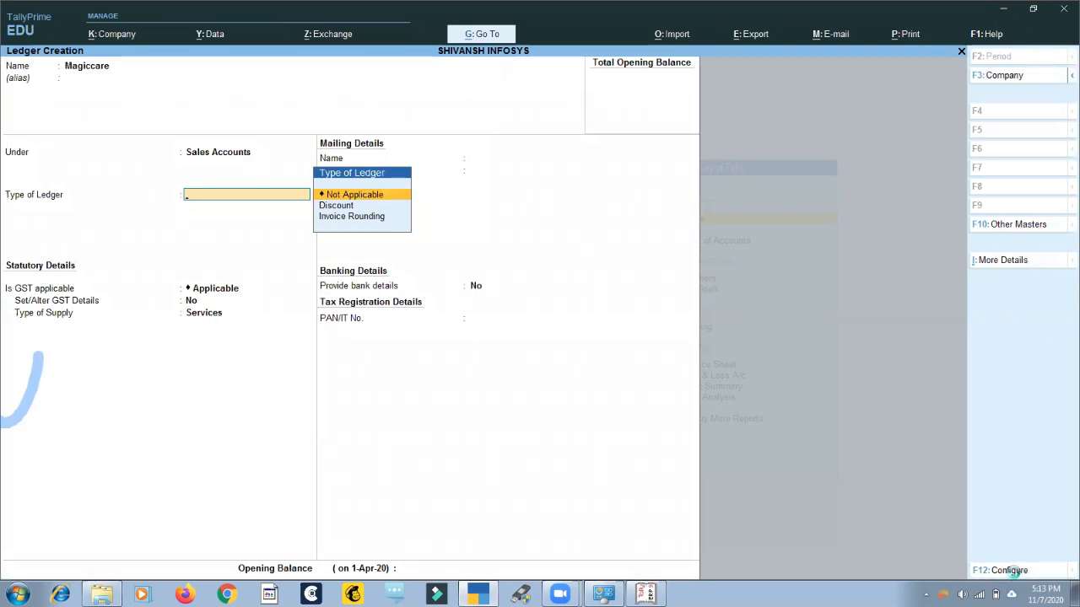
left_click(1014, 573)
key("Up")
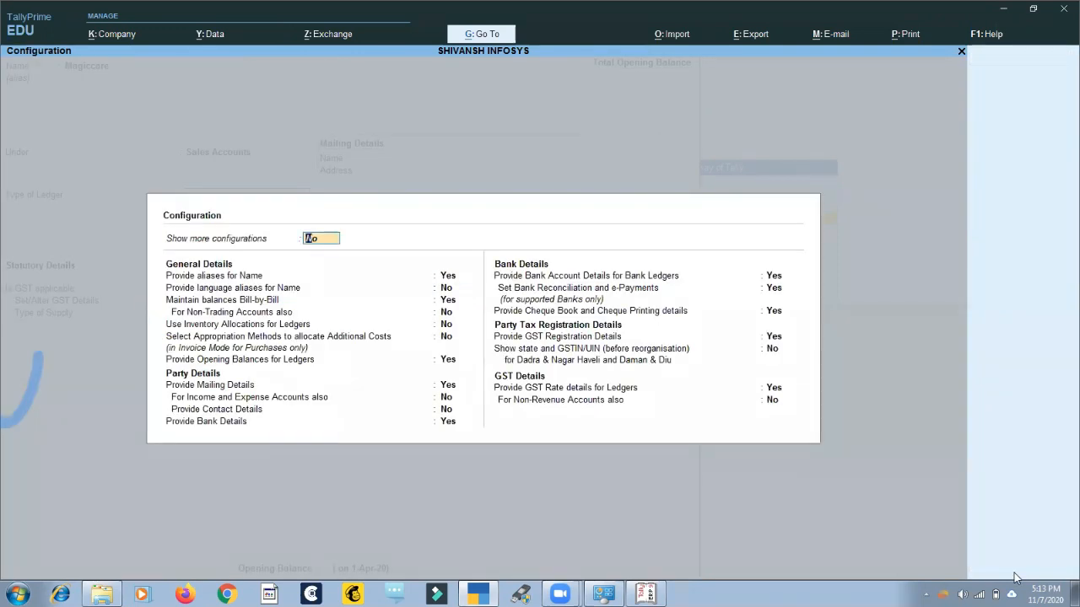
type("y")
key("Return")
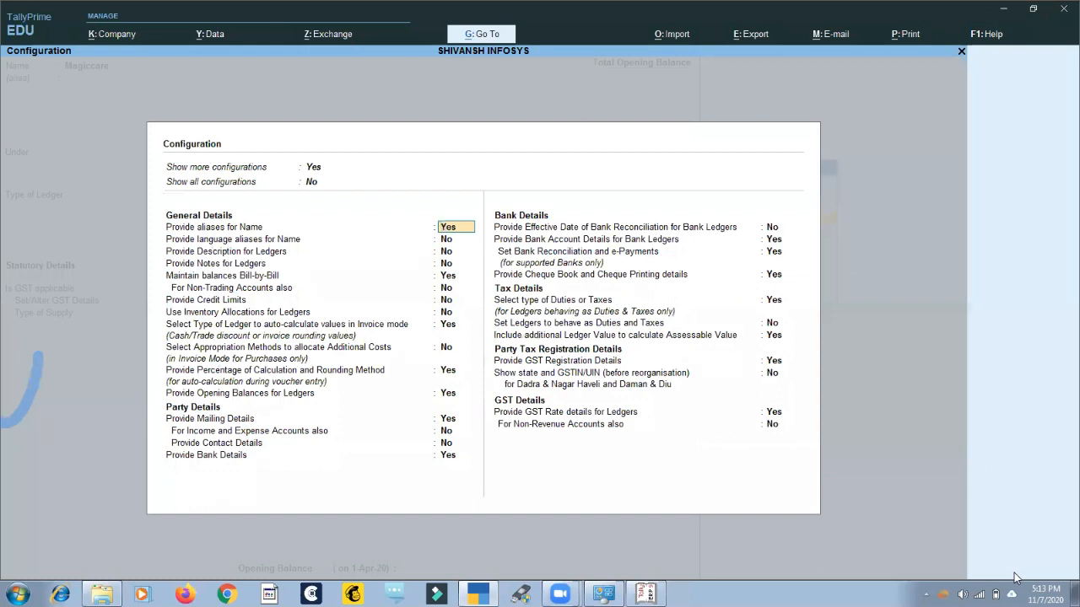
key("Up")
type("y")
key("Return")
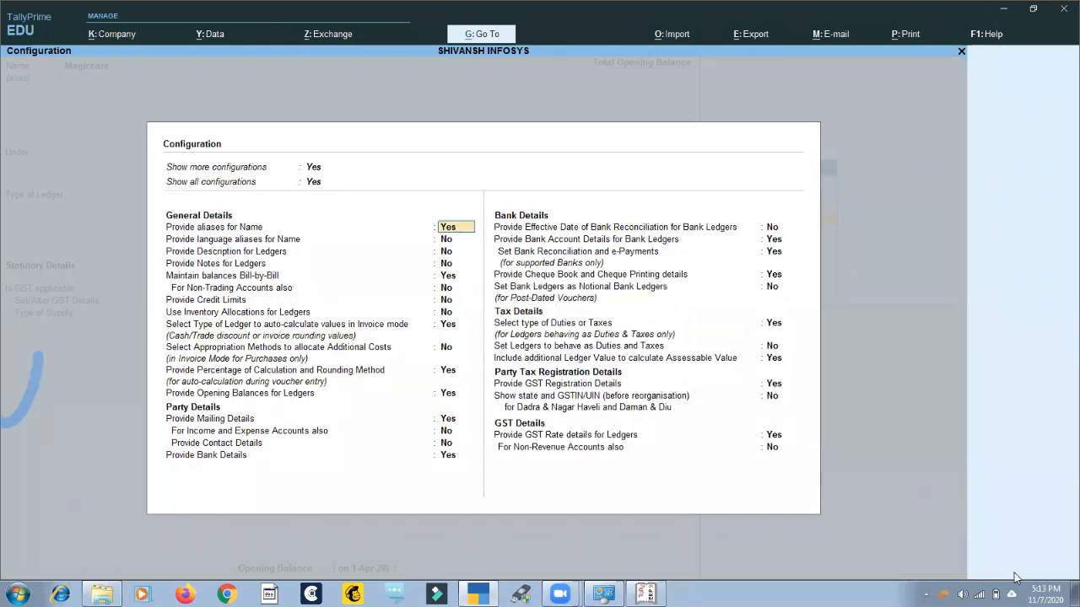
Accept the ledger creation configuration and quit the Magiccare ledger form without saving.
key("ctrl+a")
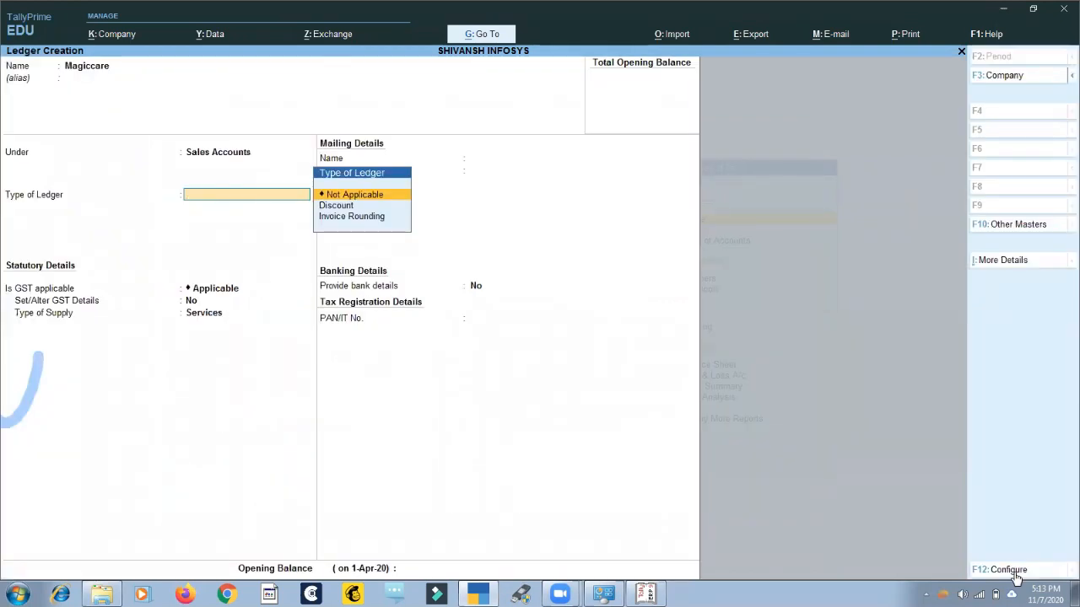
key("Escape")
key("y")
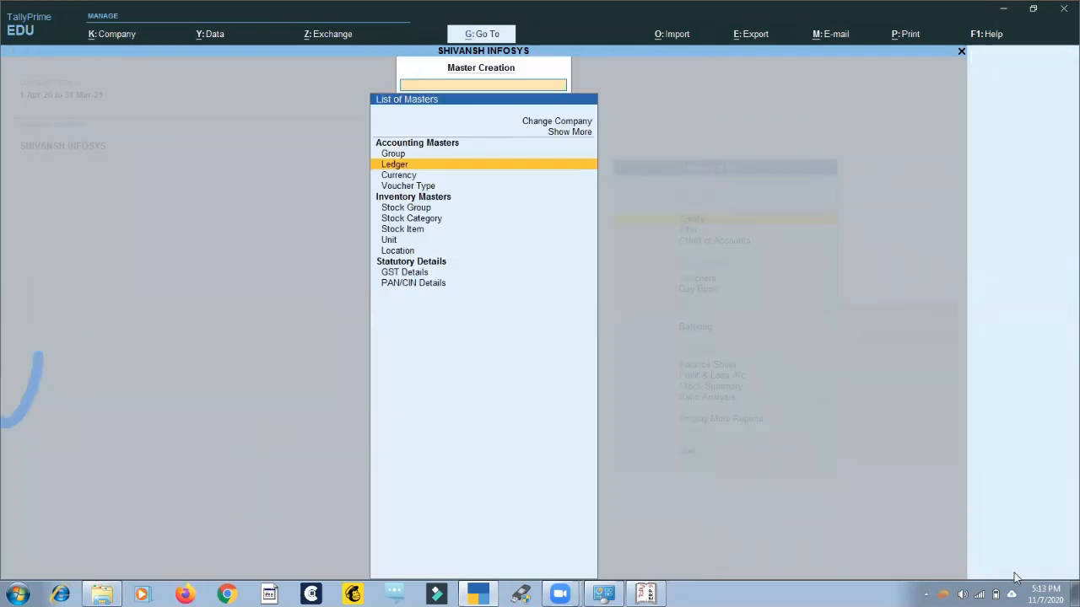
Leave master creation and display the April voucher list from the Sales Register in Account Books.
key("Escape")
key("Escape")
key("n")
key("d")
key("a")
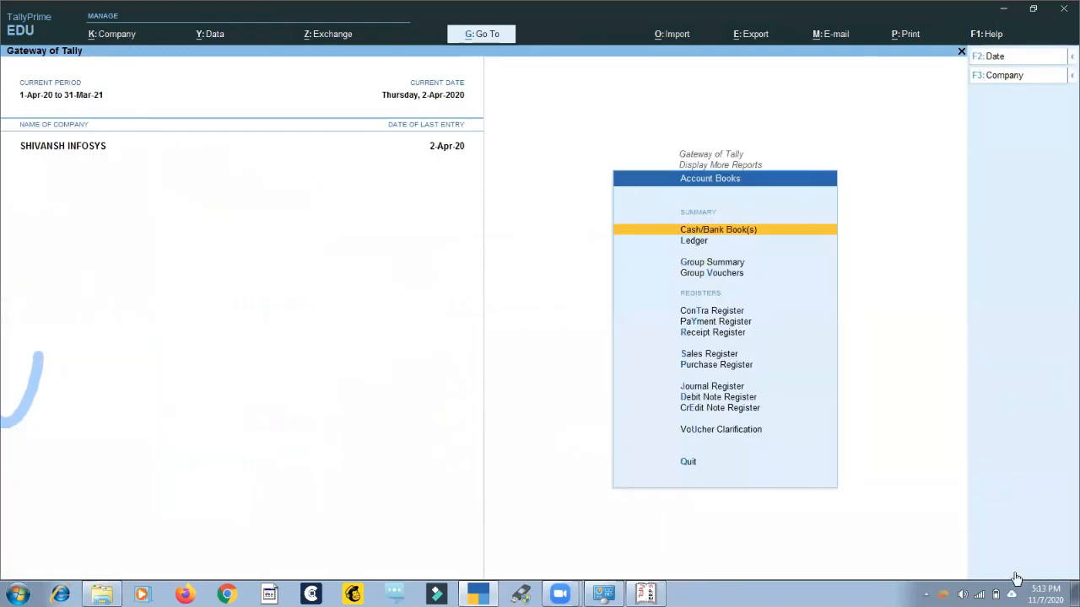
key("s")
key("Return")
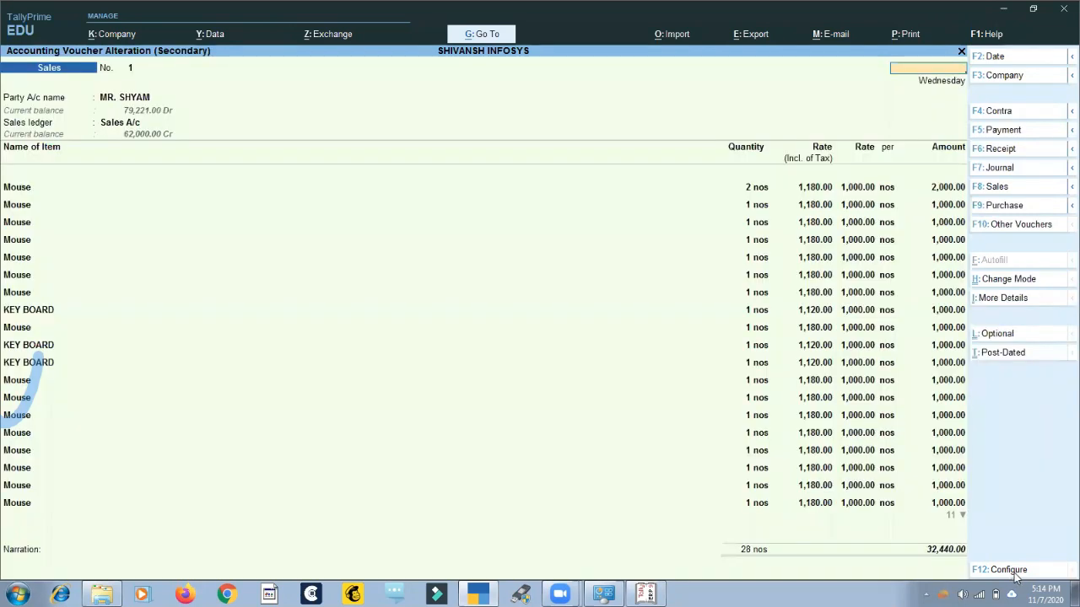
key("Escape")
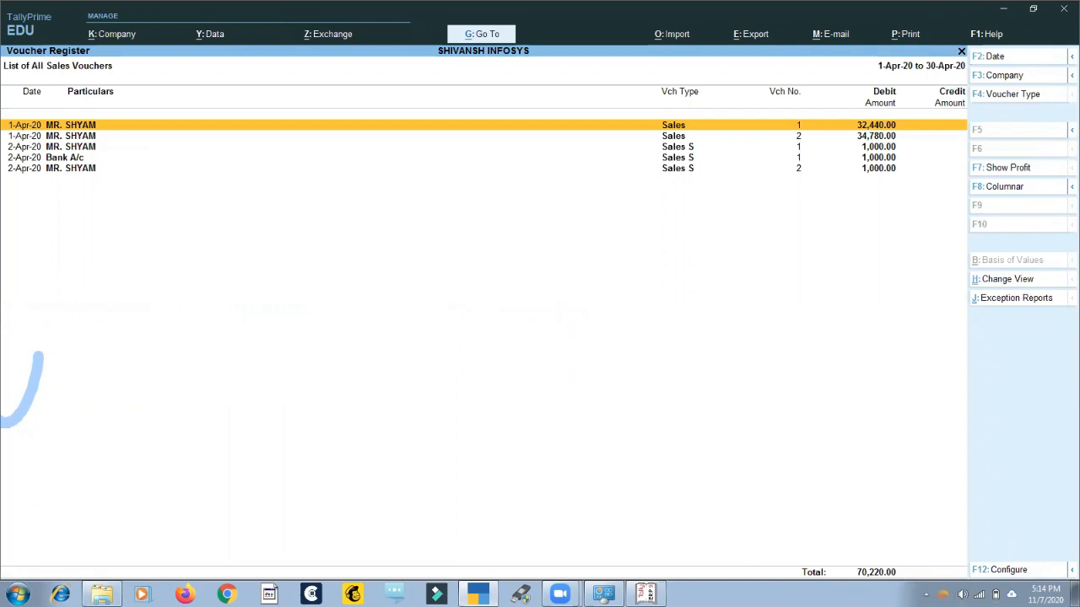
Switch to Tally.ERP 9 and display the April voucher list from its Sales Register for comparison.
left_click(645, 593)
key("d")
key("a")
key("s")
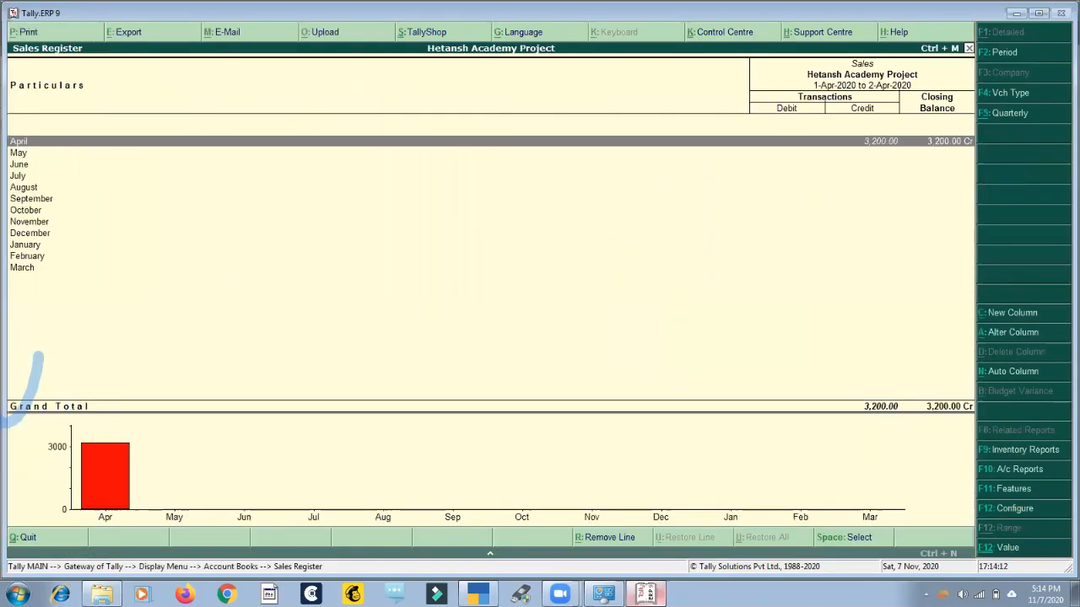
key("Return")
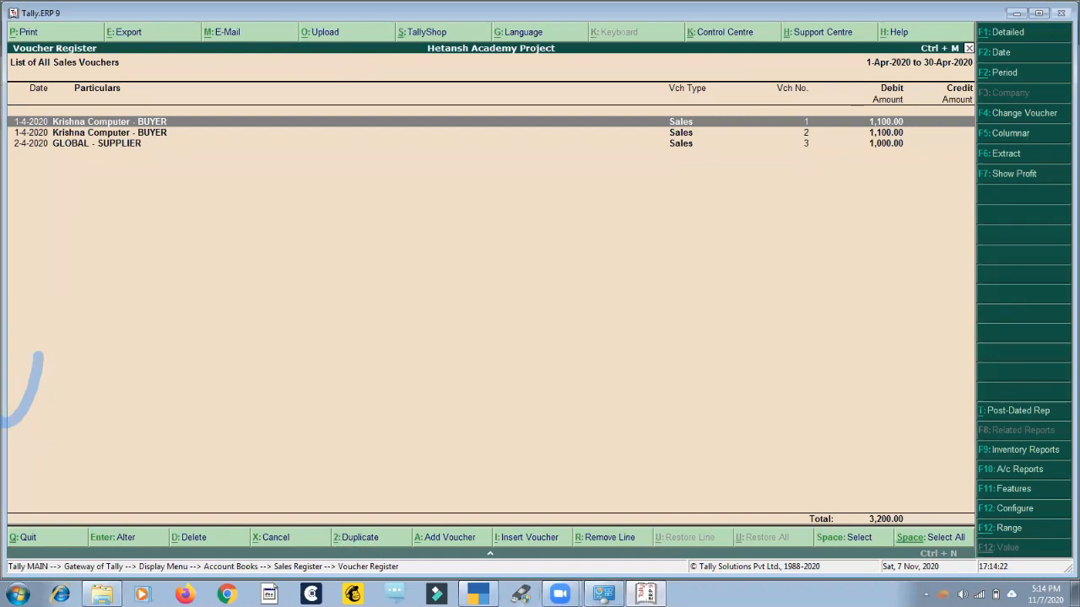
Switch back to TallyPrime, start a duplicate of the first sales voucher, and quit it without saving.
left_click(477, 594)
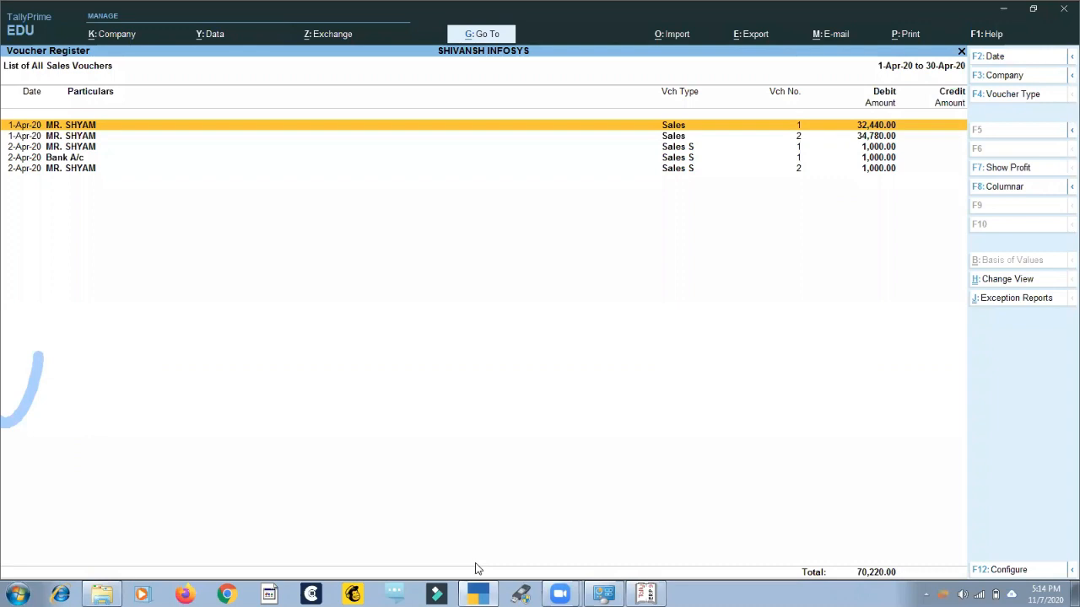
key("alt+2")
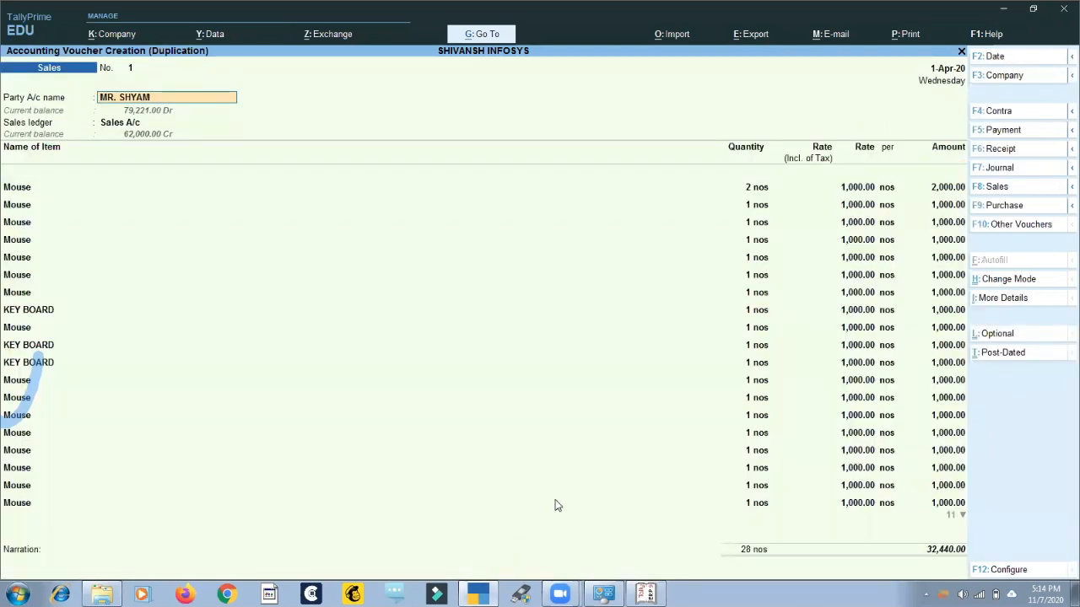
key("BackSpace")
key("Escape")
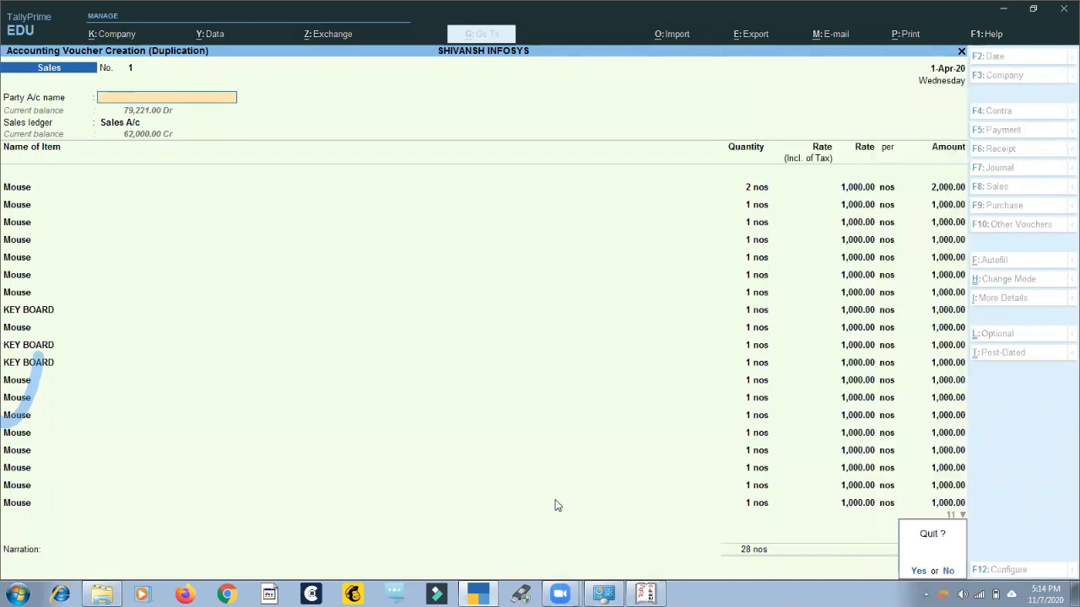
key("y")
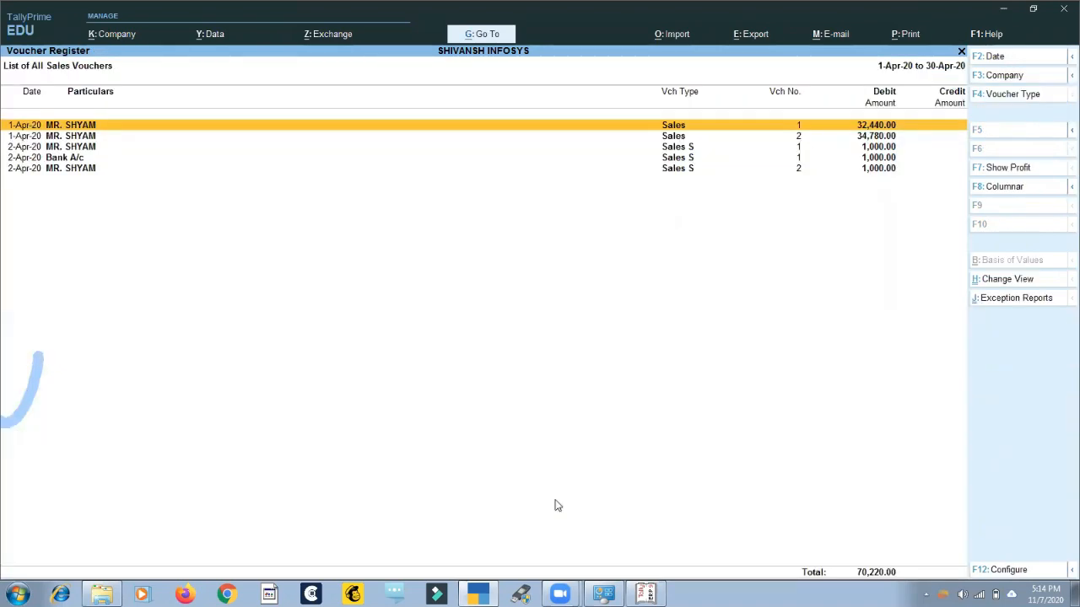
Open the first sales voucher for alteration, view the ledger creation form from its party account field, and return to the voucher.
key("Return")
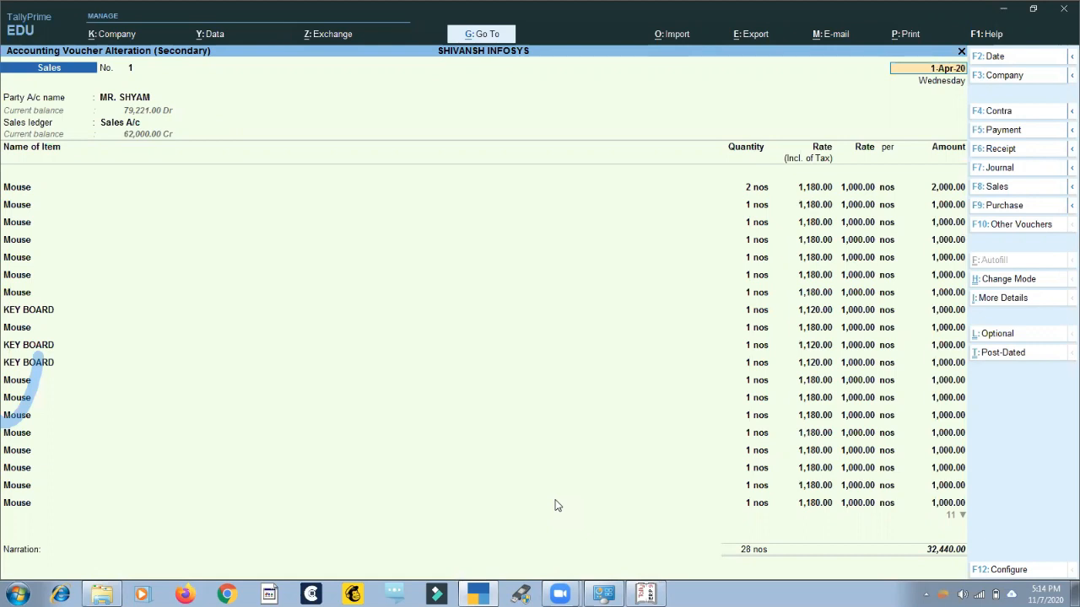
key("Return")
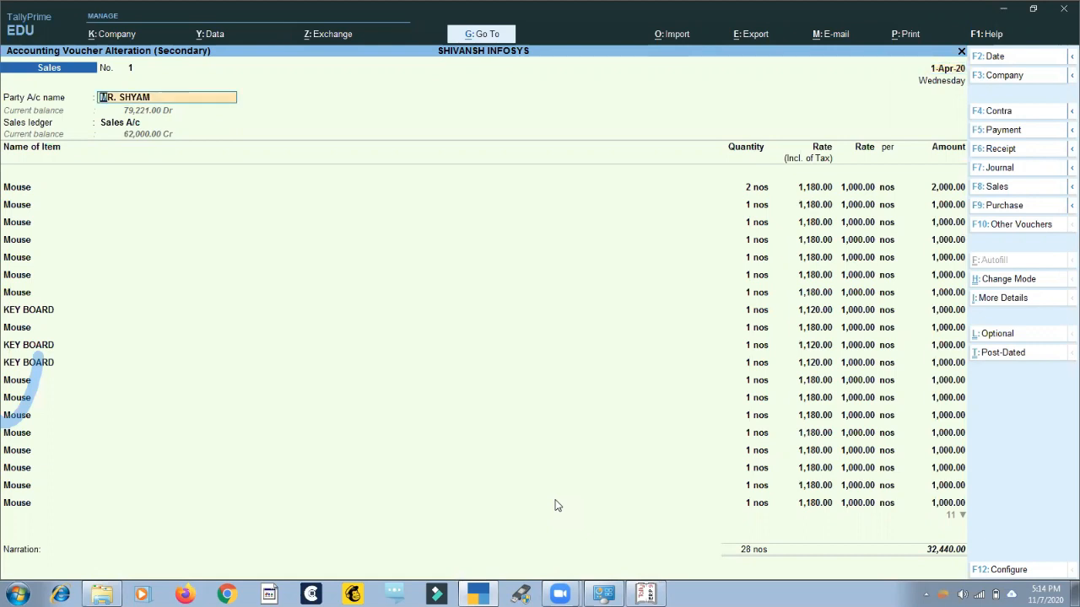
key("alt")
key("alt+c")
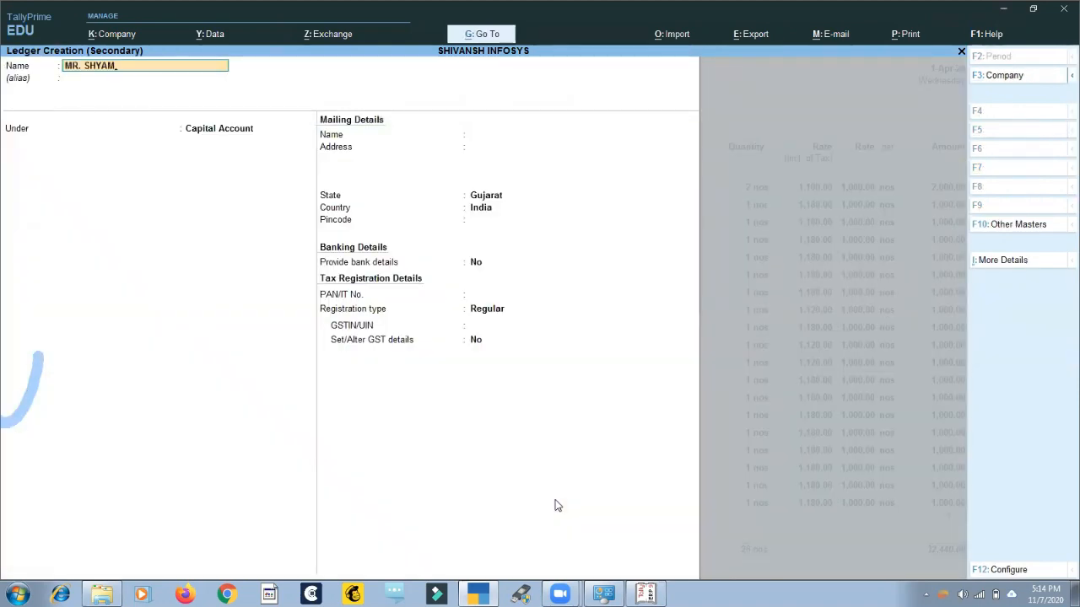
key("Escape")
key("Escape")
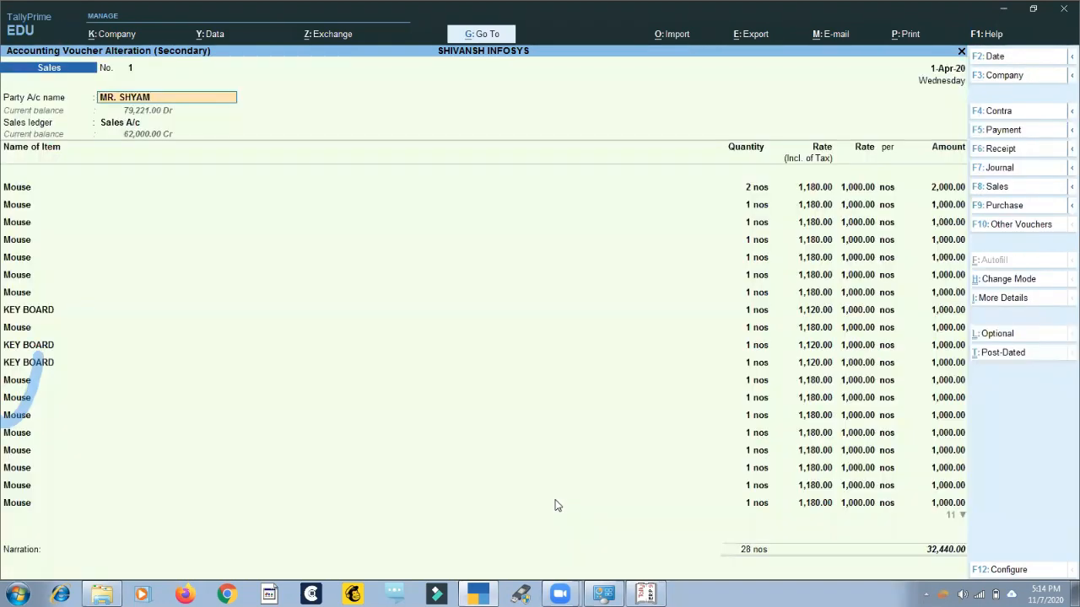
Show the ledger creation form from the party account field again, leave it, and quit the voucher without saving.
key("ctrl")
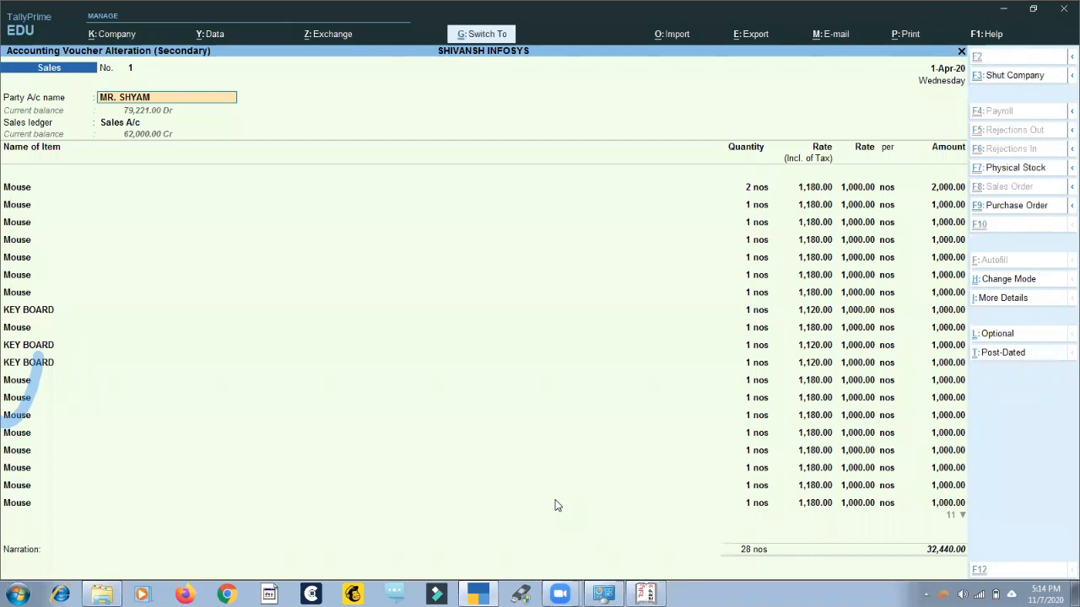
key("alt")
key("alt+c")
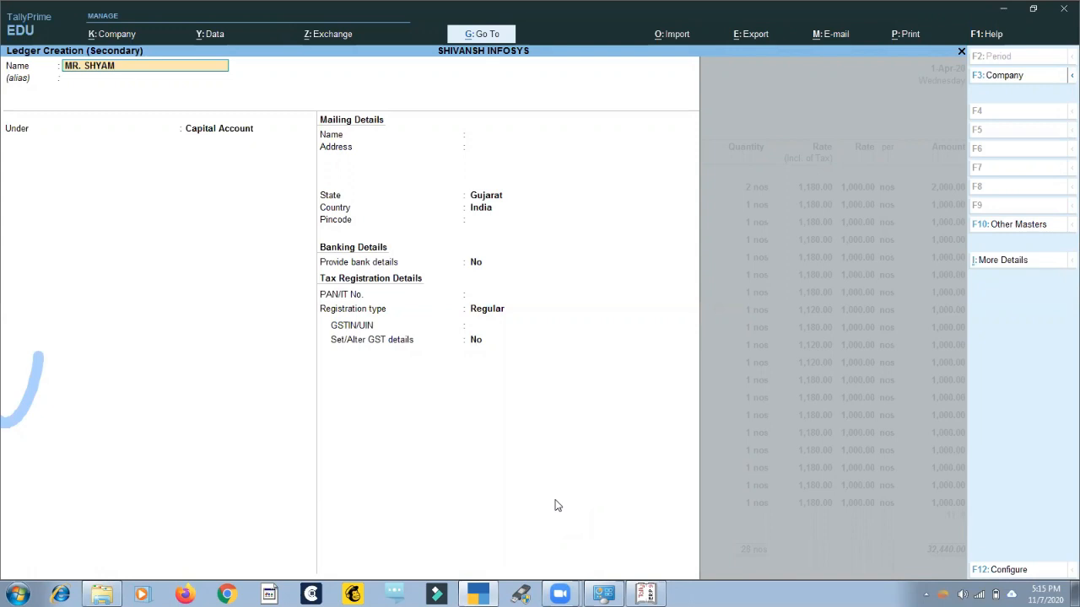
key("ctrl+a")
key("Escape")
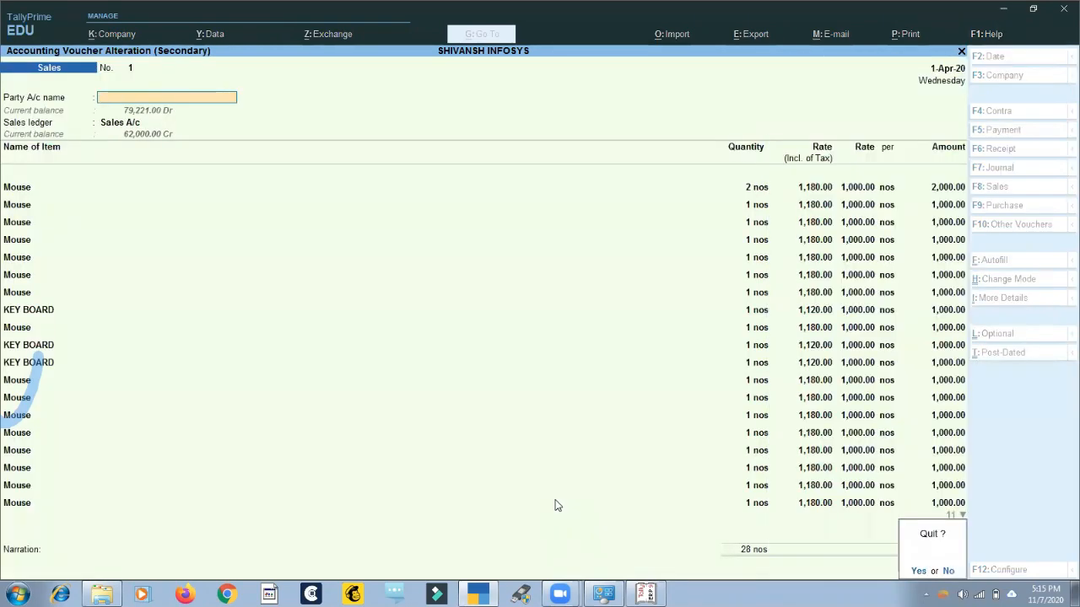
key("y")
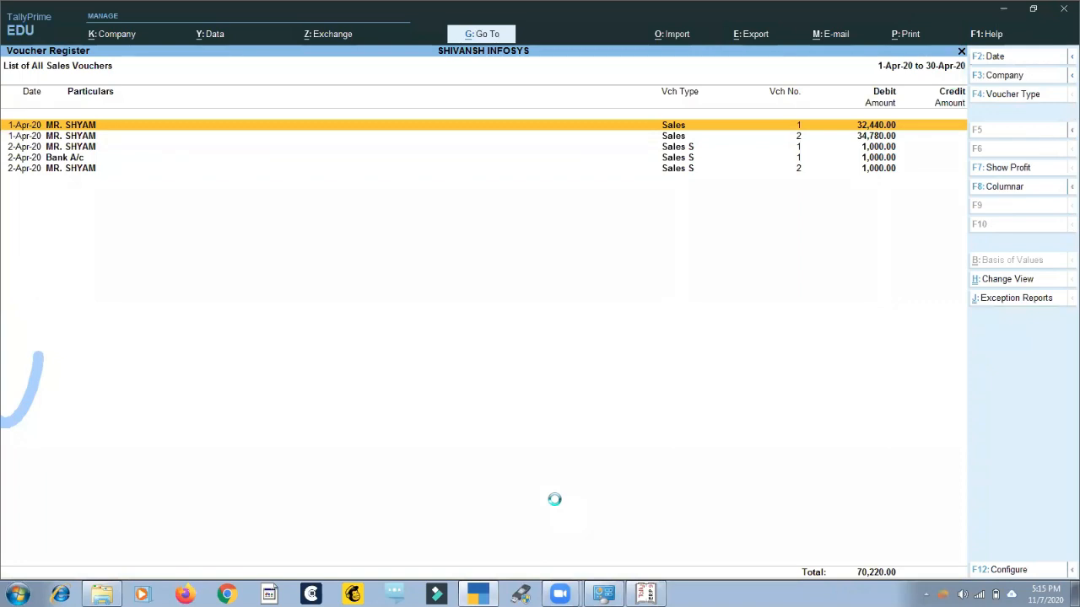
Reopen the first sales voucher and set Show more configurations and Show all configurations to Yes in its voucher configuration.
key("Return")
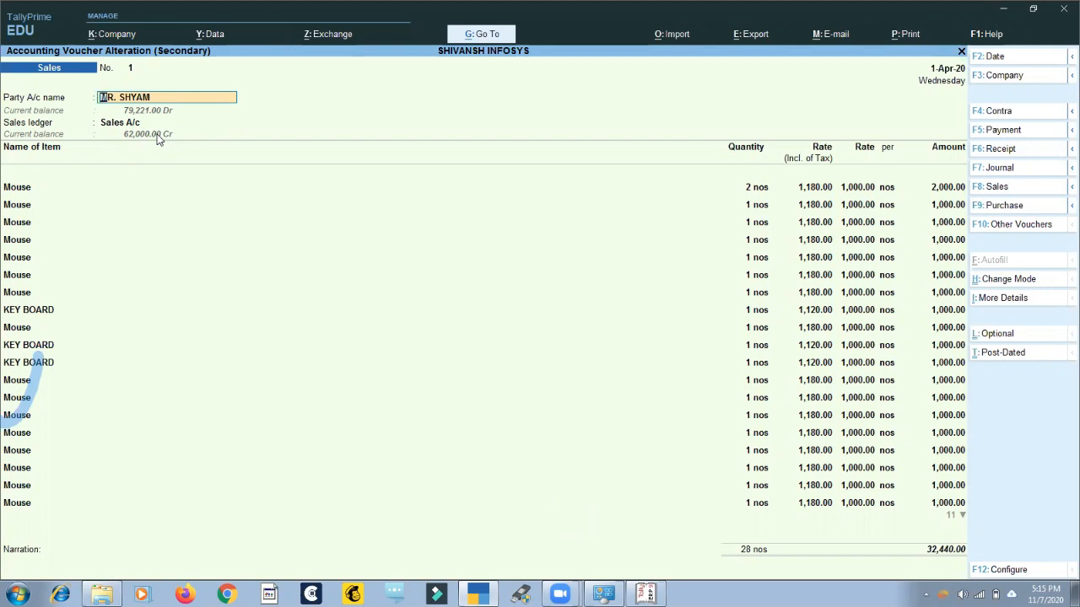
key("F12")
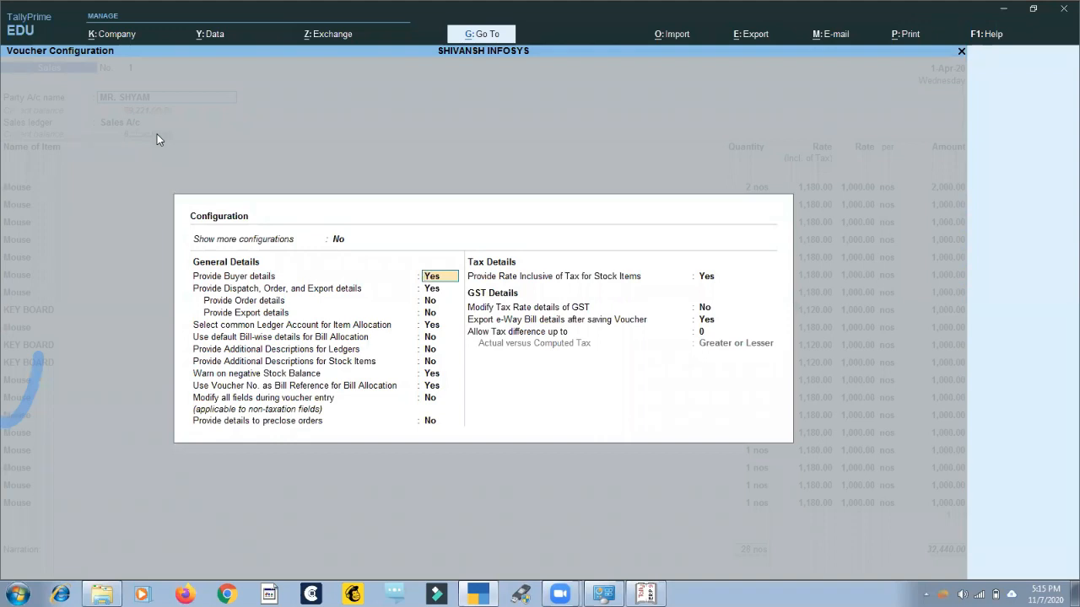
key("Up")
type("y")
key("Return")
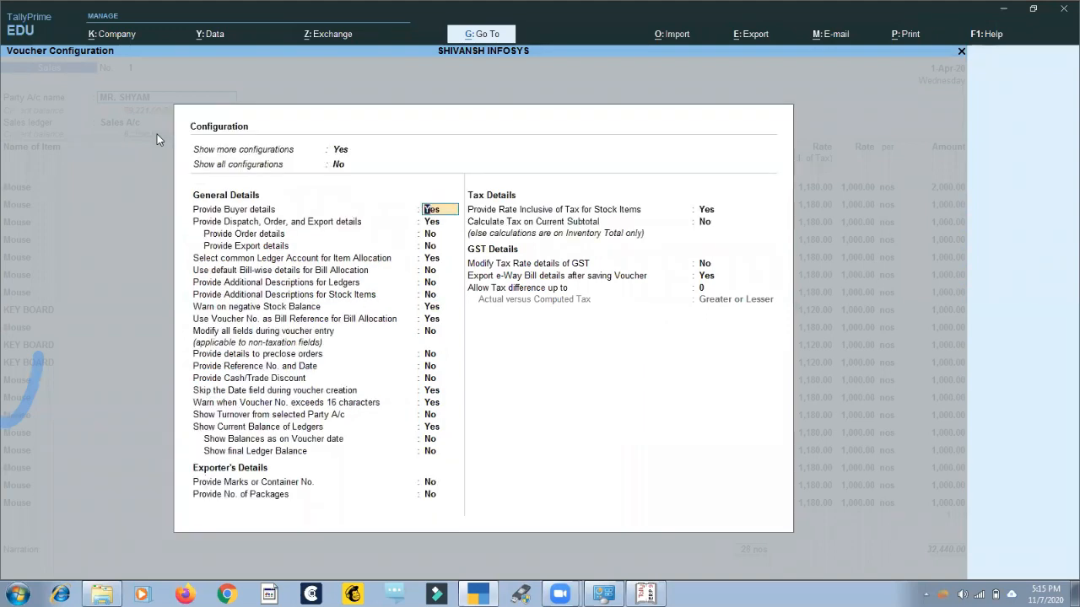
key("Up")
type("y")
key("Return")
Go through the General Details options down to Show final Ledger Balance and accept the voucher configuration.
key("Down")
key("Down")
key("Down")
key("Down")
key("Down")
key("Down")
key("Down")
key("Down")
key("Down")
key("Down")
key("Down")
key("Down")
key("Down")
key("Down")
key("Down")
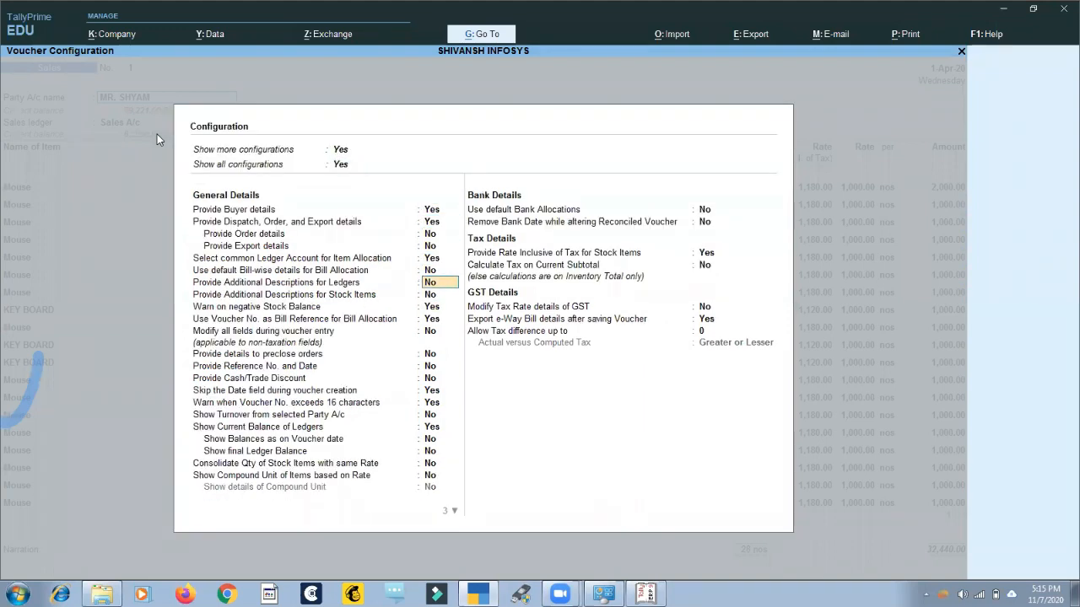
key("Down")
key("Down")
key("Down")
key("Down")
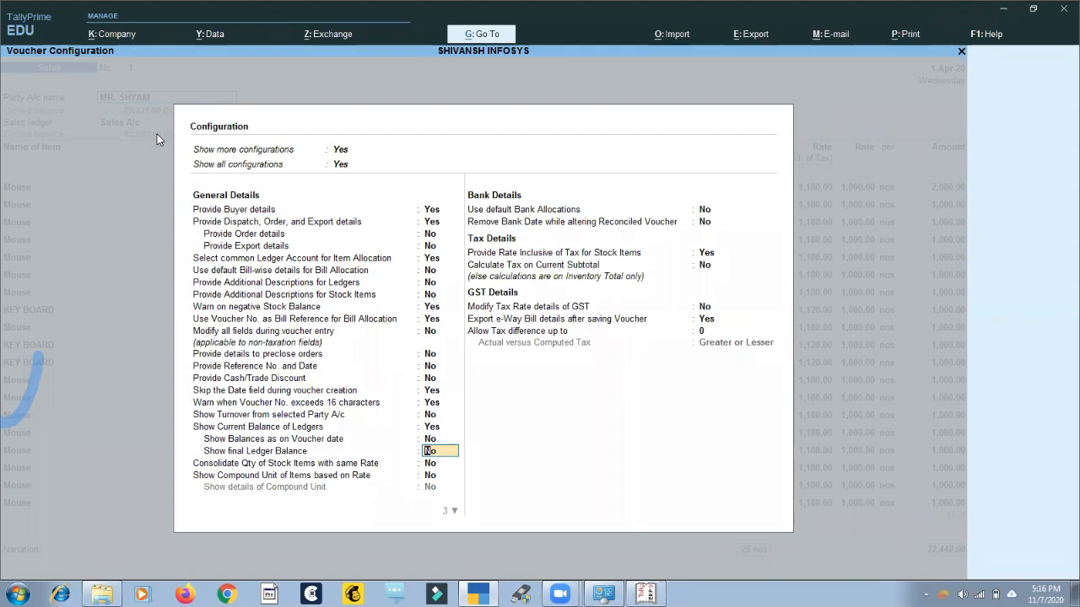
key("ctrl+a")
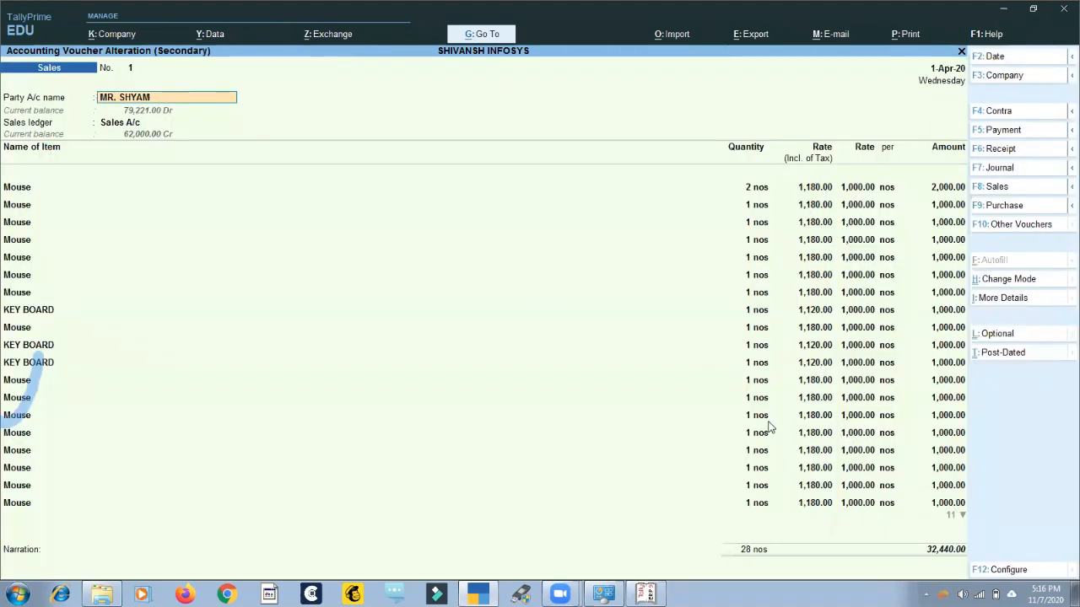
Review the full voucher configuration once more, close it, and quit the voucher without saving.
left_click(999, 570)
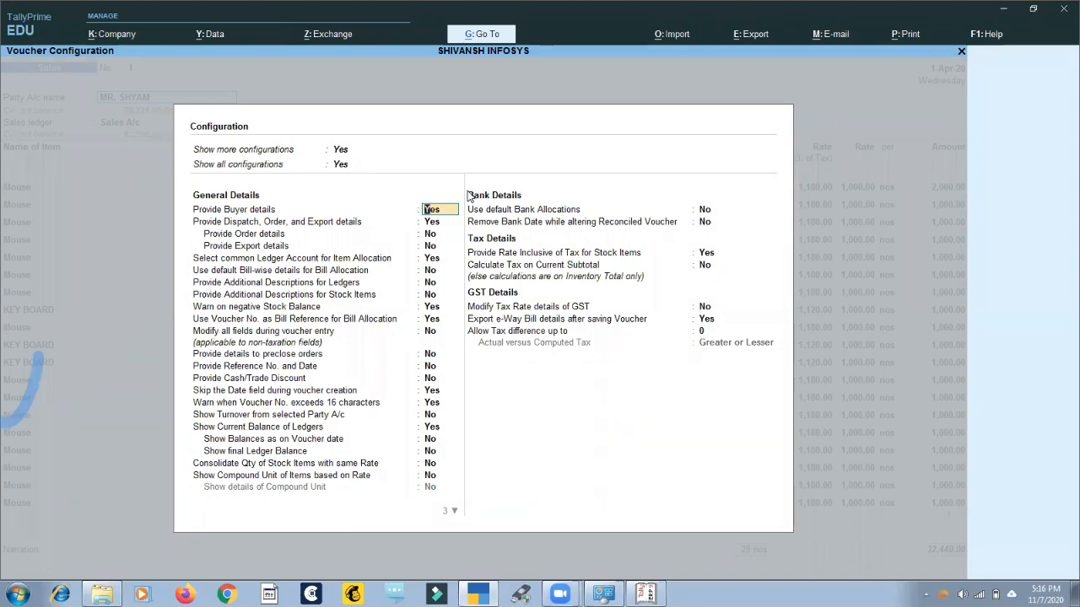
key("Escape")
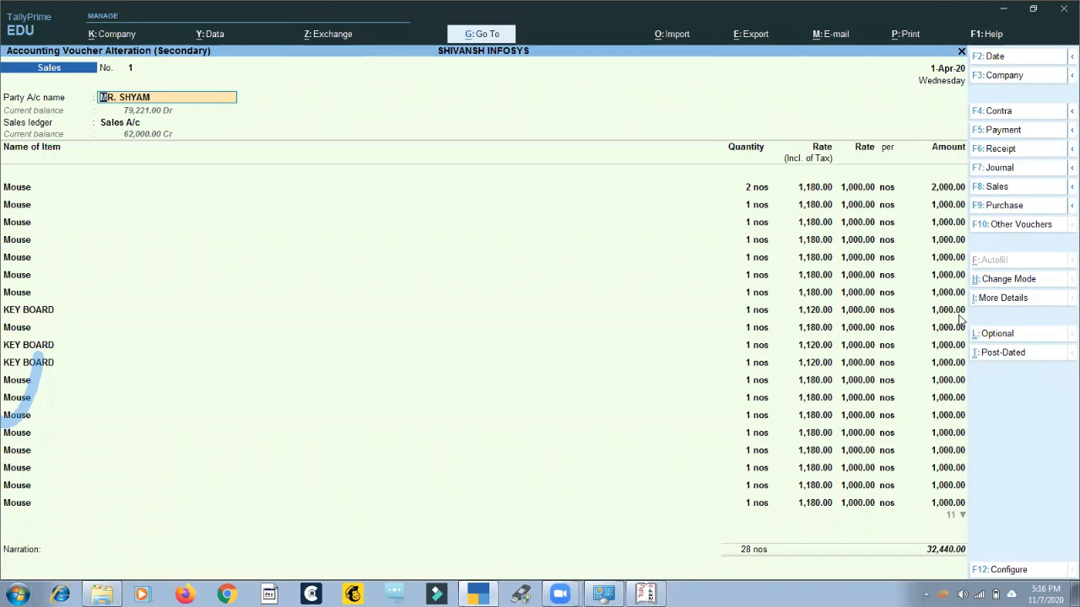
key("BackSpace")
key("Escape")
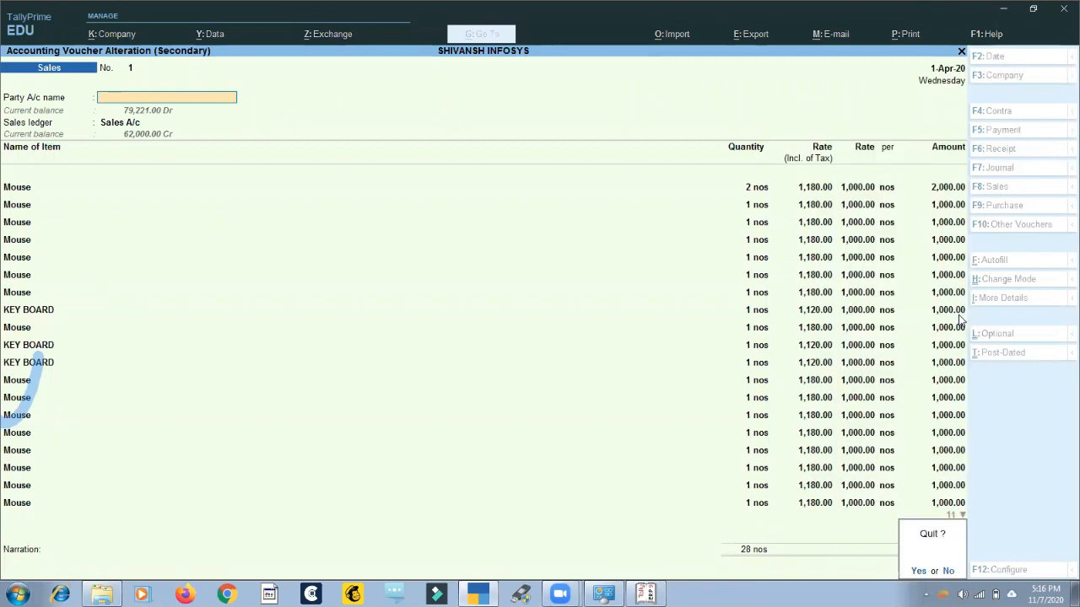
key("y")
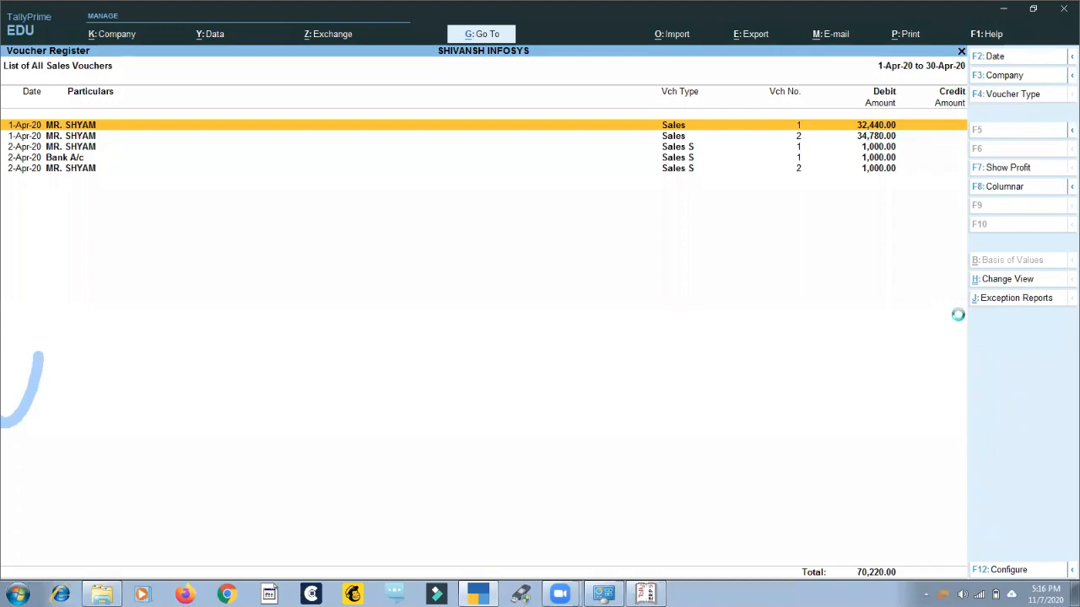
Reopen the first sales voucher, view the list of ledger accounts and its Create option, and quit without saving.
key("Return")
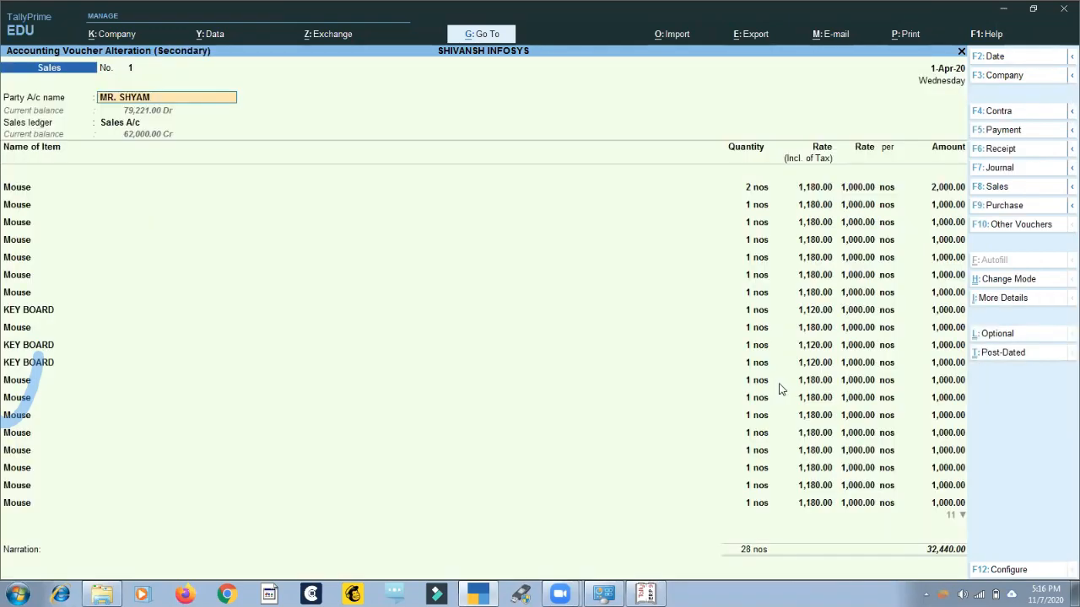
key("Return")
key("Escape")
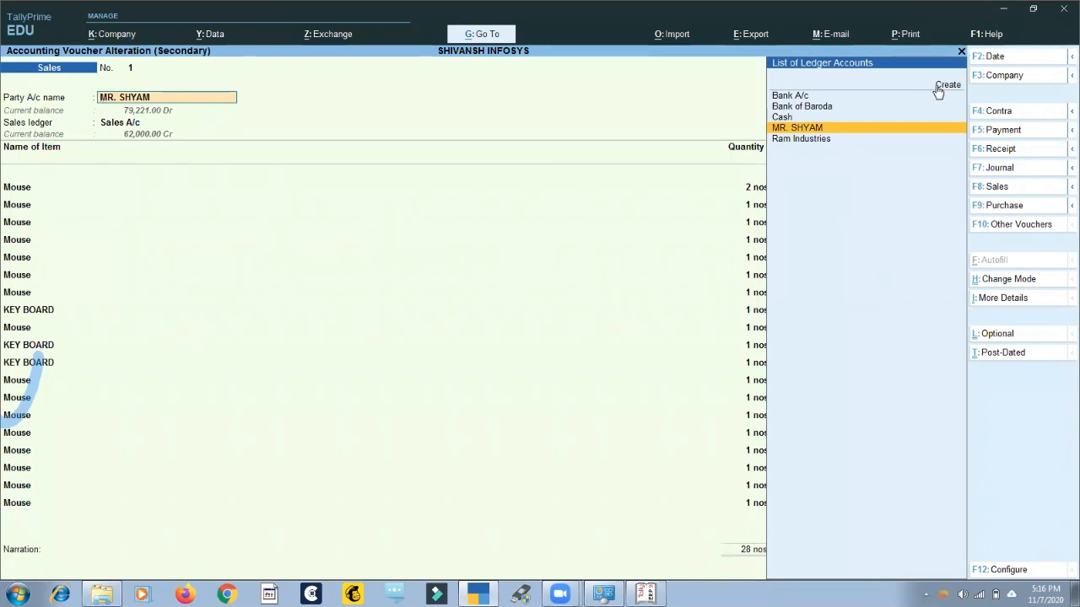
key("BackSpace")
key("Escape")
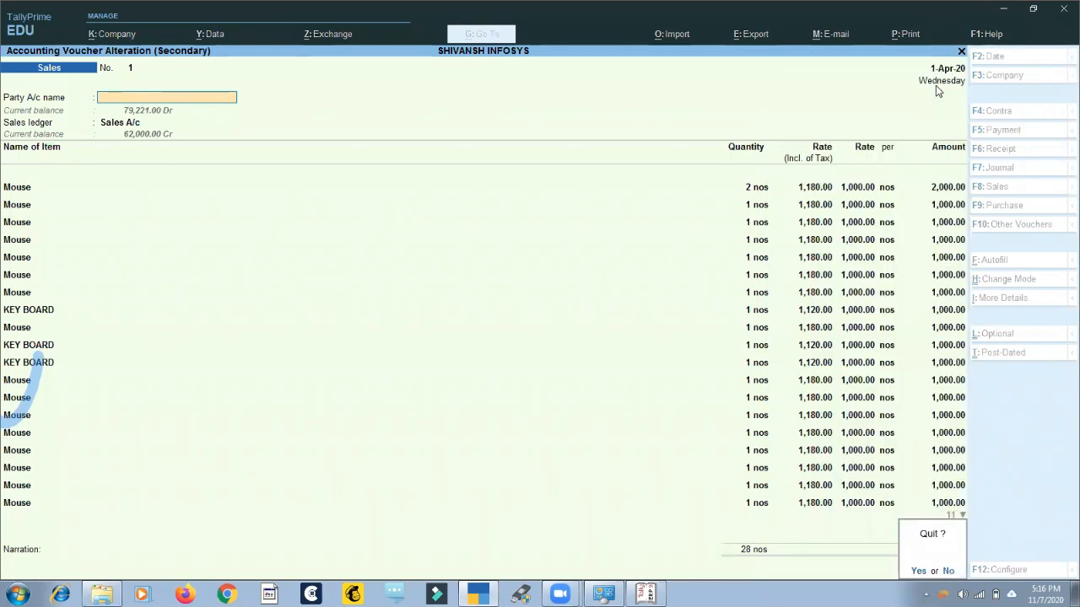
key("y")
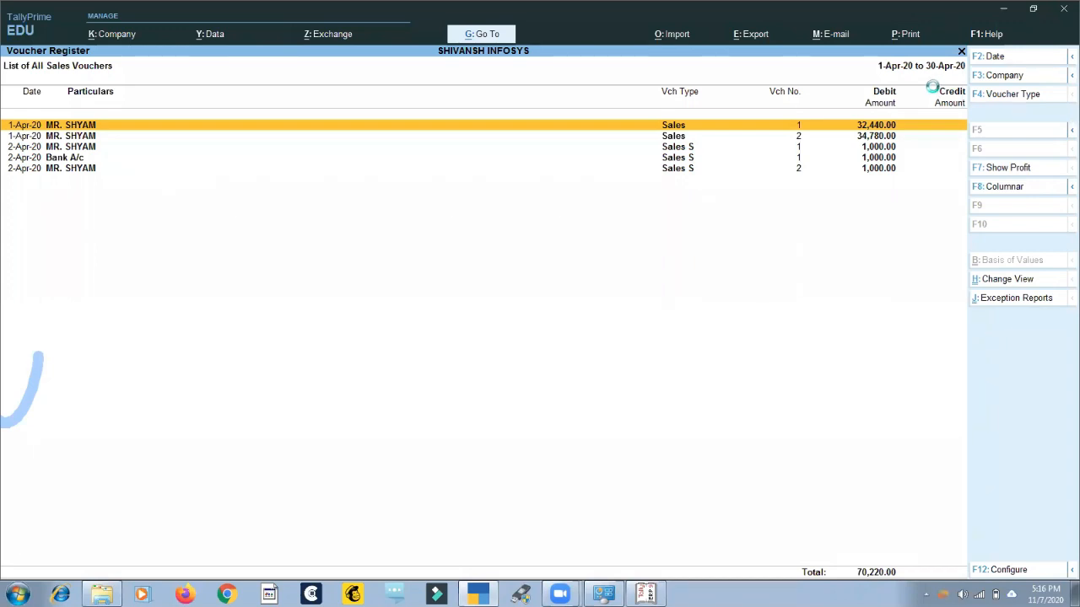
Reopen the first sales voucher and go through the buyer's Party Details as far as the Consignee (Ship to) field.
key("Return")
key("Return")
key("Return")
key("ctrl+a")
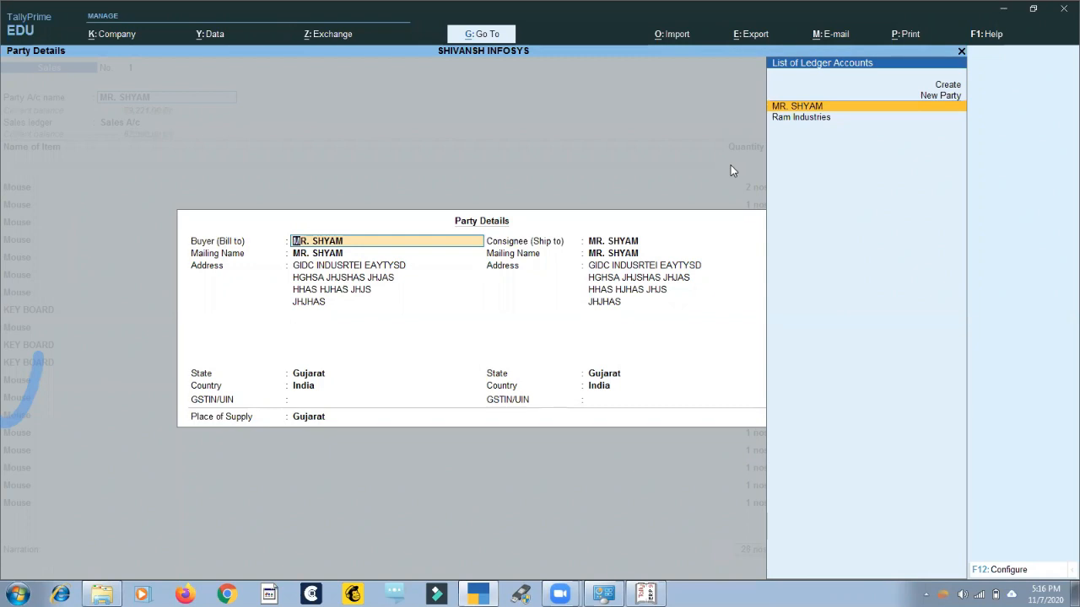
key("Return")
key("Return")
key("Return")
key("Return")
key("Return")
key("Return")
key("Return")
key("Return")
key("Return")
key("Return")
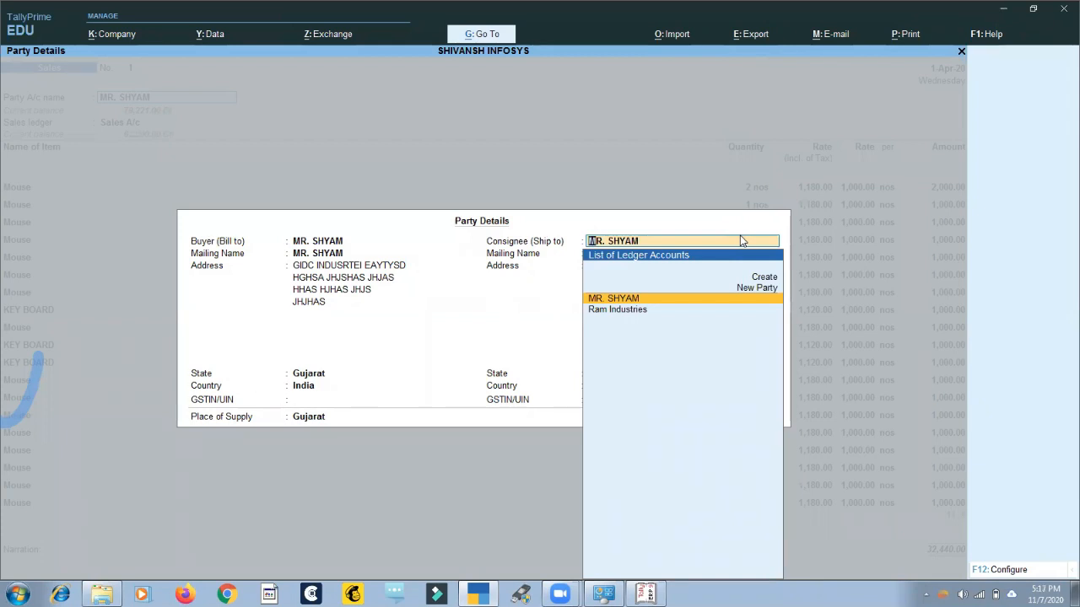
Set the Consignee (Ship to) in the voucher's Party Details to Ram Industries.
key("Return")
key("BackSpace")
key("BackSpace")
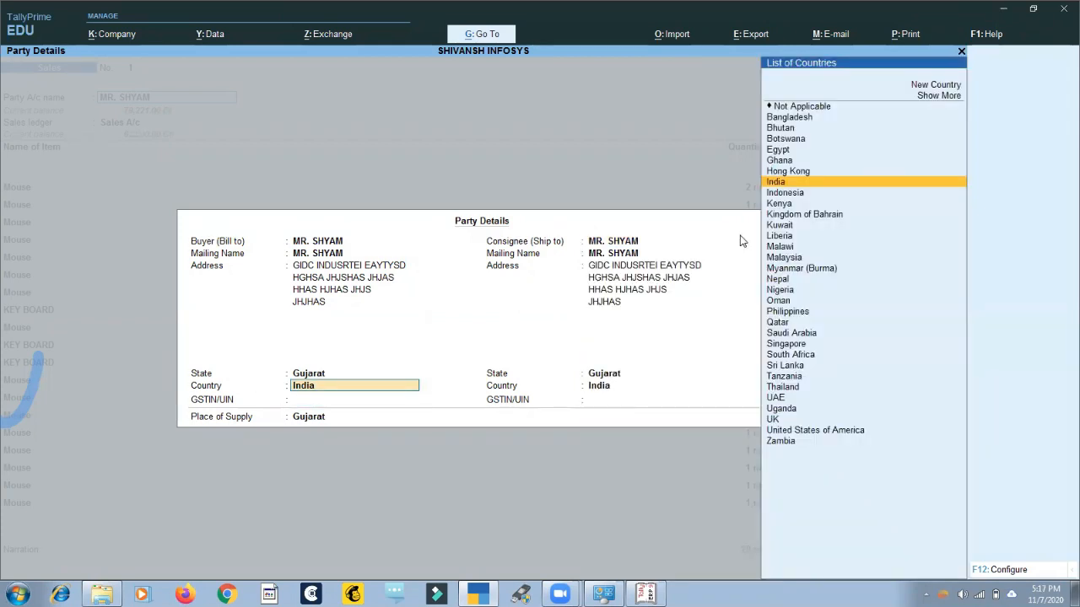
key("Return")
key("Return")
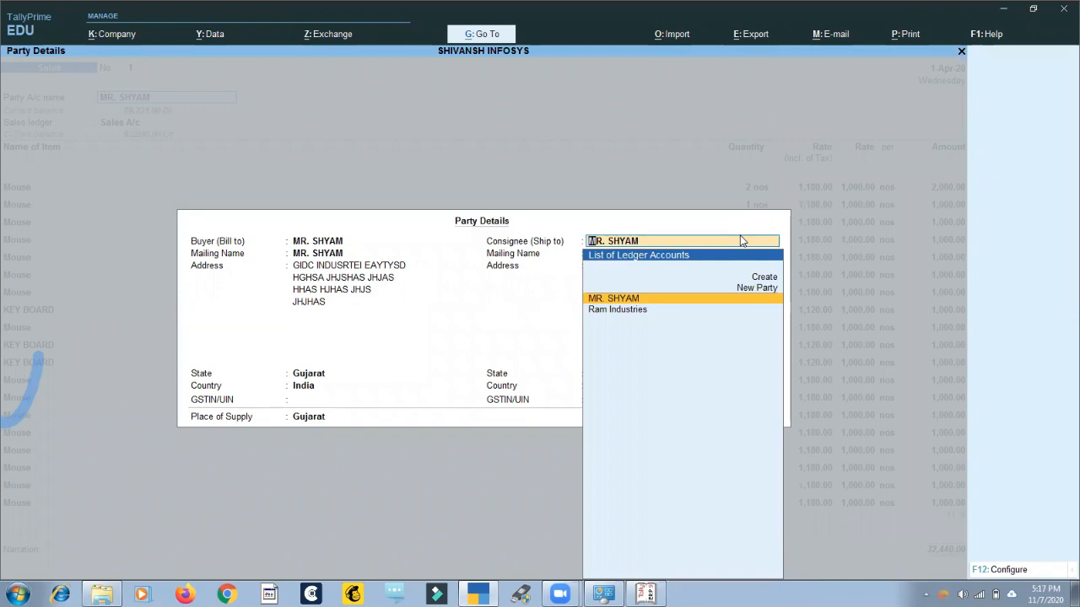
key("Down")
key("Return")
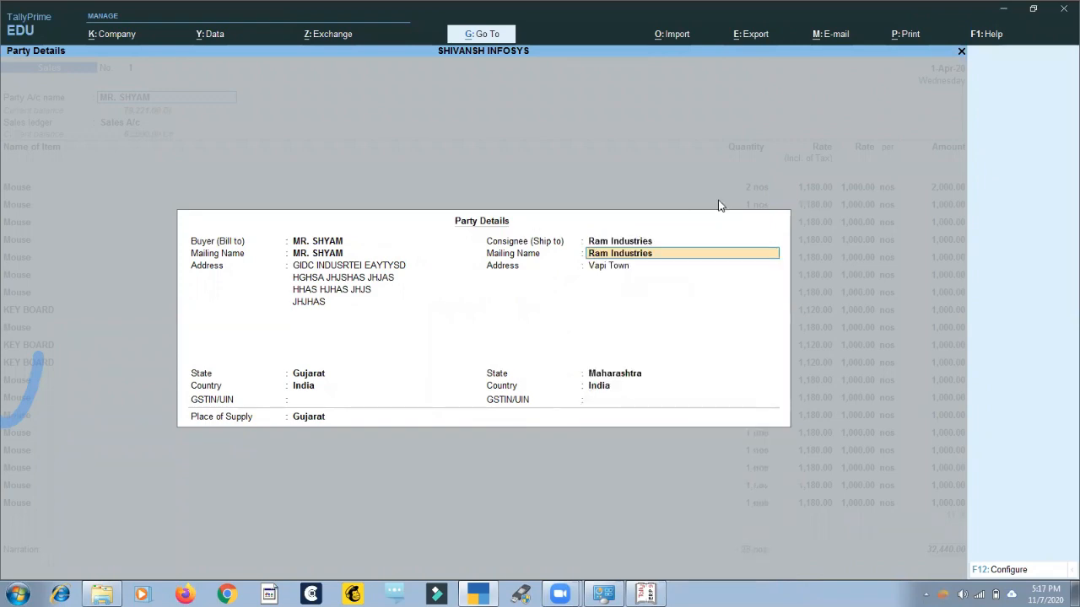
Switch to Tally.ERP 9, open the first sales voucher's Party Details, view the party list for the consignee, and quit.
left_click(646, 595)
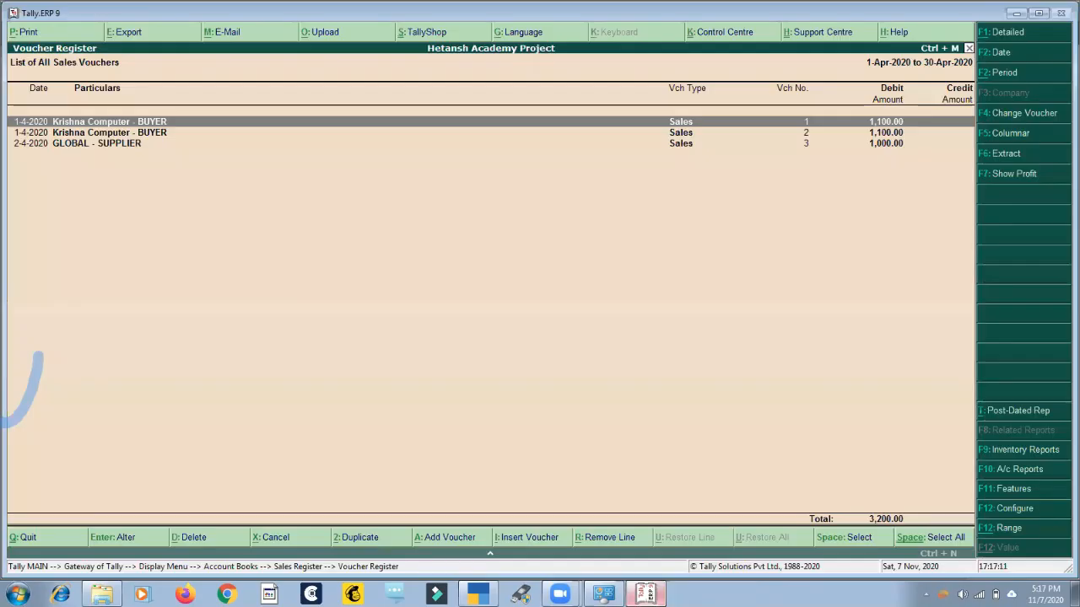
key("Return")
key("Return")
key("Return")
key("Return")
key("Return")
key("Return")
key("Return")
key("Return")
key("Return")
key("Return")
key("Return")
key("Return")
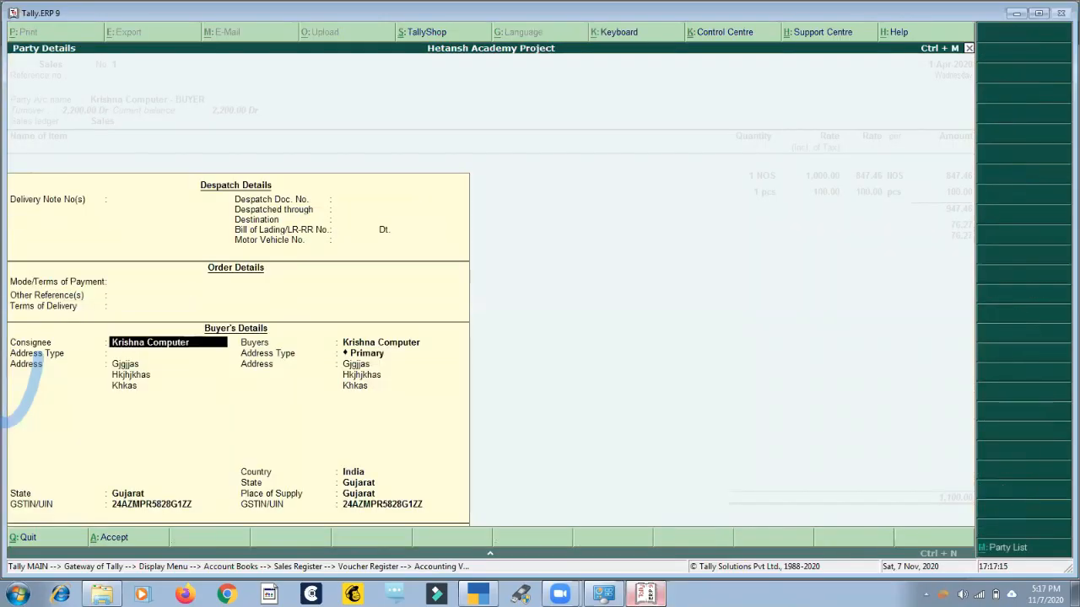
key("alt+m")
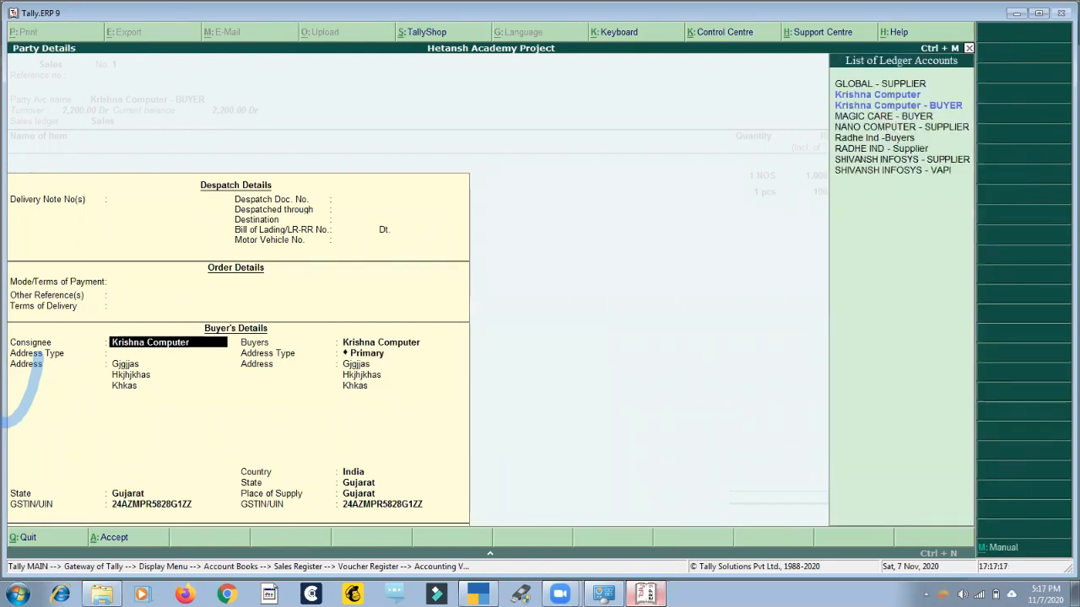
key("Escape")
key("Escape")
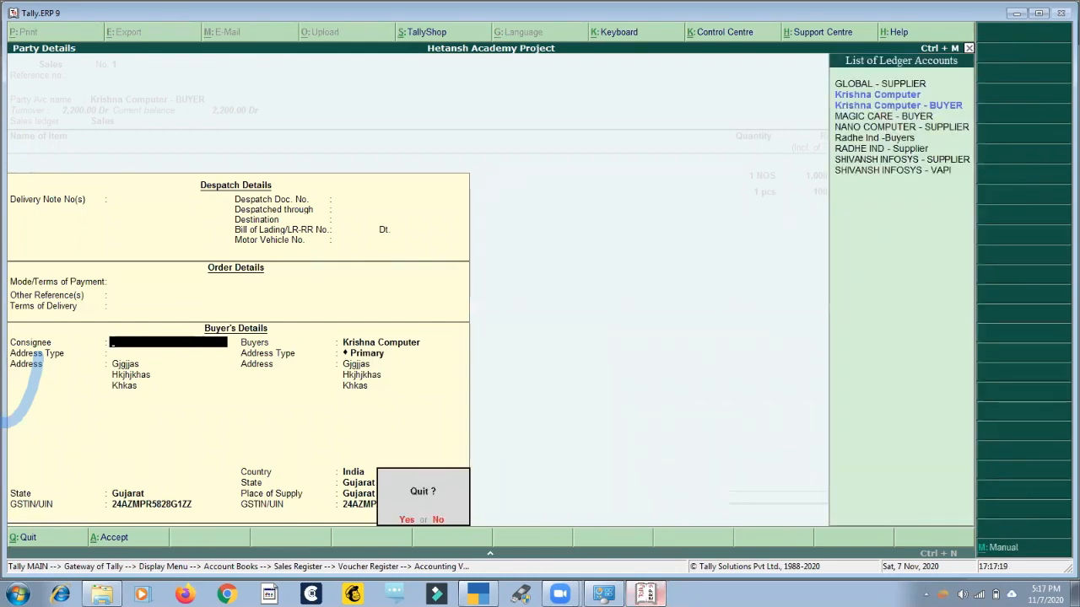
key("Return")
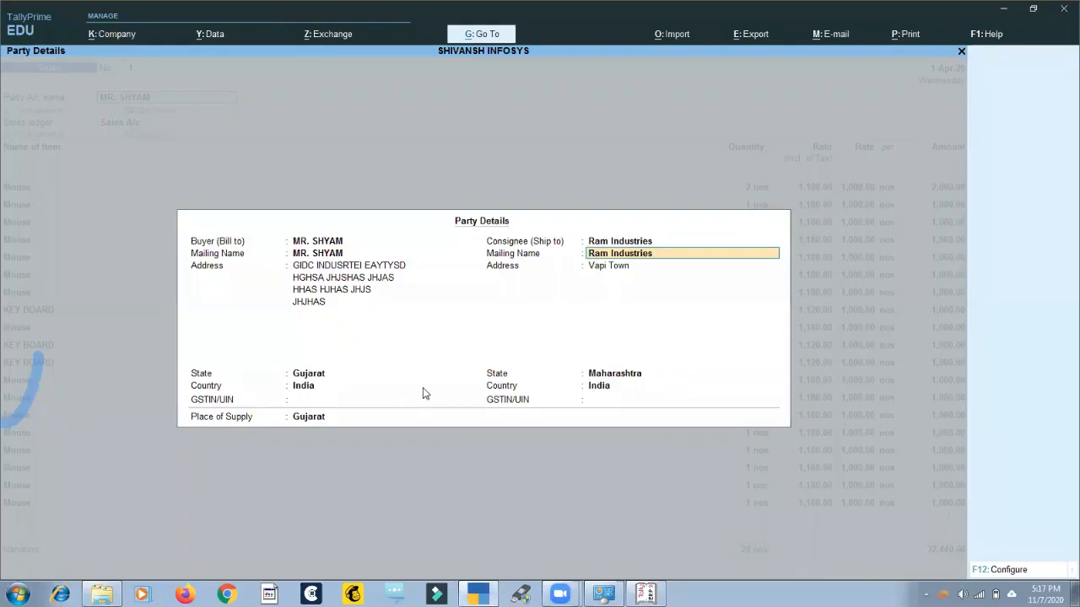
Accept the party details in TallyPrime, preview the voucher's Tax Invoice enlarged, and close the preview.
key("ctrl+a")
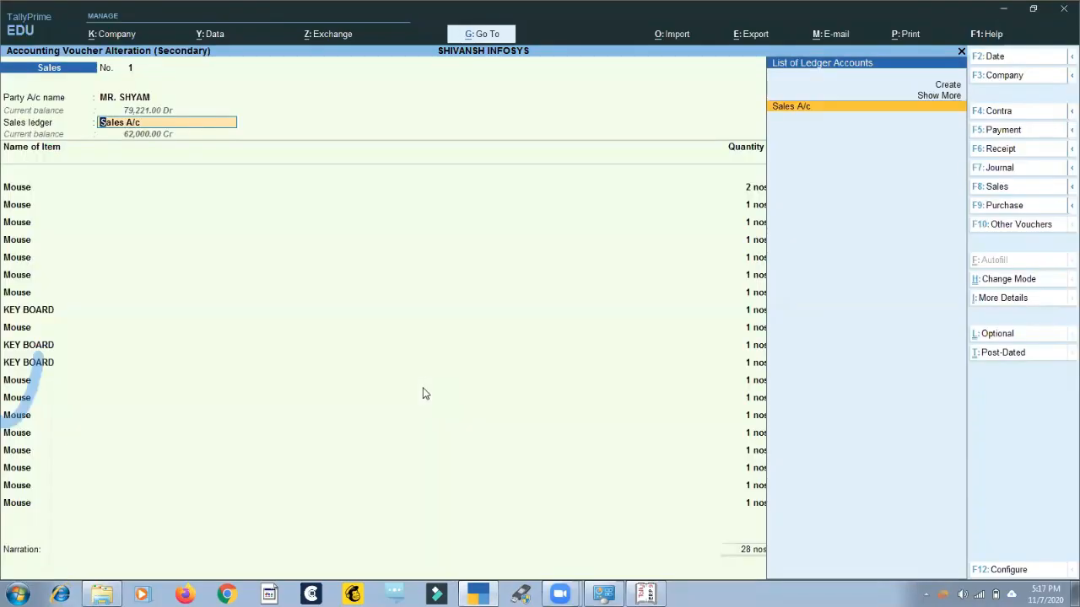
key("alt+p")
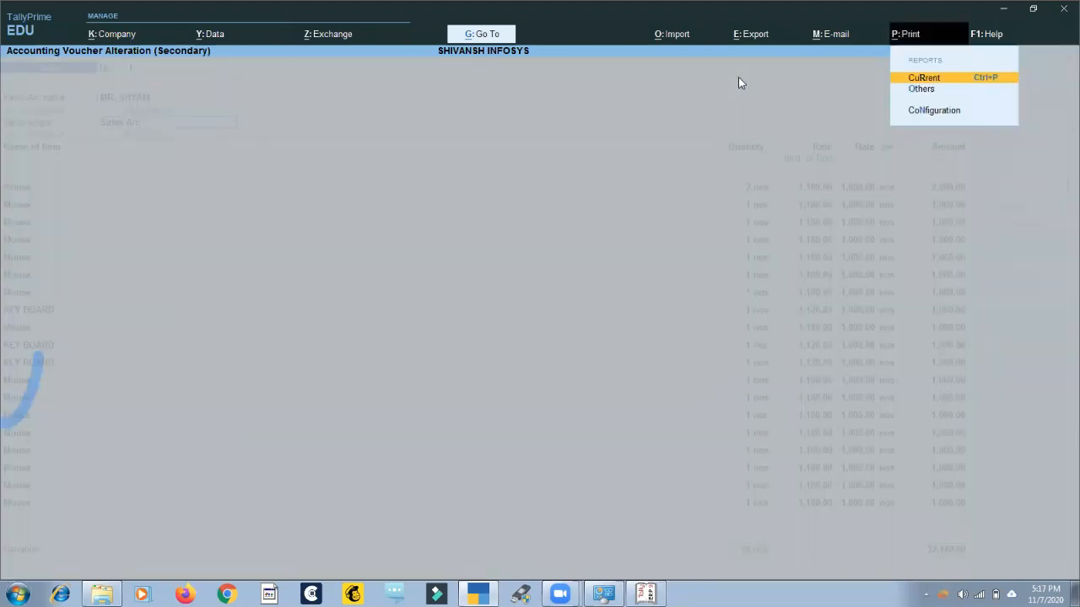
key("Return")
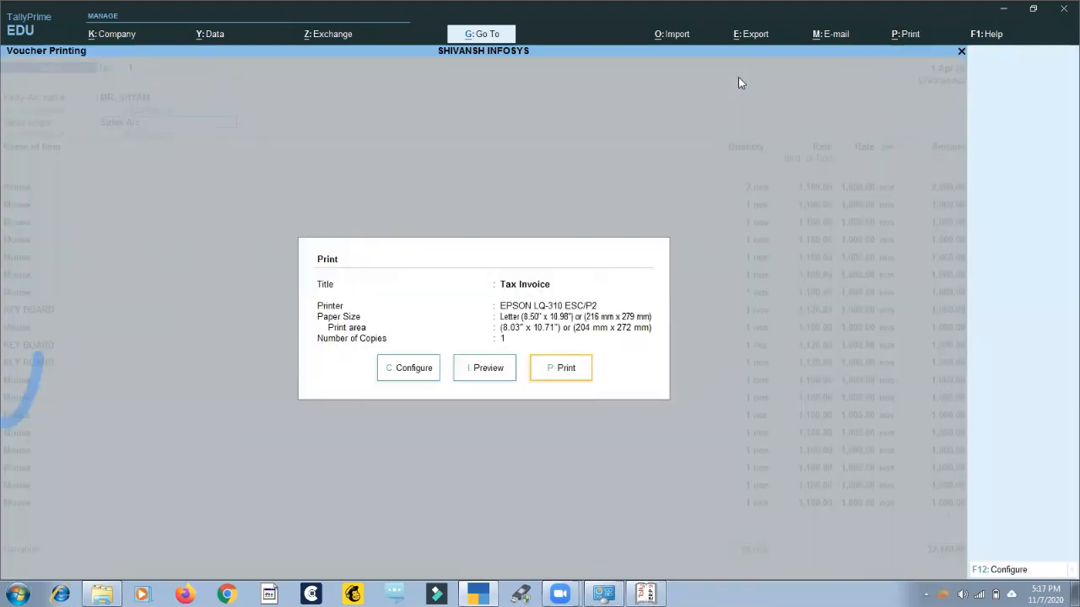
key("i")
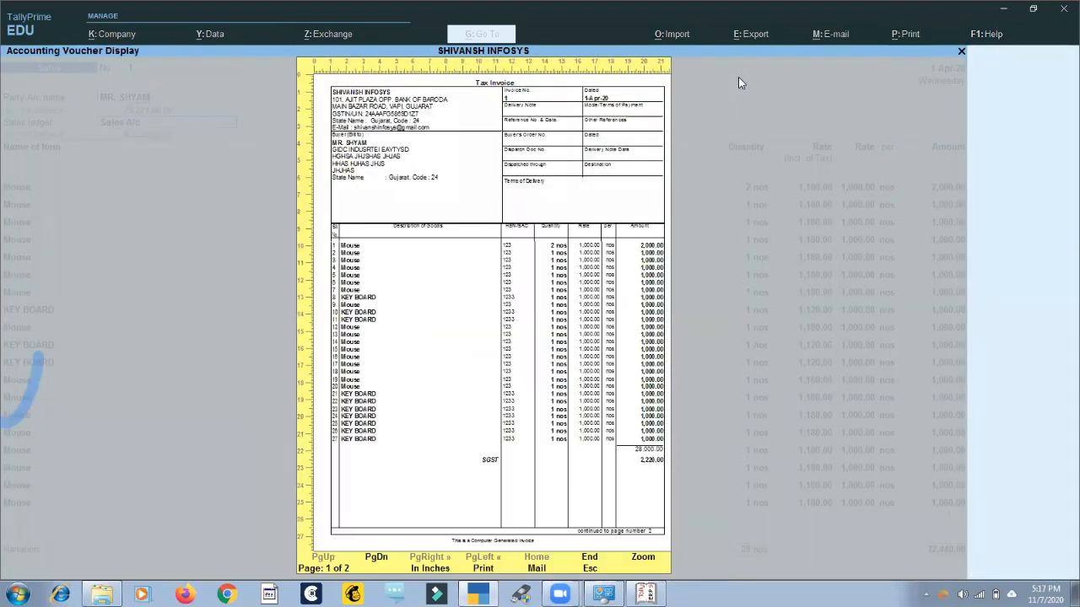
key("alt+z")
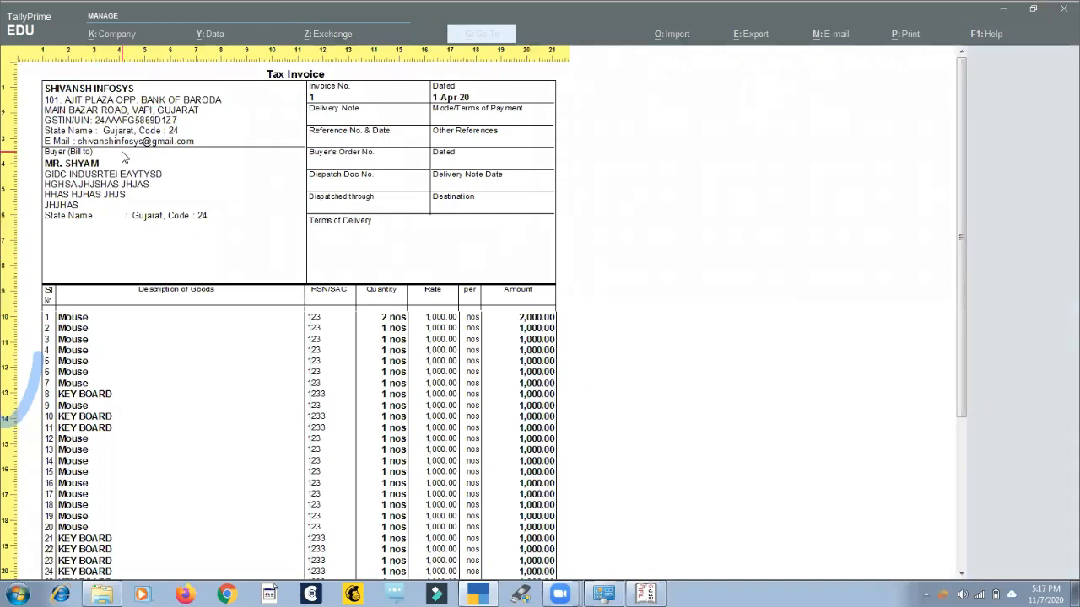
key("alt+z")
key("Escape")
key("Escape")
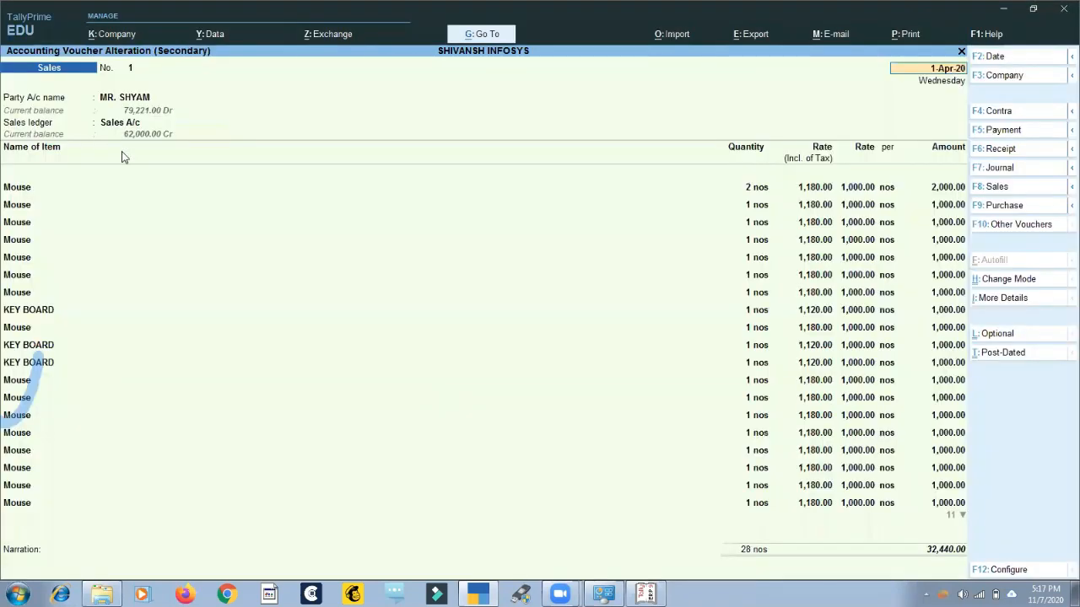
Preview the current sales voucher's Tax Invoice again and enlarge it to examine the buyer block.
key("alt+p")
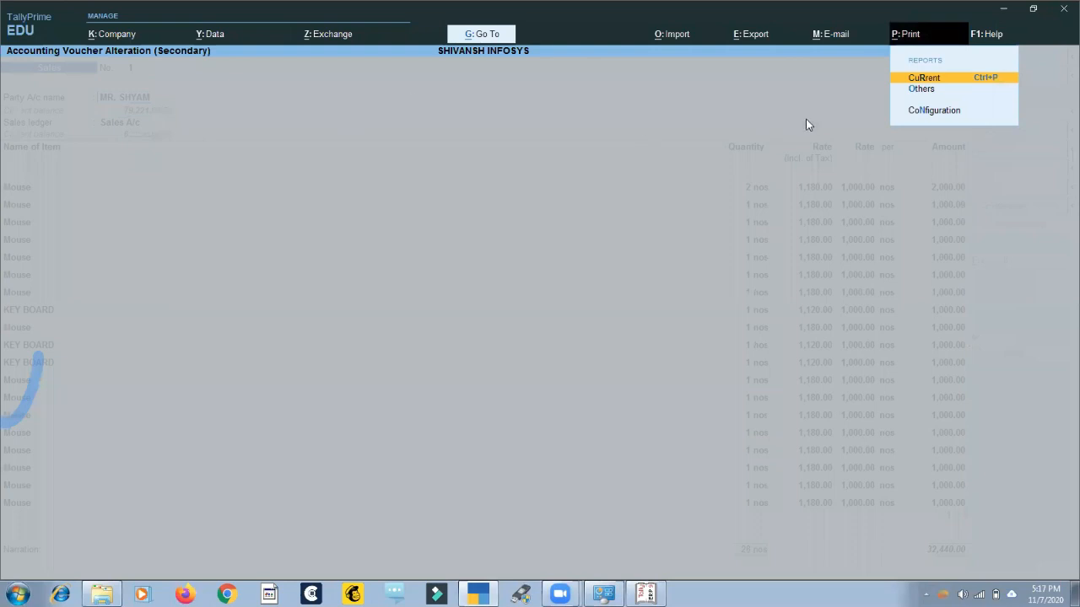
left_click(959, 81)
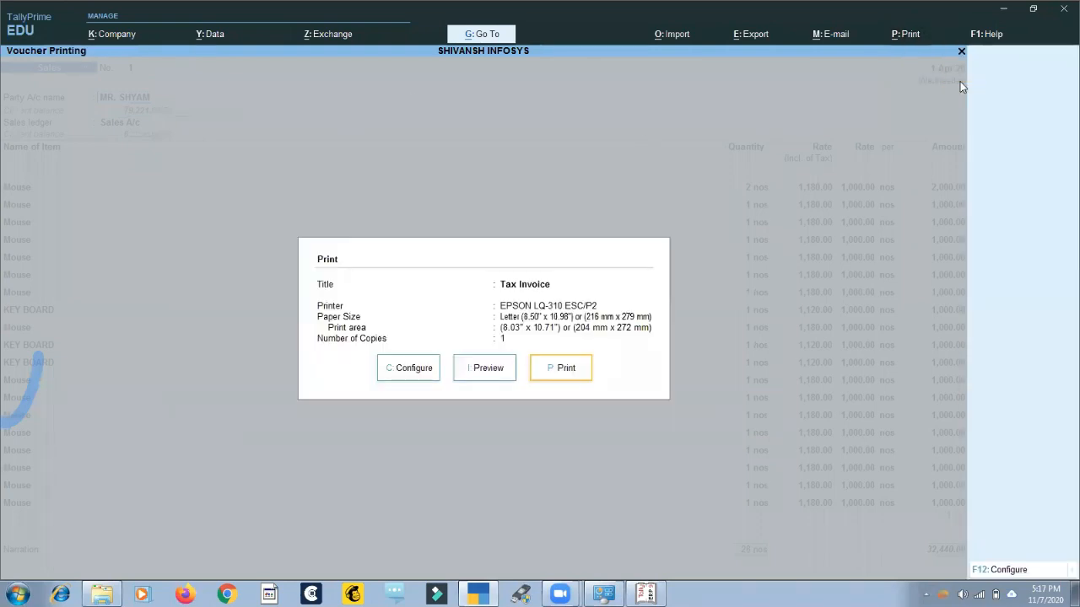
key("i")
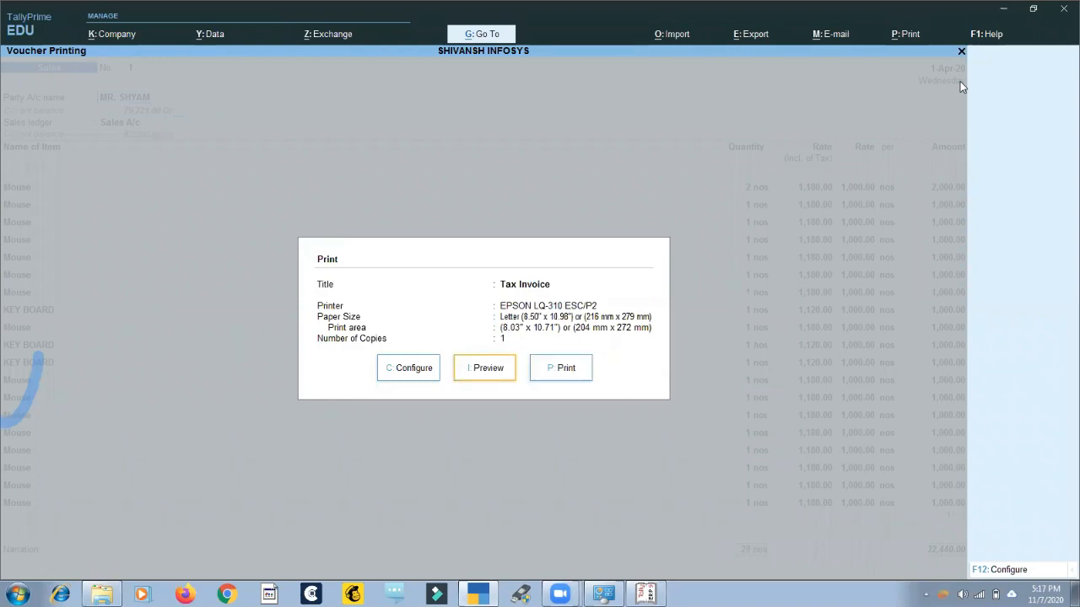
key("alt+z")
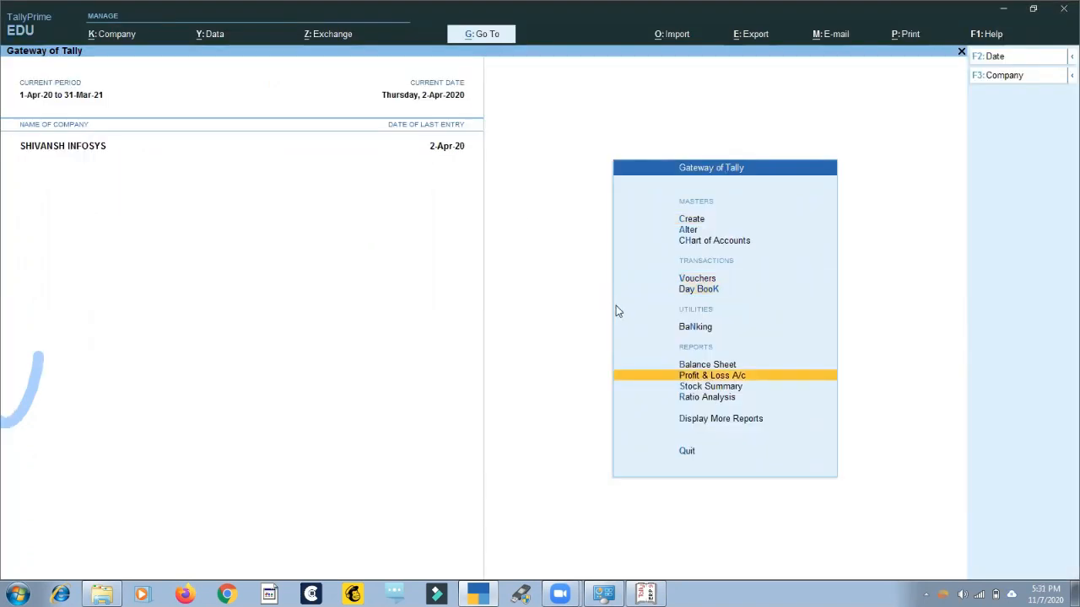
Look through the Masters, Transactions, Utilities and Reports entries of the Gateway of Tally.
key("Down")
key("Down")
key("Down")
key("Up")
key("Up")
key("Up")
key("Up")
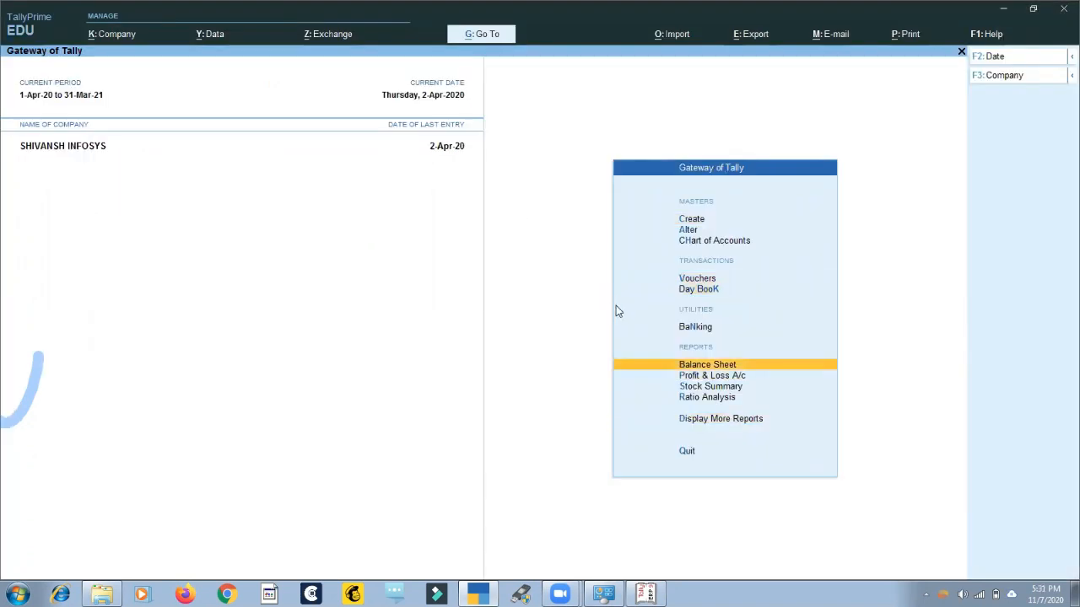
key("Down")
key("Down")
key("Up")
key("Up")
key("Up")
key("Up")
key("Up")
key("Up")
key("Up")
key("Up")
key("Up")
key("Down")
key("Down")
key("Down")
key("Up")
key("Up")
key("Up")
key("Down")
key("Down")
key("Down")
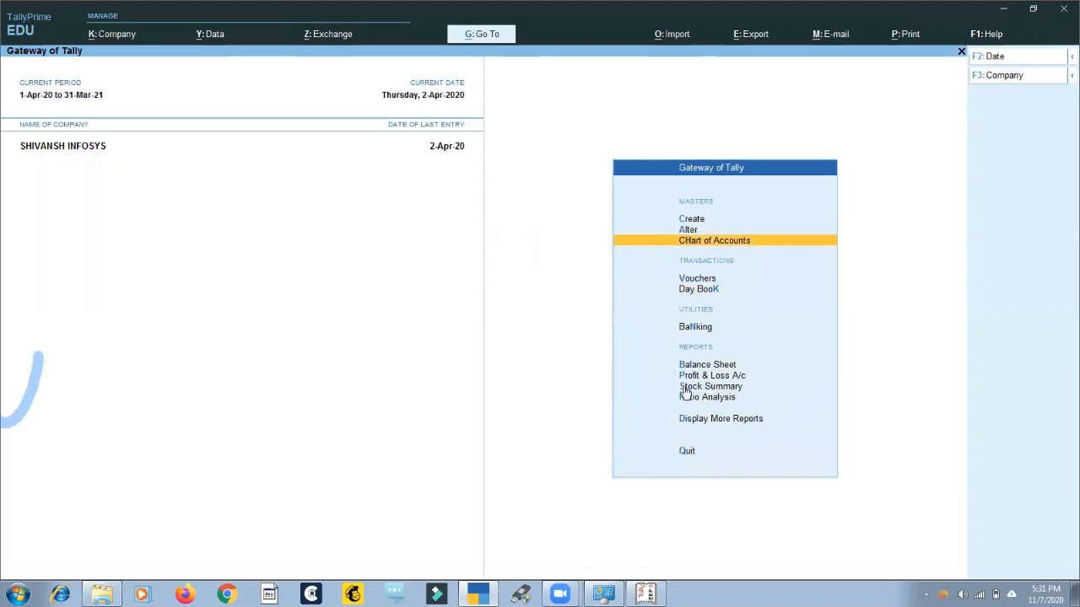
Open Display More Reports and look through its Accounting, Inventory, Statutory and Exception reports.
left_click(708, 424)
scroll(684, 385, "down", 5)
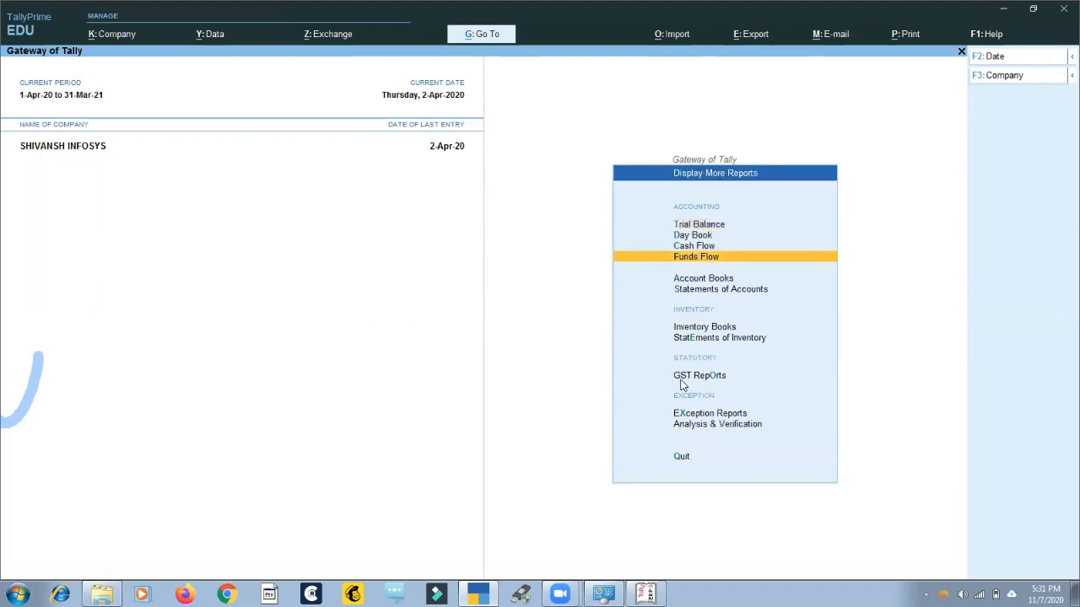
scroll(684, 388, "up", 4)
scroll(687, 399, "down", 5)
scroll(688, 395, "up", 5)
scroll(694, 378, "down", 5)
scroll(701, 329, "up", 5)
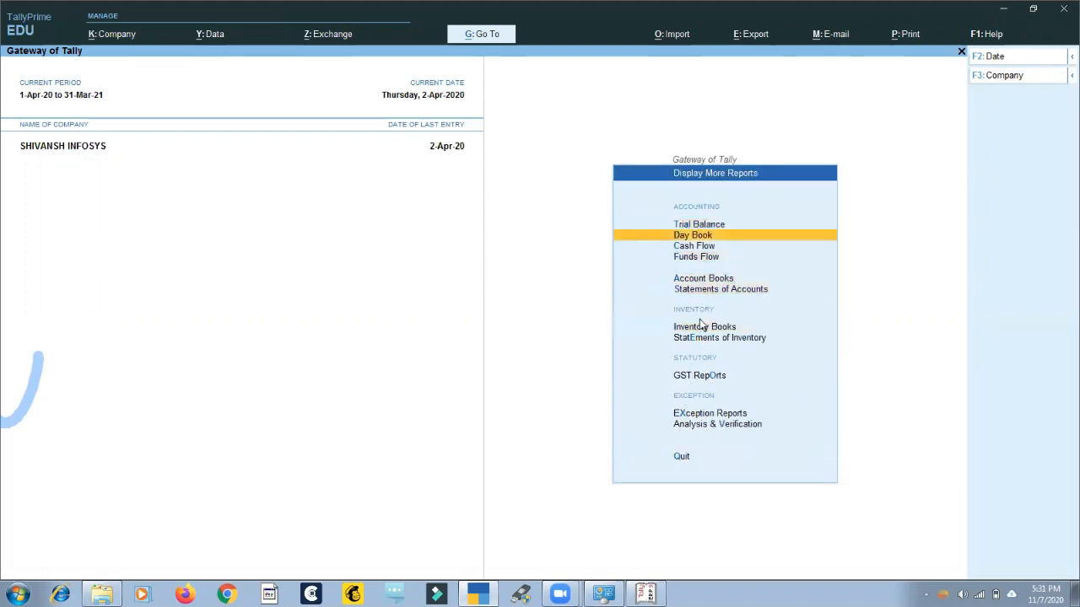
scroll(701, 371, "down", 3)
scroll(703, 354, "up", 4)
scroll(701, 337, "down", 5)
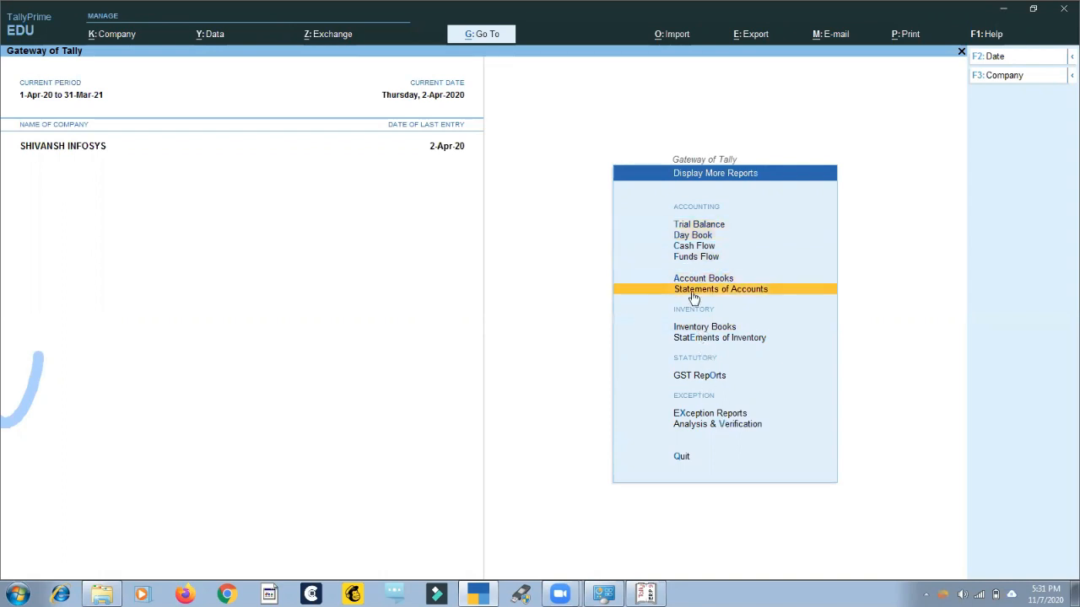
Open Account Books and look through its Summary and Registers reports.
left_click(700, 279)
scroll(702, 297, "down", 5)
scroll(704, 297, "down", 4)
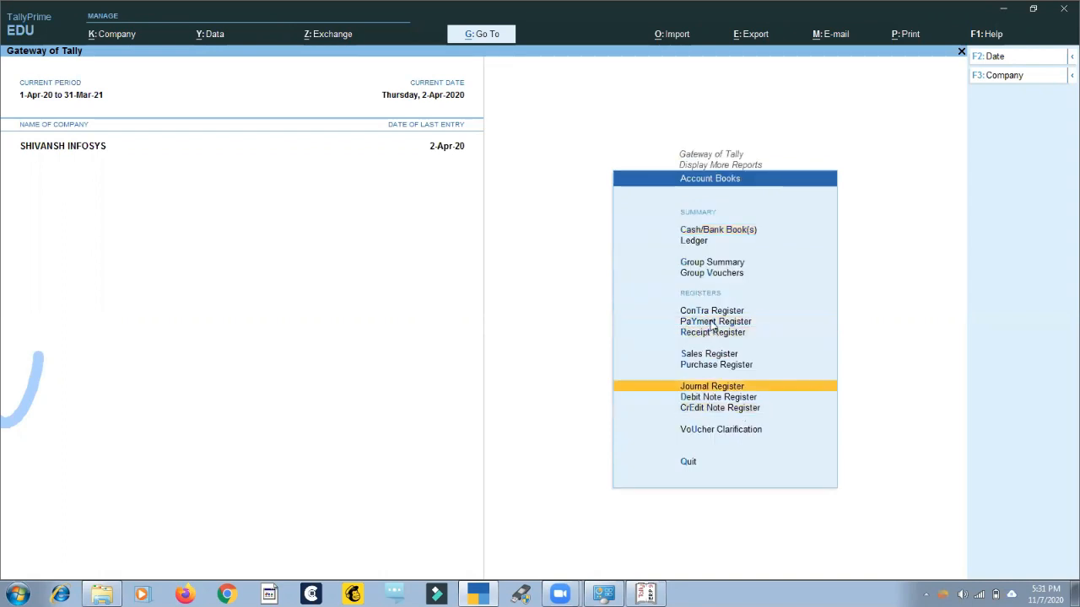
scroll(708, 299, "up", 5)
scroll(714, 300, "up", 3)
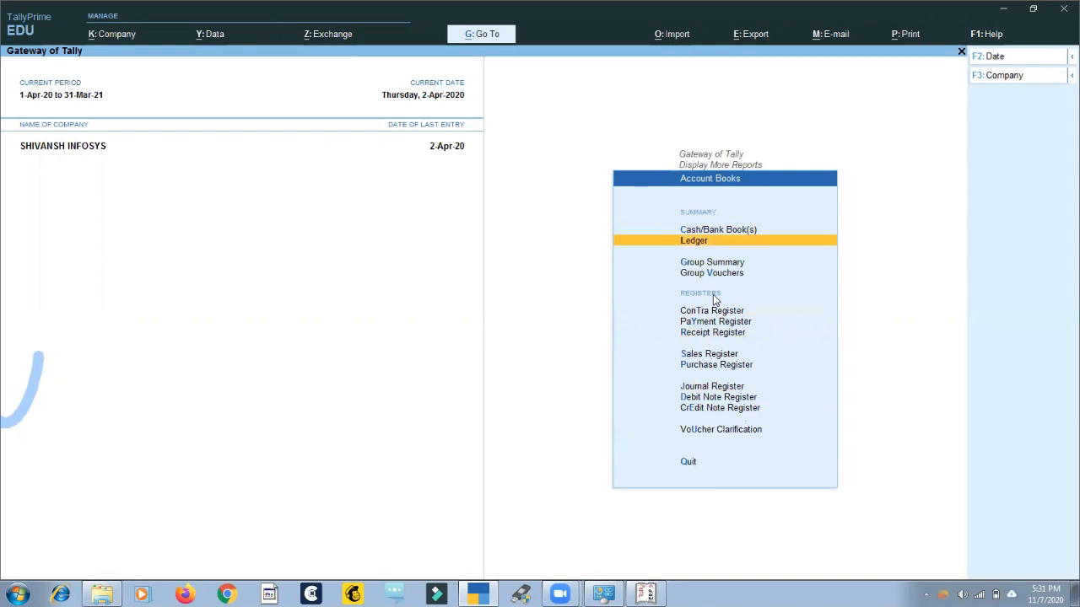
scroll(724, 316, "down", 5)
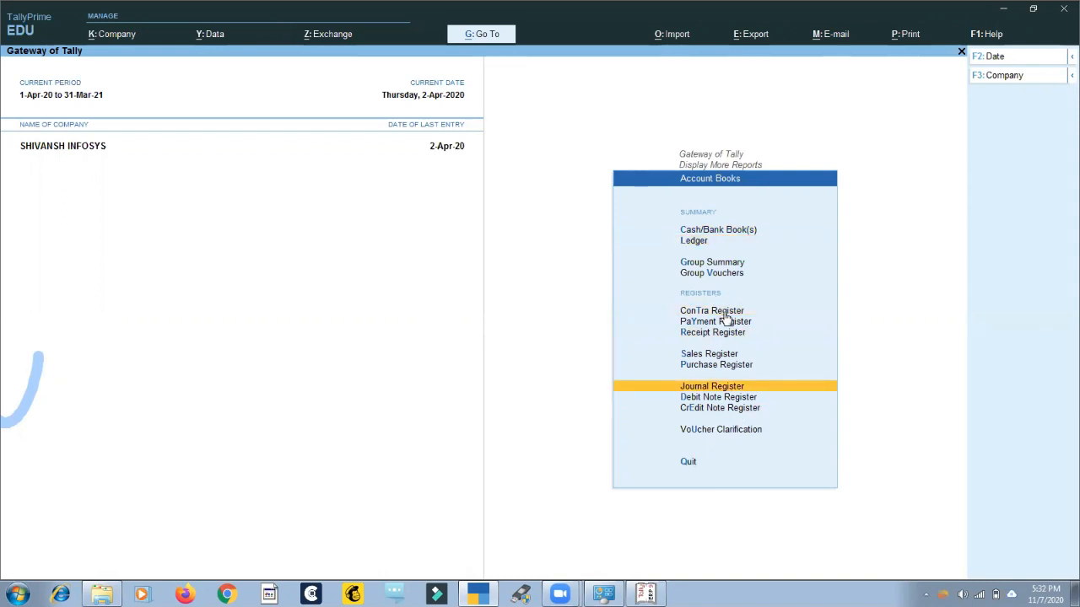
scroll(724, 319, "down", 3)
scroll(714, 301, "up", 3)
Leave Account Books and Display More Reports to return to the Gateway of Tally.
key("Return")
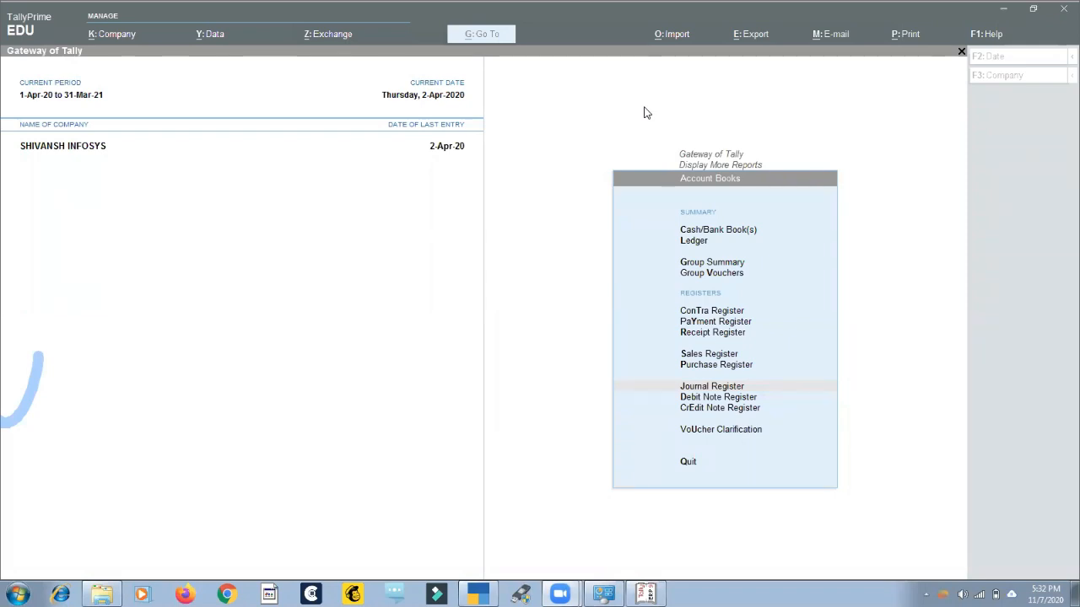
left_click(684, 137)
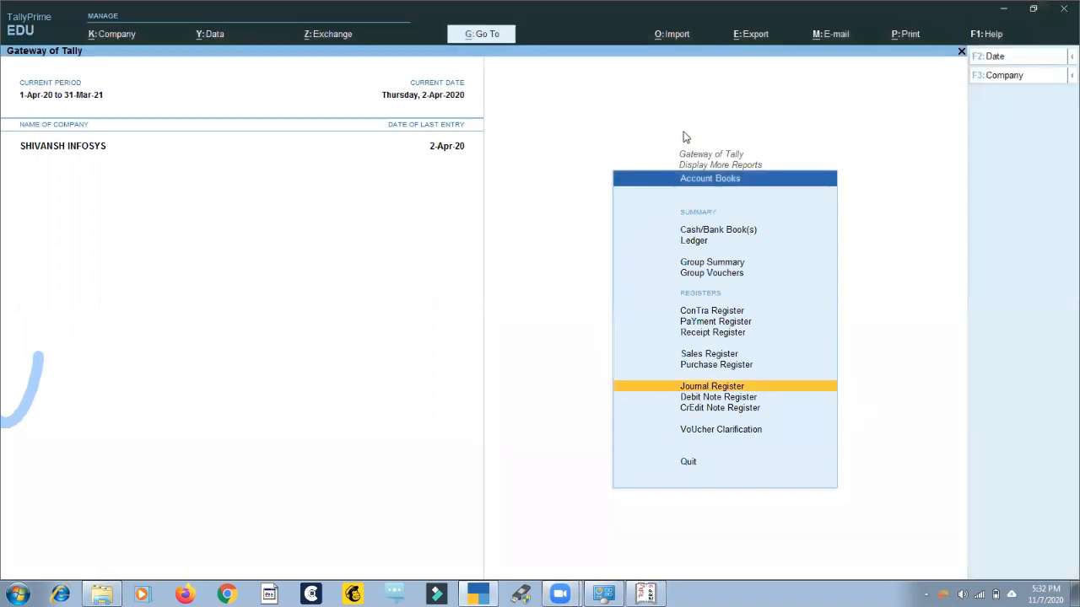
left_click(614, 184)
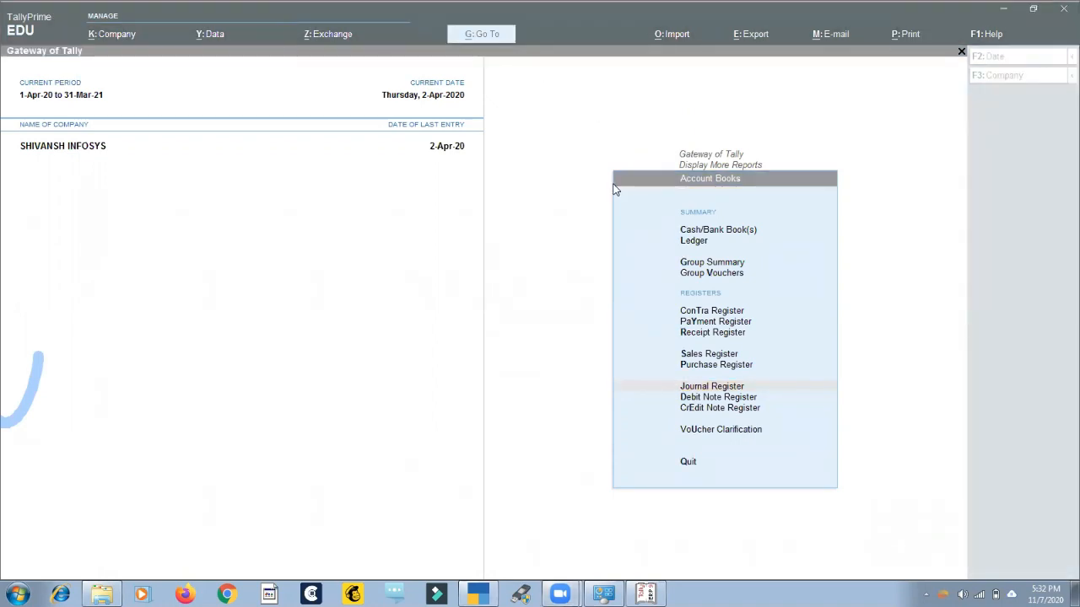
left_click(594, 170)
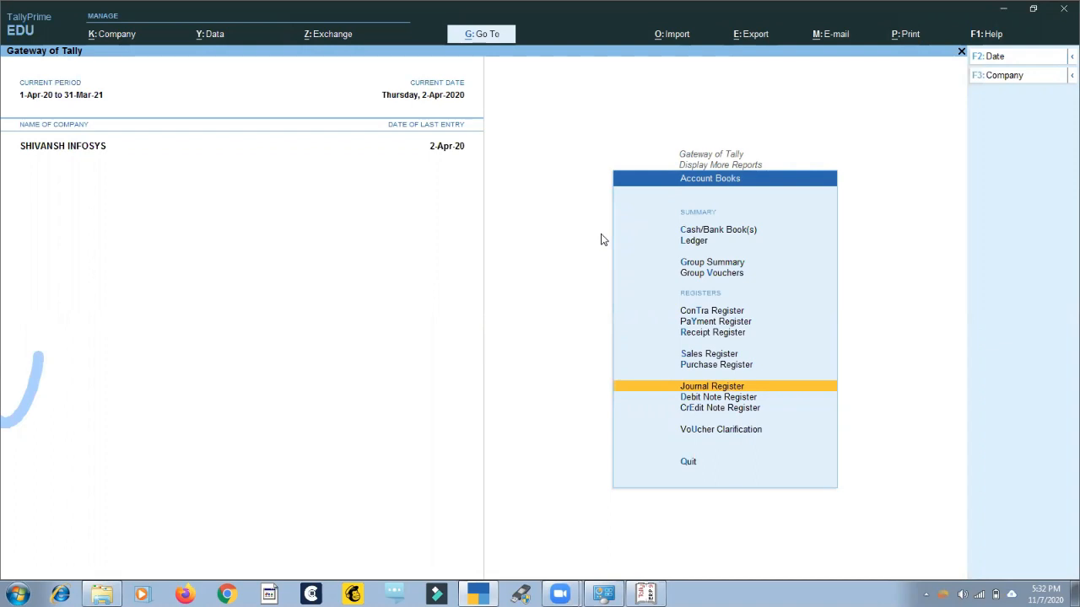
key("Escape")
key("Escape")
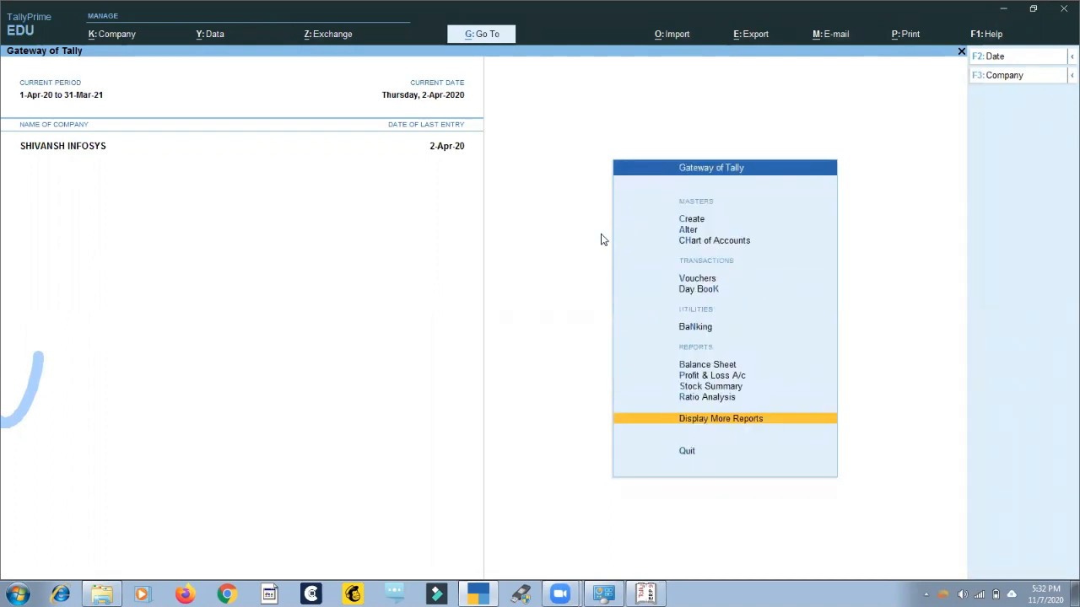